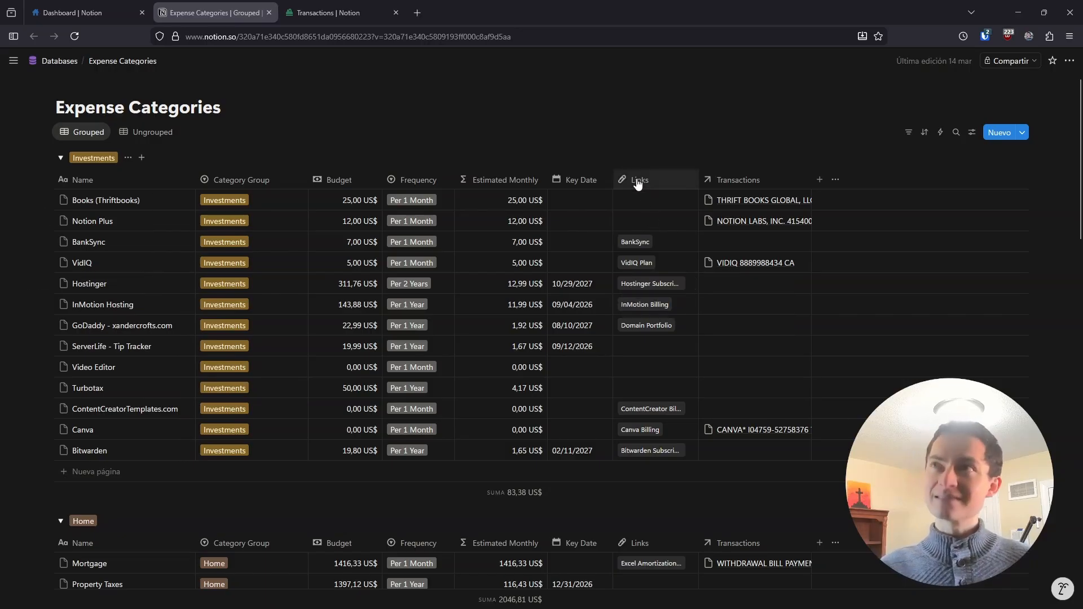
# Open the Hostinger entry's subscription link in the Investments group, and close the login page it leads to
pyautogui.click(636, 285)
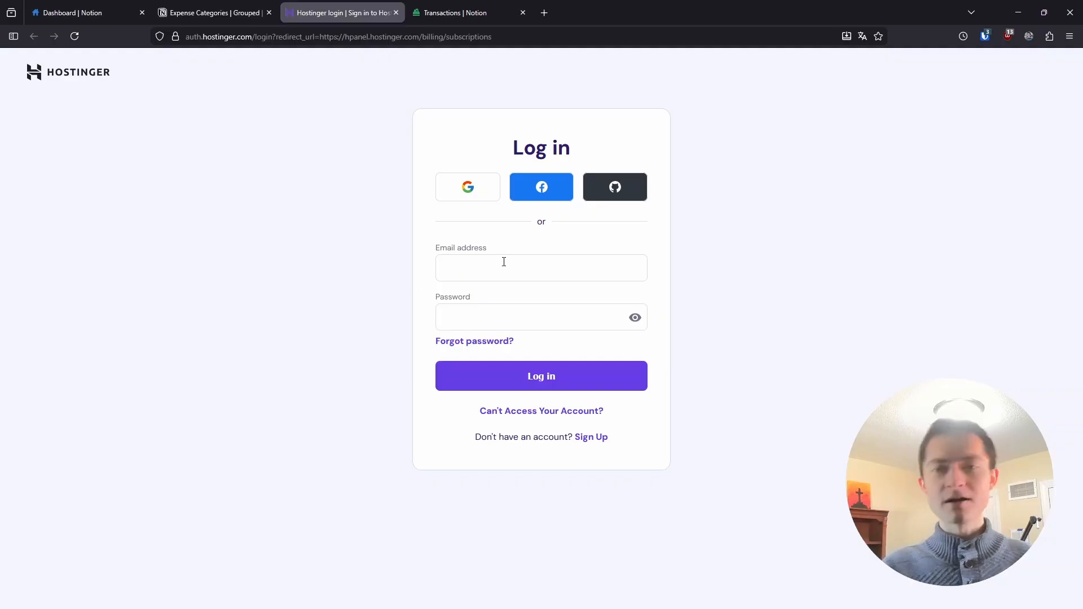
pyautogui.click(397, 13)
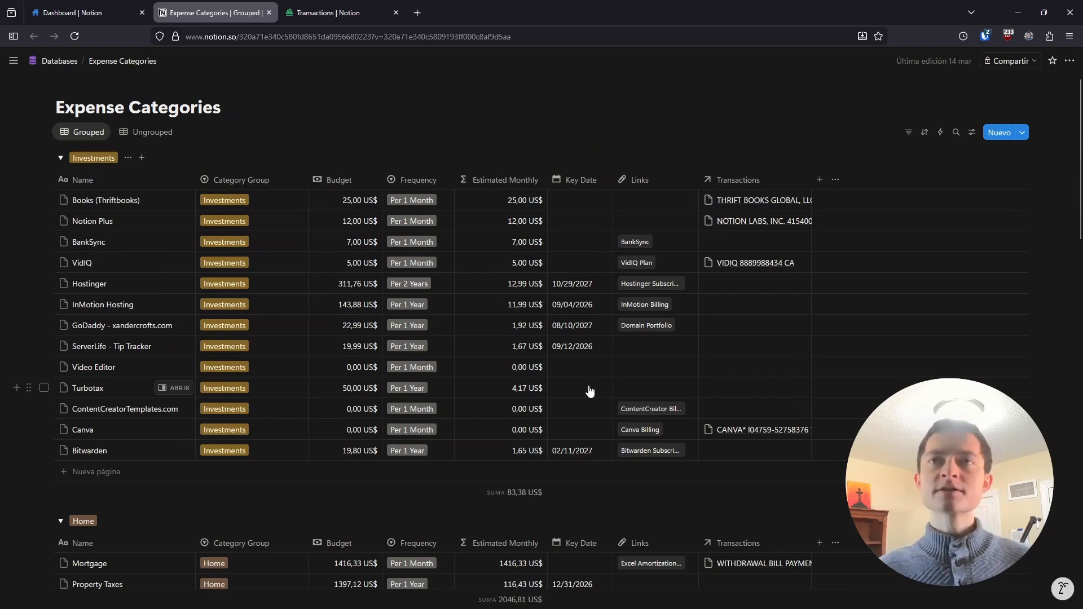
# Examine the expense items, budgets and frequencies in every category group from Investments through Other
pyautogui.scroll(-2, 588, 387)
pyautogui.scroll(-5, 475, 405)
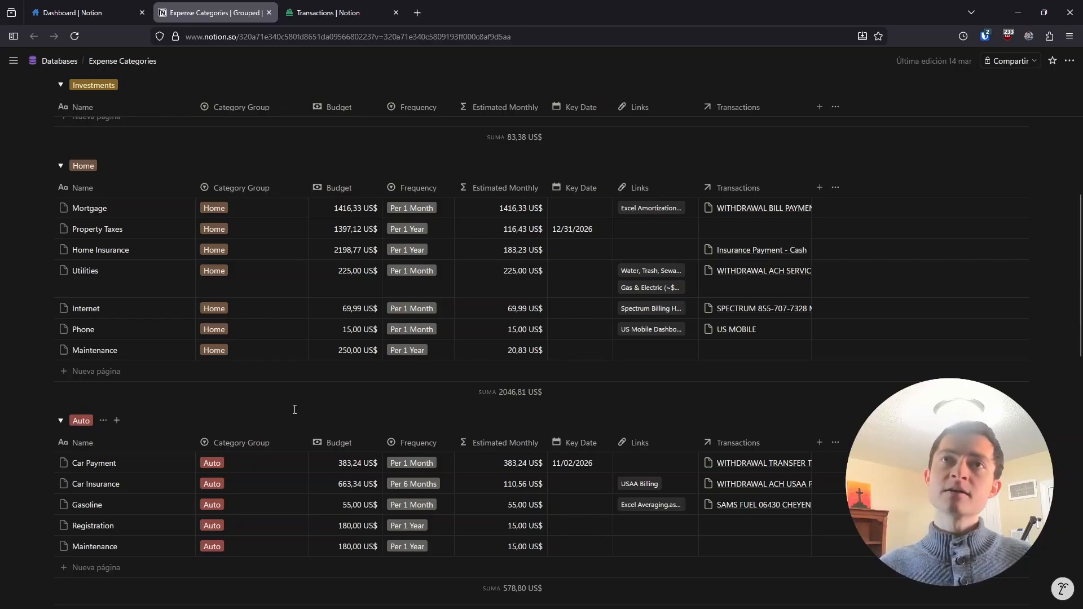
pyautogui.scroll(2, 293, 408)
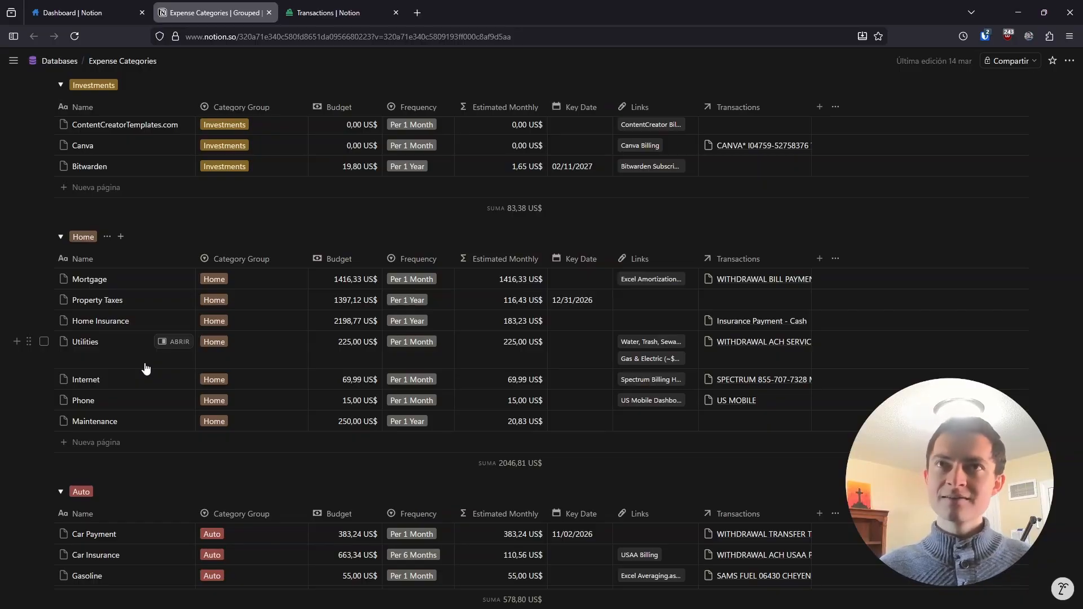
pyautogui.scroll(4, 145, 368)
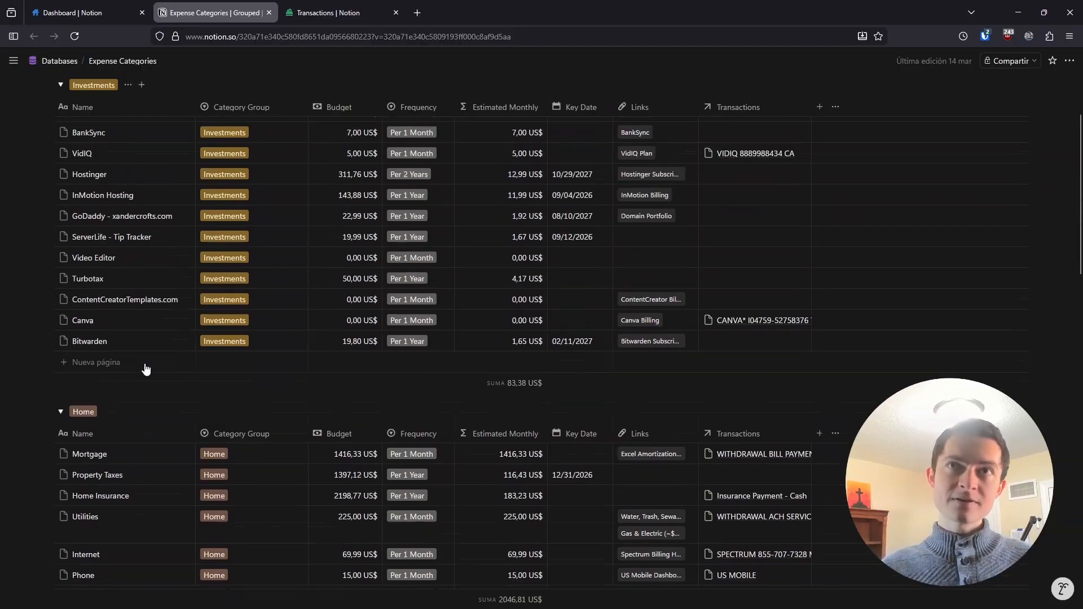
pyautogui.scroll(2, 138, 382)
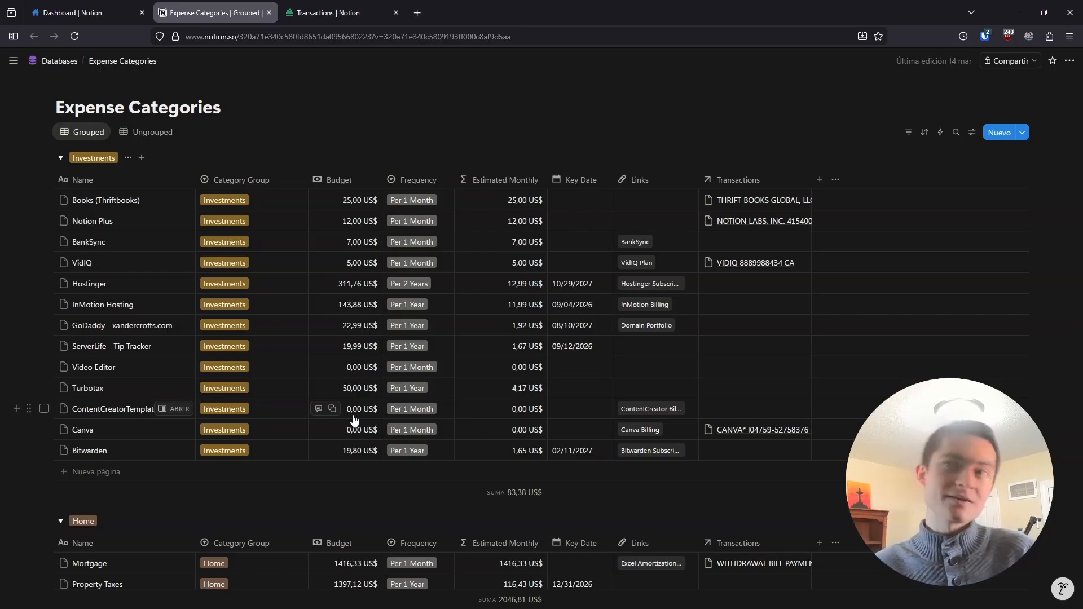
pyautogui.scroll(-8, 314, 456)
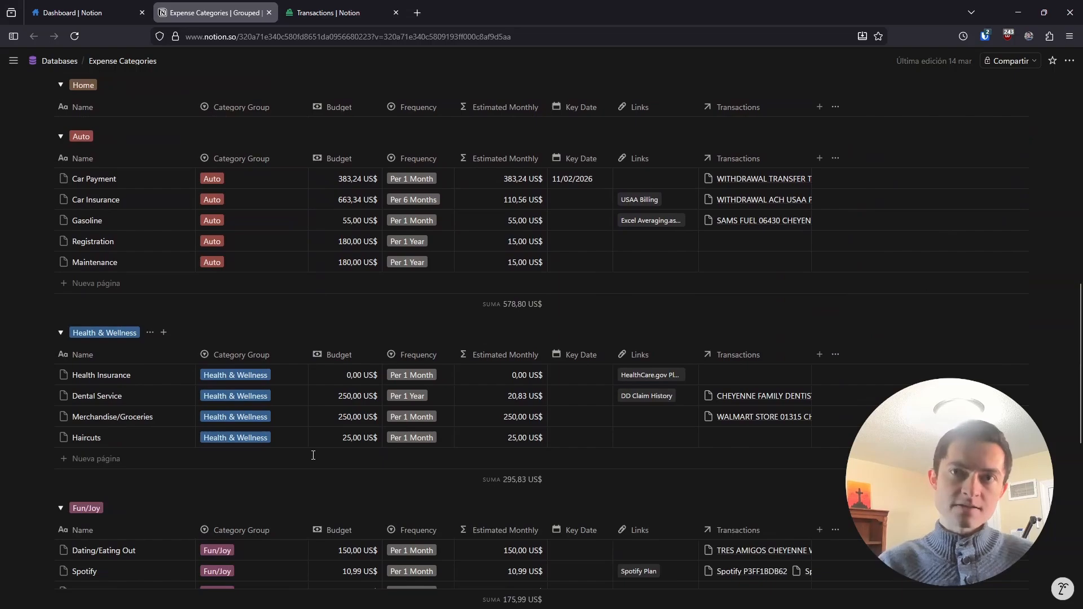
pyautogui.scroll(-5, 313, 455)
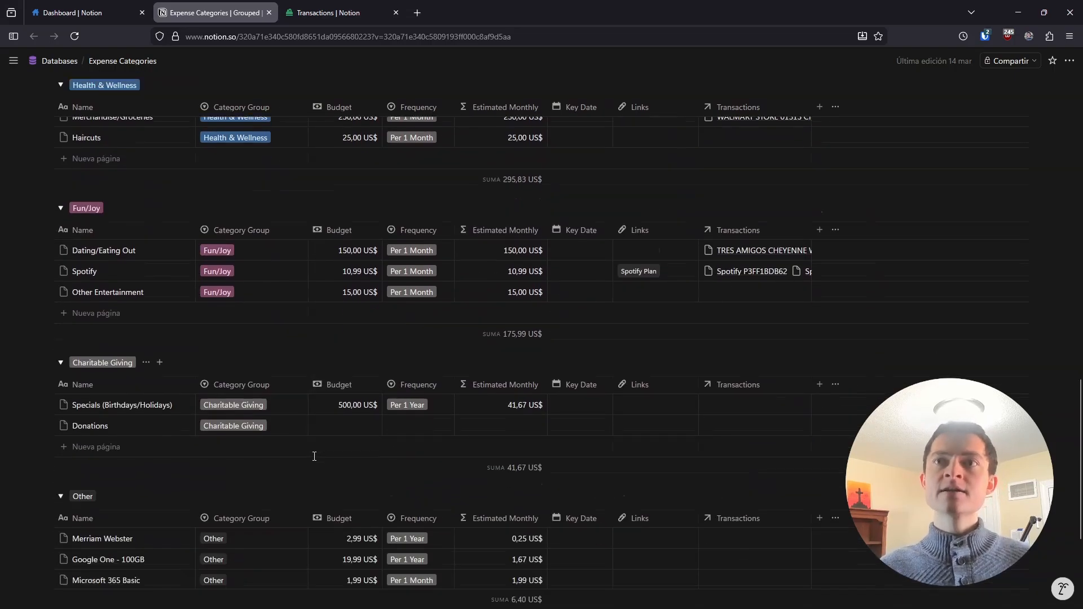
pyautogui.scroll(8, 318, 471)
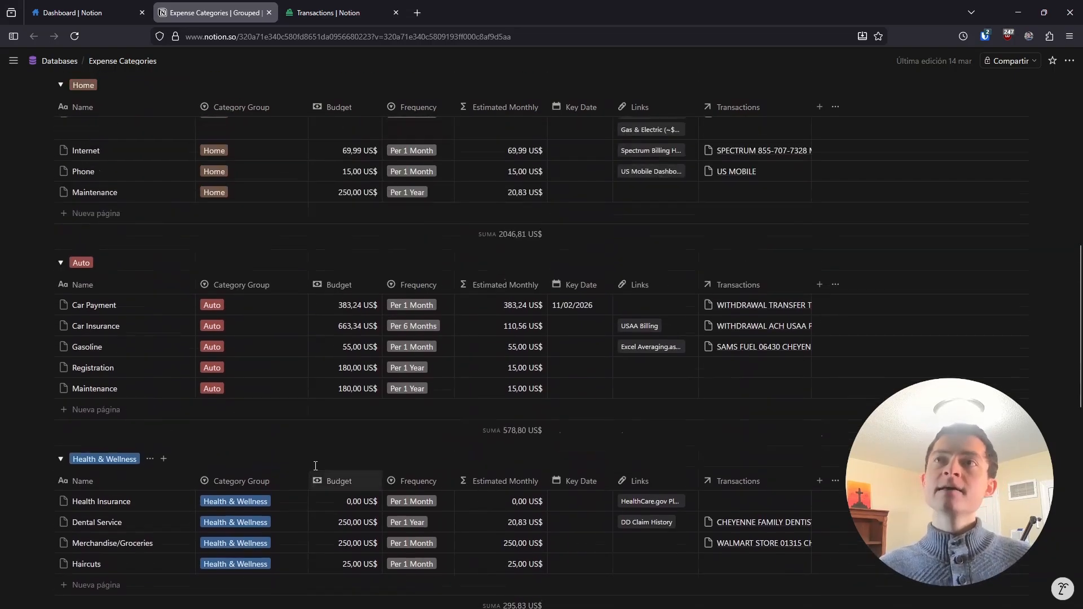
pyautogui.scroll(10, 312, 464)
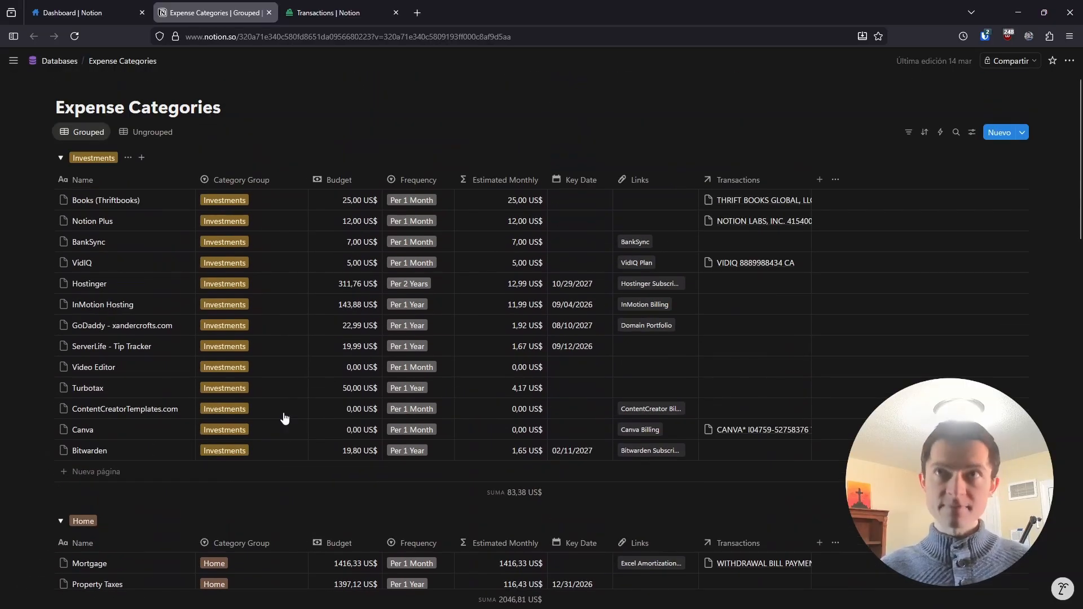
# Compare the Transactions database and its Category relation with the Investments and Home items in the Expense Categories table
pyautogui.click(328, 12)
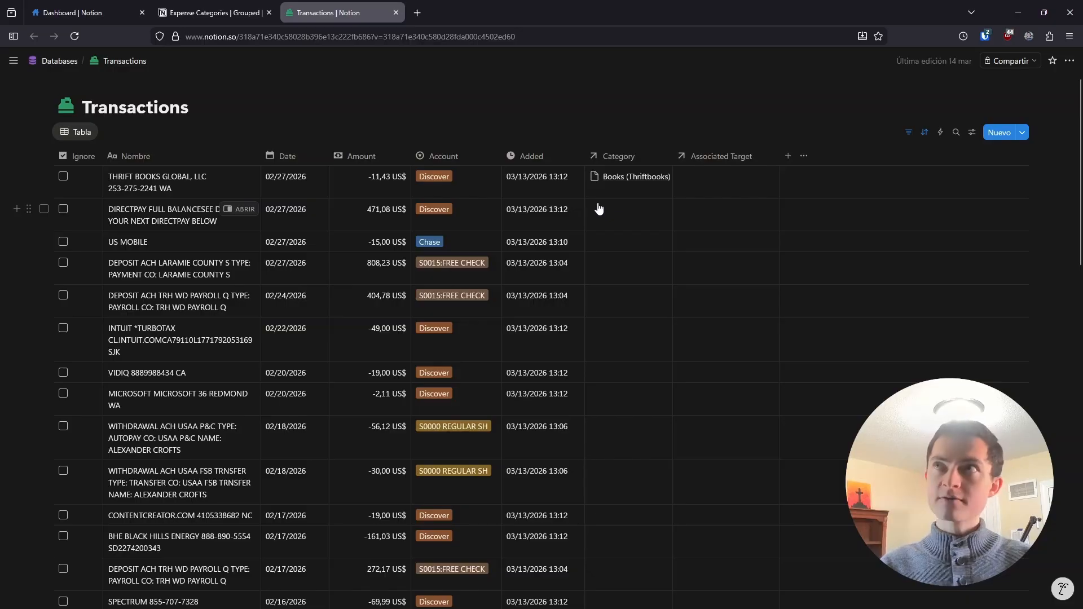
pyautogui.click(242, 12)
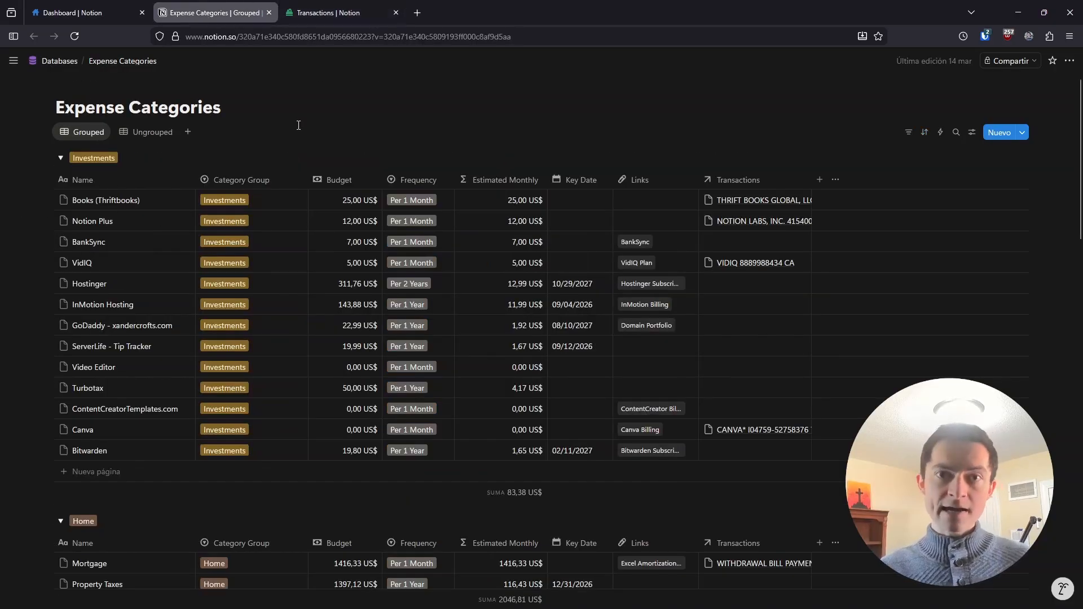
pyautogui.click(338, 13)
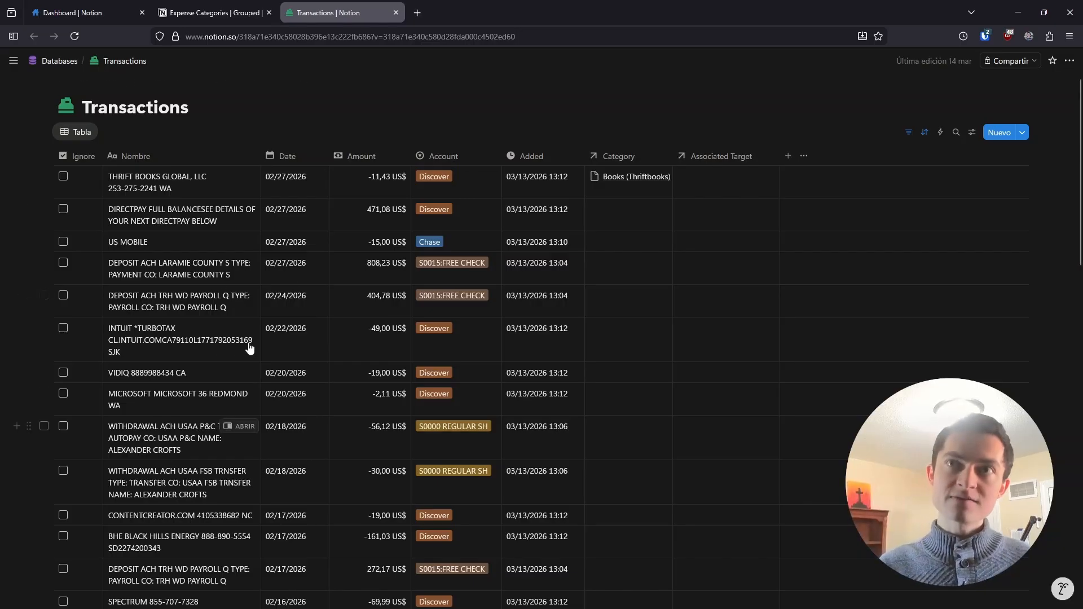
pyautogui.click(215, 12)
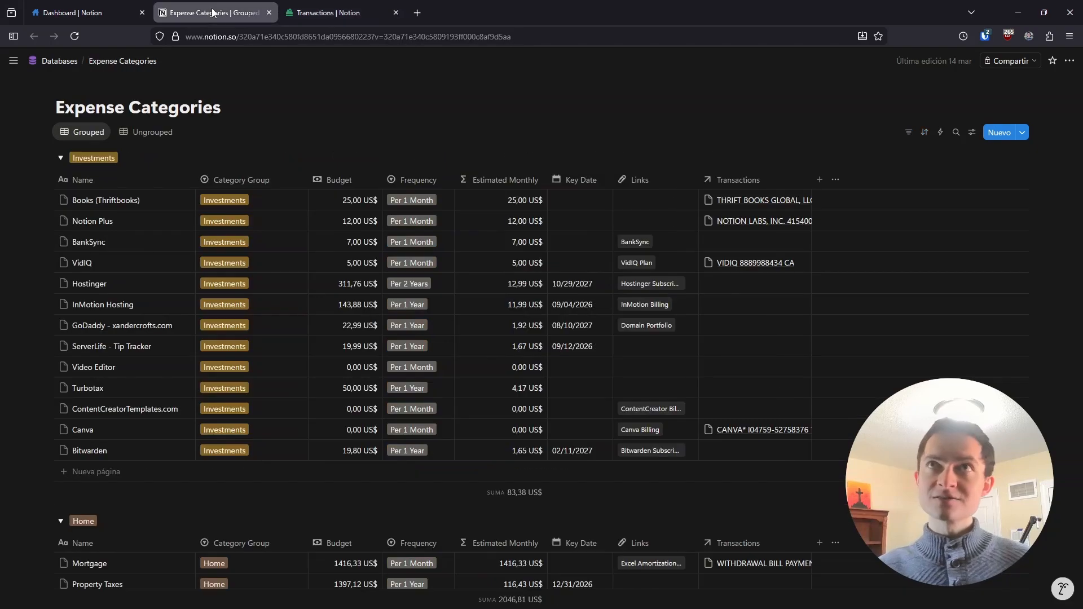
pyautogui.scroll(-3, 380, 424)
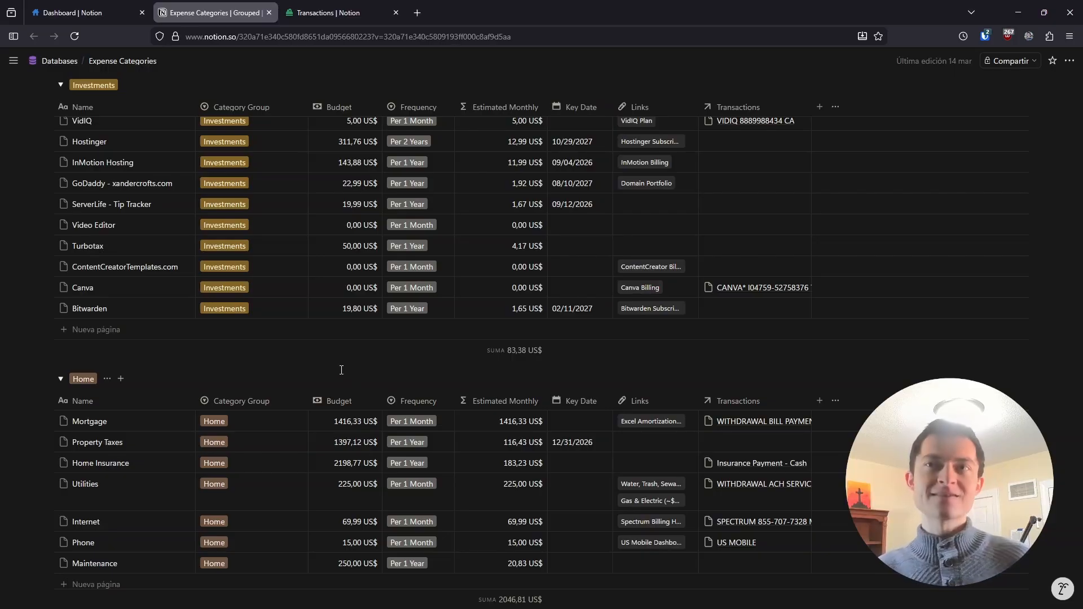
pyautogui.scroll(3, 339, 361)
pyautogui.scroll(-3, 324, 410)
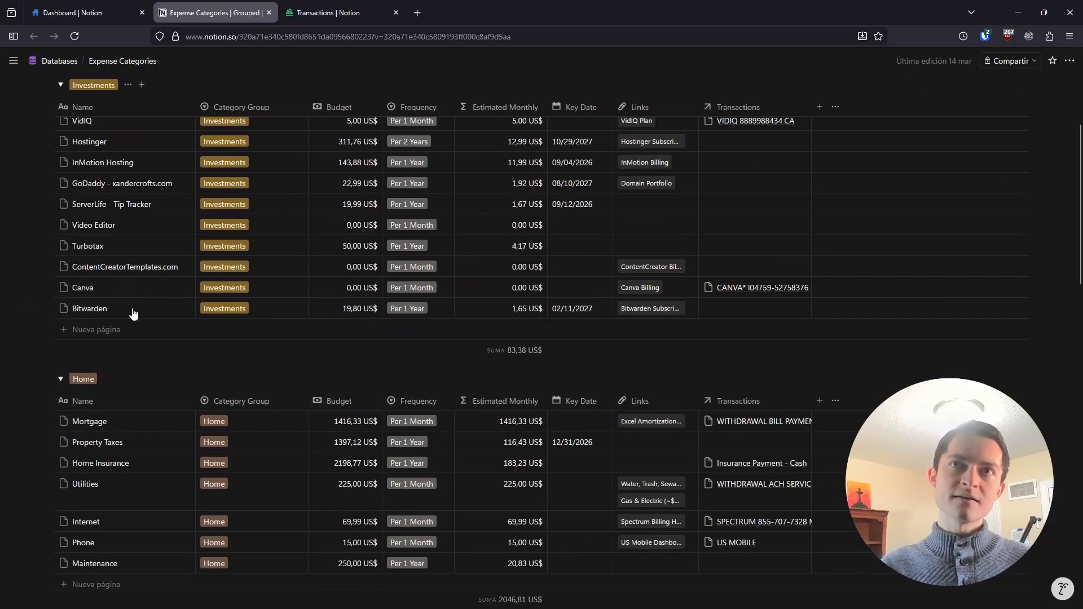
pyautogui.scroll(-3, 86, 298)
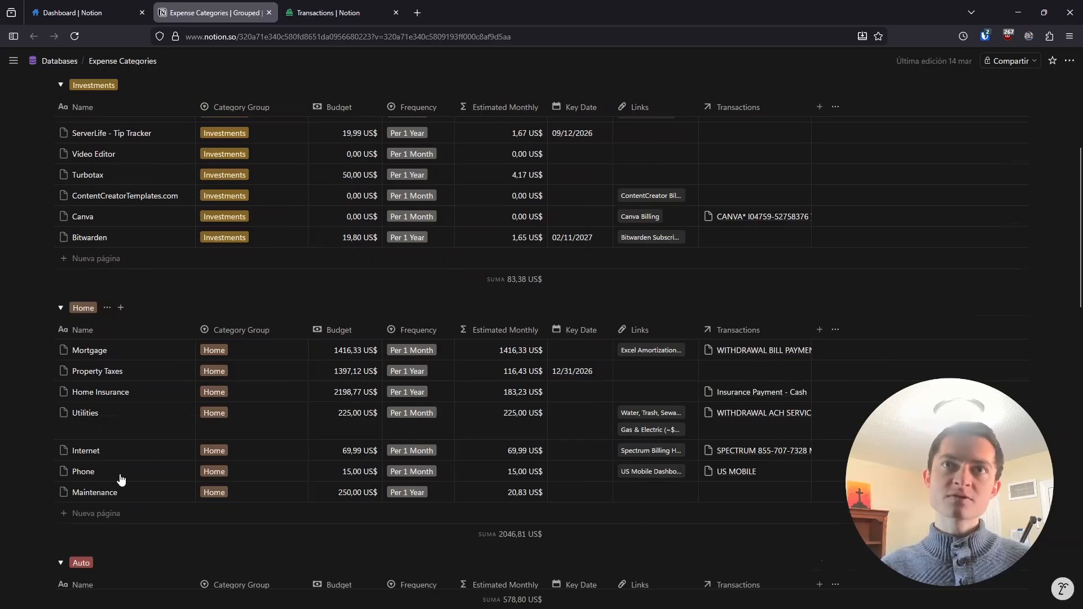
pyautogui.scroll(-3, 109, 322)
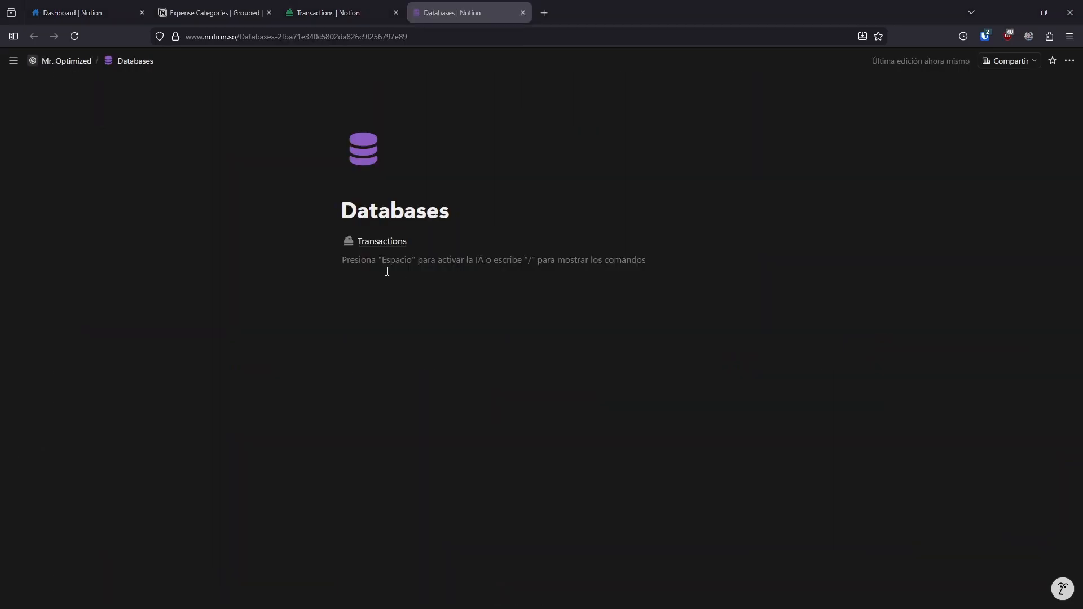
# Create a full-page database named "Expense Categories" below Transactions on the Databases page
pyautogui.click(379, 274)
pyautogui.click(361, 264)
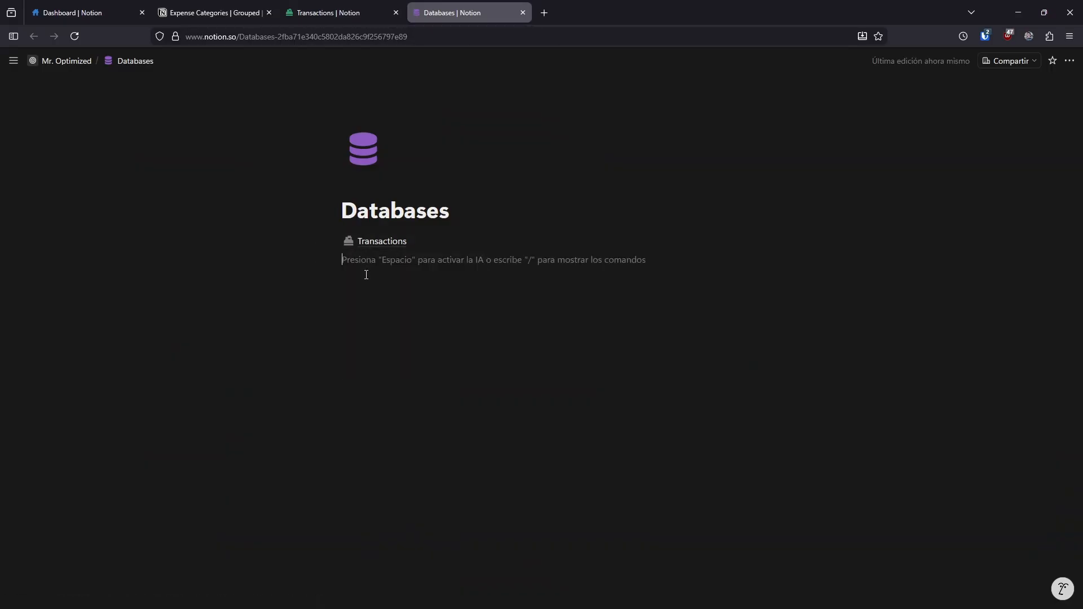
pyautogui.write('/')
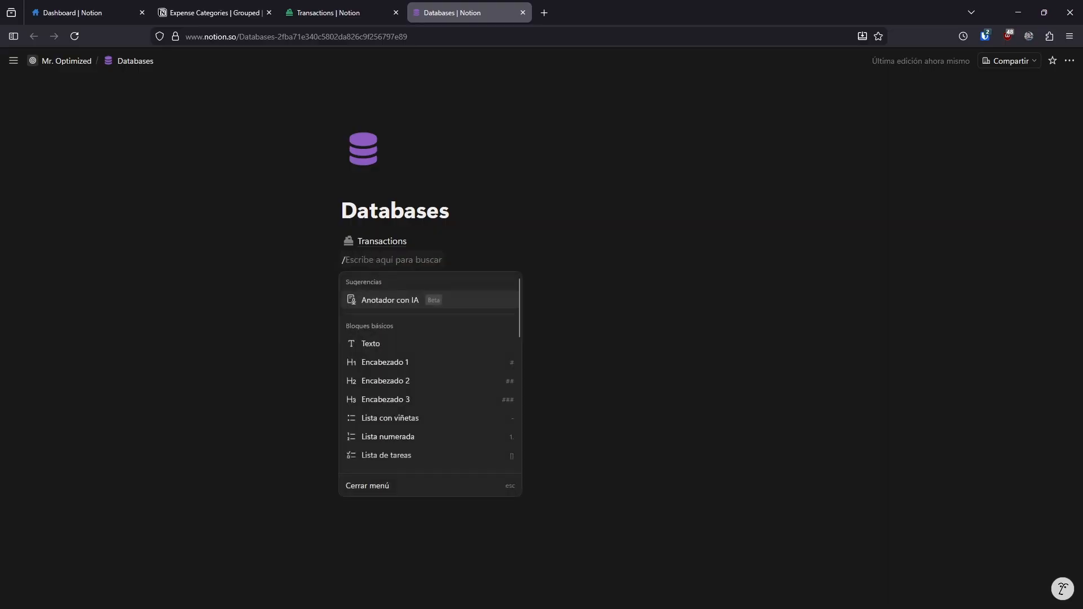
pyautogui.write('base')
pyautogui.press('Down')
pyautogui.press('Return')
pyautogui.write('Expense Categories')
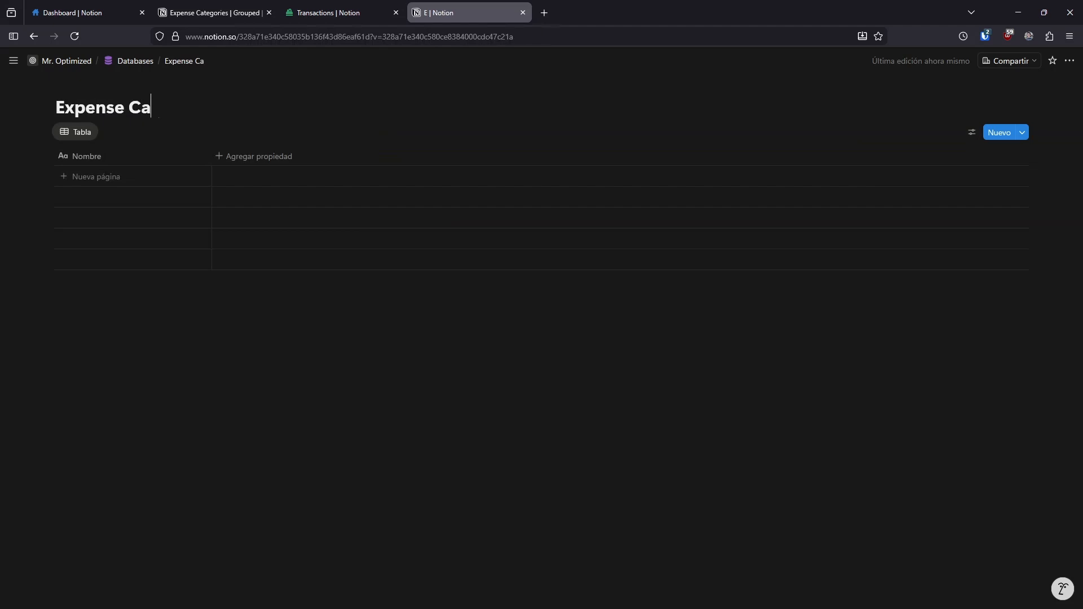
# Compare the properties of the new Expense Categories database with those of the existing grouped table
pyautogui.click(200, 12)
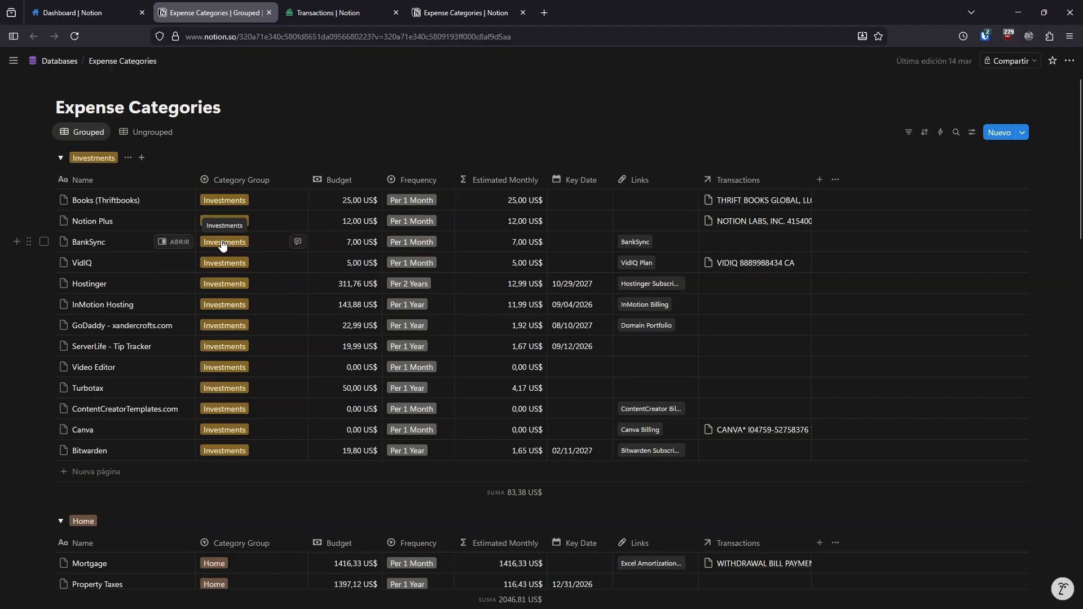
pyautogui.hotkey('ctrl', 'Tab')
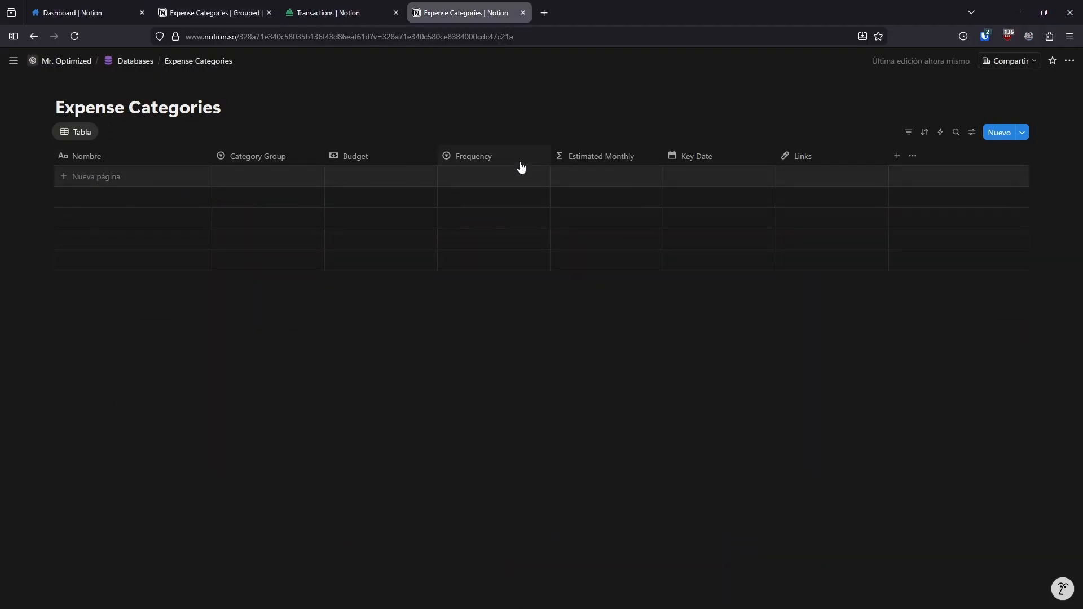
pyautogui.hotkey('ctrl', 'Tab')
pyautogui.hotkey('ctrl', 'Tab')
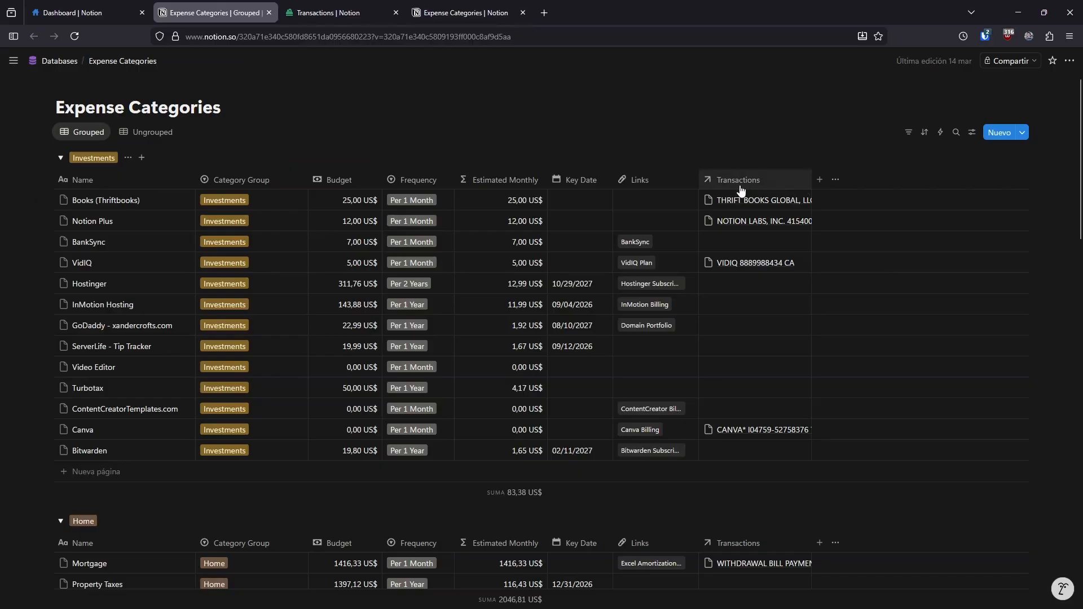
pyautogui.click(466, 16)
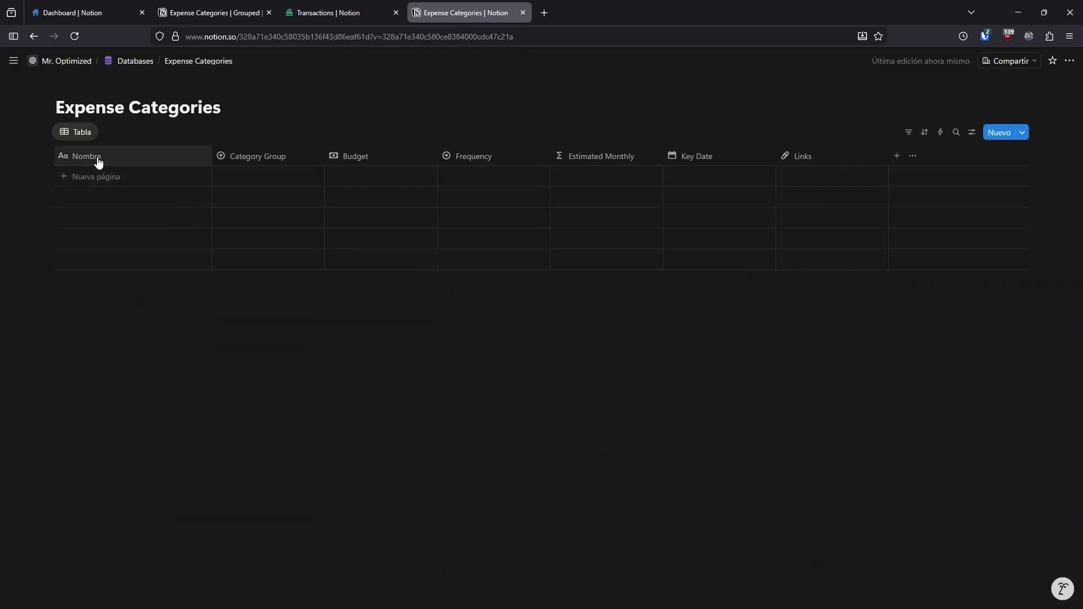
# Inspect the new database's Category Group property and review how the existing table groups its expenses by it
pyautogui.click(274, 156)
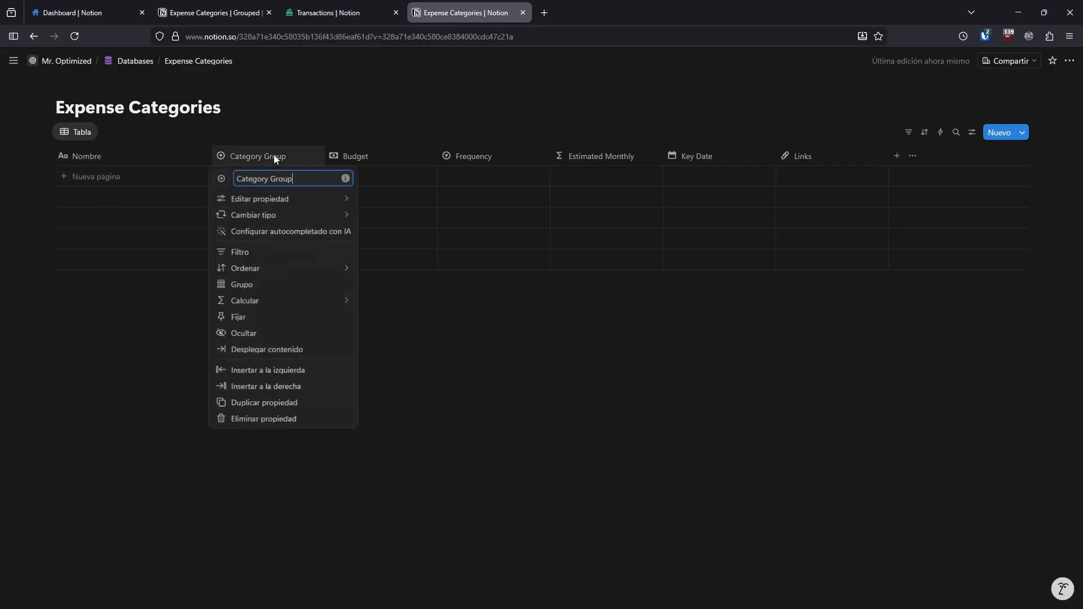
pyautogui.click(231, 63)
pyautogui.click(226, 12)
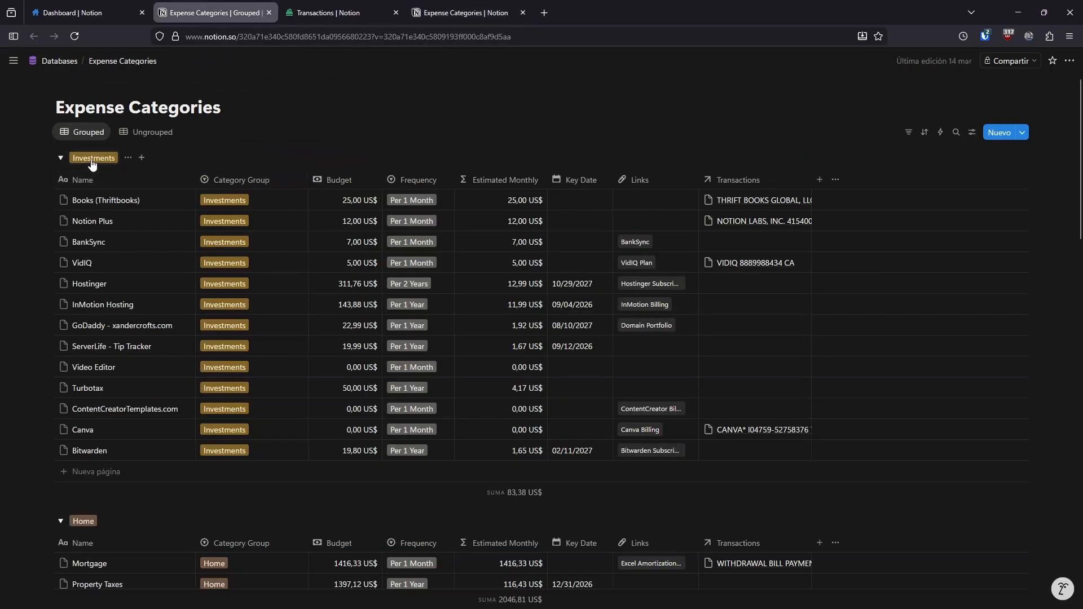
pyautogui.scroll(-6, 105, 226)
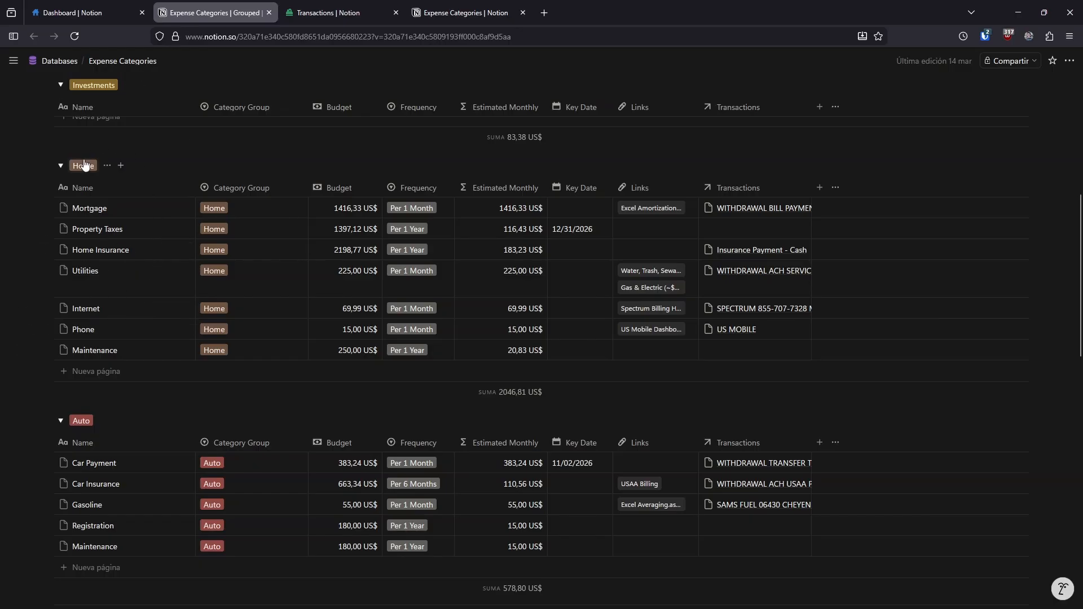
pyautogui.scroll(-3, 99, 192)
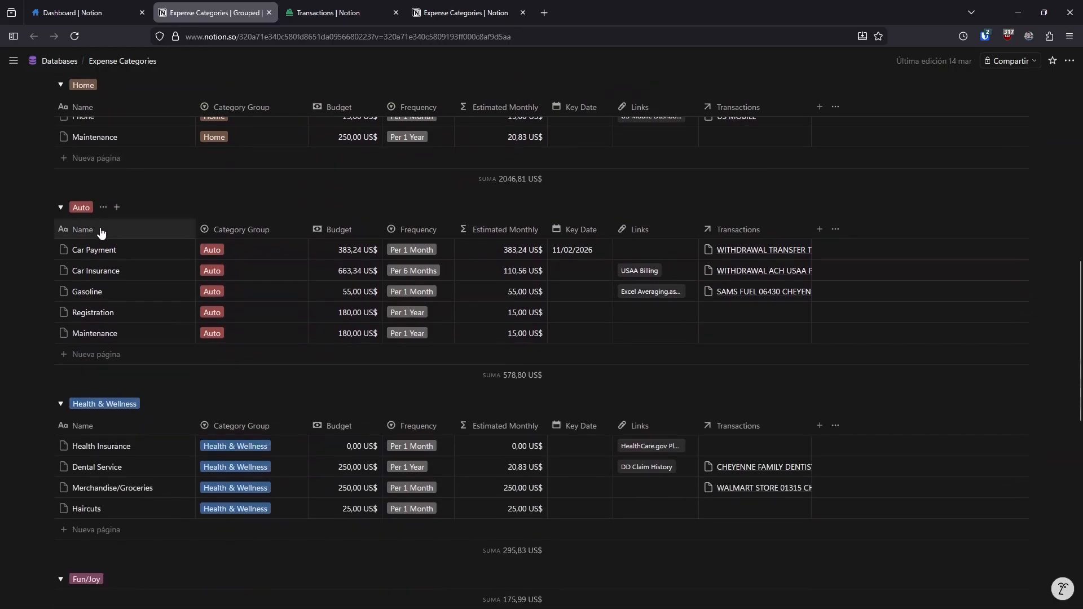
pyautogui.scroll(-2, 124, 315)
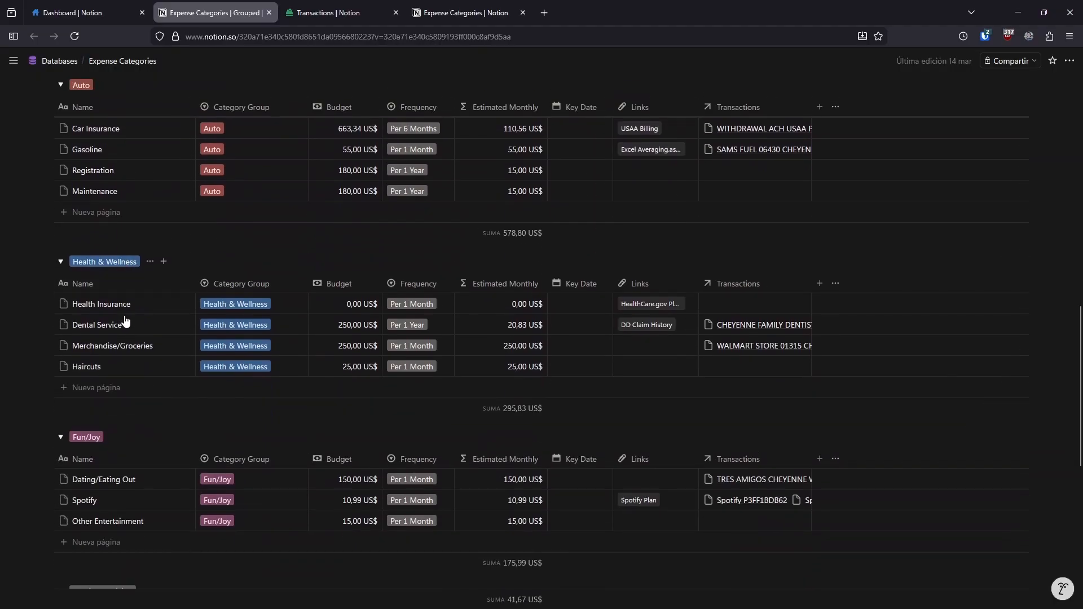
pyautogui.scroll(5, 145, 346)
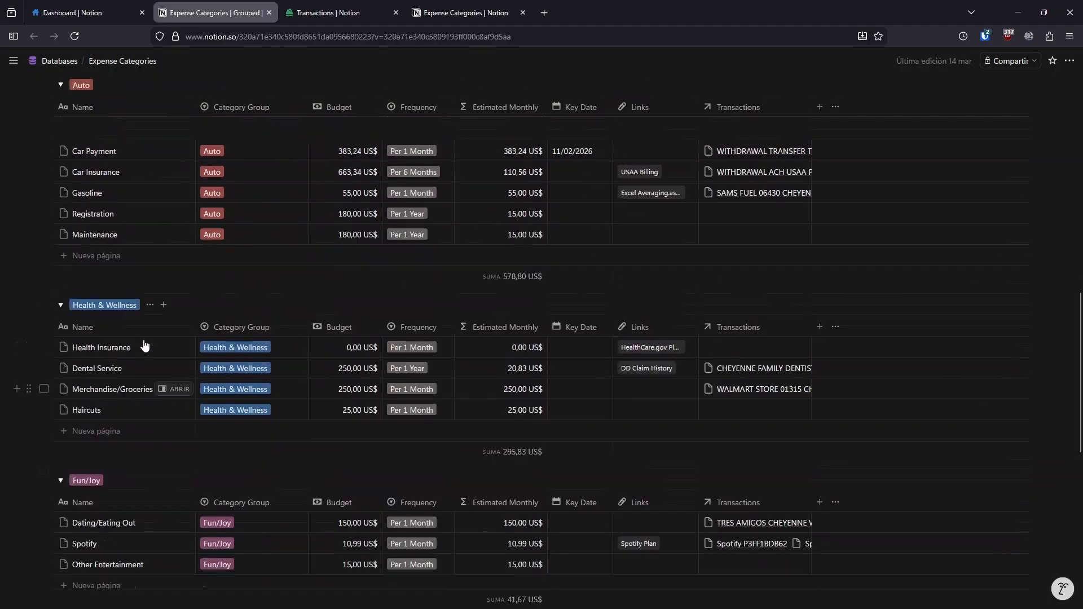
# Check the new database's Budget column against the Budget and Frequency entries of the existing table's Investments and Home groups
pyautogui.click(424, 6)
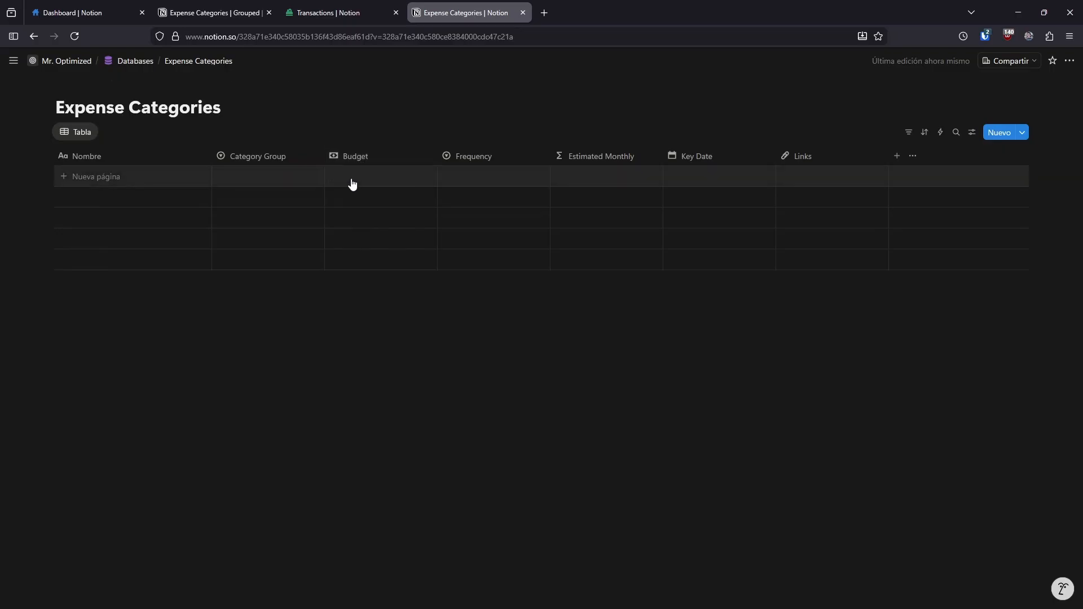
pyautogui.click(212, 12)
pyautogui.scroll(6, 318, 275)
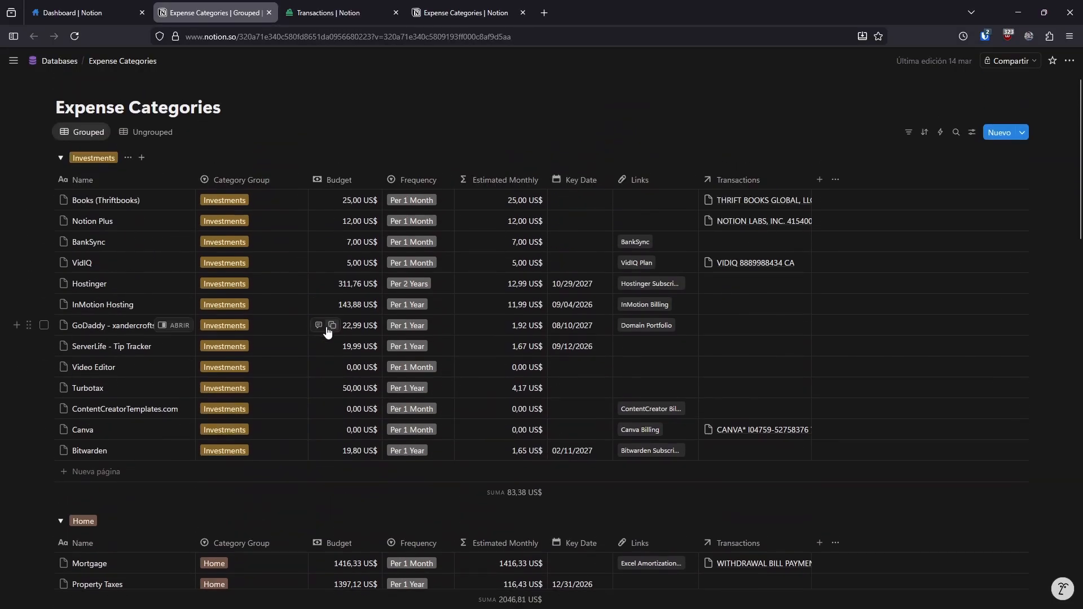
pyautogui.scroll(-3, 326, 332)
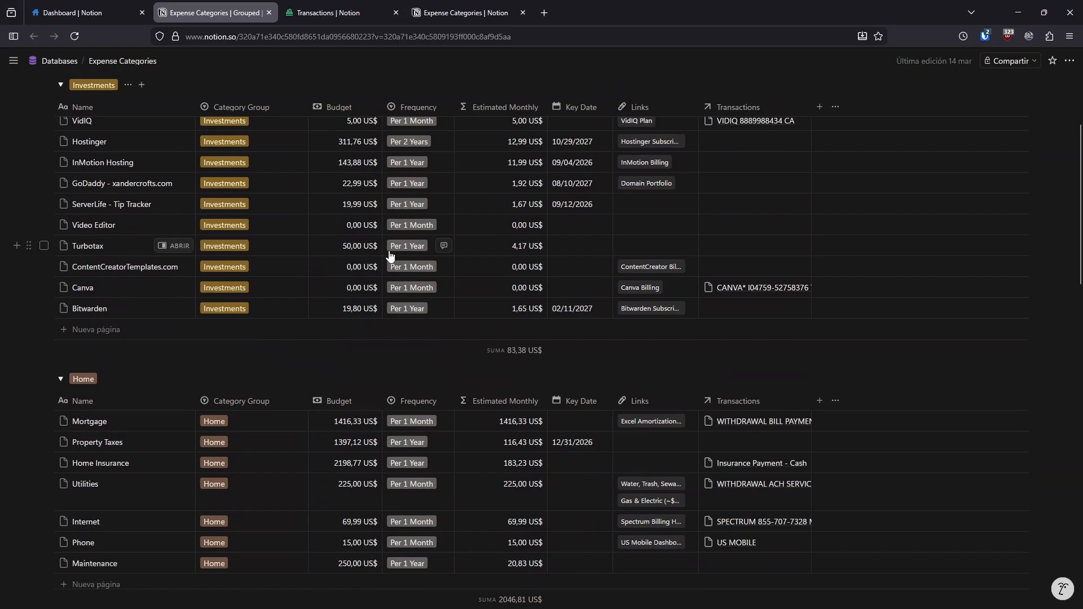
pyautogui.scroll(-4, 395, 260)
pyautogui.scroll(4, 353, 354)
pyautogui.scroll(-4, 353, 282)
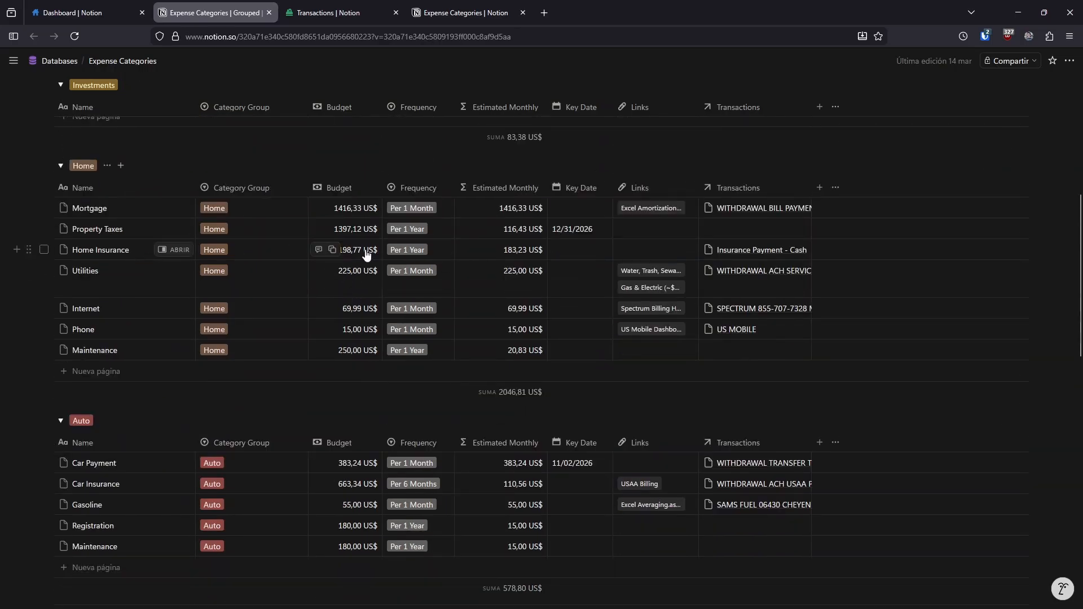
# Check the new database's Frequency property against the Frequency entries of the existing table's Home and Auto groups
pyautogui.hotkey('ctrl', '4')
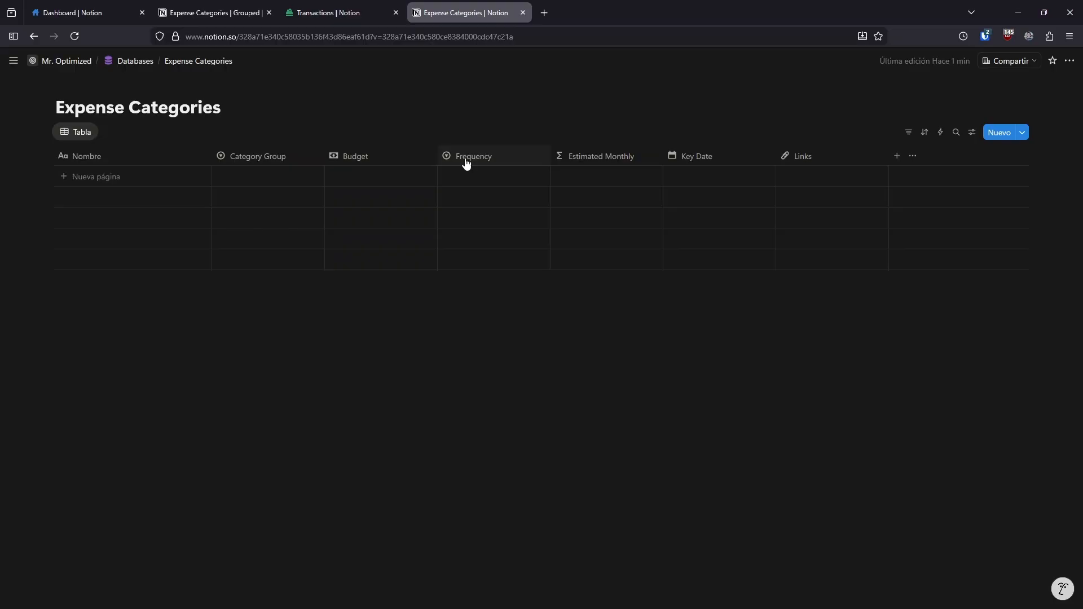
pyautogui.click(465, 158)
pyautogui.press('Escape')
pyautogui.click(214, 12)
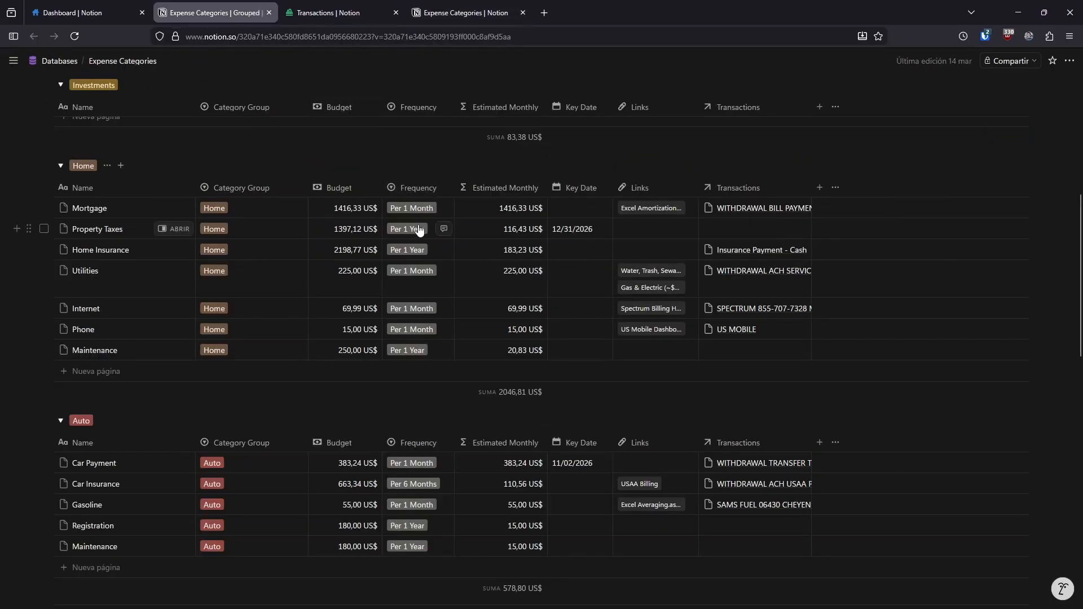
pyautogui.scroll(-2, 416, 327)
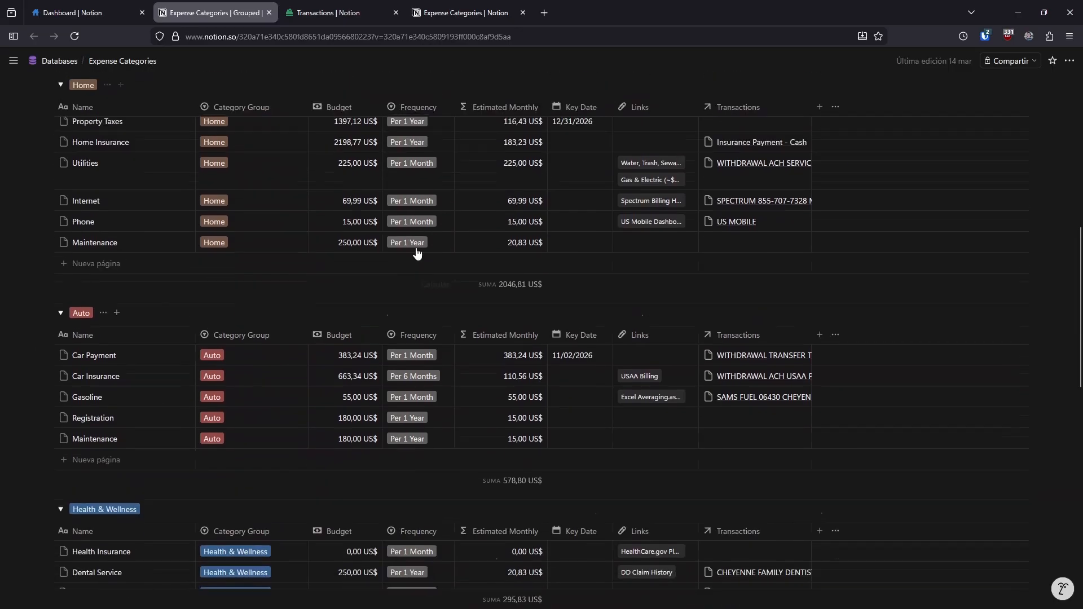
pyautogui.click(441, 6)
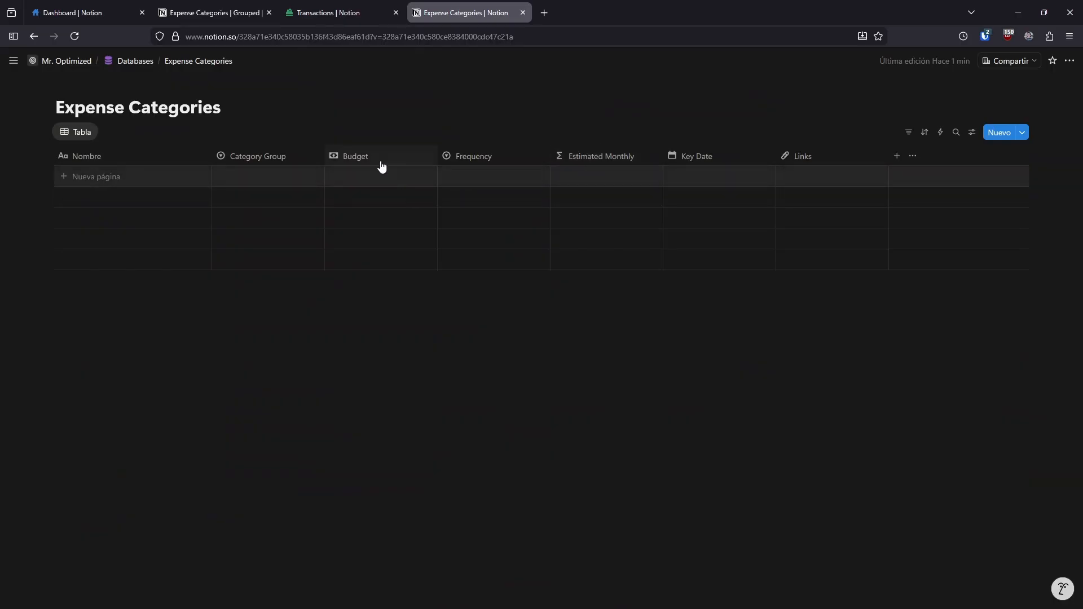
pyautogui.click(486, 178)
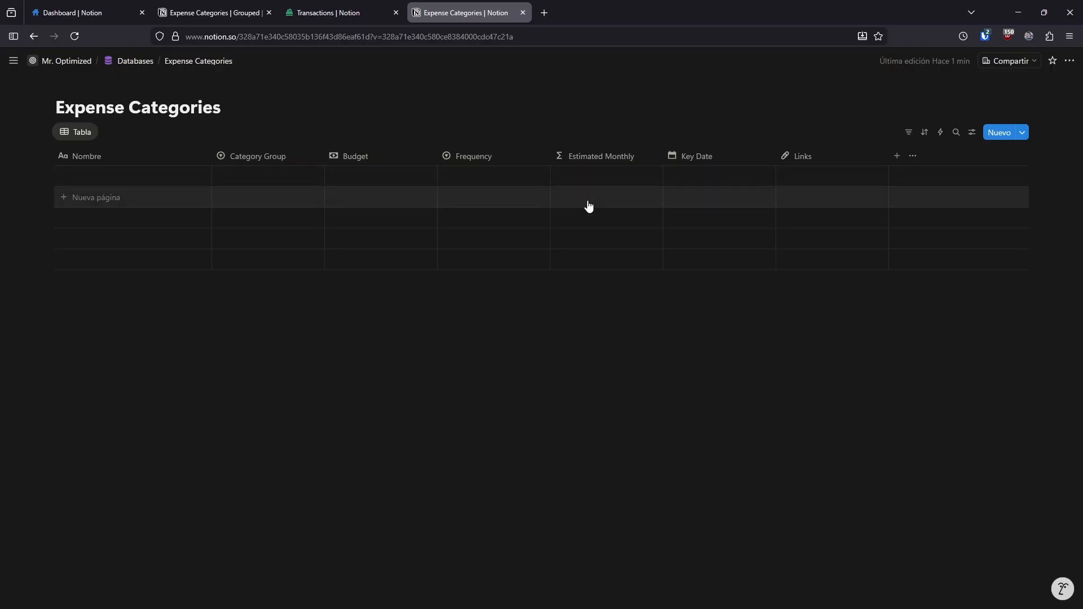
# Review how the existing table's Estimated Monthly column relates to Budget and Frequency in the Investments and Home groups
pyautogui.hotkey('ctrl', '2')
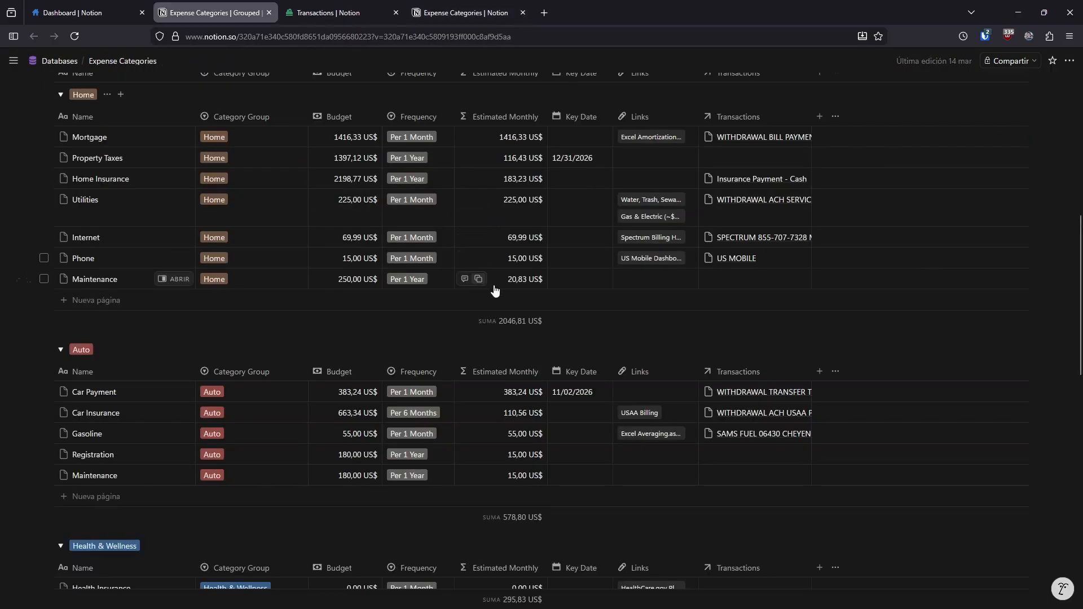
pyautogui.scroll(5, 495, 286)
pyautogui.scroll(3, 499, 289)
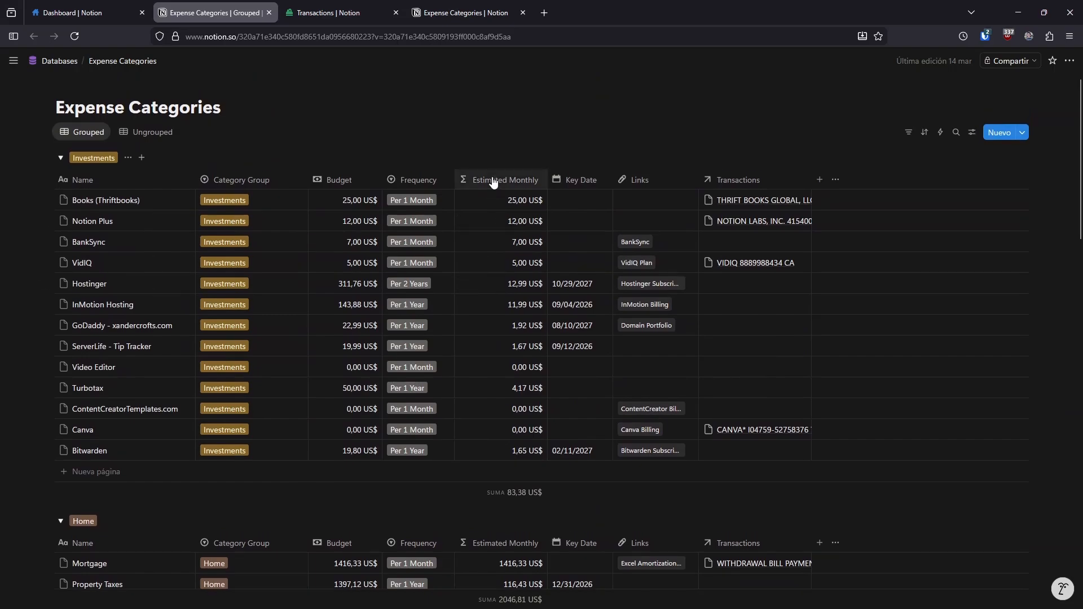
pyautogui.scroll(-3, 502, 259)
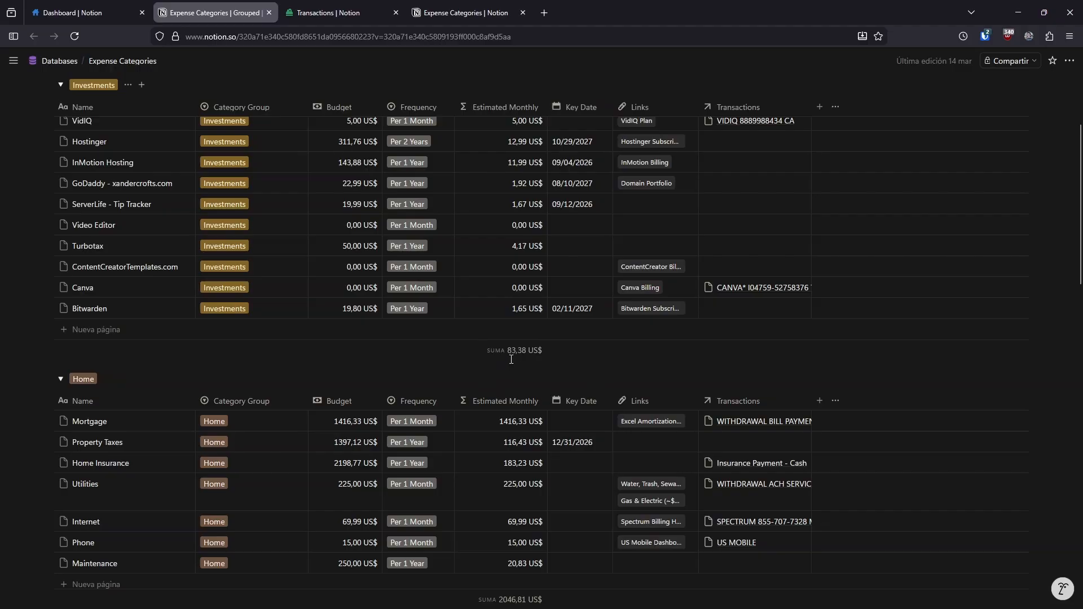
pyautogui.scroll(3, 511, 361)
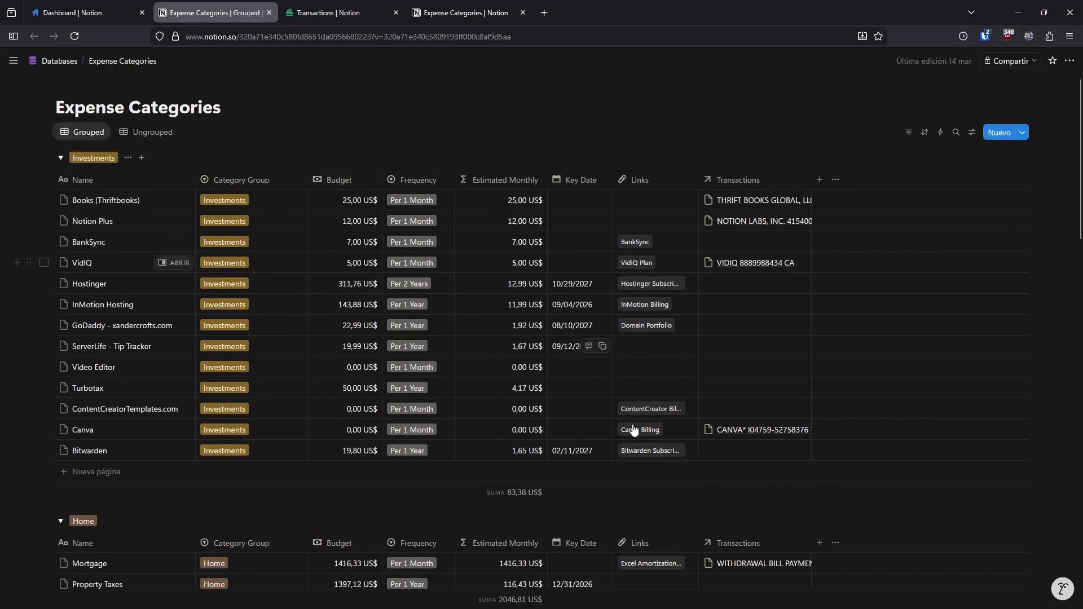
# Review the Estimated Monthly sum under each category group of the existing table, from Investments down to Fun/Joy
pyautogui.scroll(-4, 634, 431)
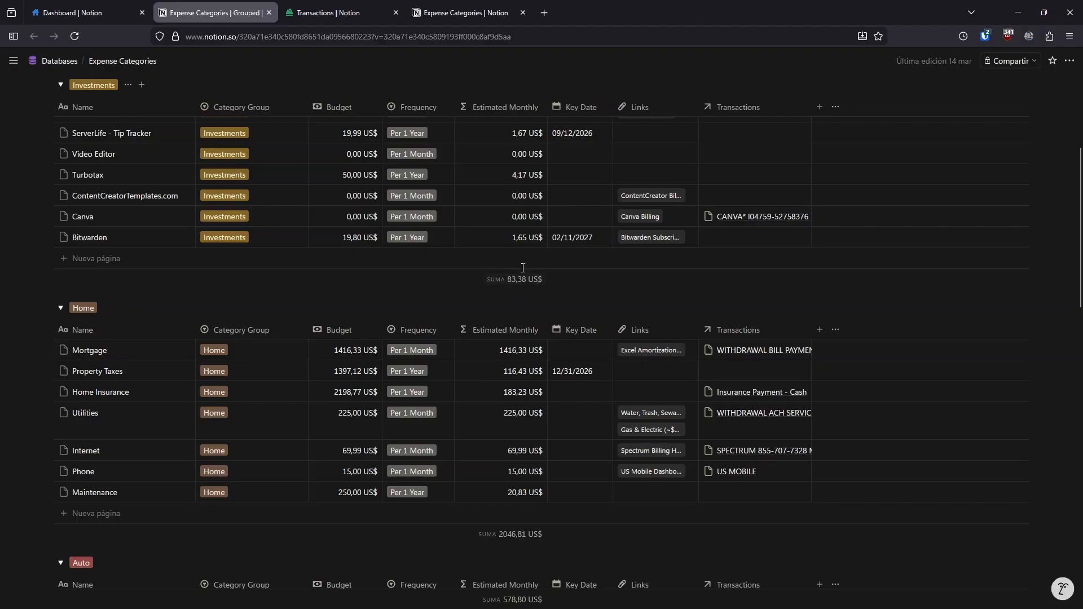
pyautogui.scroll(-4, 515, 296)
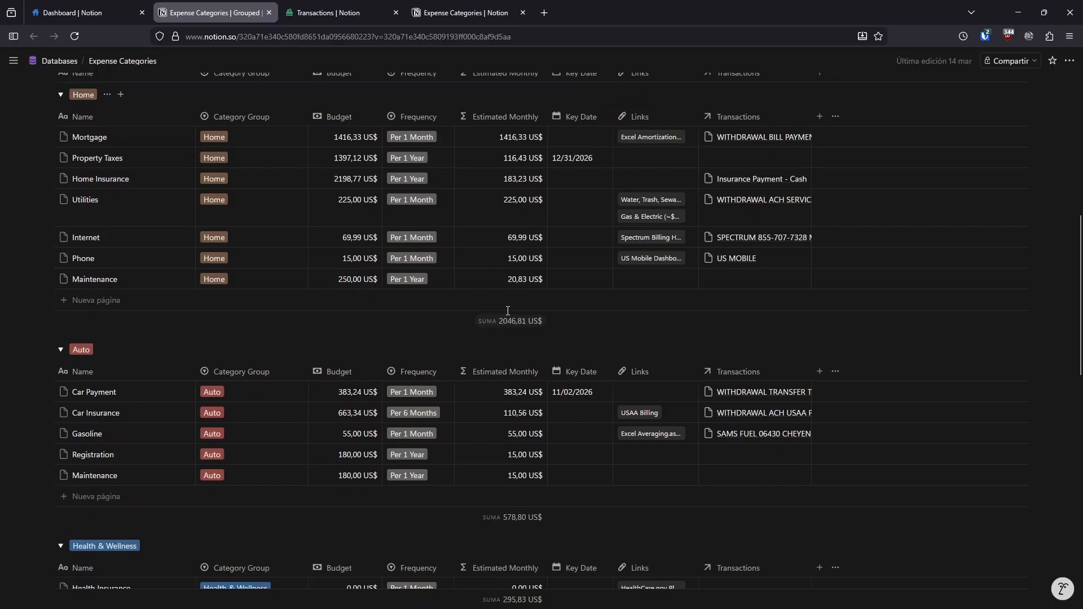
pyautogui.scroll(3, 525, 332)
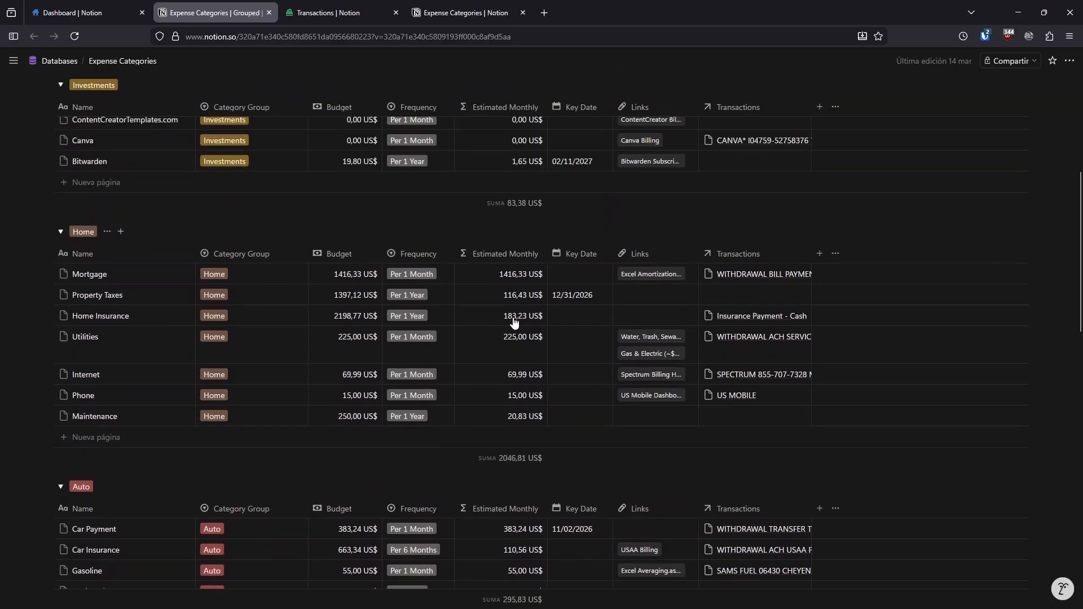
pyautogui.scroll(-3, 300, 376)
pyautogui.scroll(-3, 424, 325)
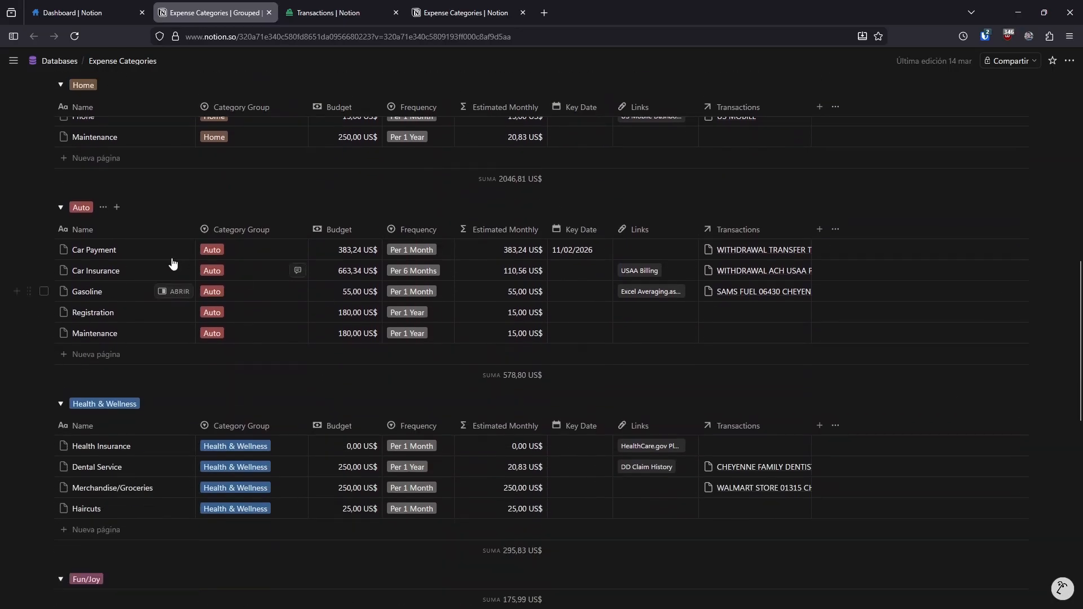
pyautogui.scroll(-3, 498, 424)
pyautogui.scroll(-3, 498, 425)
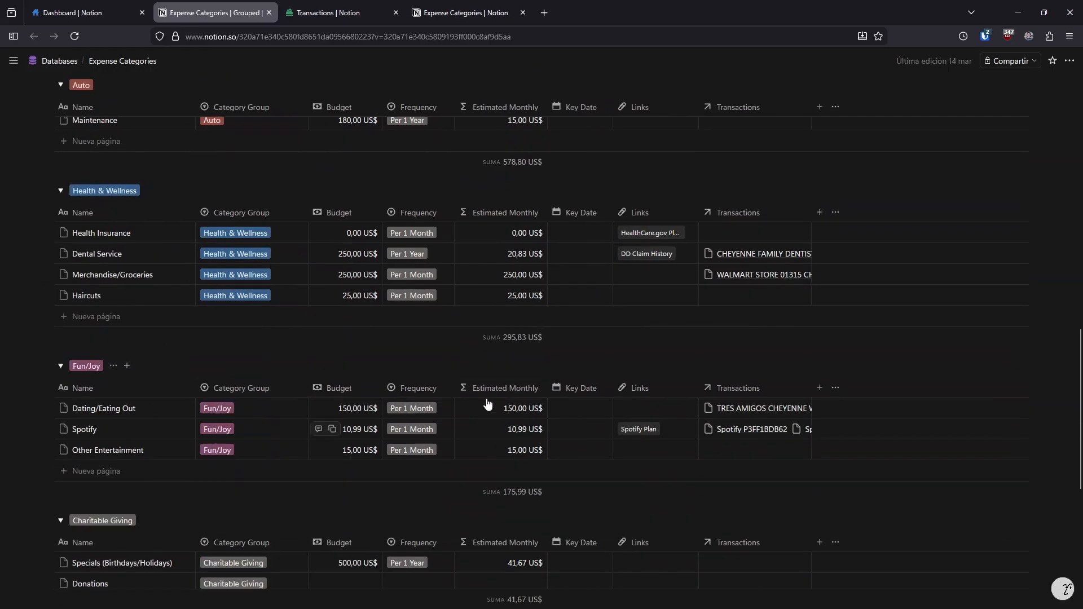
pyautogui.scroll(8, 445, 454)
pyautogui.scroll(10, 446, 455)
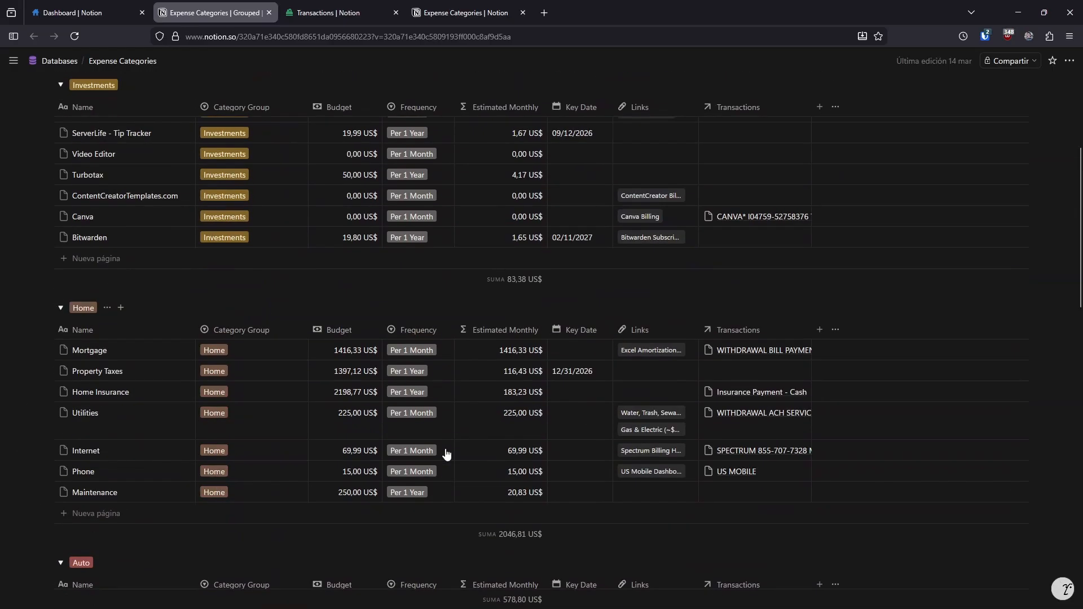
# Examine the Ungrouped view of the existing table down to its overall Estimated Monthly sum, and return to the Grouped view
pyautogui.click(141, 135)
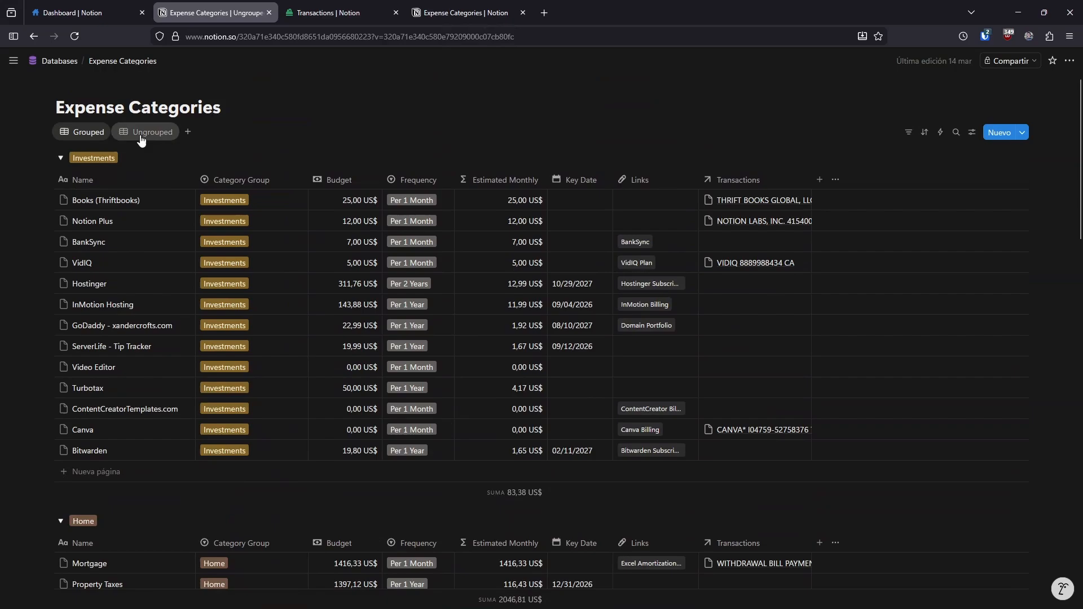
pyautogui.scroll(-15, 522, 331)
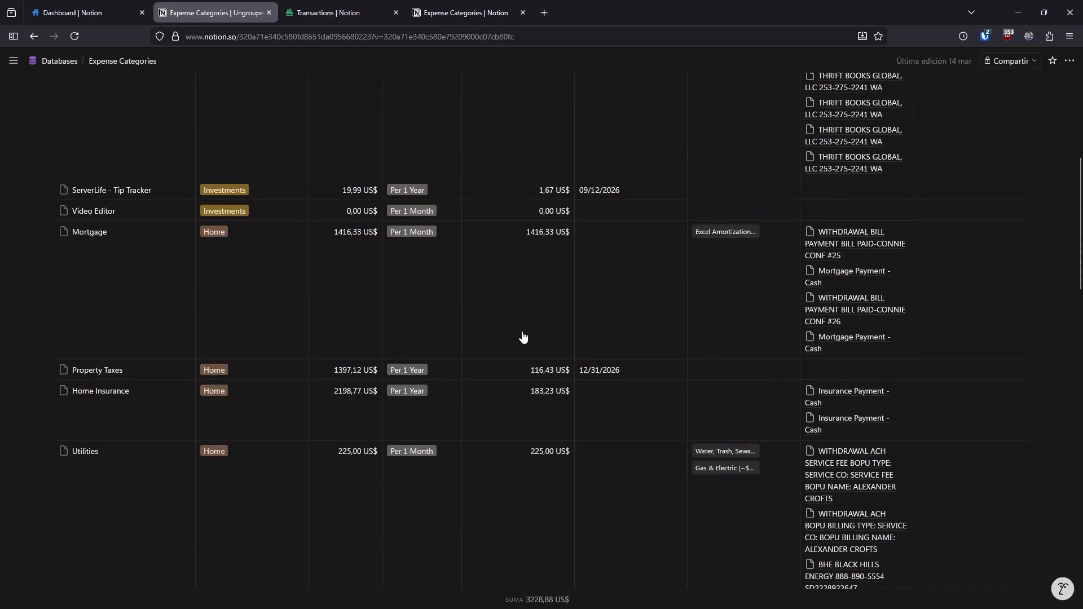
pyautogui.scroll(-4, 527, 377)
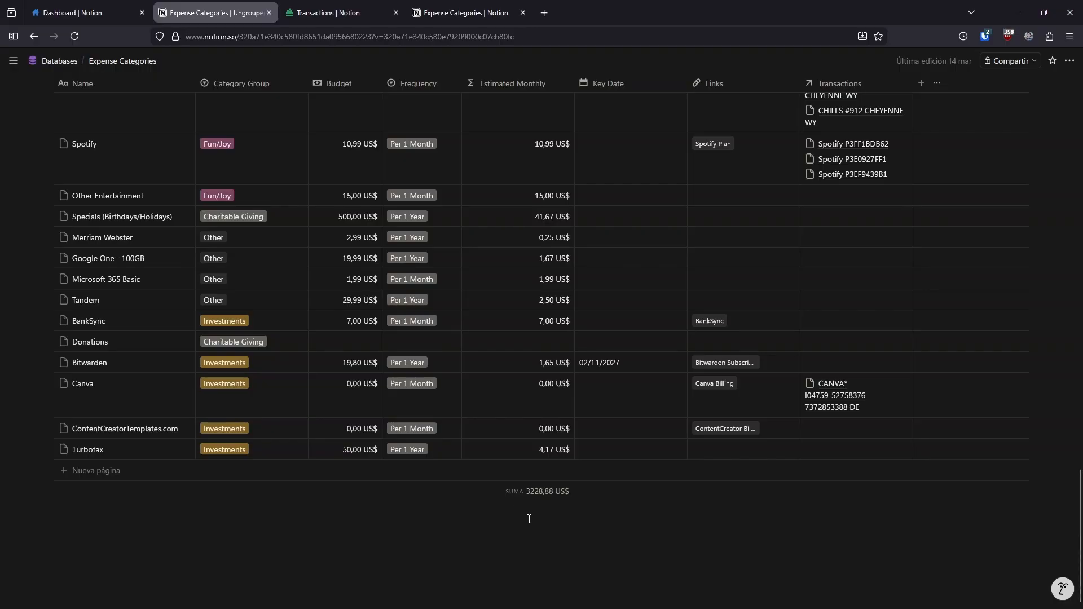
pyautogui.scroll(20, 530, 519)
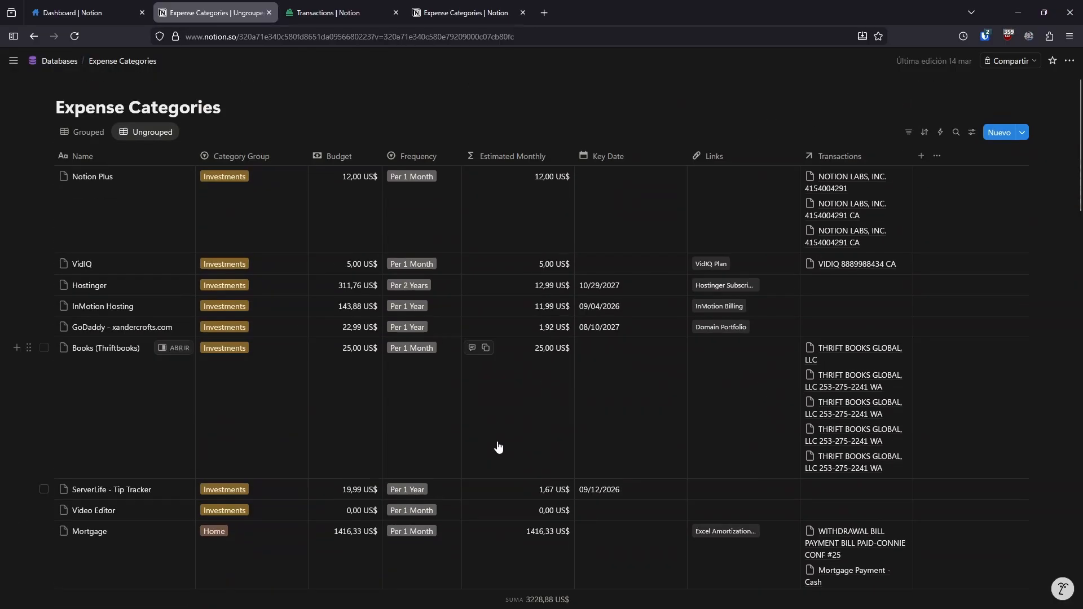
pyautogui.click(83, 132)
# View the Transactions table and the new database's Key Date property, and review the Key Date entries in the existing grouped table
pyautogui.click(354, 13)
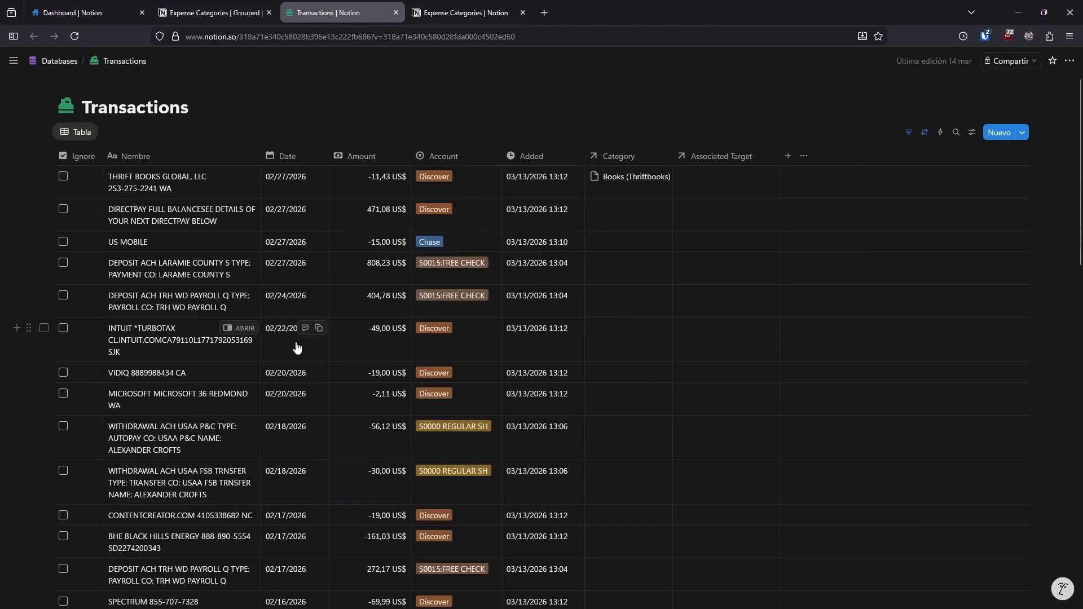
pyautogui.click(442, 14)
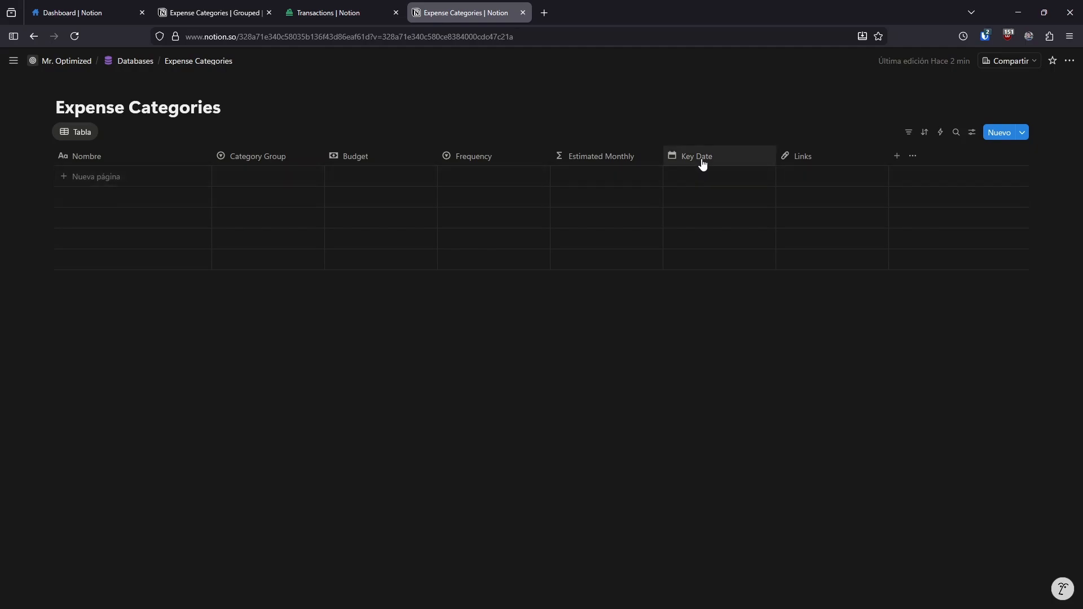
pyautogui.click(191, 17)
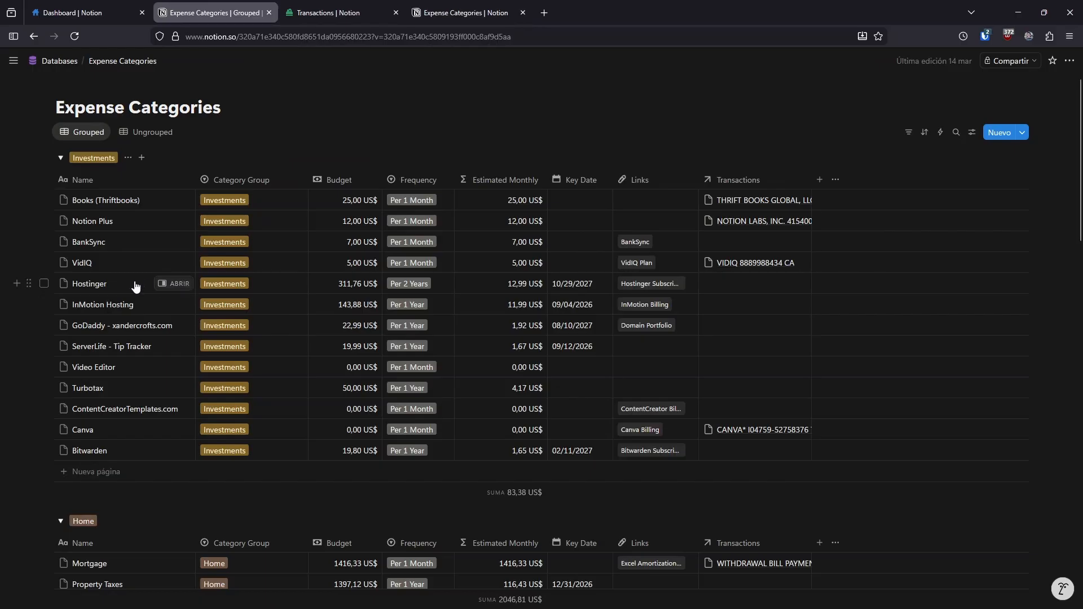
pyautogui.scroll(-5, 443, 298)
pyautogui.scroll(-4, 451, 323)
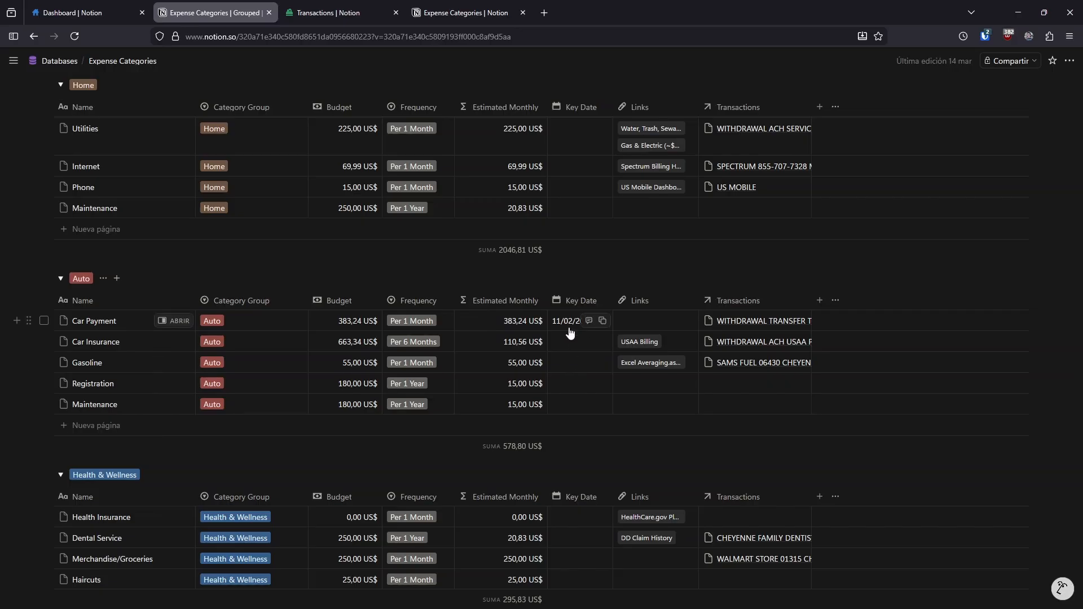
# Review the existing table's expense entries across its groups and try out the Gas & Electric link of the Utilities expense, closing its page
pyautogui.click(466, 12)
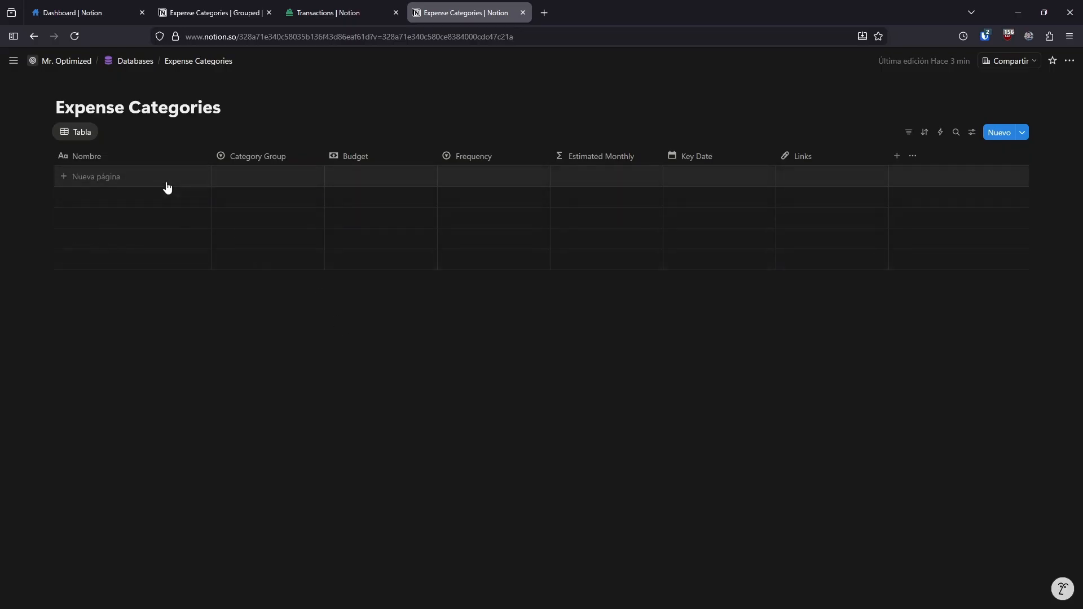
pyautogui.click(215, 13)
pyautogui.scroll(-5, 167, 350)
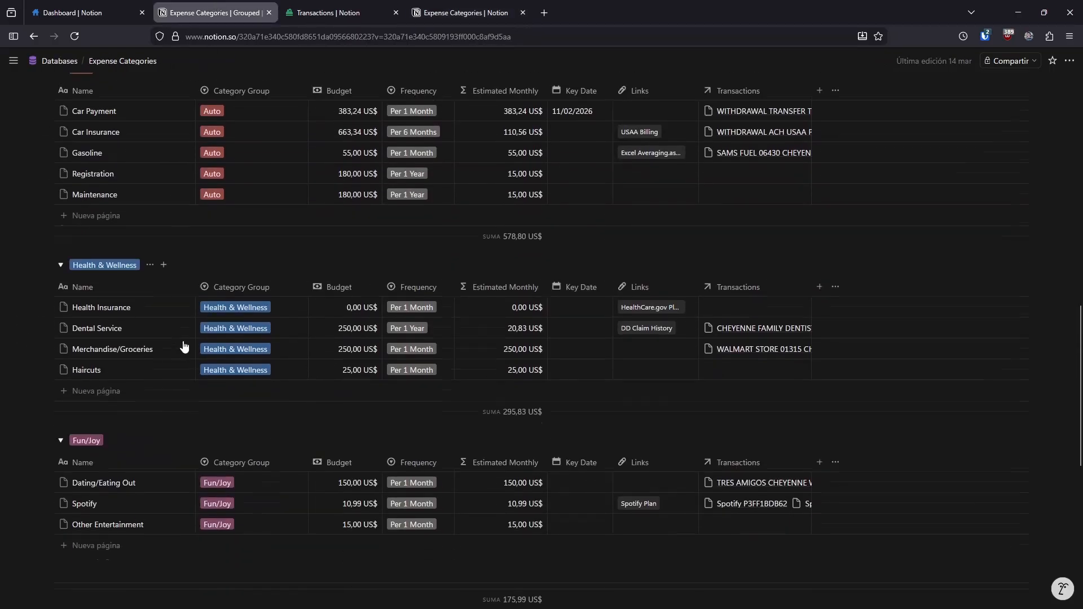
pyautogui.scroll(3, 165, 374)
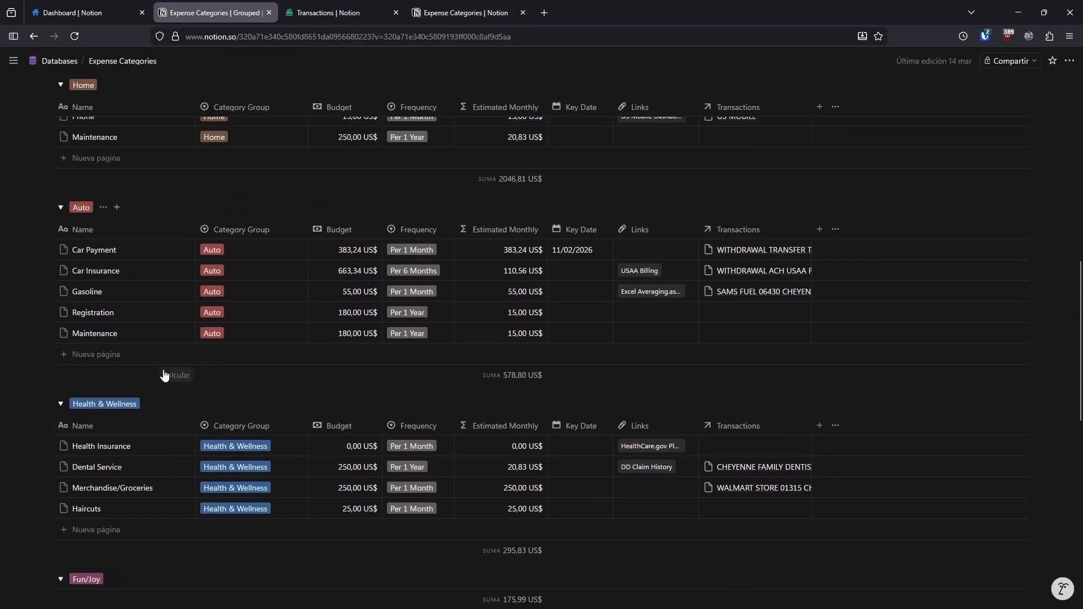
pyautogui.scroll(5, 166, 367)
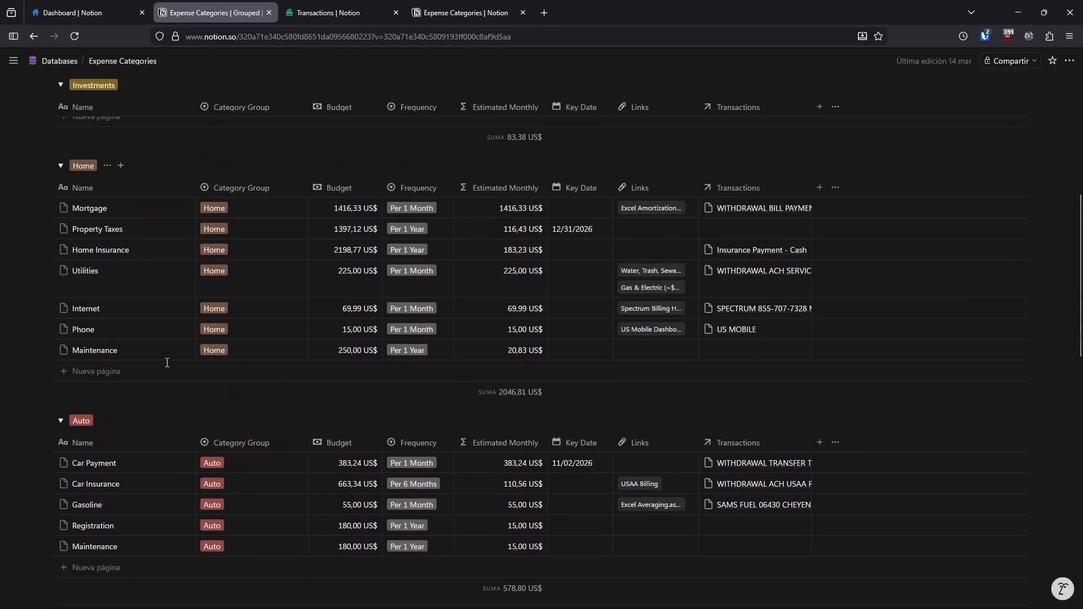
pyautogui.scroll(2, 168, 363)
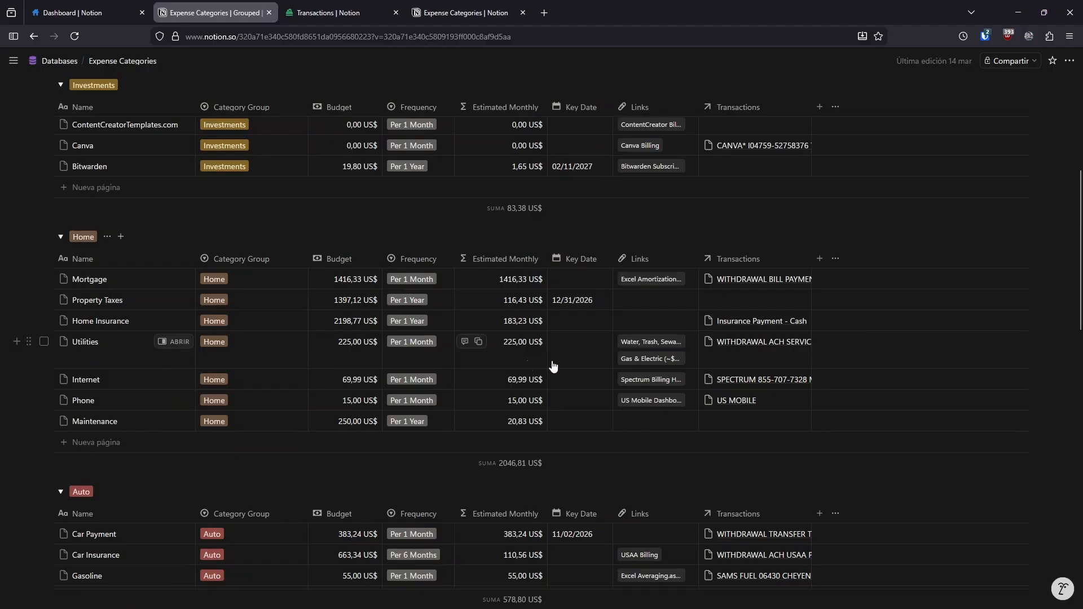
pyautogui.click(644, 360)
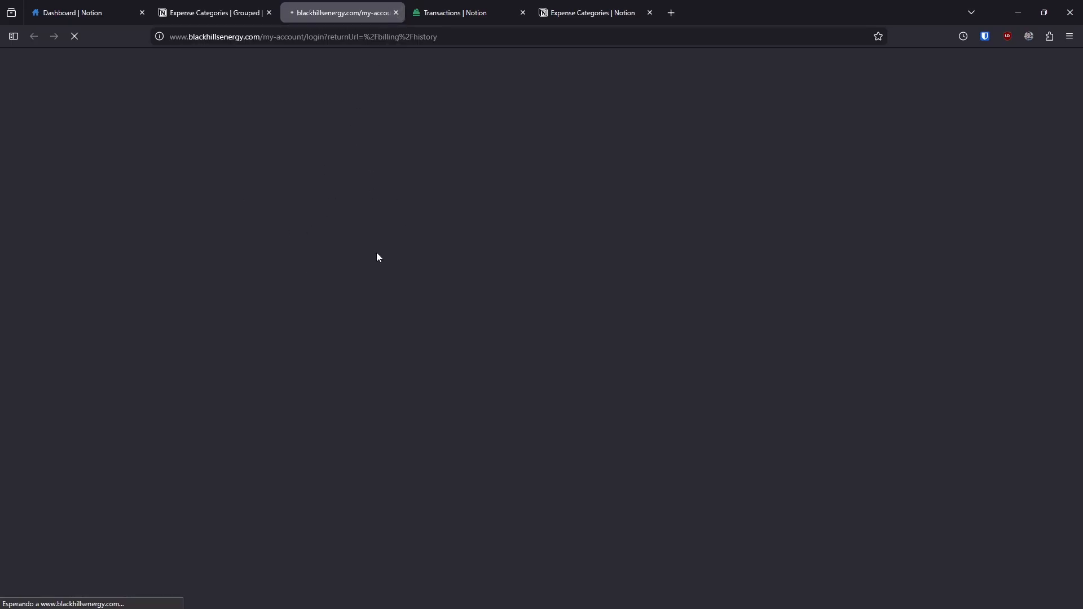
pyautogui.click(396, 13)
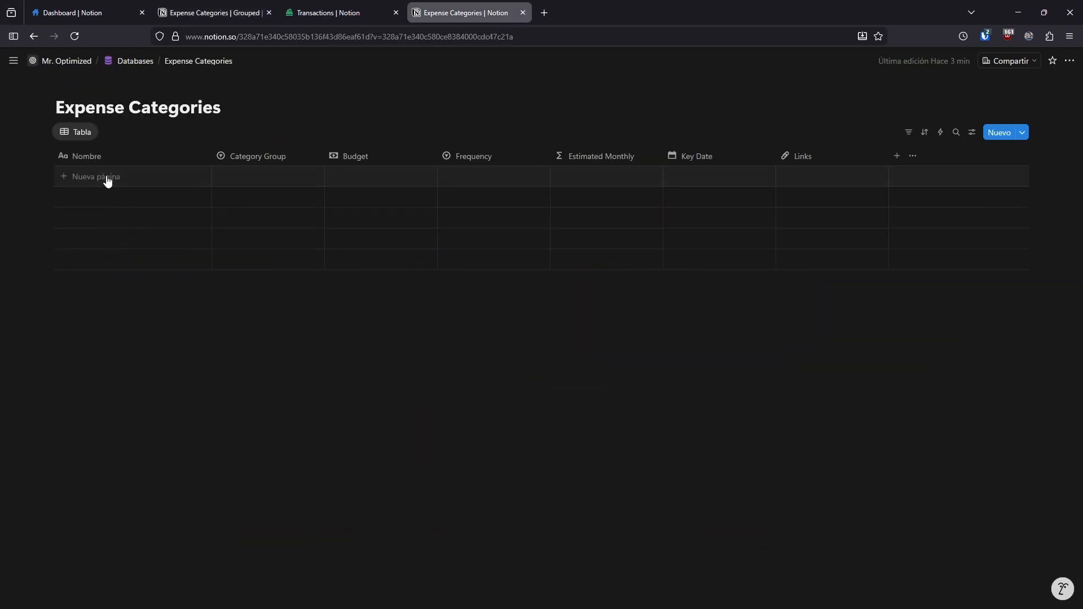
# Add three entries named "Mortgage", "Property Taxes" and "Home Insurance" to the new Expense Categories database
pyautogui.click(106, 181)
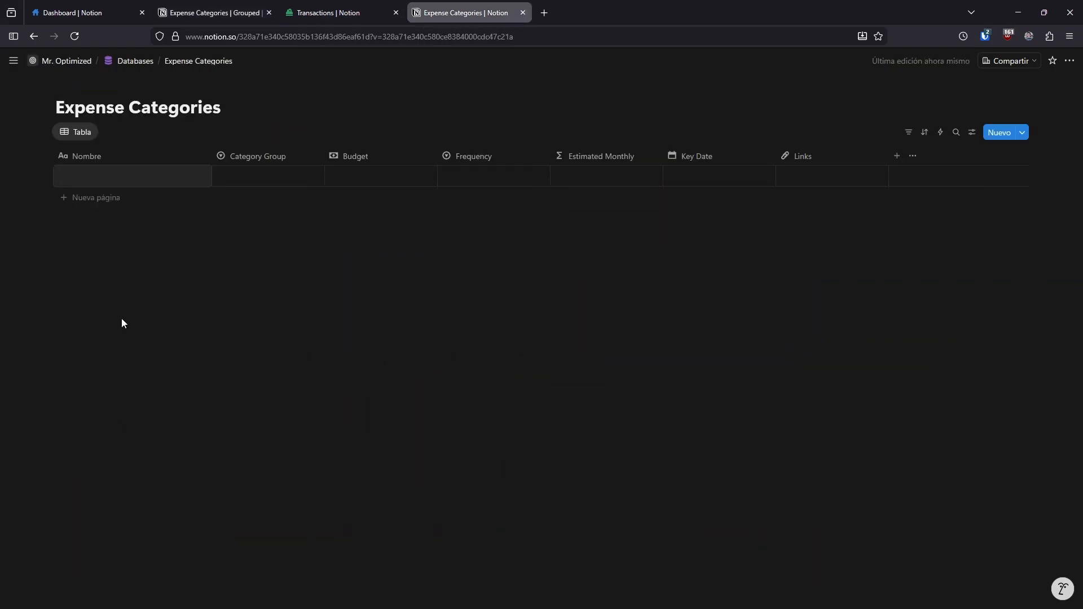
pyautogui.write('Mortgage')
pyautogui.press('Return')
pyautogui.write('Property Taxes Home Insurance')
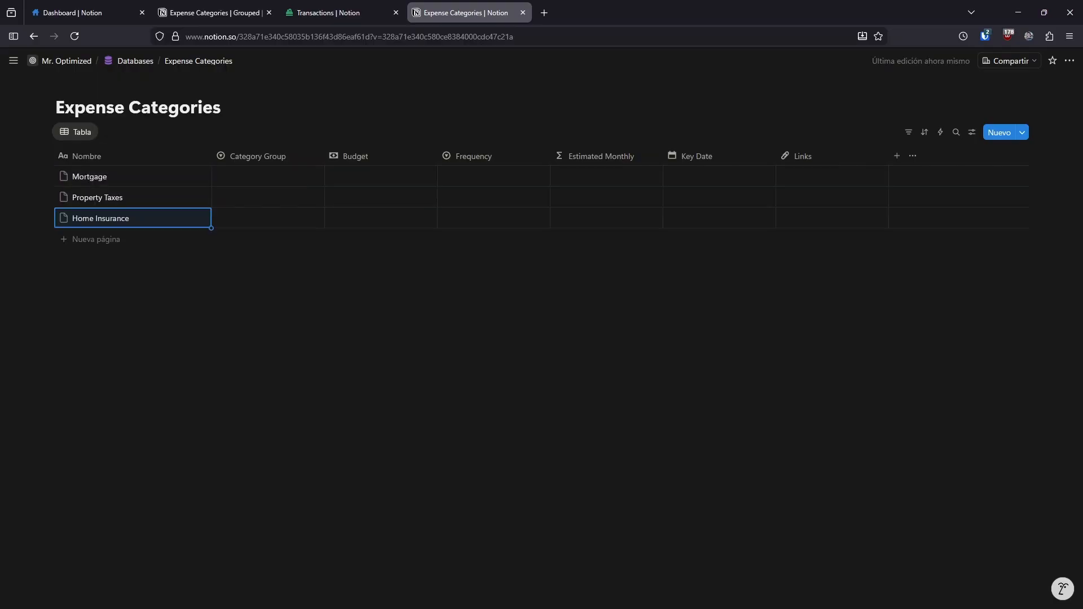
# Check the new database's Category Group options, review the category groups in the existing grouped table, and return to the new database
pyautogui.click(249, 161)
pyautogui.moveTo(263, 202)
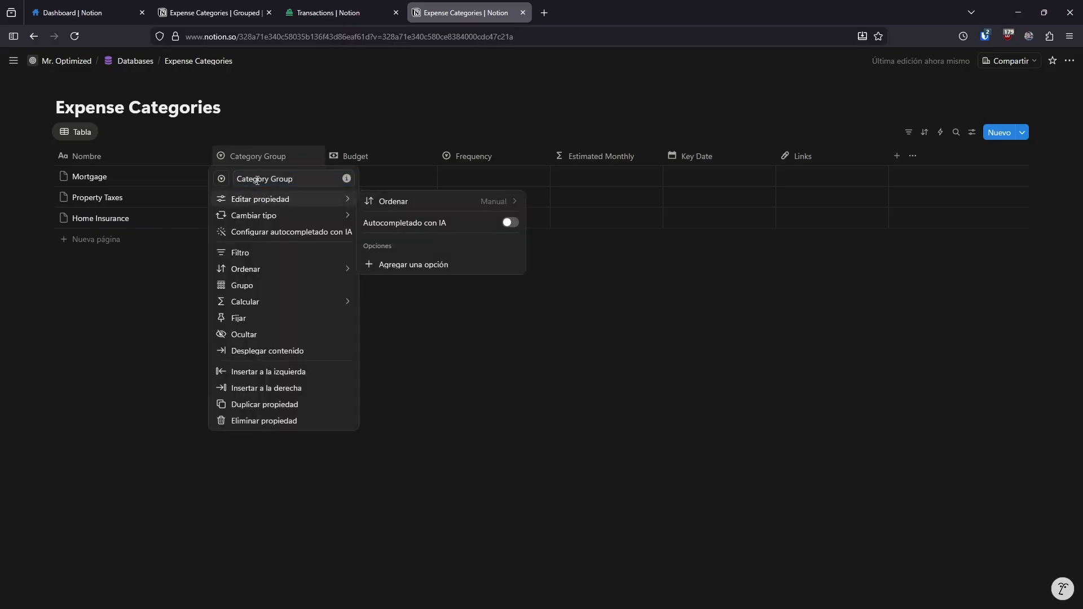
pyautogui.click(213, 17)
pyautogui.scroll(-3, 265, 229)
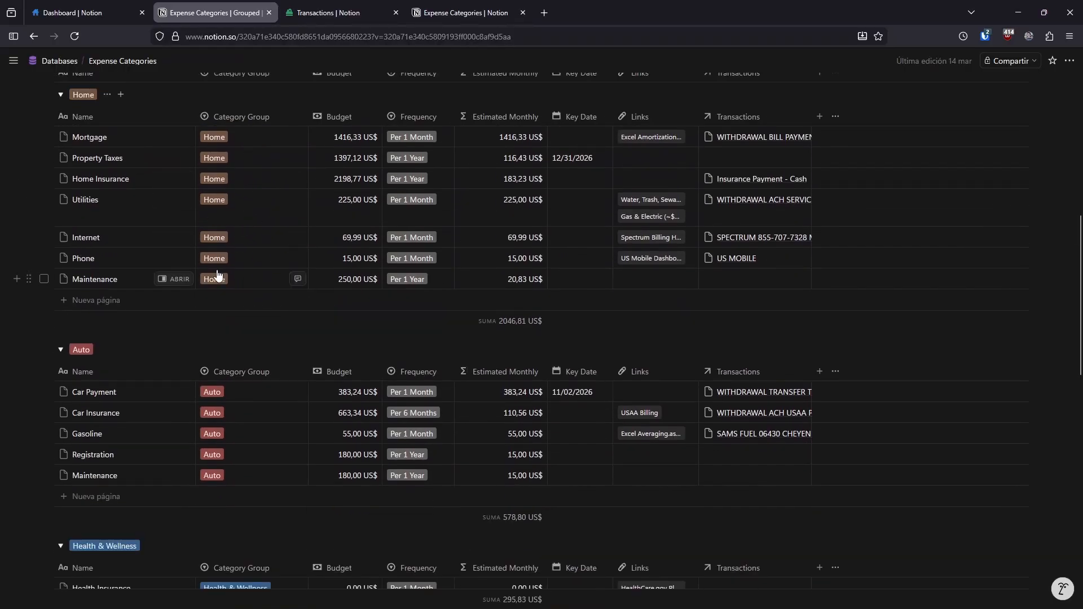
pyautogui.scroll(-2, 220, 277)
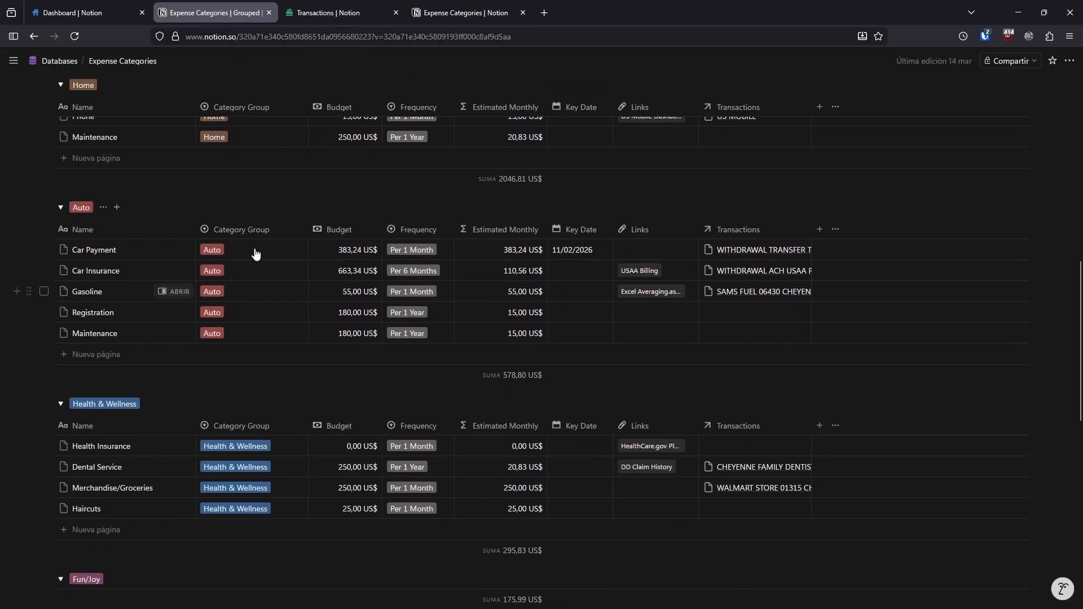
pyautogui.scroll(-2, 229, 303)
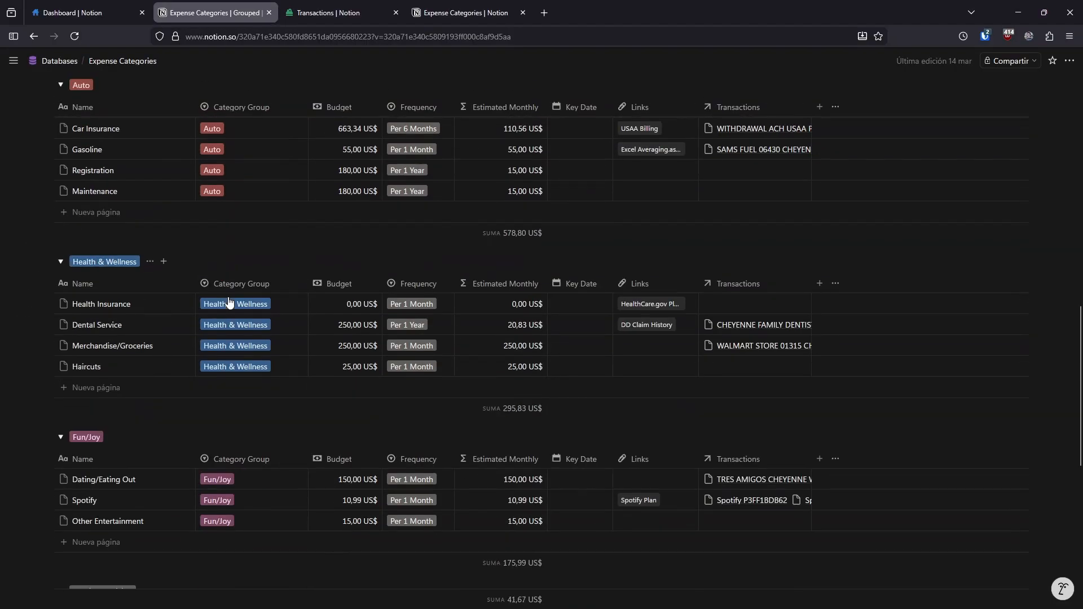
pyautogui.scroll(-1, 116, 262)
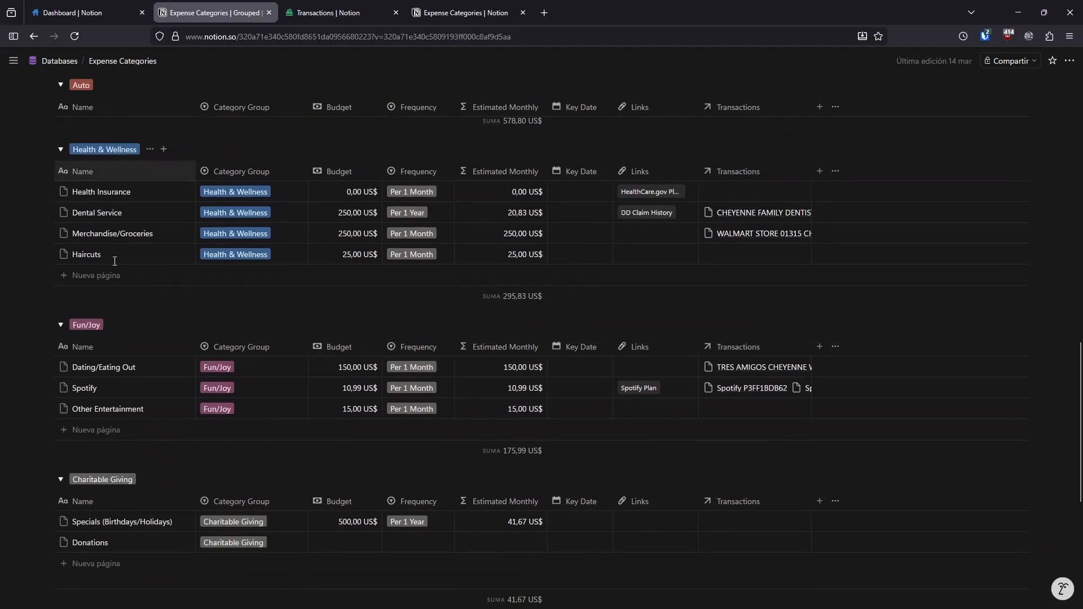
pyautogui.scroll(-1, 120, 256)
pyautogui.click(451, 12)
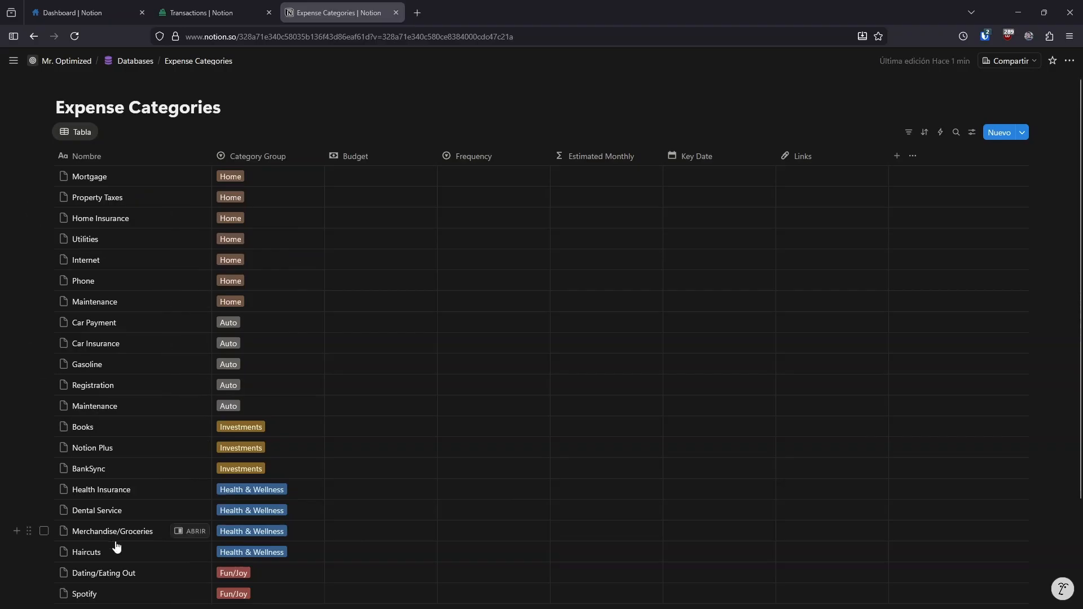
# Set the Budget of the Mortgage entry to 2000
pyautogui.scroll(-3, 116, 543)
pyautogui.scroll(3, 130, 545)
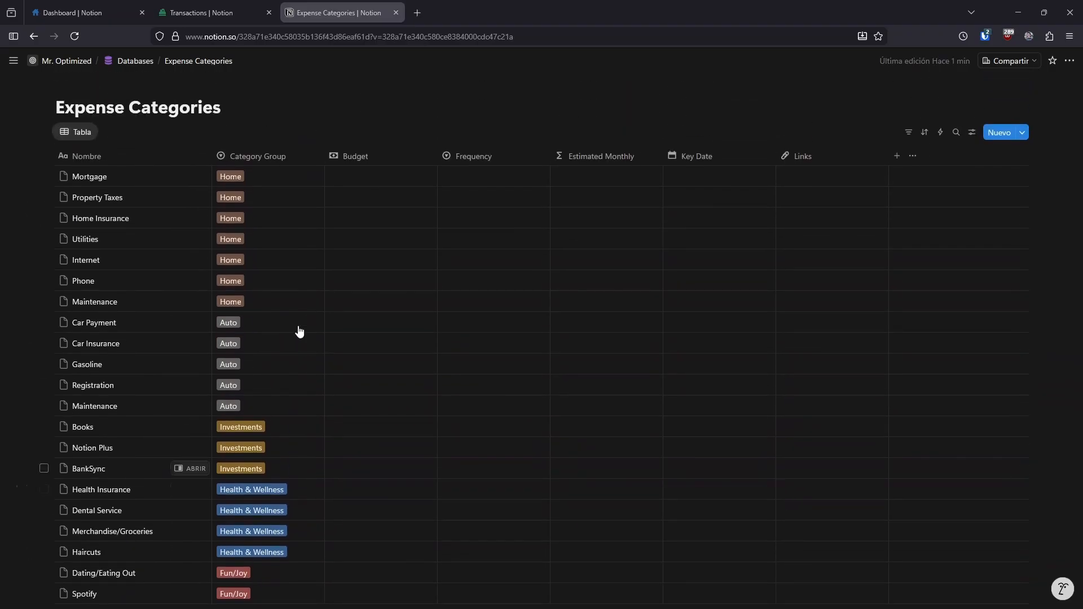
pyautogui.click(343, 179)
pyautogui.write('2000')
pyautogui.press('Return')
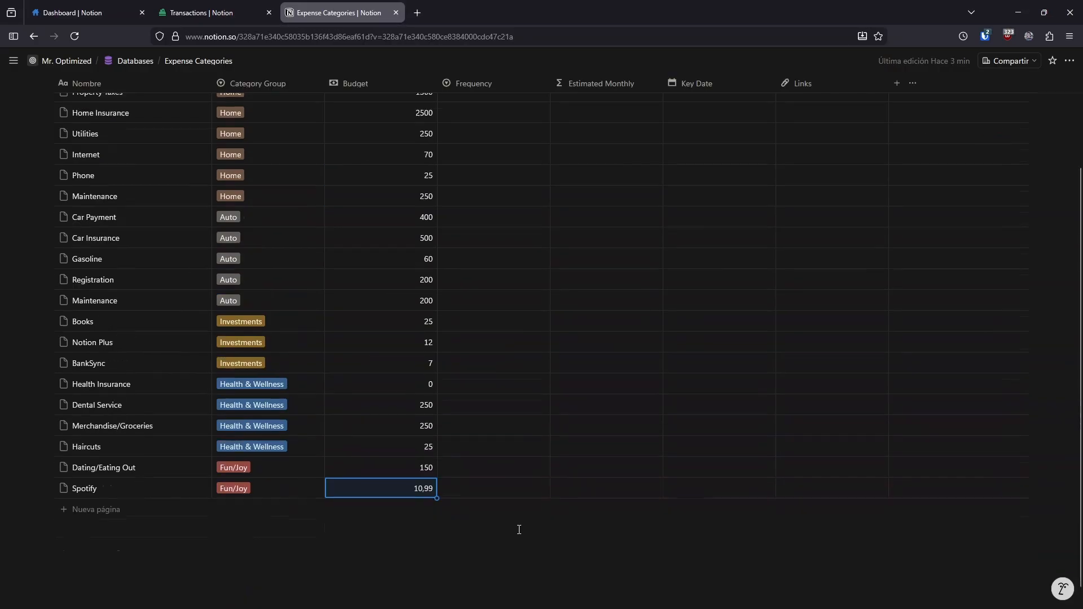
# Format the Budget property's numbers as US dollars
pyautogui.scroll(3, 517, 527)
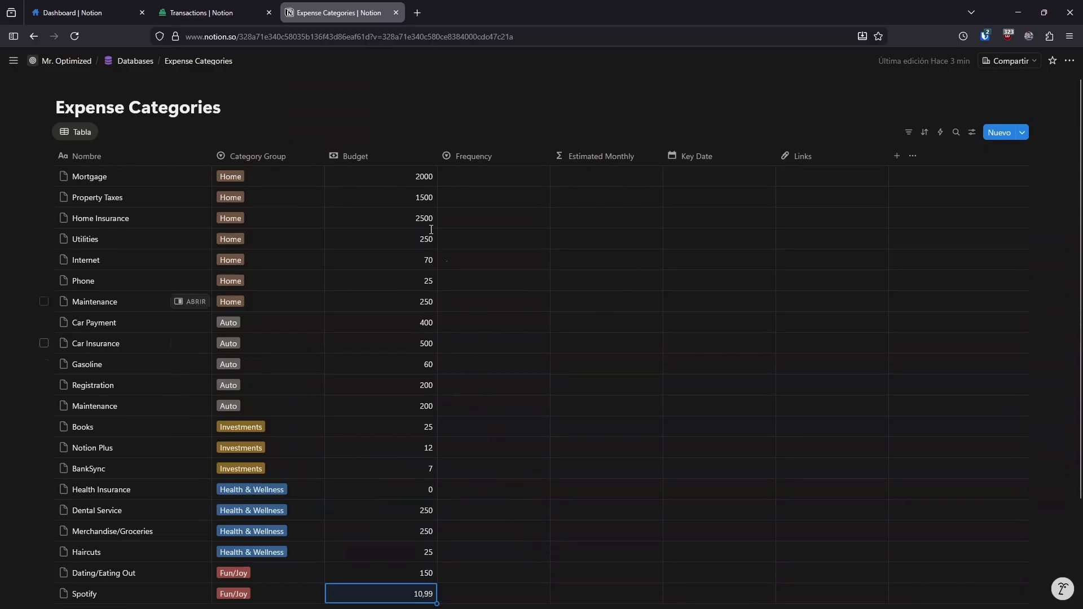
pyautogui.click(384, 161)
pyautogui.moveTo(420, 201)
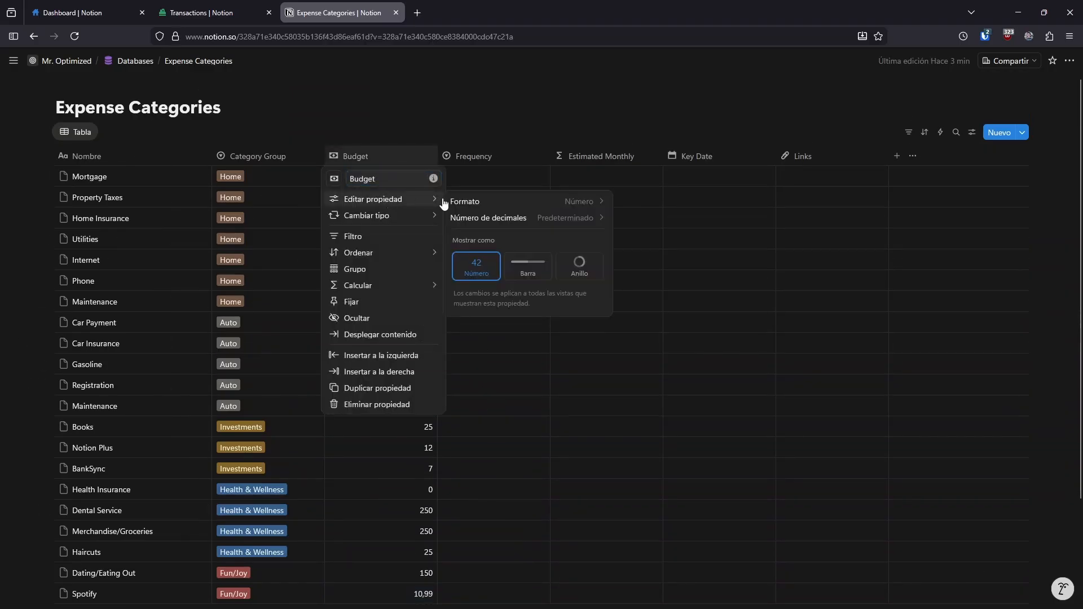
pyautogui.click(536, 202)
pyautogui.click(536, 295)
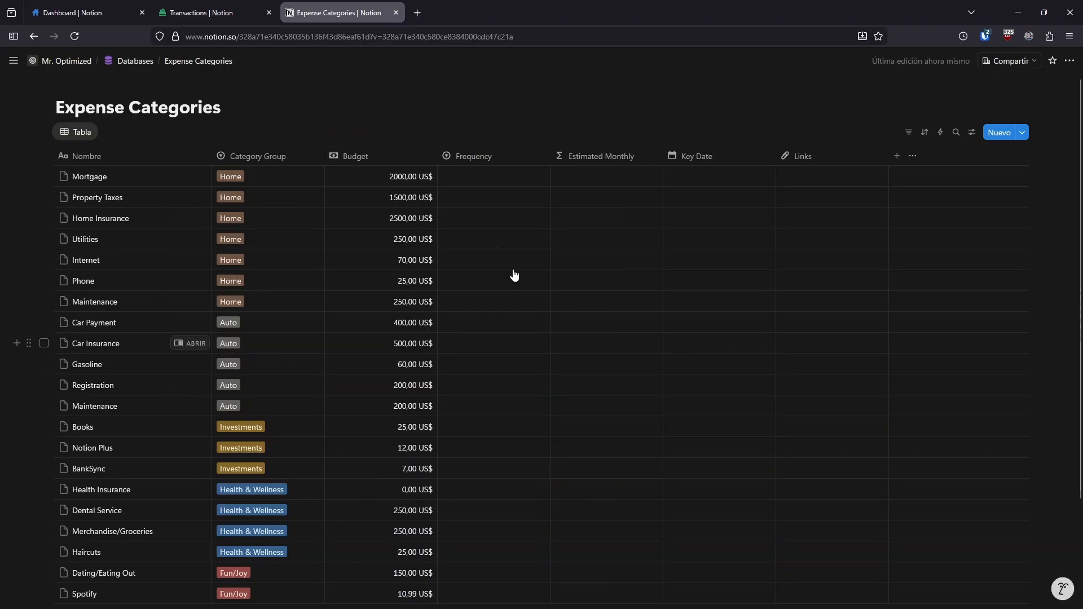
# Add the options "Per 1 Month", "Per 6 Months", "Per 1 Year" and "Per 2 Years" to the Frequency property
pyautogui.click(476, 161)
pyautogui.moveTo(472, 204)
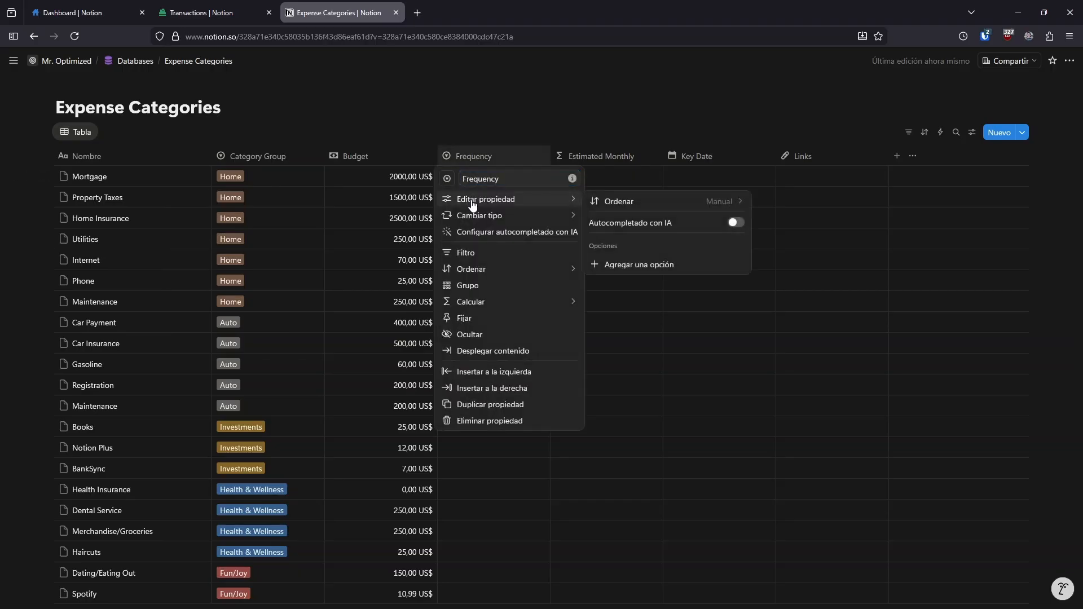
pyautogui.click(608, 265)
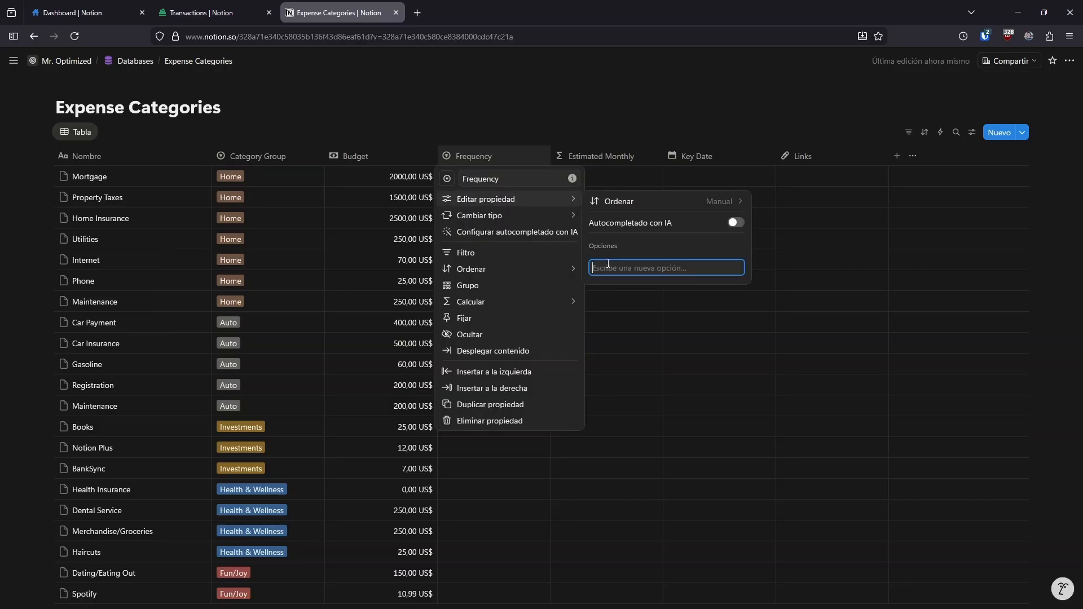
pyautogui.write('Per 2 Years')
pyautogui.press('Return')
pyautogui.press('Escape')
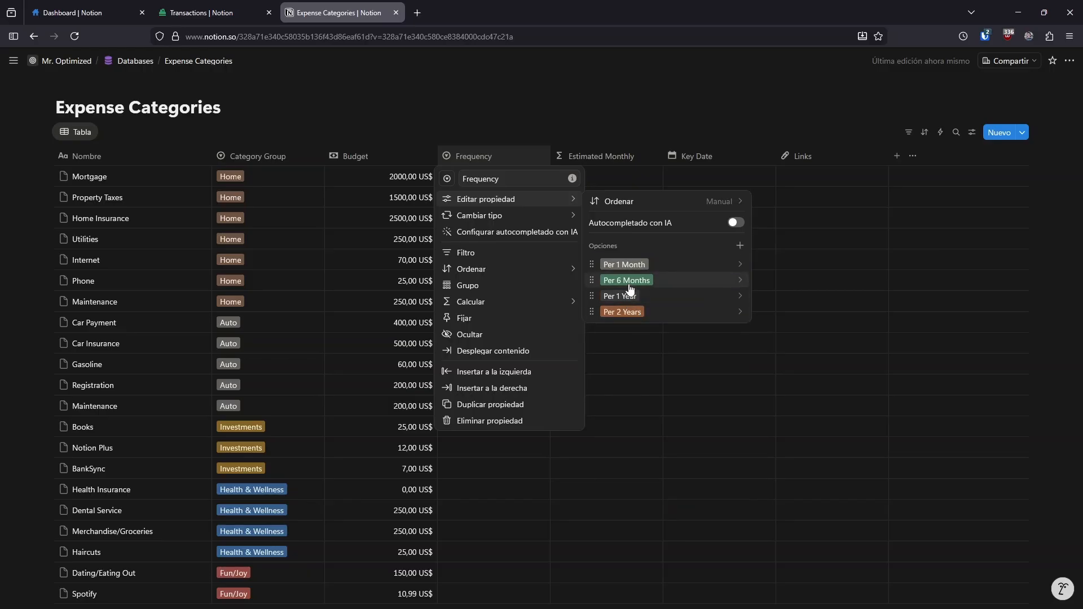
# Change the colour of the Frequency options Per 2 Years, Per 1 Year and Per 6 Months to gray and close the property settings
pyautogui.click(624, 310)
pyautogui.click(655, 414)
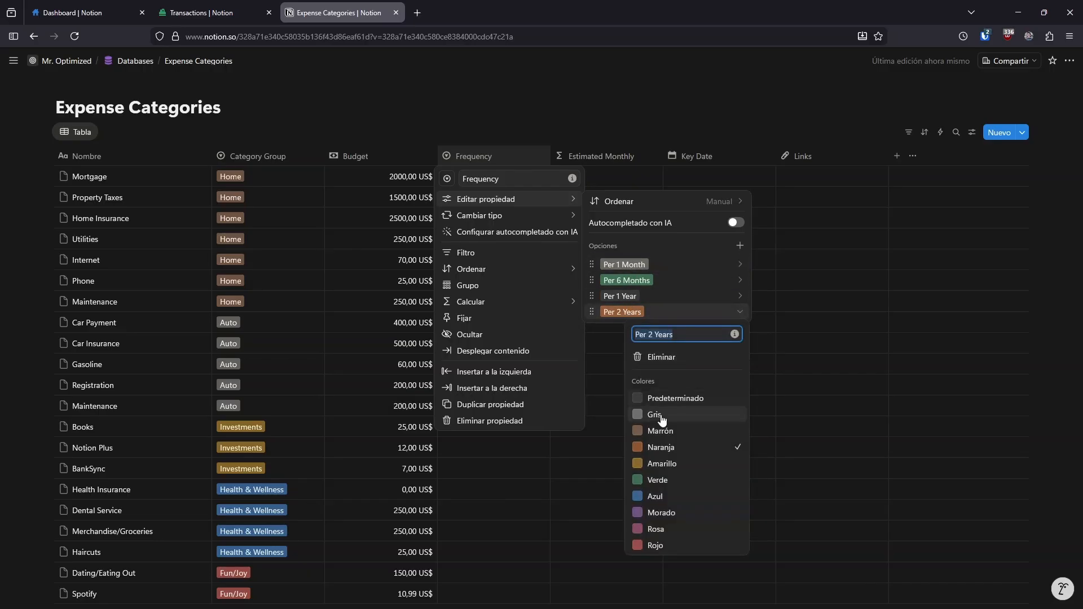
pyautogui.click(630, 301)
pyautogui.click(632, 301)
pyautogui.click(659, 401)
pyautogui.click(639, 288)
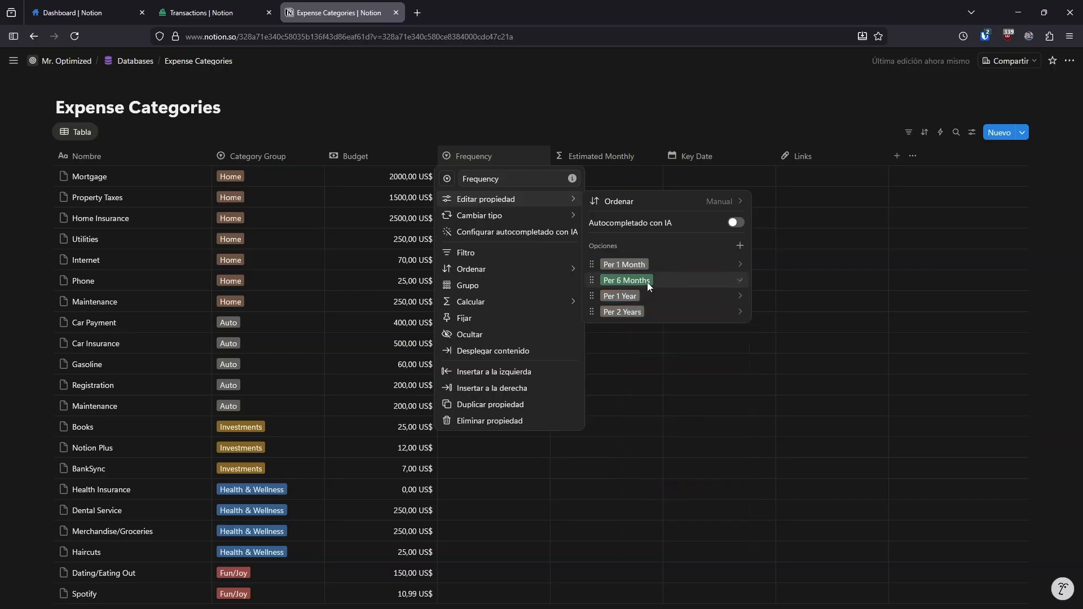
pyautogui.click(648, 282)
pyautogui.click(661, 387)
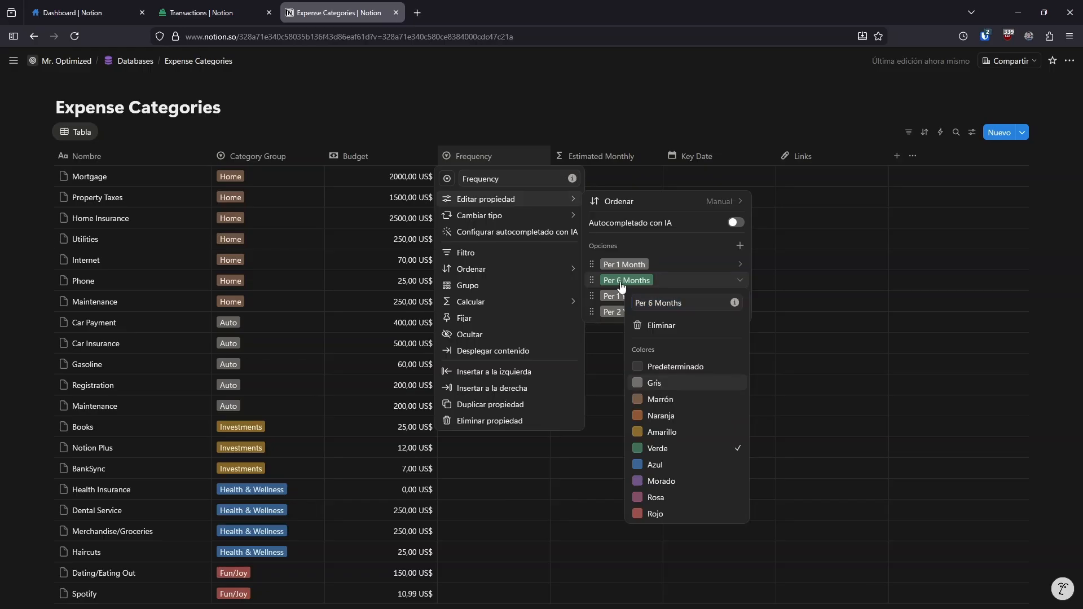
pyautogui.click(557, 138)
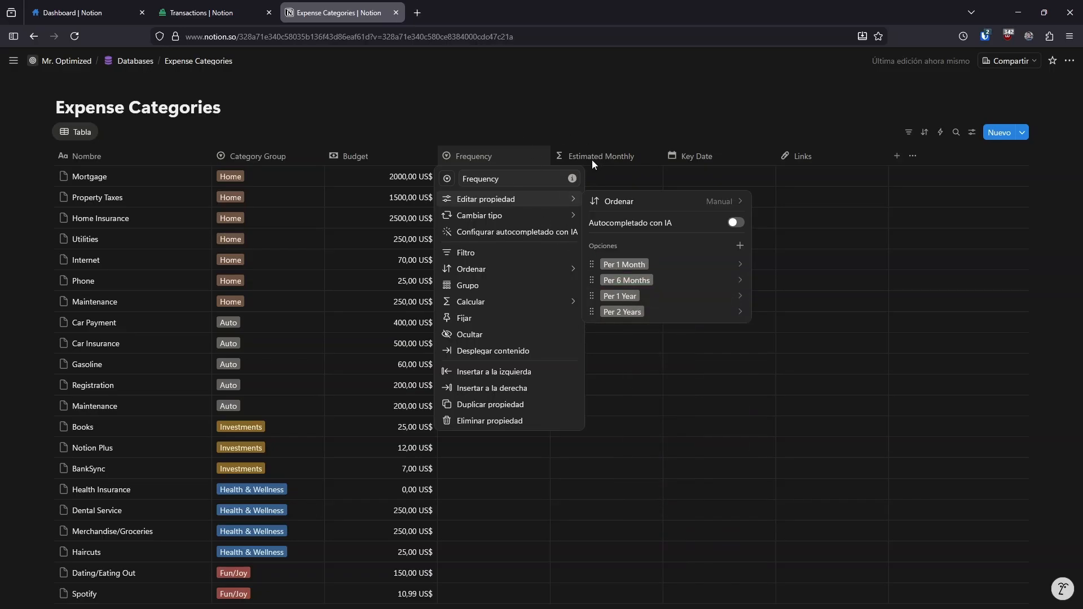
pyautogui.click(526, 107)
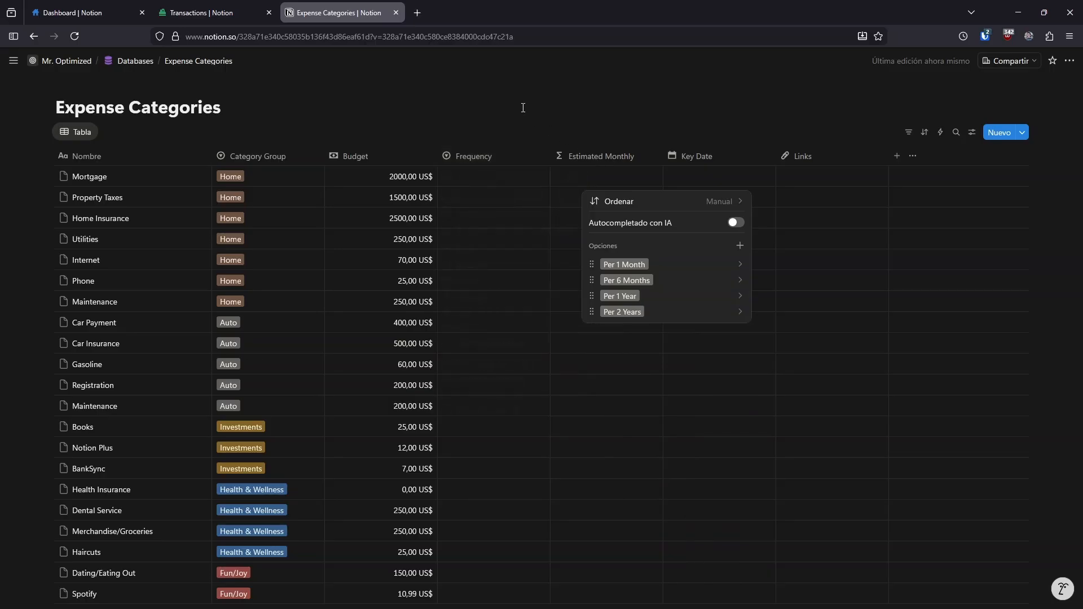
# Set the Frequency of the Mortgage entry to Per 1 Month and look over the Frequency column
pyautogui.click(470, 175)
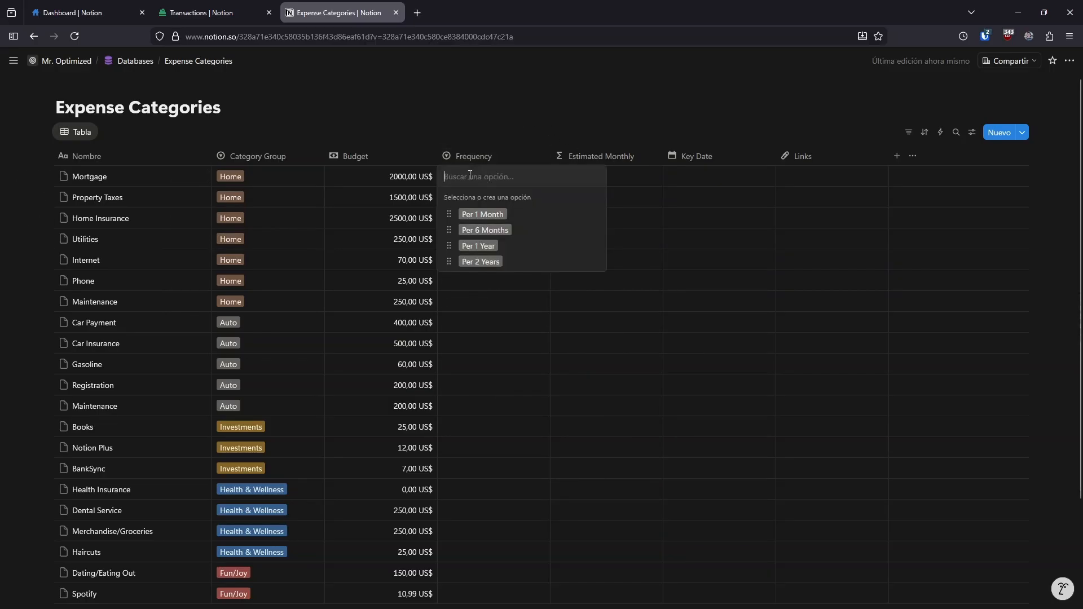
pyautogui.click(498, 216)
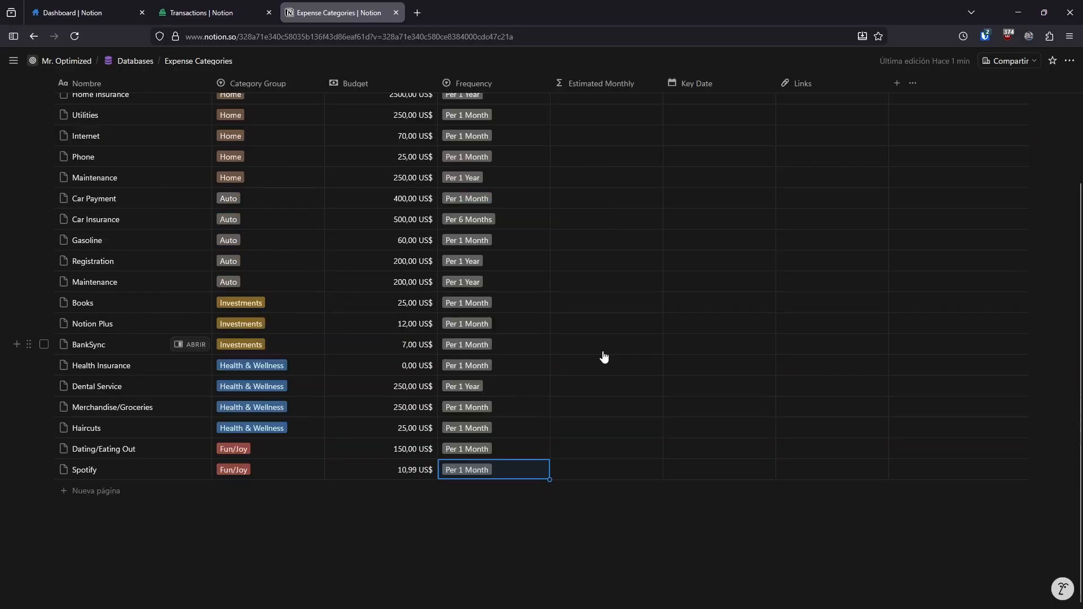
pyautogui.scroll(3, 565, 349)
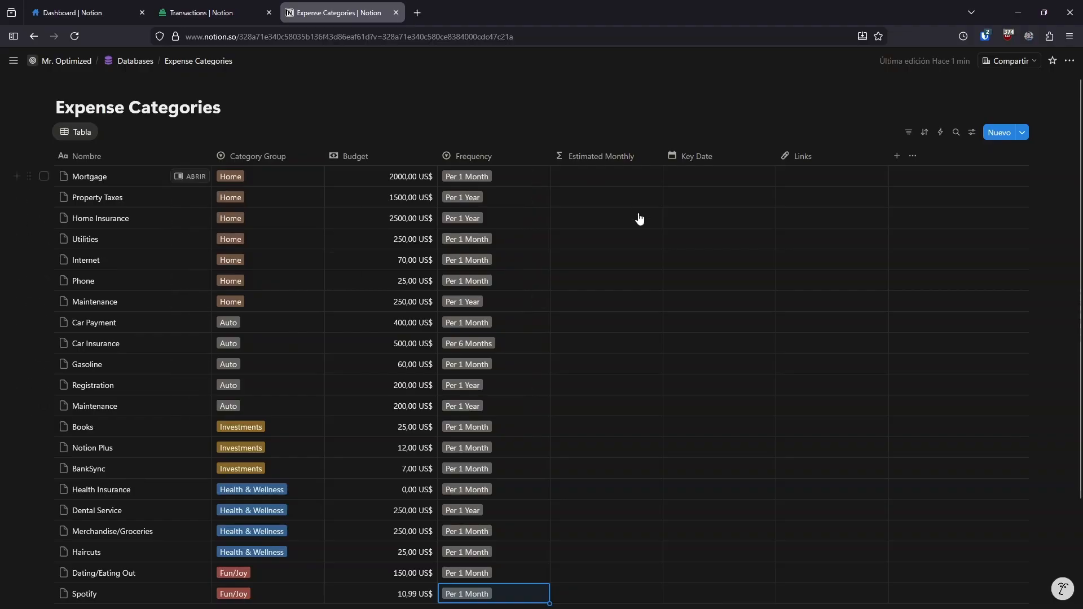
pyautogui.scroll(-3, 593, 174)
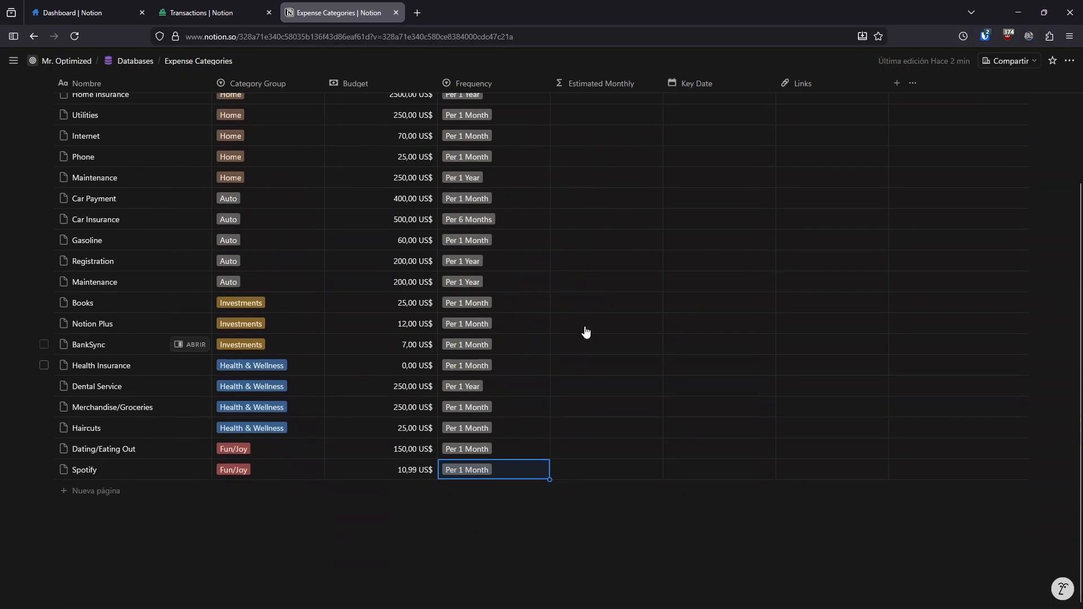
pyautogui.scroll(3, 586, 332)
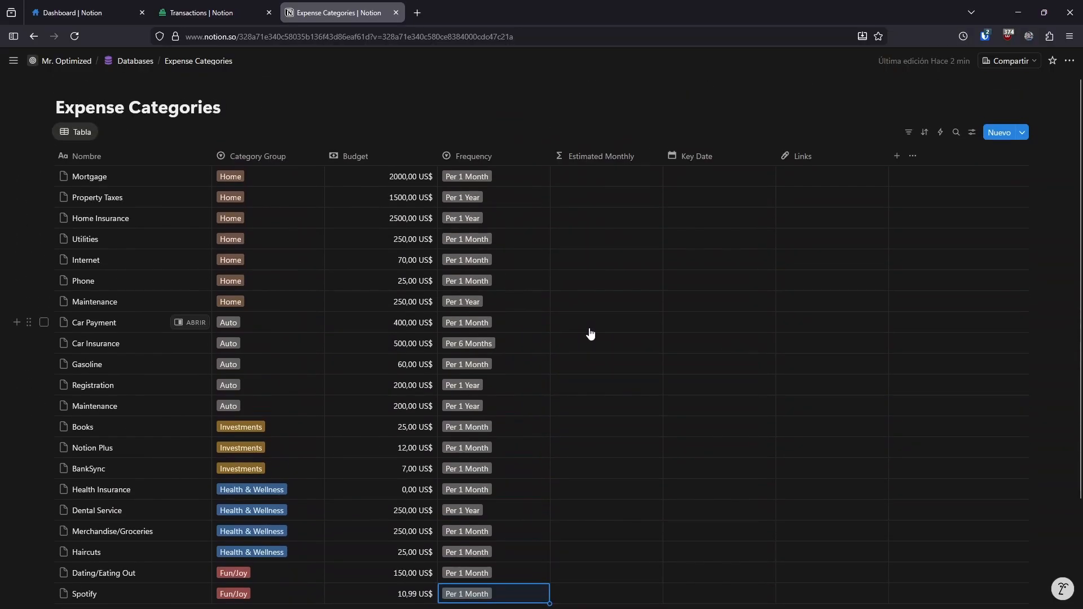
pyautogui.press('Escape')
# View the empty Estimated Monthly formula editor, close it, and review the Frequency property's options
pyautogui.click(600, 163)
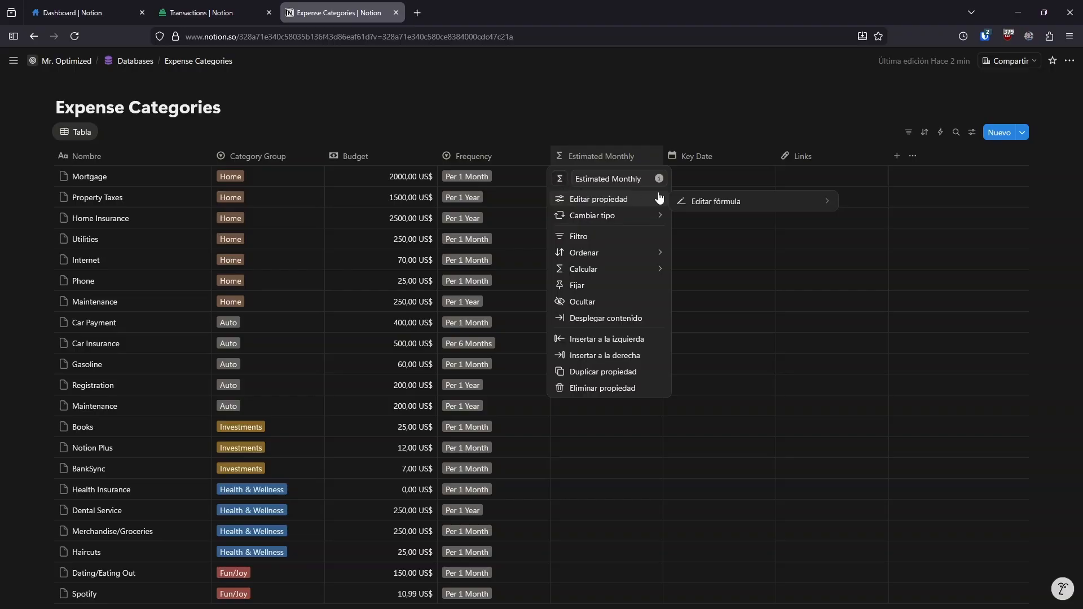
pyautogui.click(726, 201)
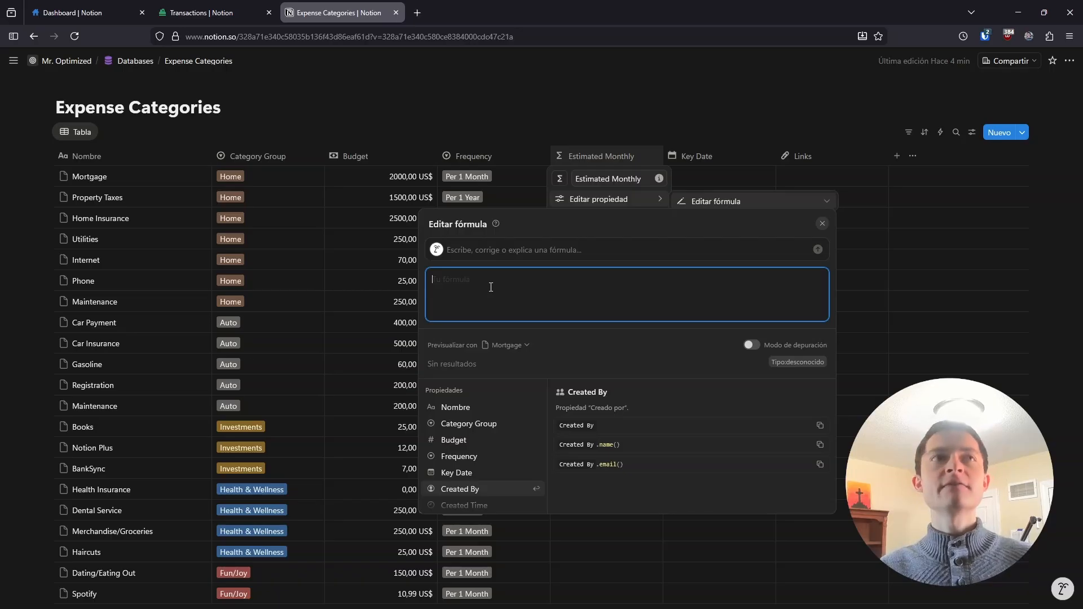
pyautogui.click(499, 125)
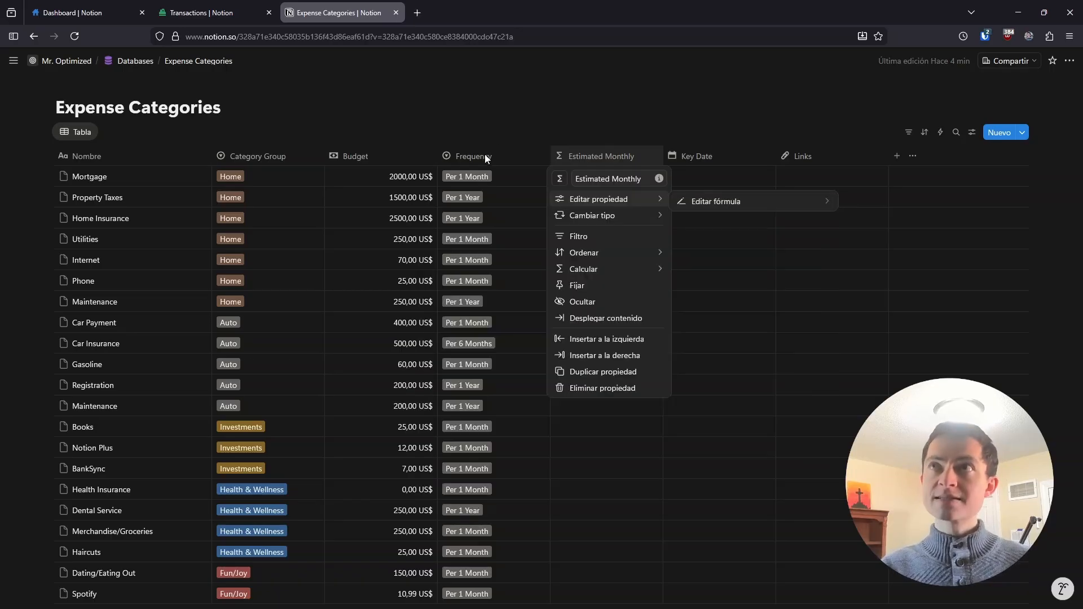
pyautogui.click(486, 155)
pyautogui.click(484, 158)
pyautogui.moveTo(491, 200)
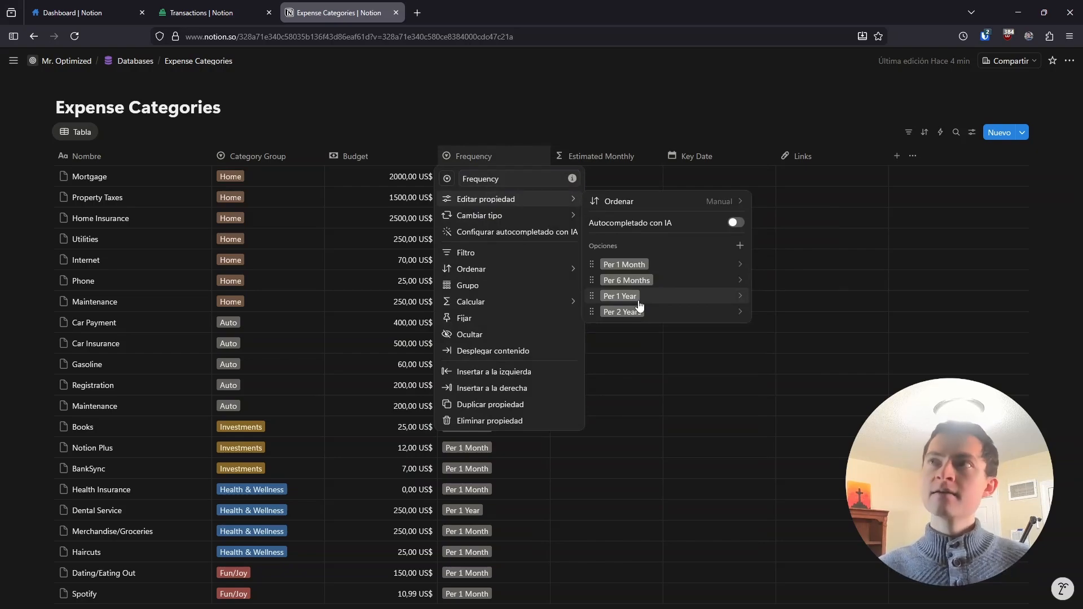
pyautogui.click(594, 150)
# Open the Estimated Monthly property's formula for editing and begin it with an ifs( function
pyautogui.click(594, 158)
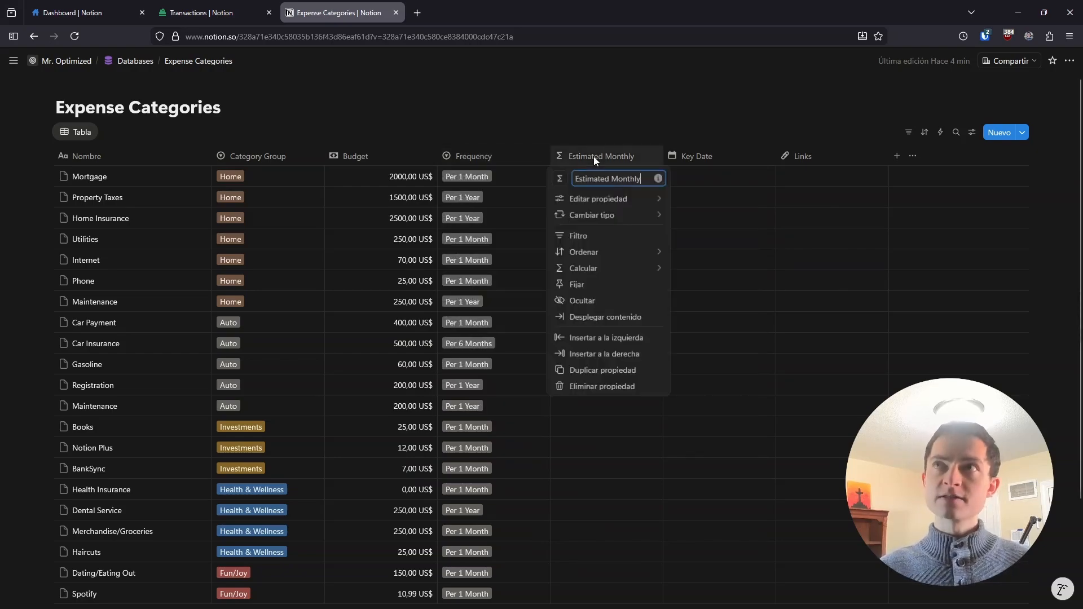
pyautogui.moveTo(620, 199)
pyautogui.click(695, 201)
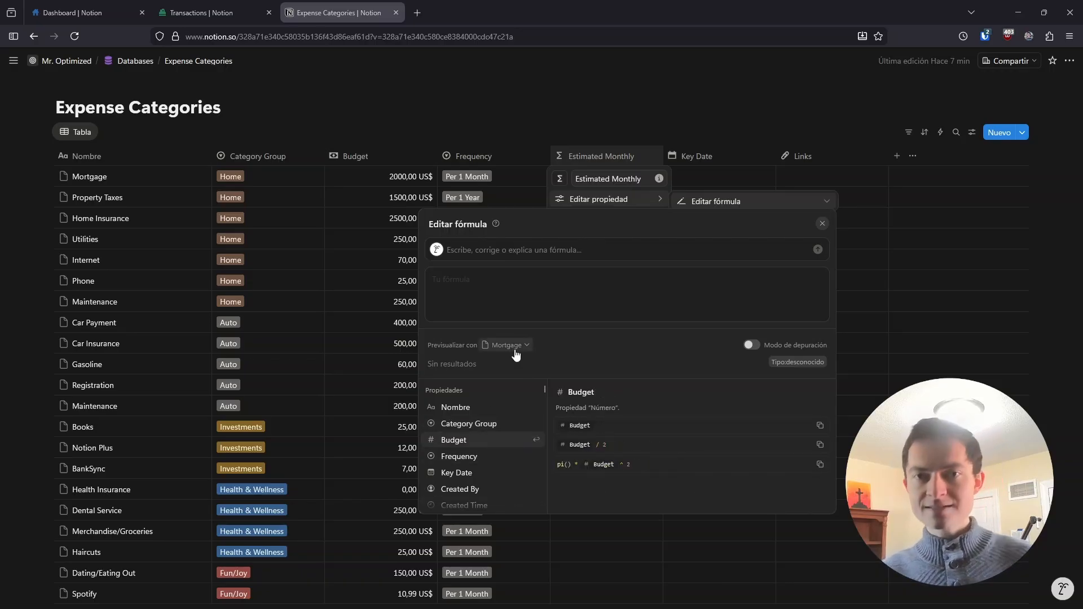
pyautogui.click(454, 271)
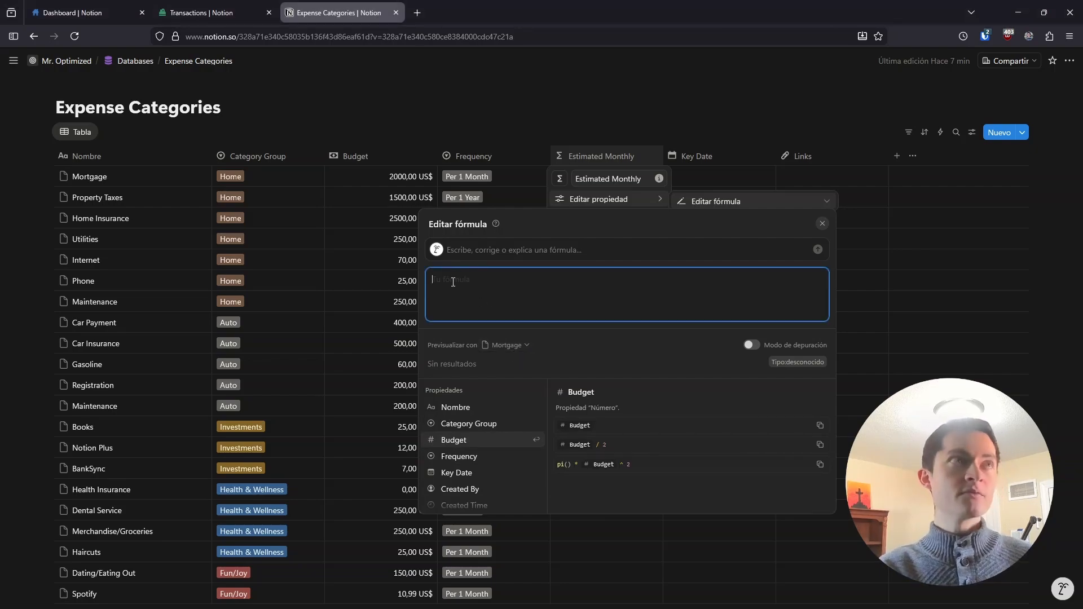
pyautogui.write('ifs')
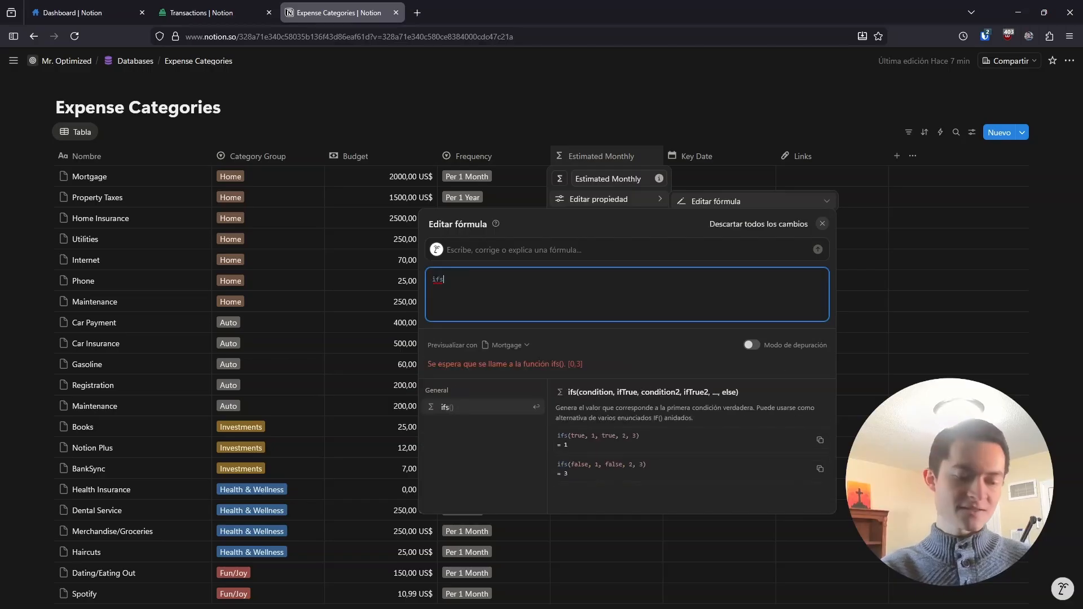
pyautogui.write('(')
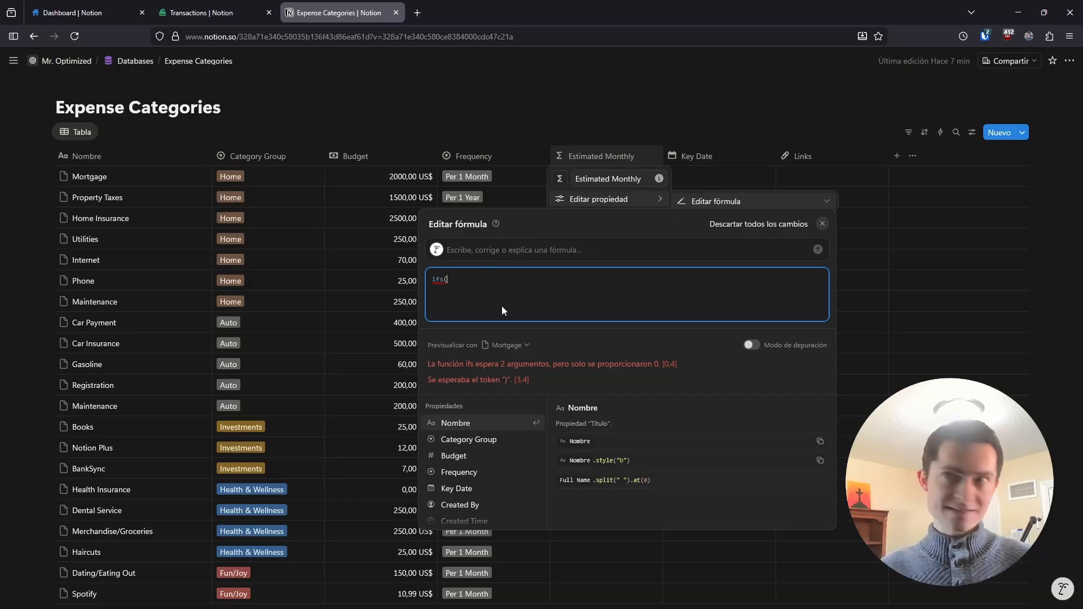
# Add the first ifs condition, Frequency == "Per 1 Month", returning Budget, followed by a comma
pyautogui.click(462, 473)
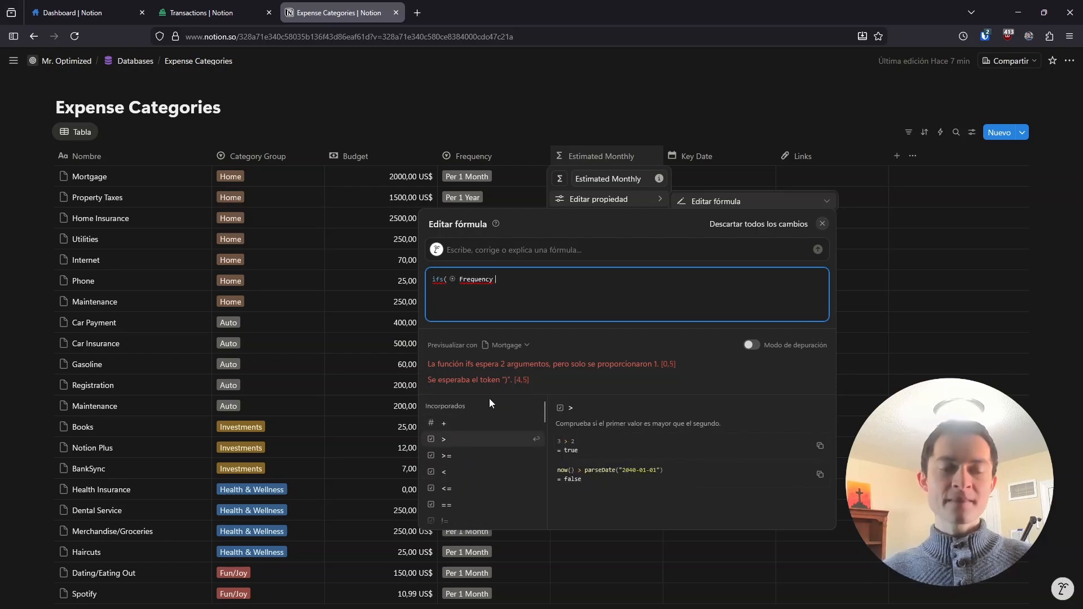
pyautogui.write('==')
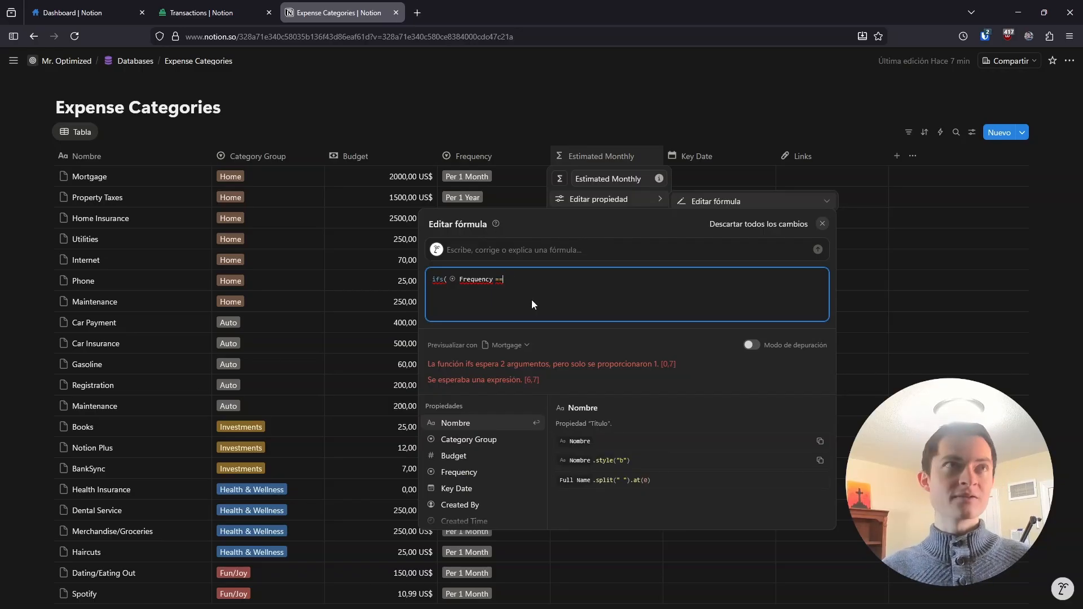
pyautogui.write('"')
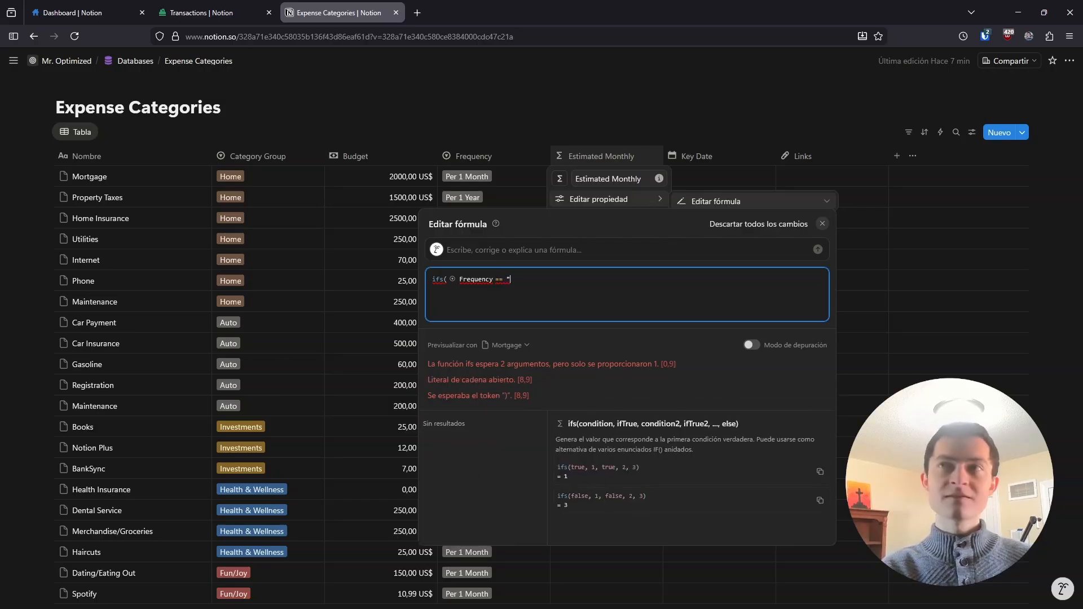
pyautogui.write('Per 1')
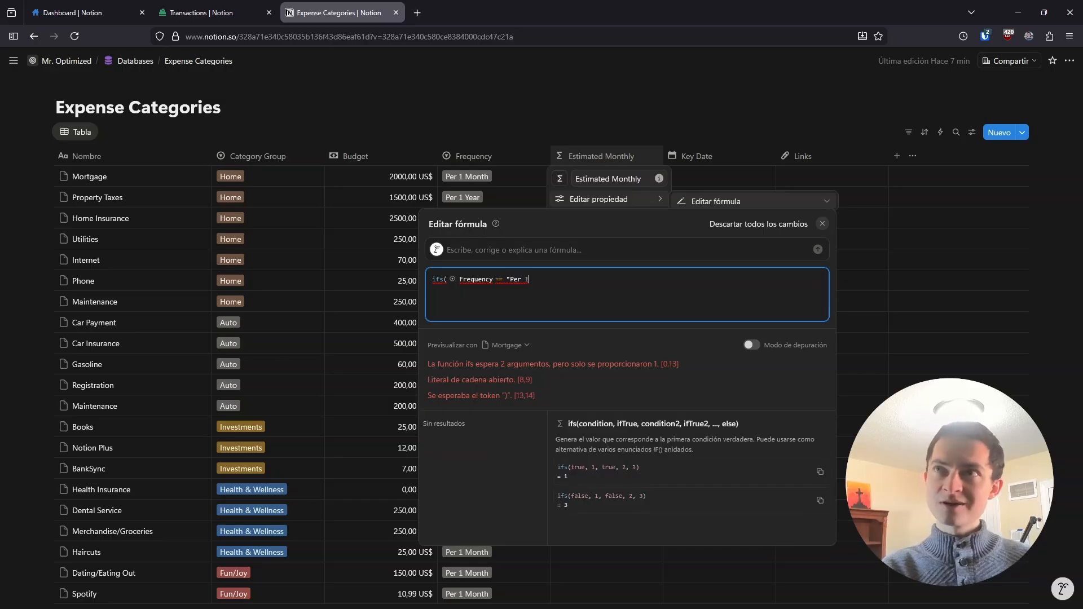
pyautogui.write(' Month",')
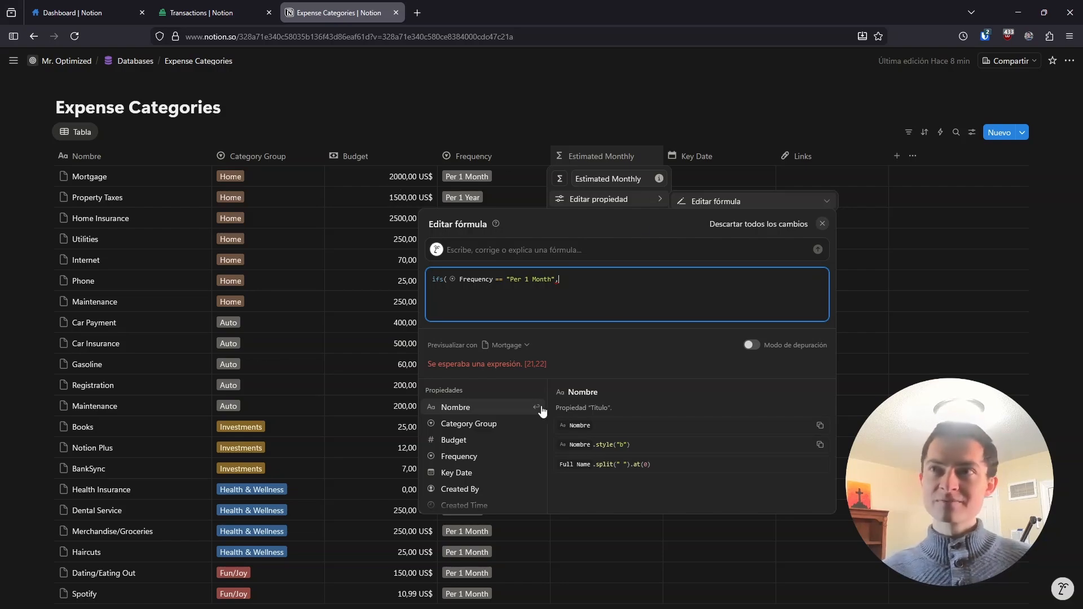
pyautogui.click(453, 441)
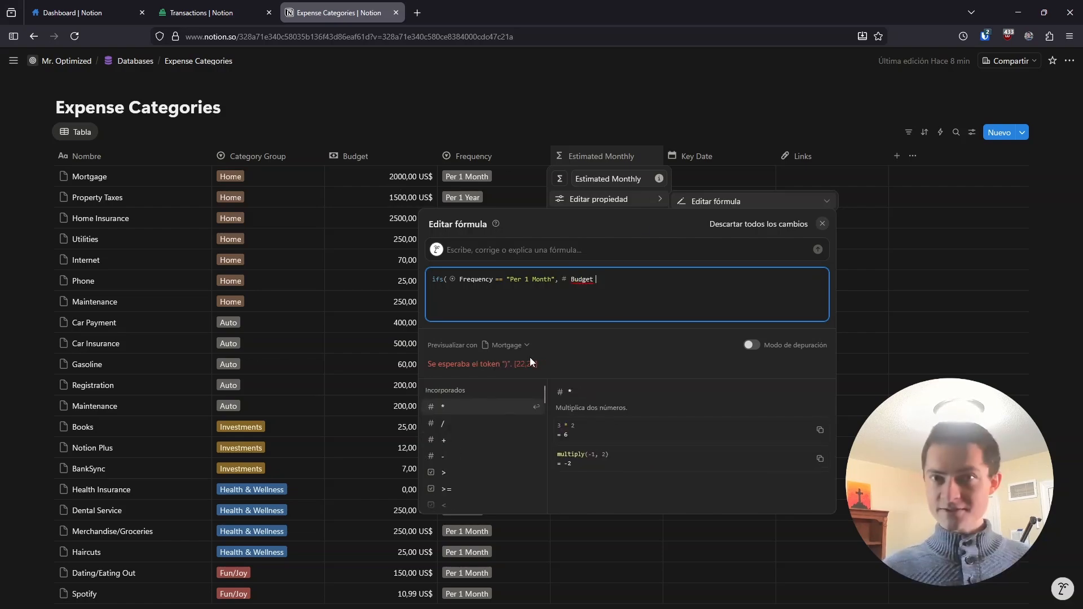
pyautogui.write(',')
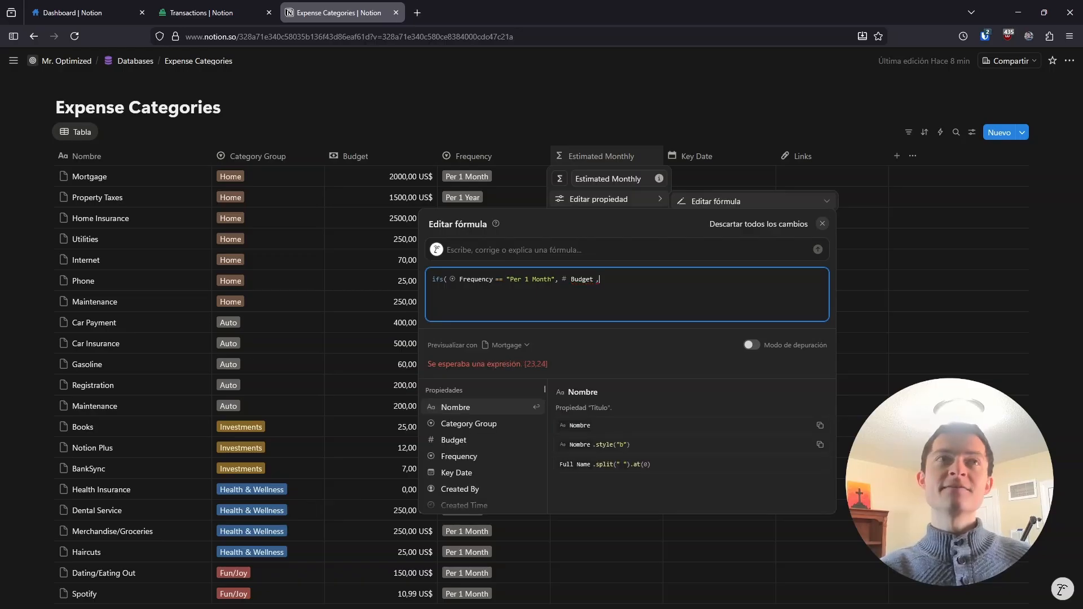
# Add a second condition to the formula, Frequency == "Per 6 Months", returning Budget/6
pyautogui.click(457, 459)
pyautogui.write('== "')
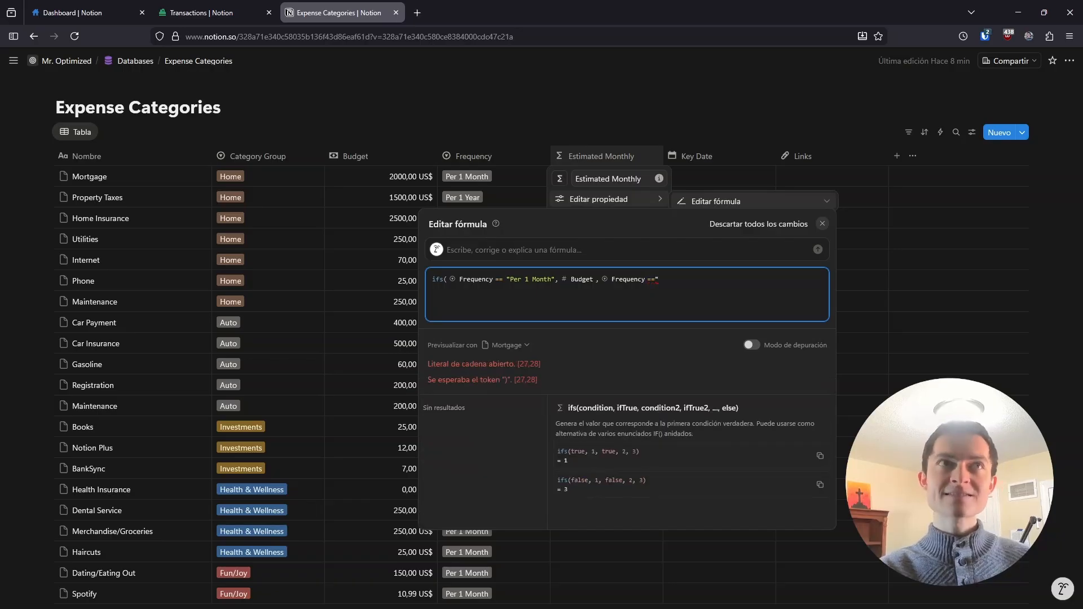
pyautogui.write('Per ')
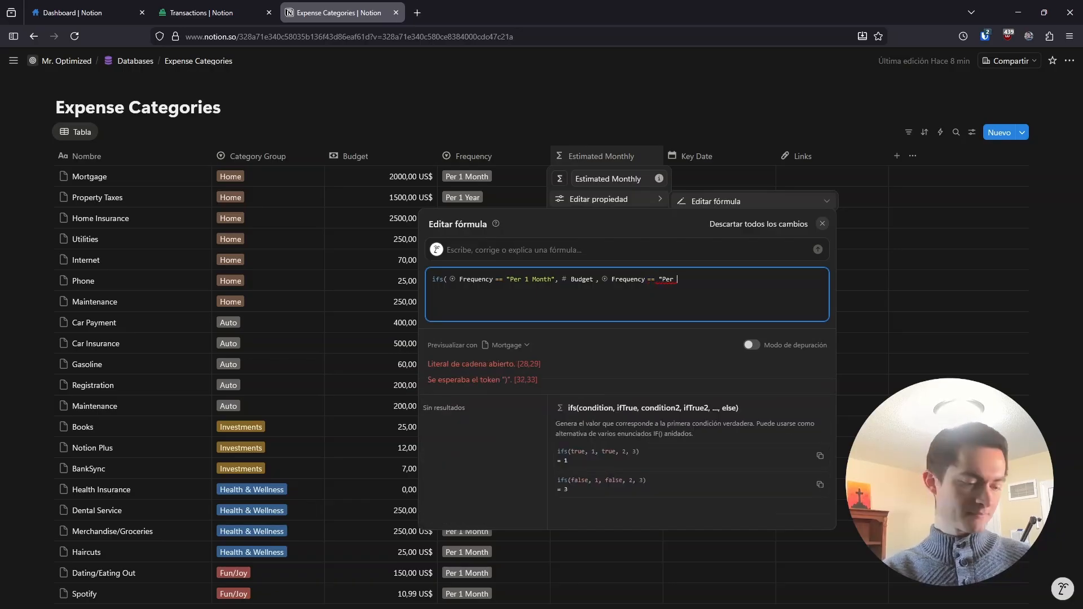
pyautogui.write('6 Months",')
pyautogui.click(455, 441)
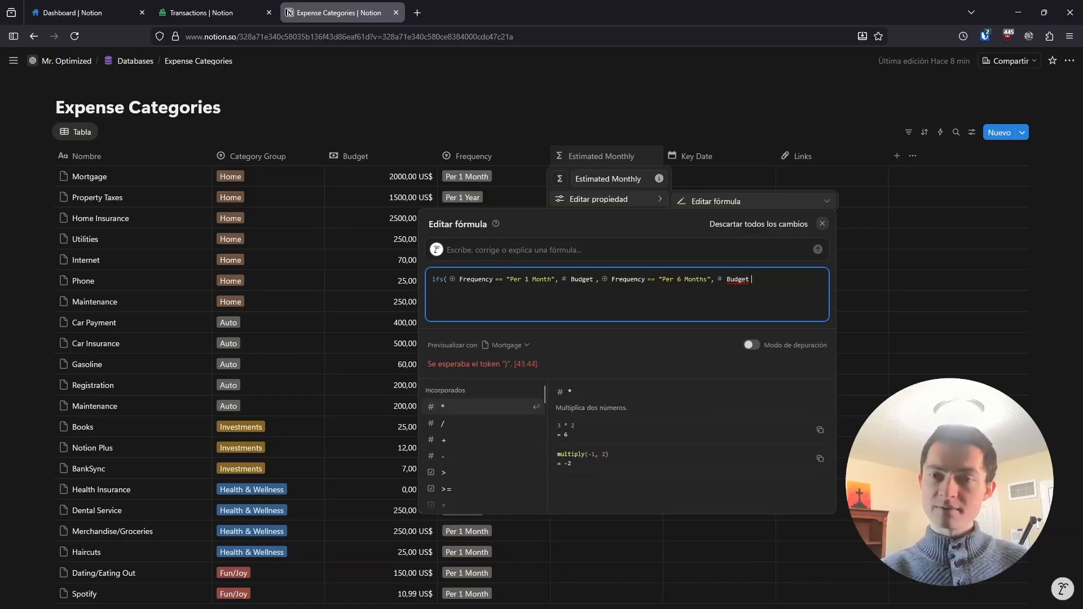
pyautogui.write('/6')
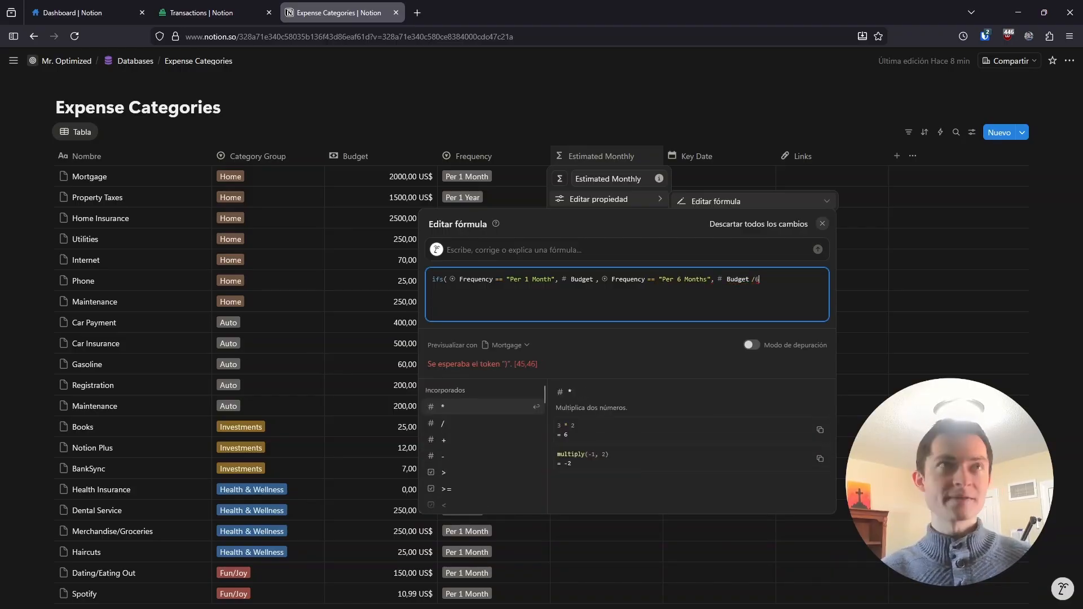
pyautogui.write(',')
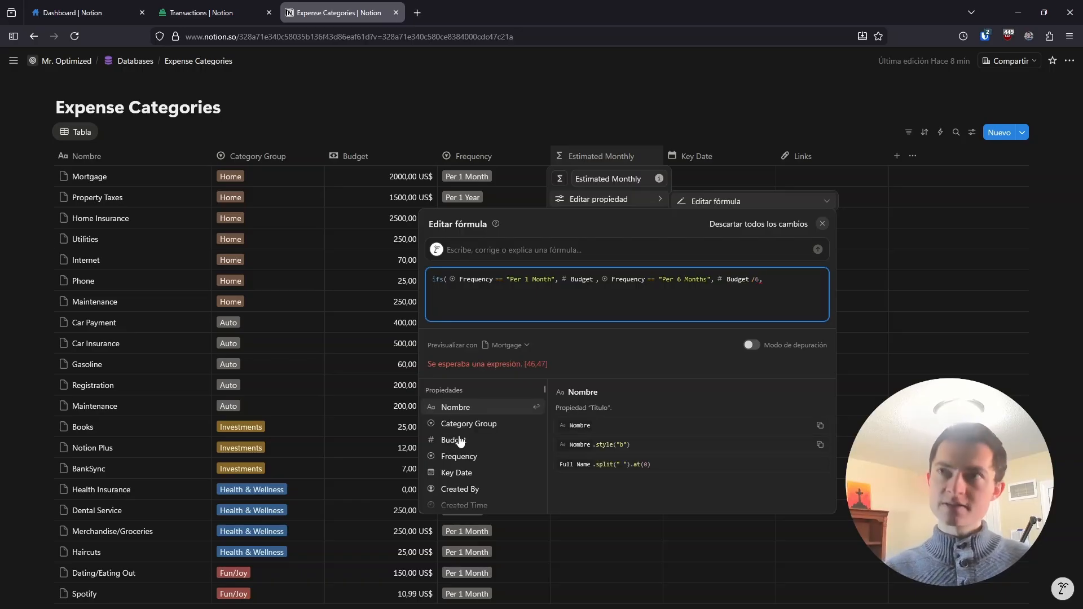
# Add a third condition to the formula, Frequency == "1 Year", returning Budget/12
pyautogui.click(460, 457)
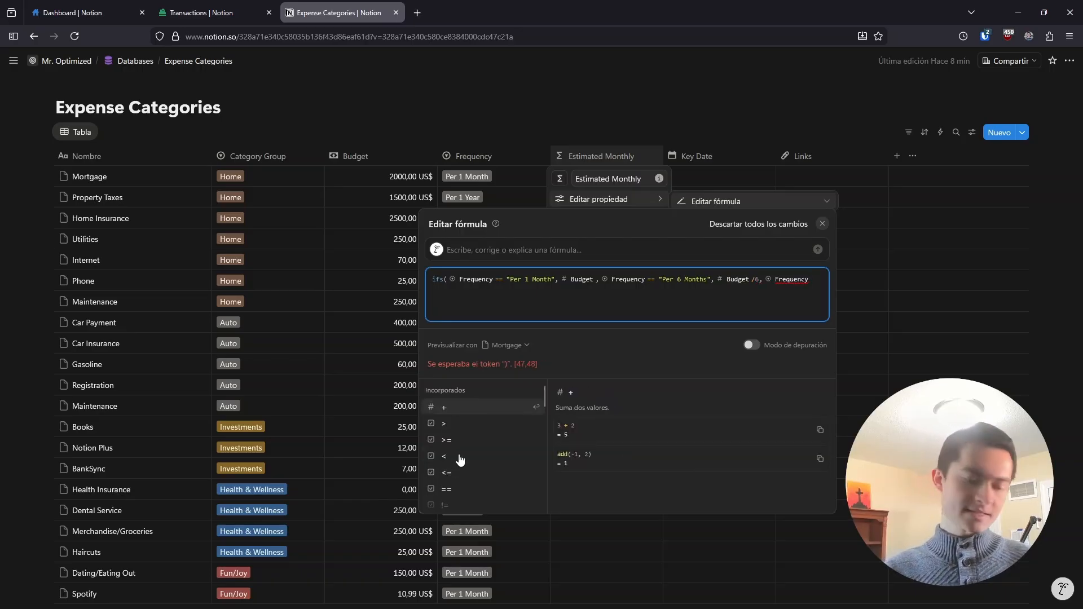
pyautogui.write('== "')
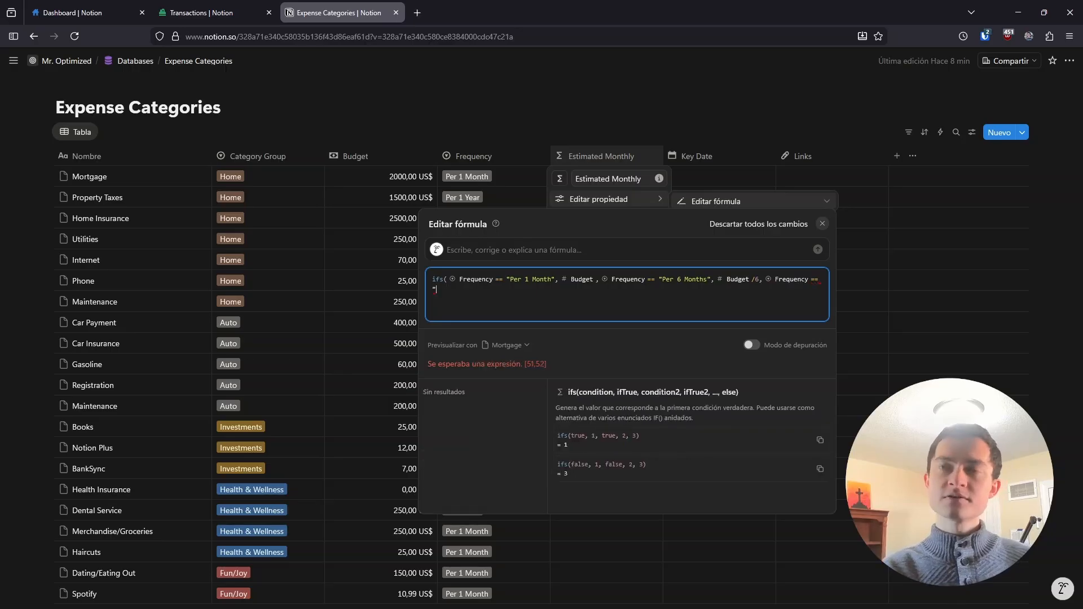
pyautogui.write('1 Year",')
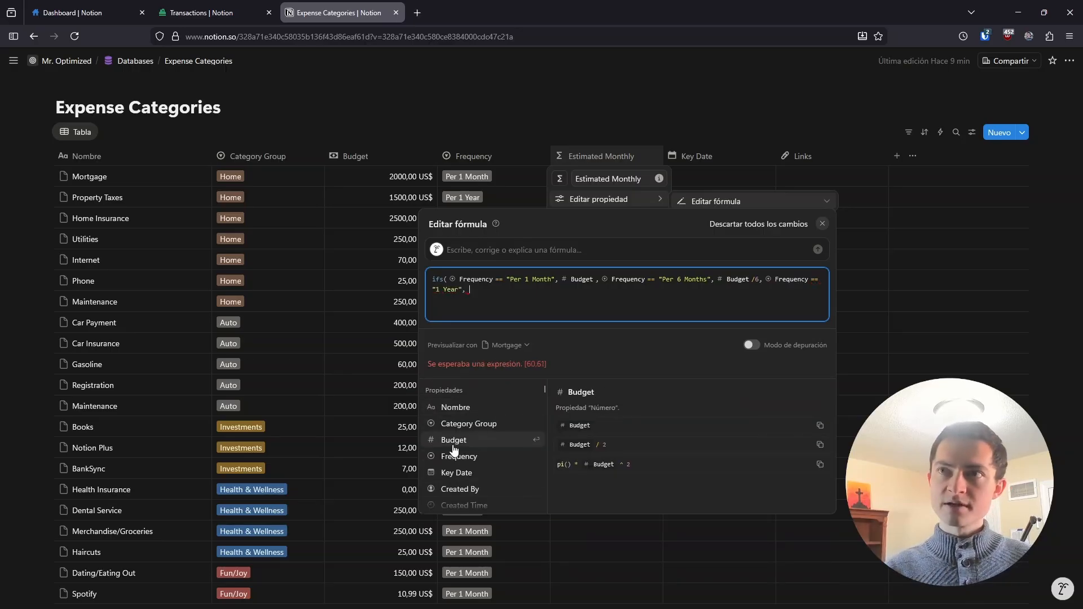
pyautogui.click(454, 440)
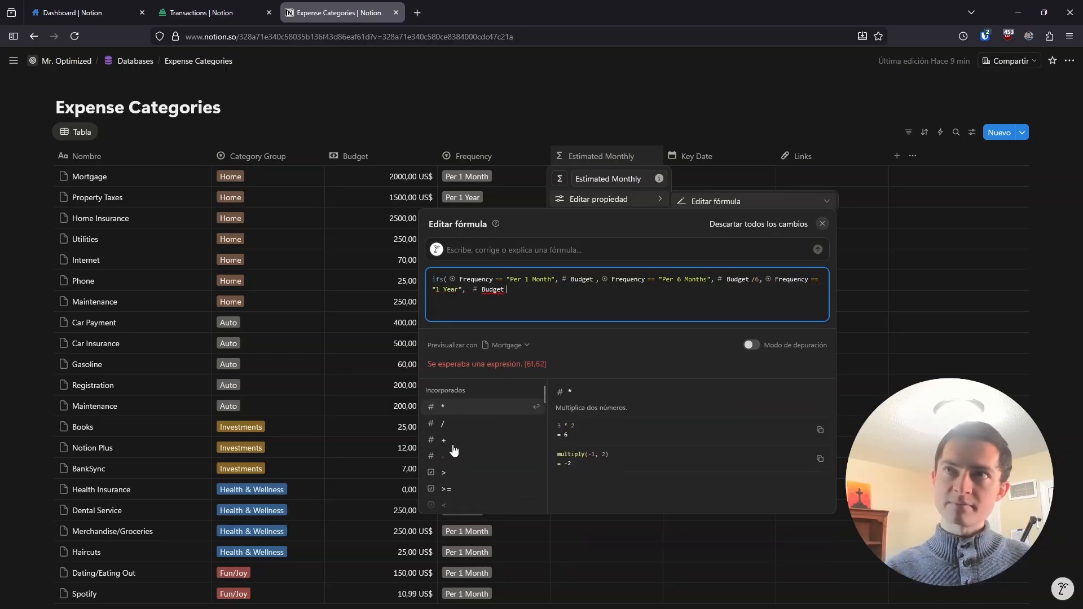
pyautogui.write('/12,')
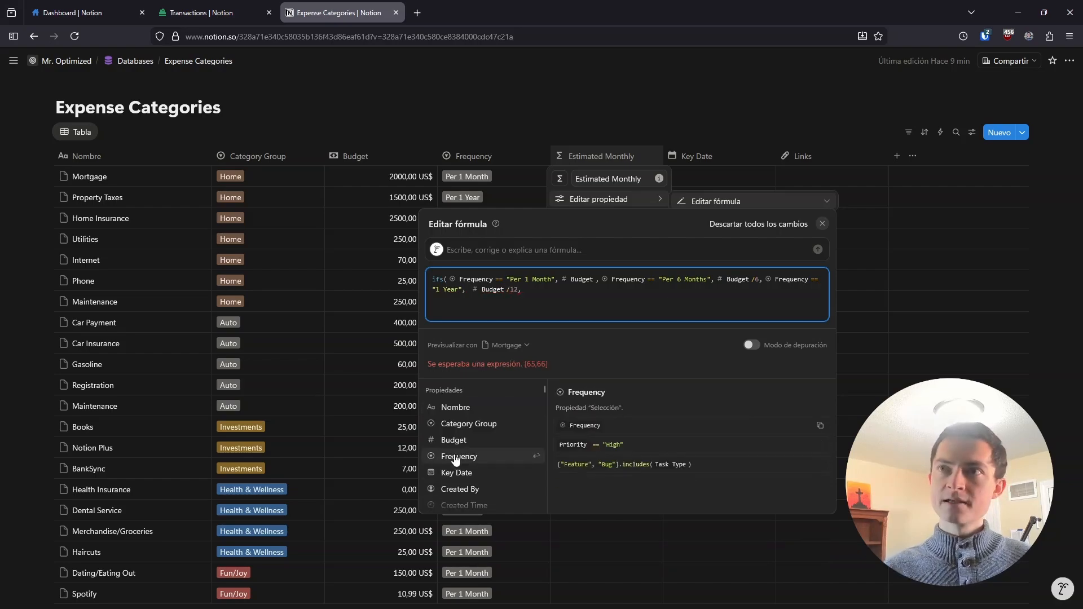
# Add a final condition, Frequency == "2 Years", returning Budget/24, then close the parenthesis and save the formula
pyautogui.click(456, 457)
pyautogui.write('== ')
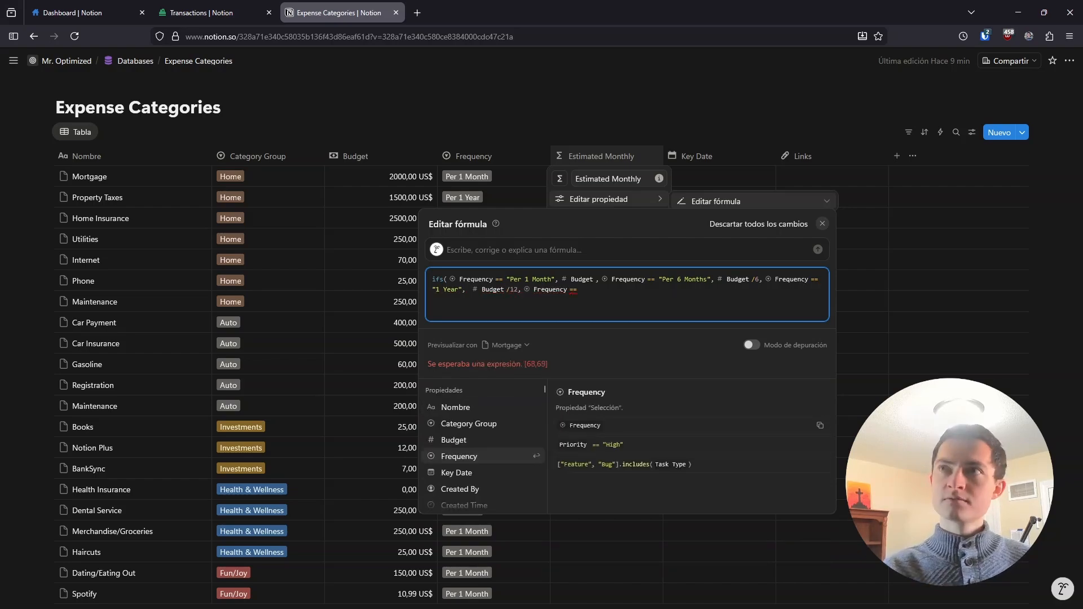
pyautogui.write('"2 Years",')
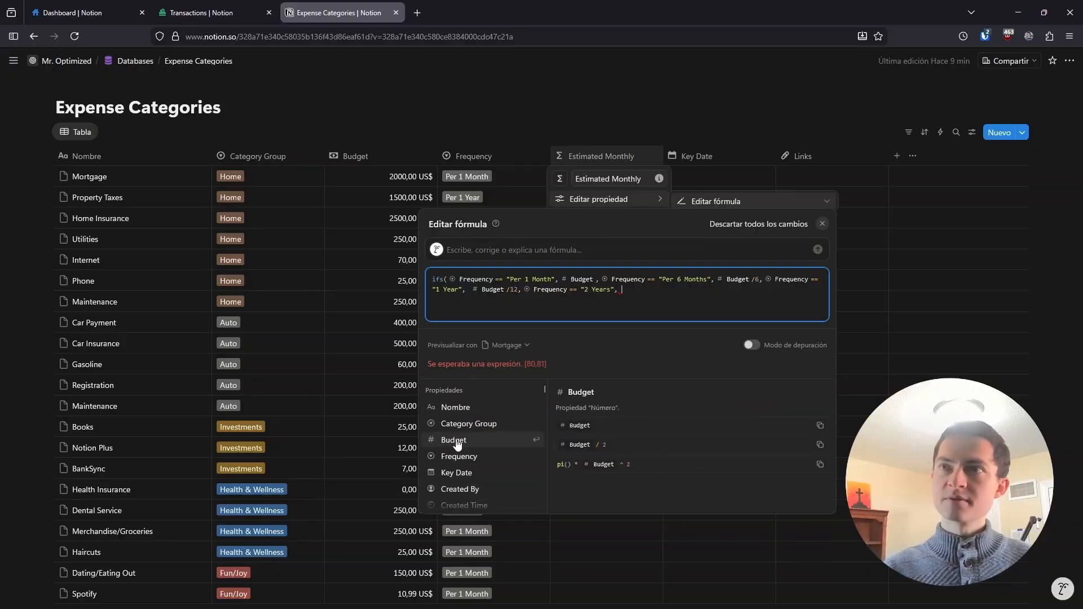
pyautogui.click(455, 441)
pyautogui.write('/24')
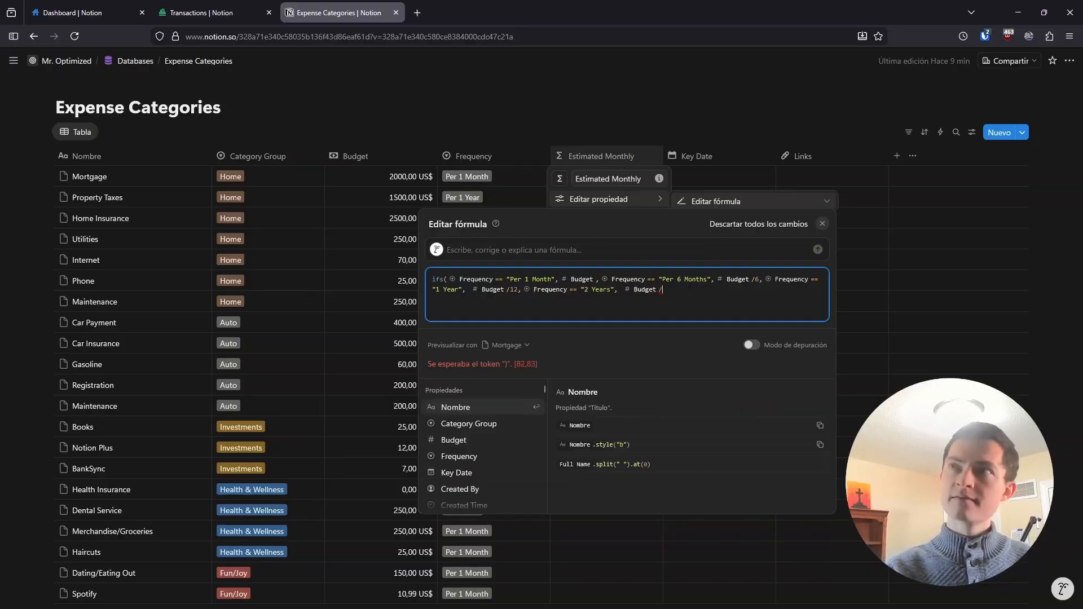
pyautogui.write(')')
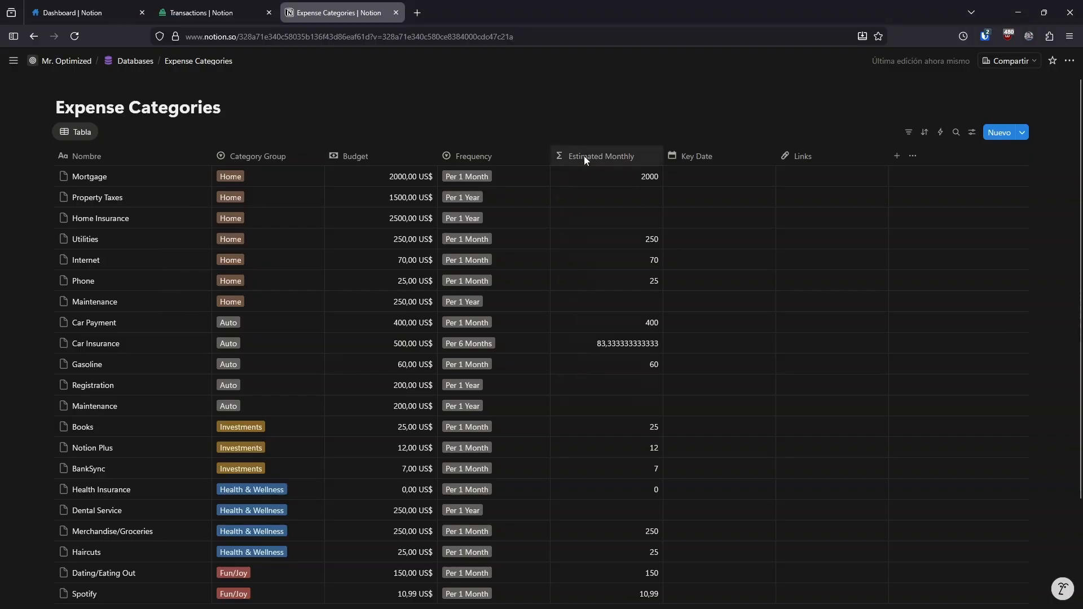
# Set the number format of the Estimated Monthly property to US dollar (Dólar estadounidense, USD) and close its settings
pyautogui.click(585, 156)
pyautogui.moveTo(605, 205)
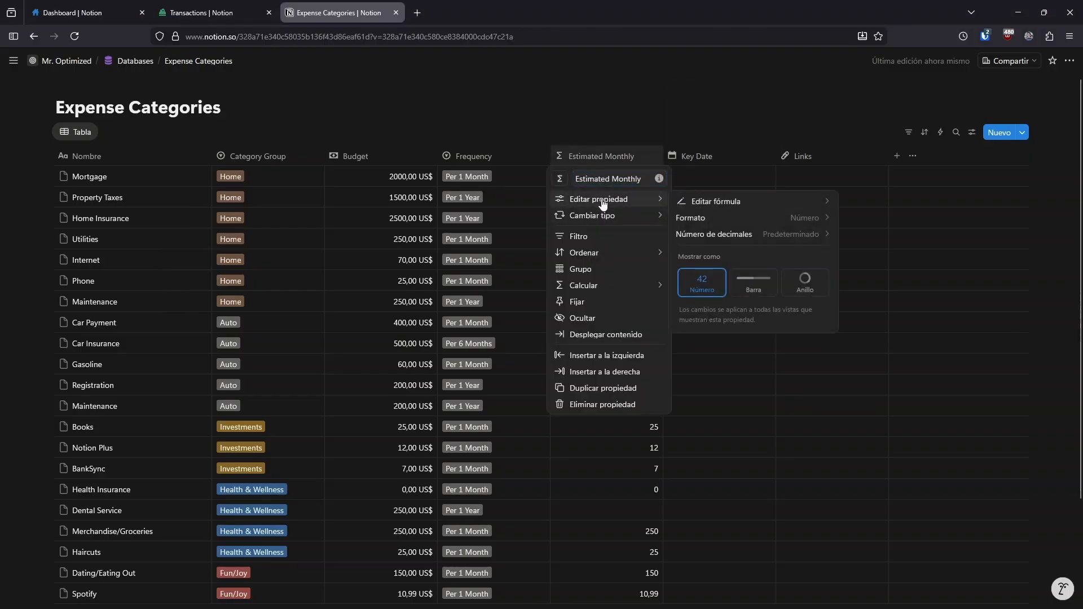
pyautogui.click(729, 220)
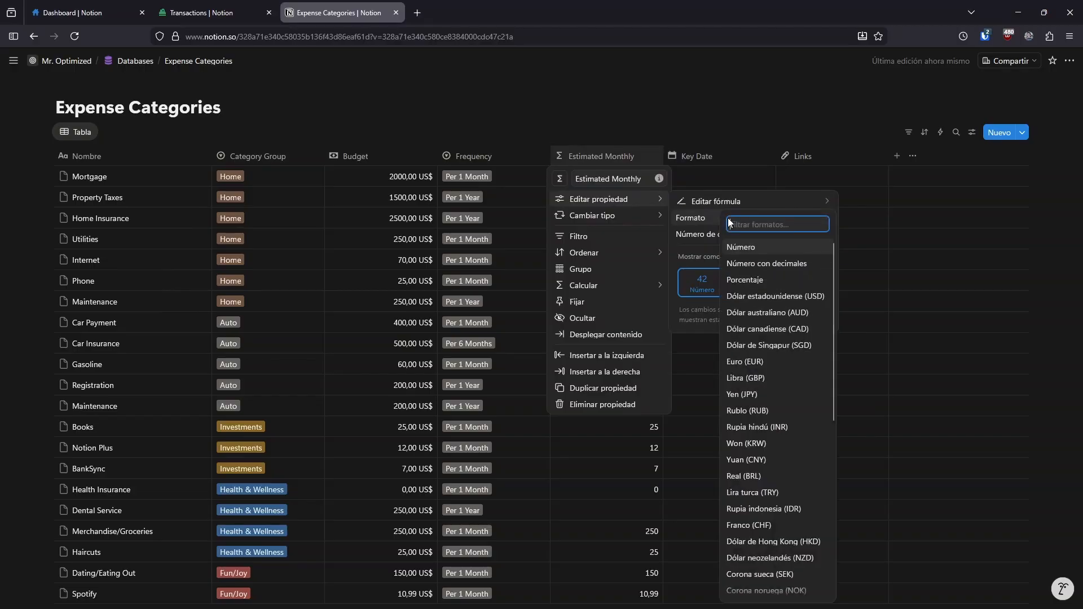
pyautogui.click(752, 297)
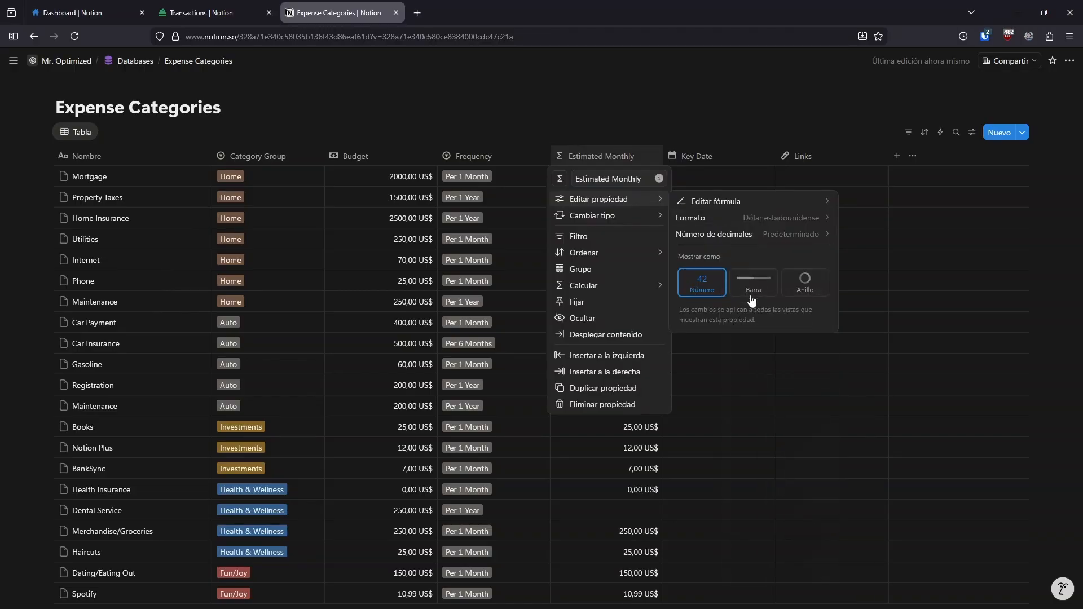
pyautogui.click(656, 119)
pyautogui.click(598, 156)
pyautogui.press('Escape')
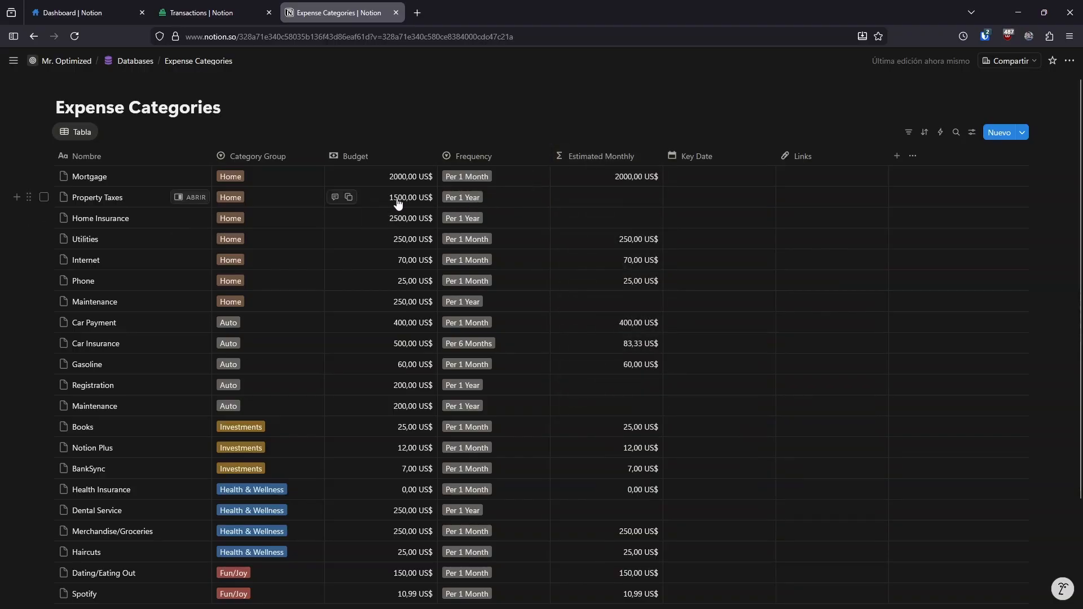
# Remove the extra space before Budget/12 in the Estimated Monthly formula and close the formula editor
pyautogui.scroll(-2, 497, 223)
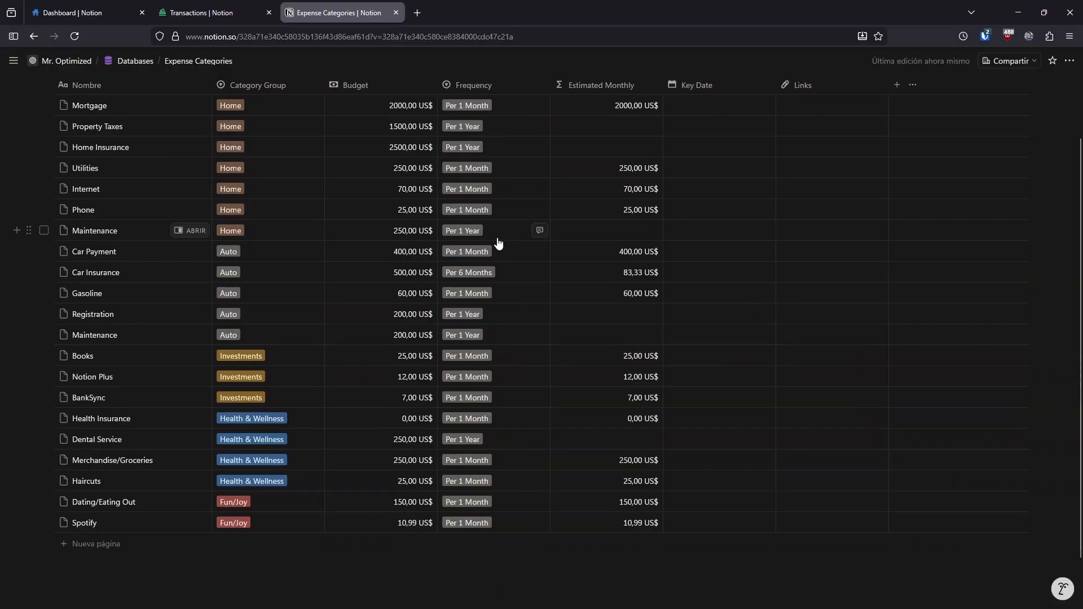
pyautogui.scroll(1, 520, 324)
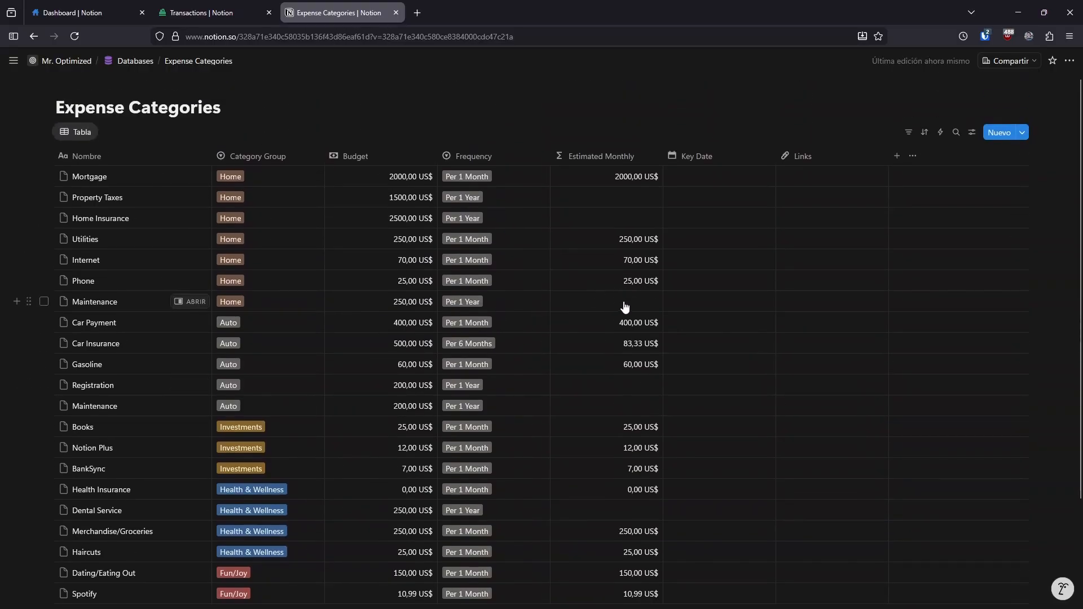
pyautogui.click(586, 158)
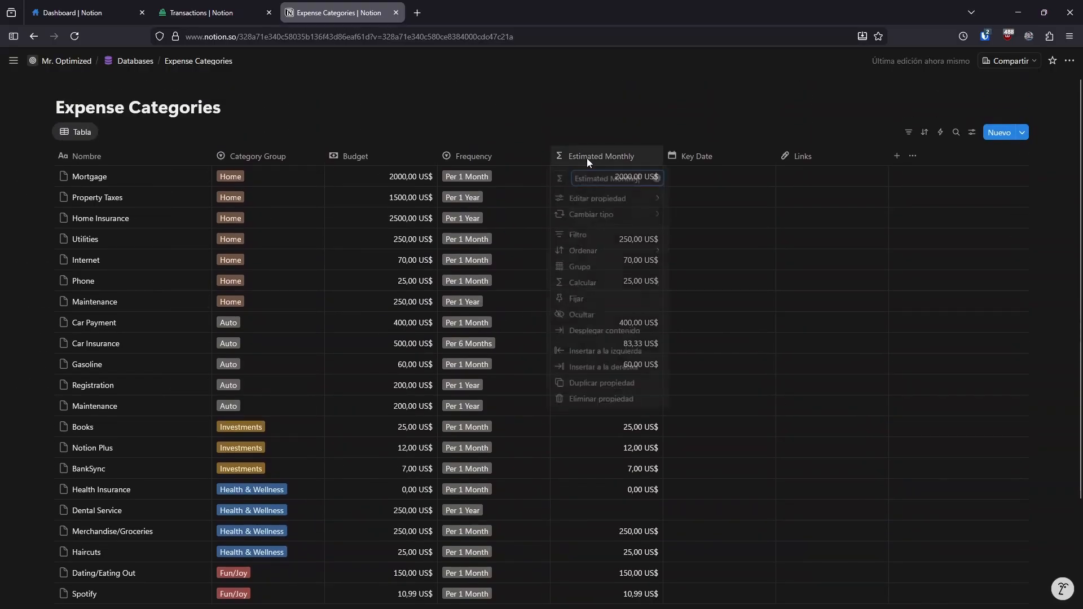
pyautogui.moveTo(597, 202)
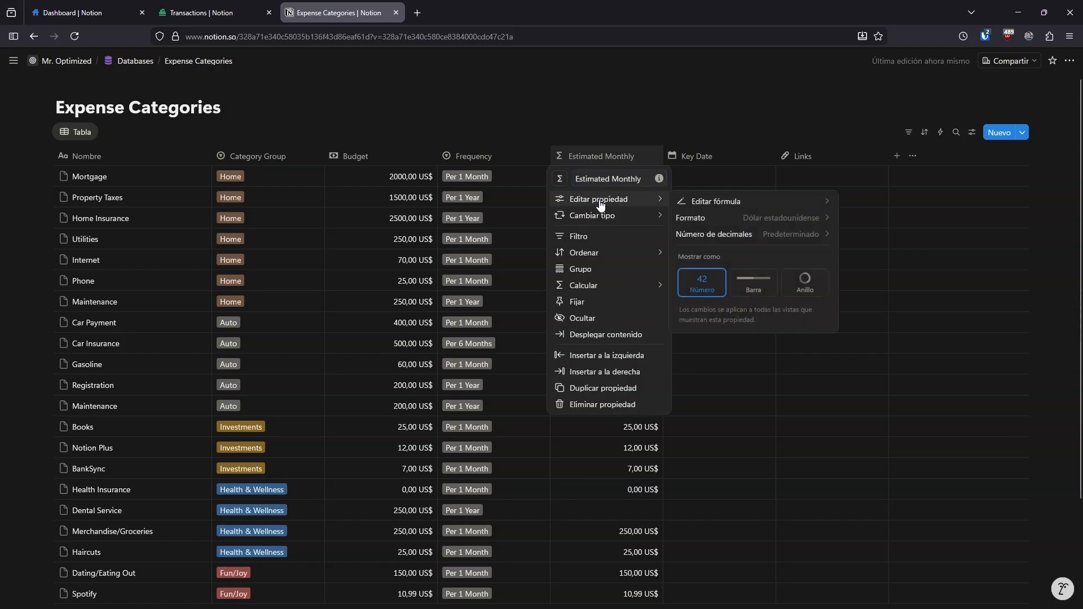
pyautogui.click(733, 203)
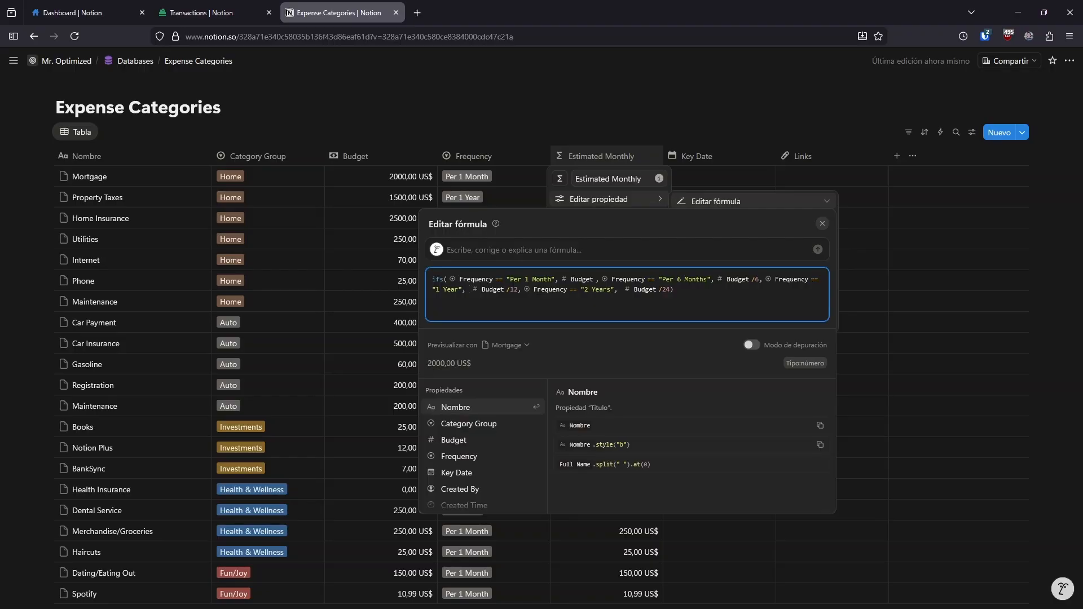
pyautogui.press('BackSpace')
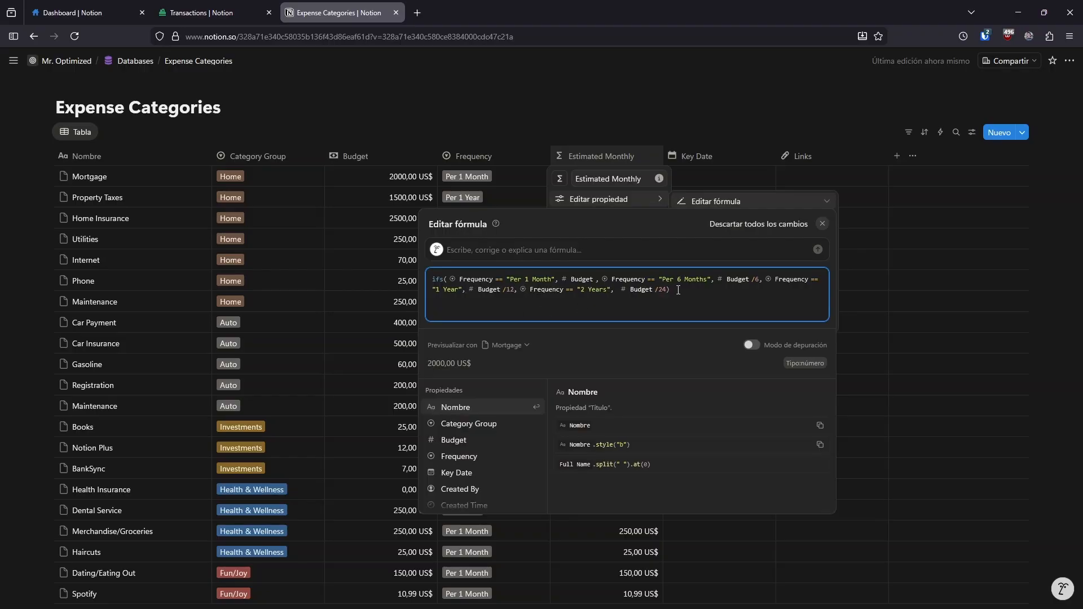
pyautogui.click(659, 192)
pyautogui.click(595, 108)
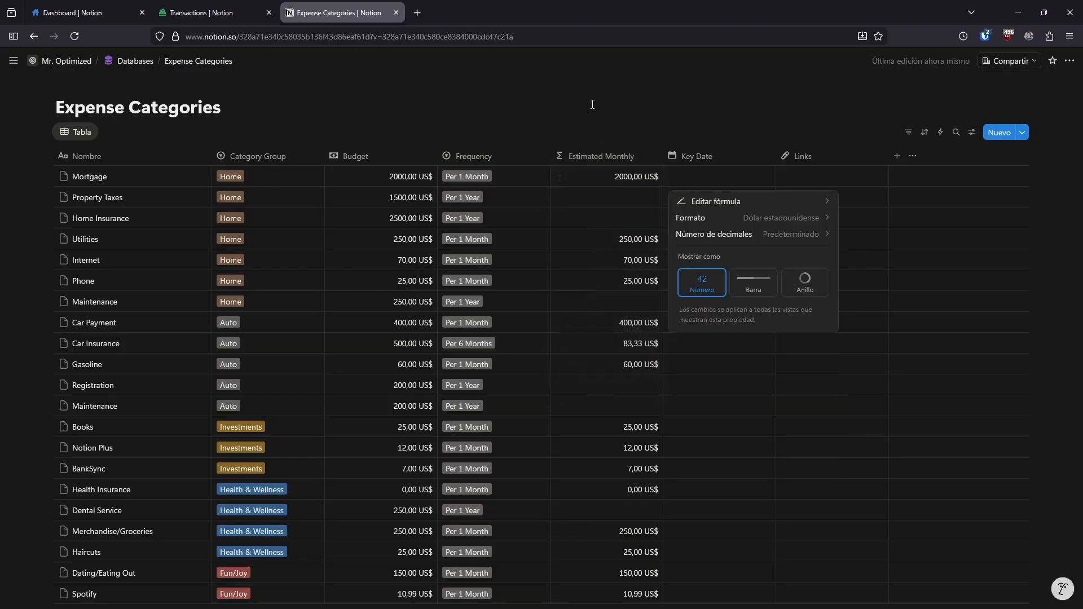
# Correct the third condition of the Estimated Monthly formula to Frequency == "Per 1 Year" and save the formula
pyautogui.click(580, 150)
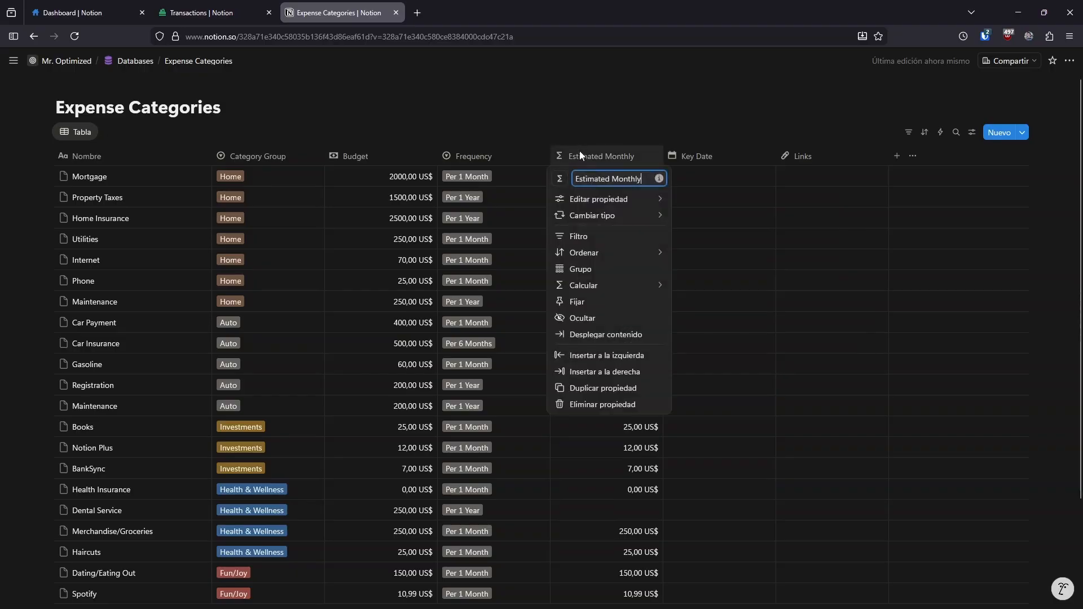
pyautogui.click(594, 197)
pyautogui.click(436, 290)
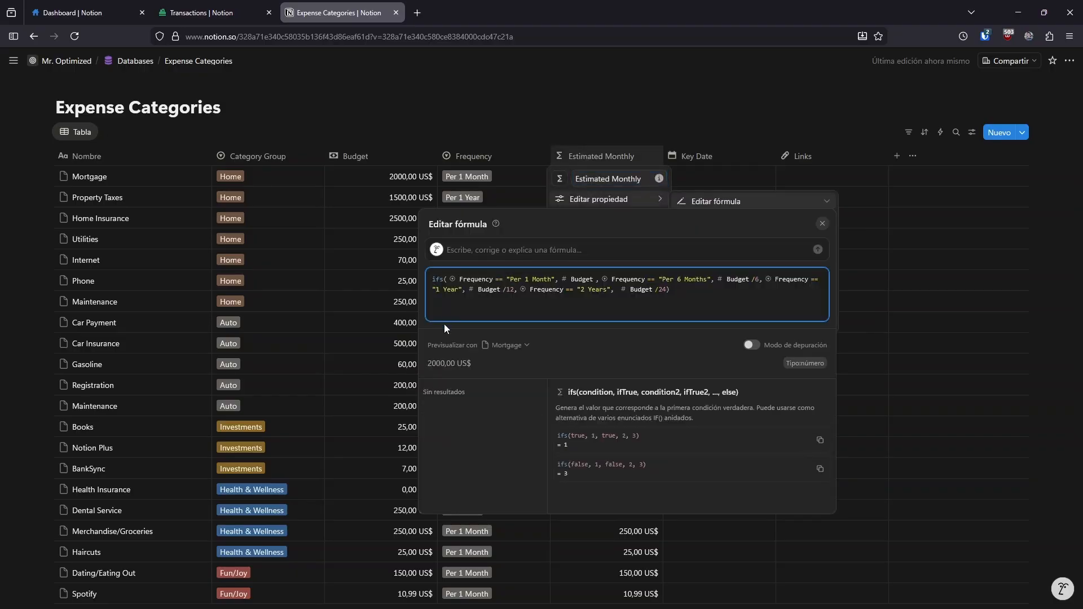
pyautogui.write('Per')
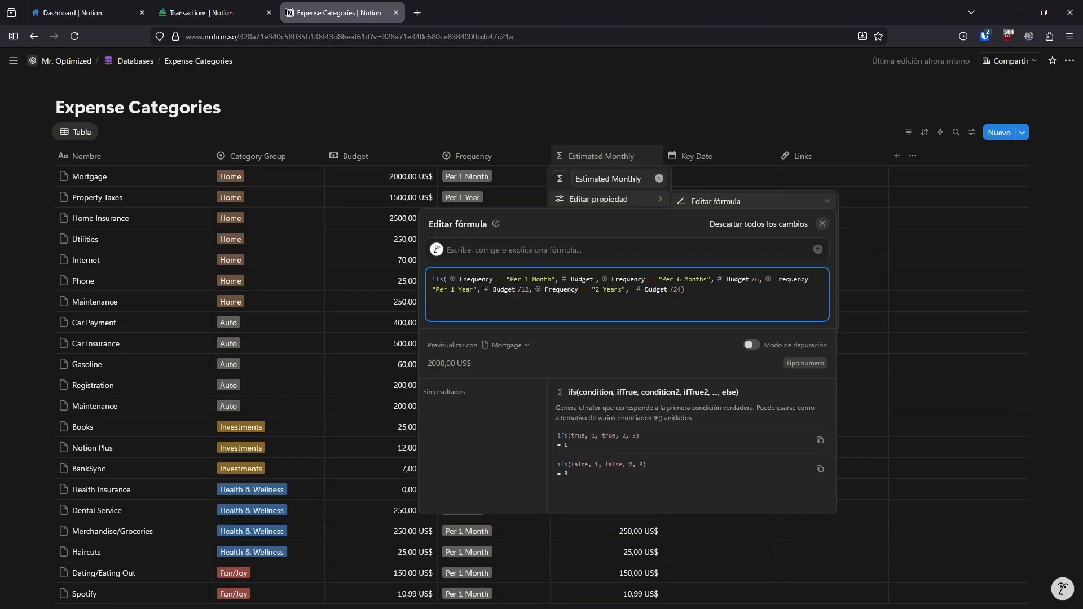
pyautogui.click(581, 121)
pyautogui.click(615, 137)
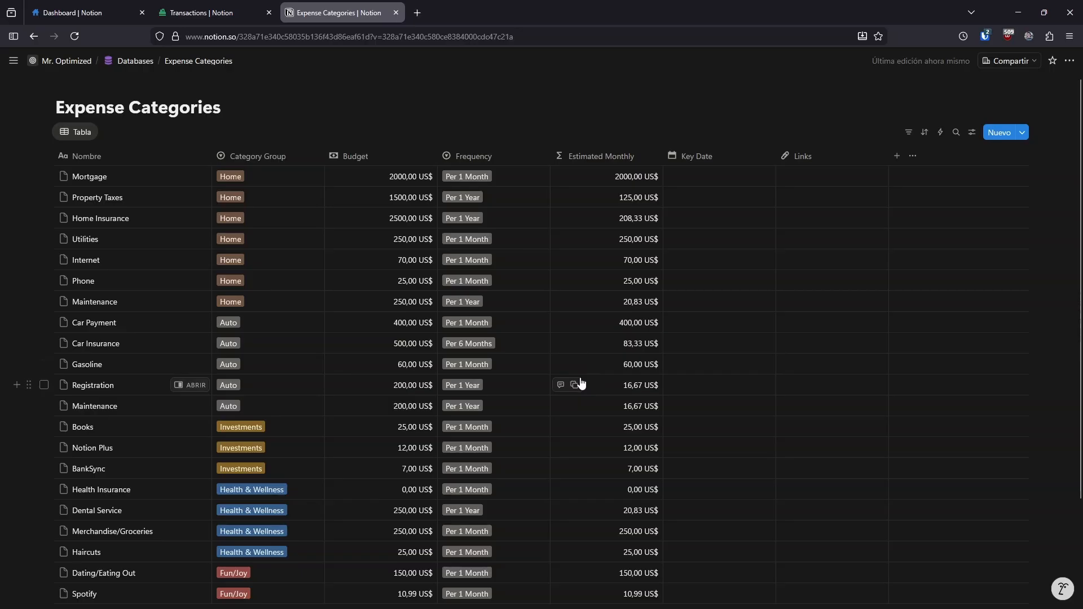
# Add a sum (Suma) calculation beneath the Estimated Monthly column of the Expense Categories table
pyautogui.scroll(-3, 700, 416)
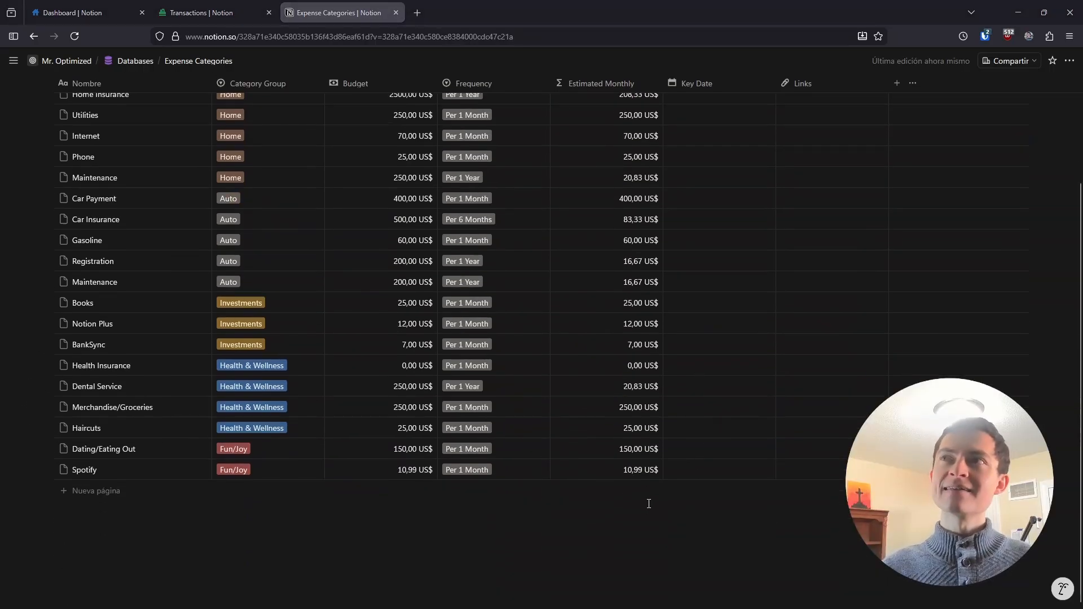
pyautogui.scroll(3, 649, 501)
pyautogui.scroll(-3, 655, 452)
pyautogui.scroll(3, 632, 429)
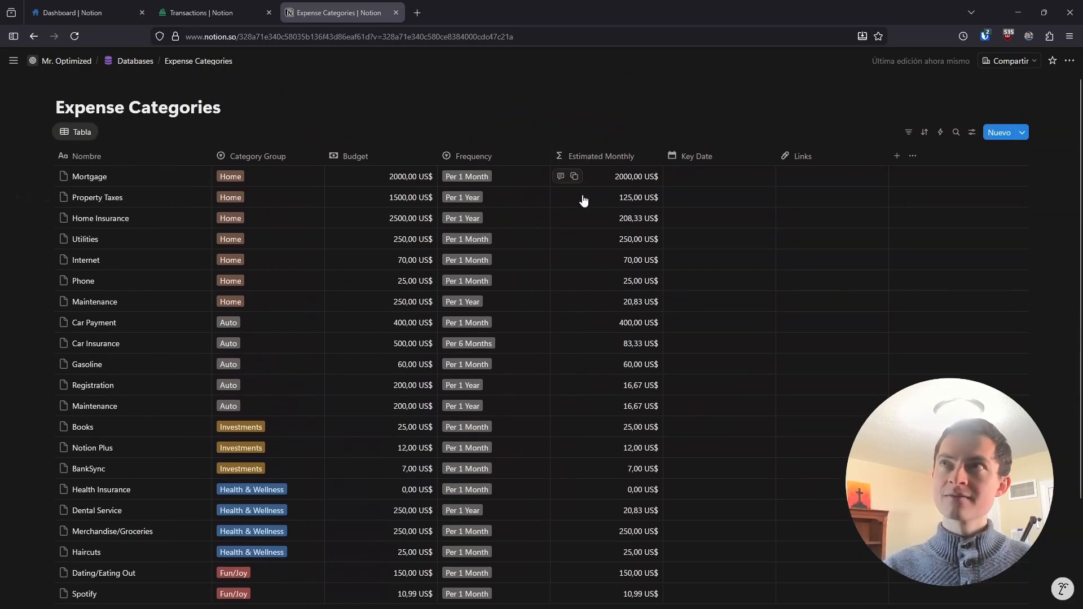
pyautogui.scroll(-3, 644, 524)
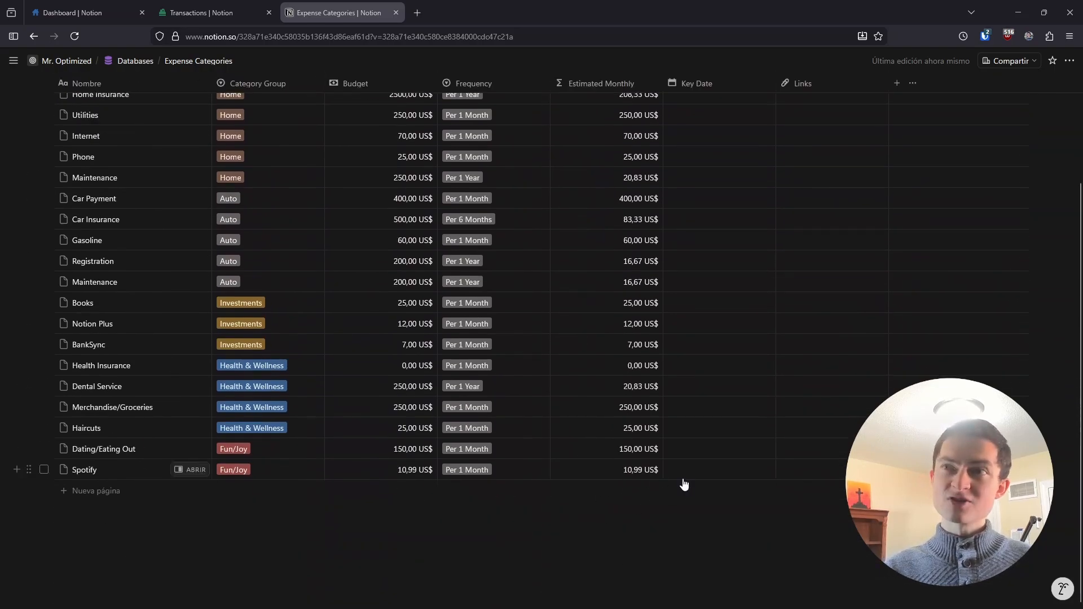
pyautogui.scroll(3, 677, 487)
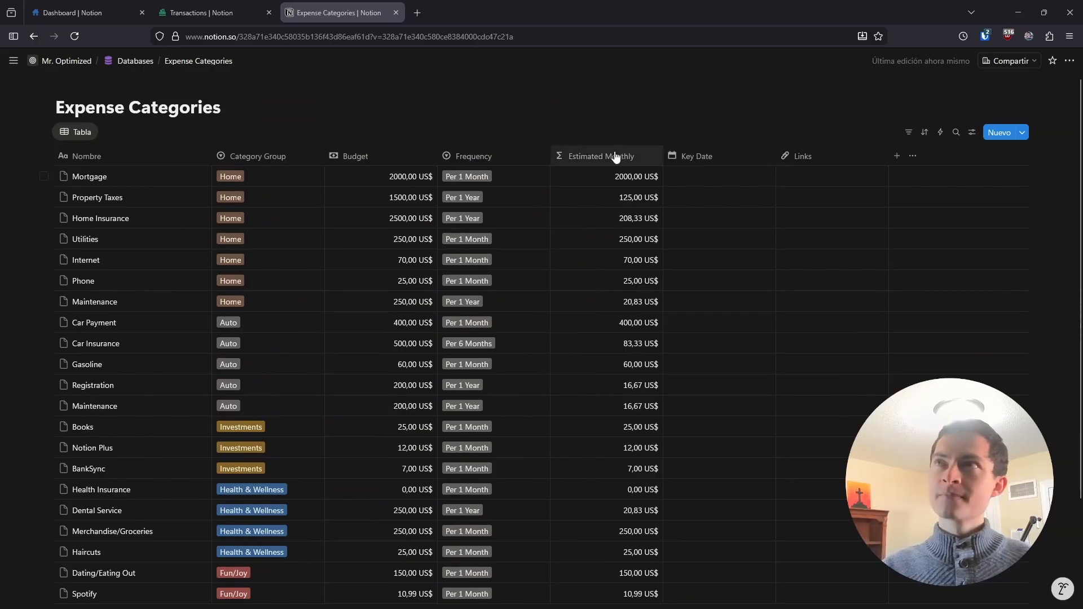
pyautogui.click(613, 154)
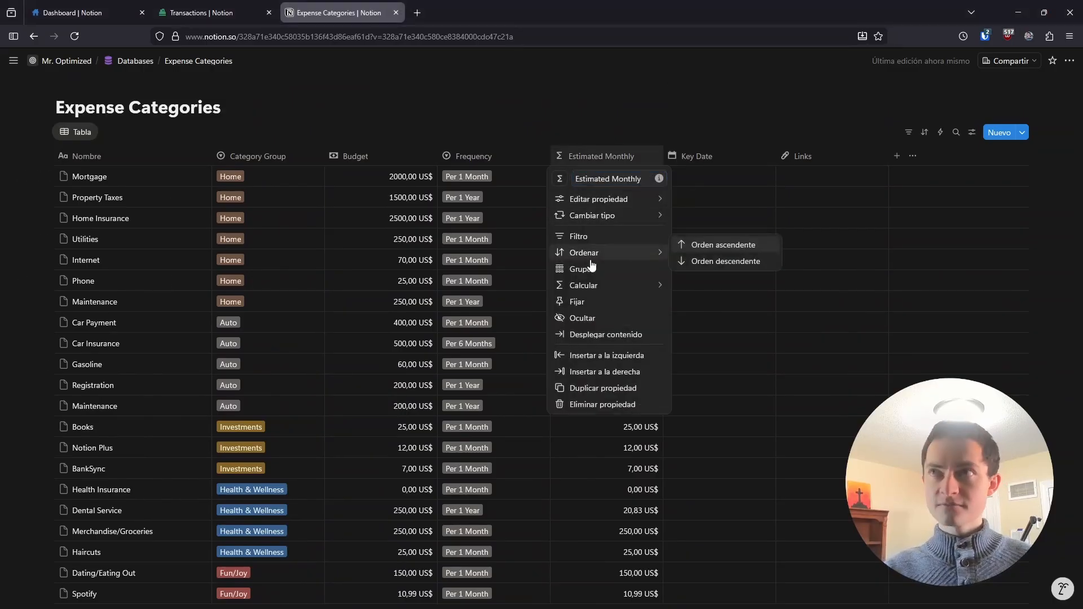
pyautogui.moveTo(591, 289)
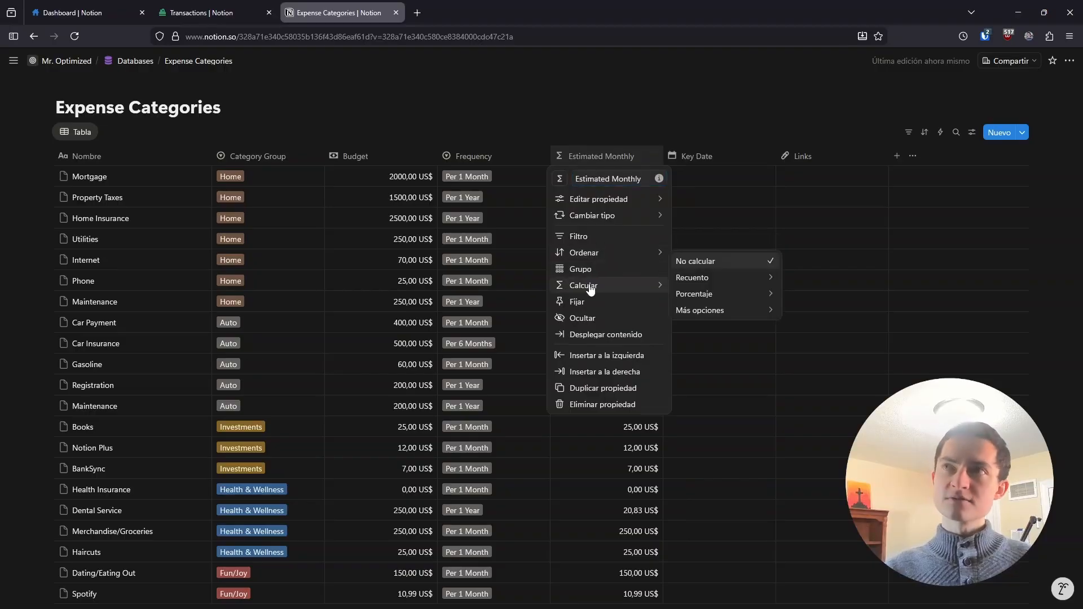
pyautogui.moveTo(747, 312)
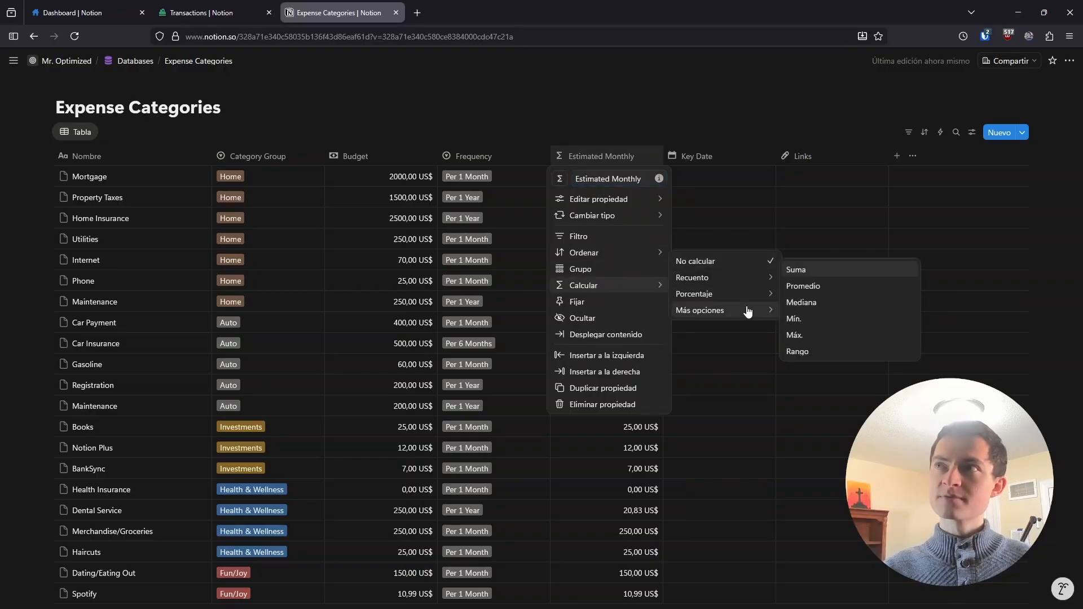
pyautogui.click(796, 270)
pyautogui.scroll(-3, 695, 324)
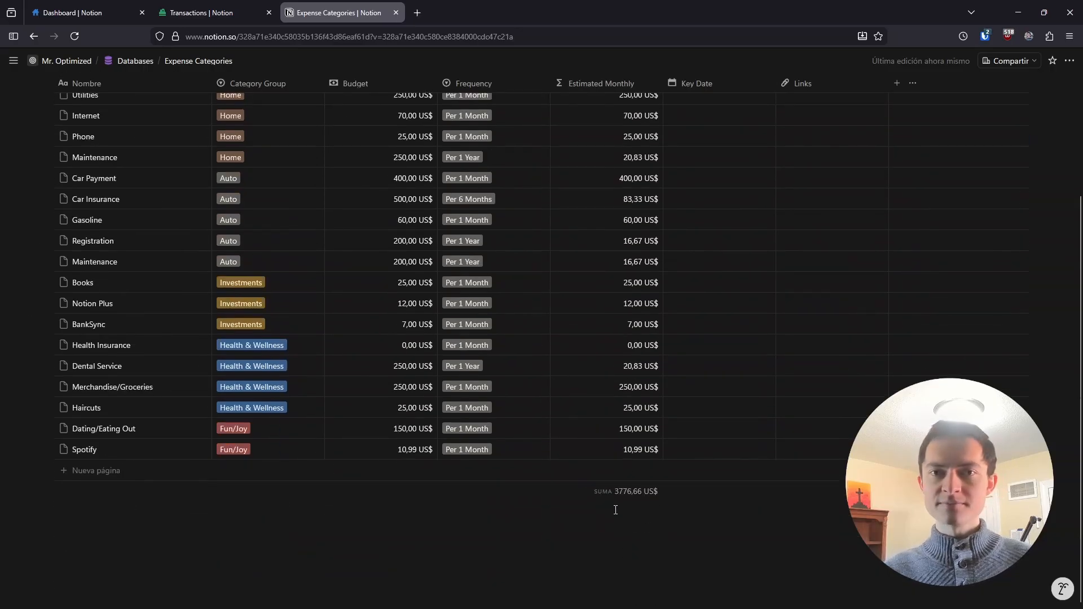
# Set the Key Date property's date format to month/day/year (Mes/día/año) and close its settings
pyautogui.scroll(5, 616, 510)
pyautogui.click(689, 157)
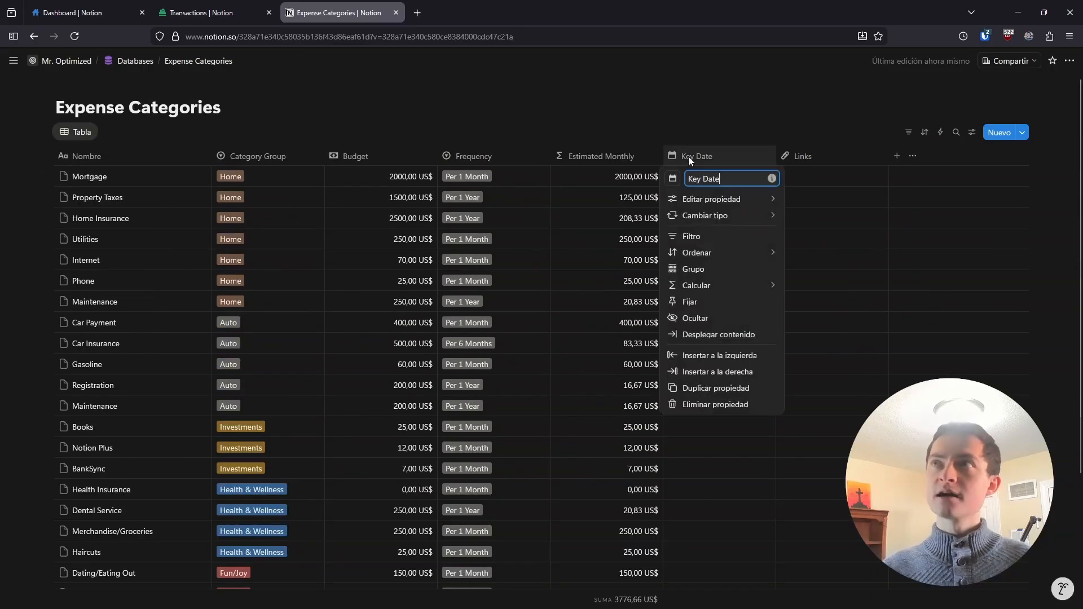
pyautogui.click(699, 200)
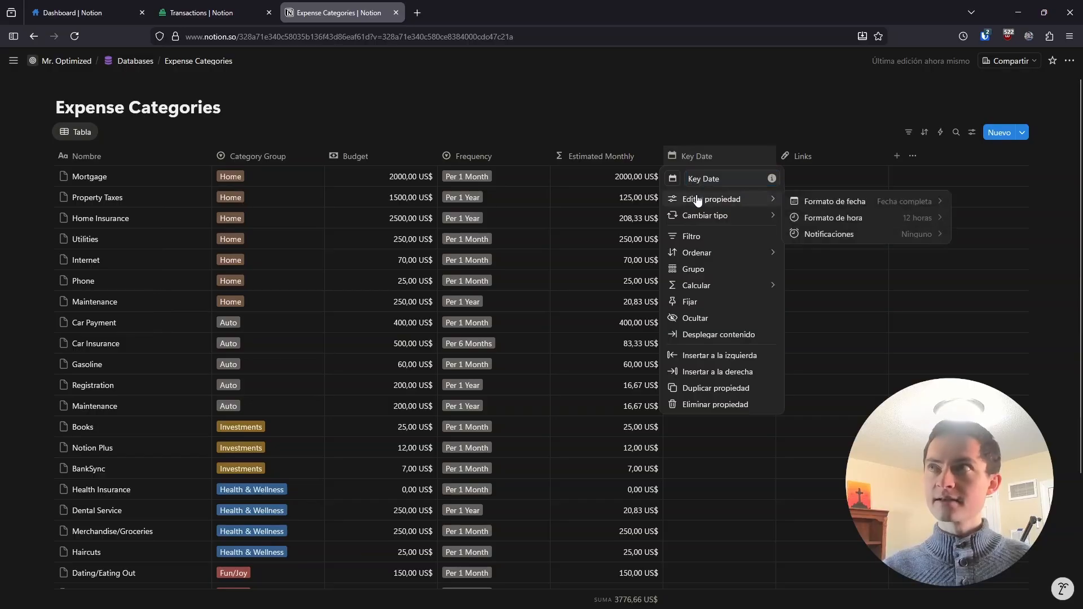
pyautogui.click(833, 208)
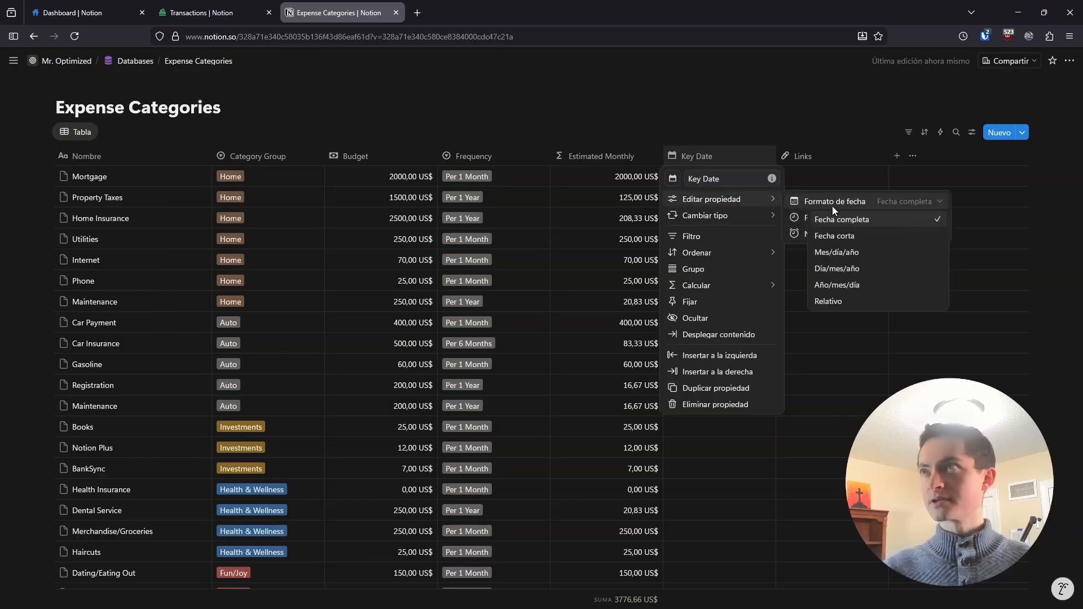
pyautogui.click(838, 255)
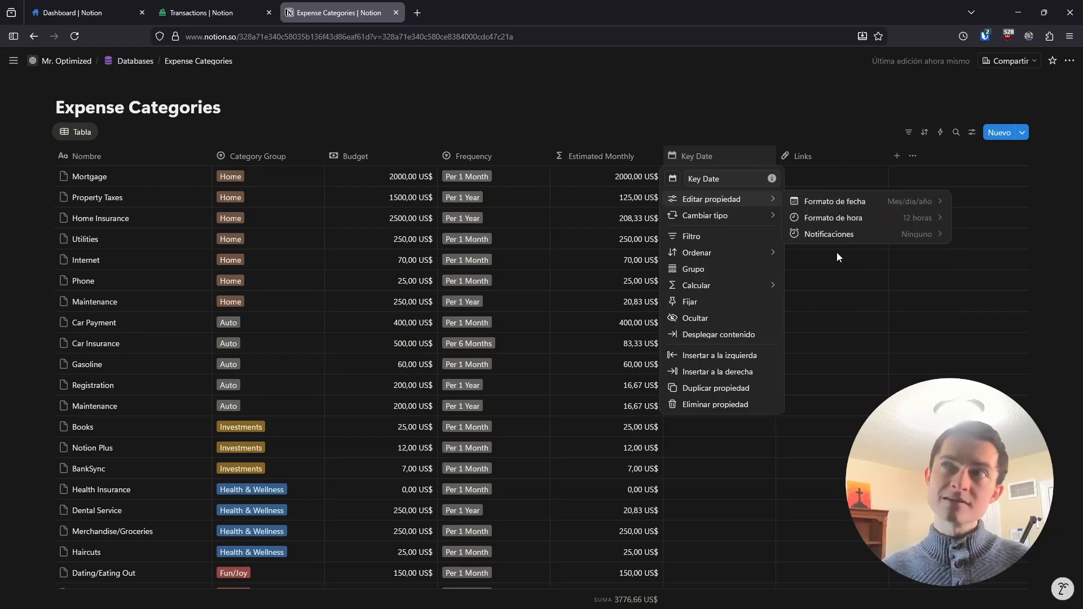
pyautogui.click(813, 287)
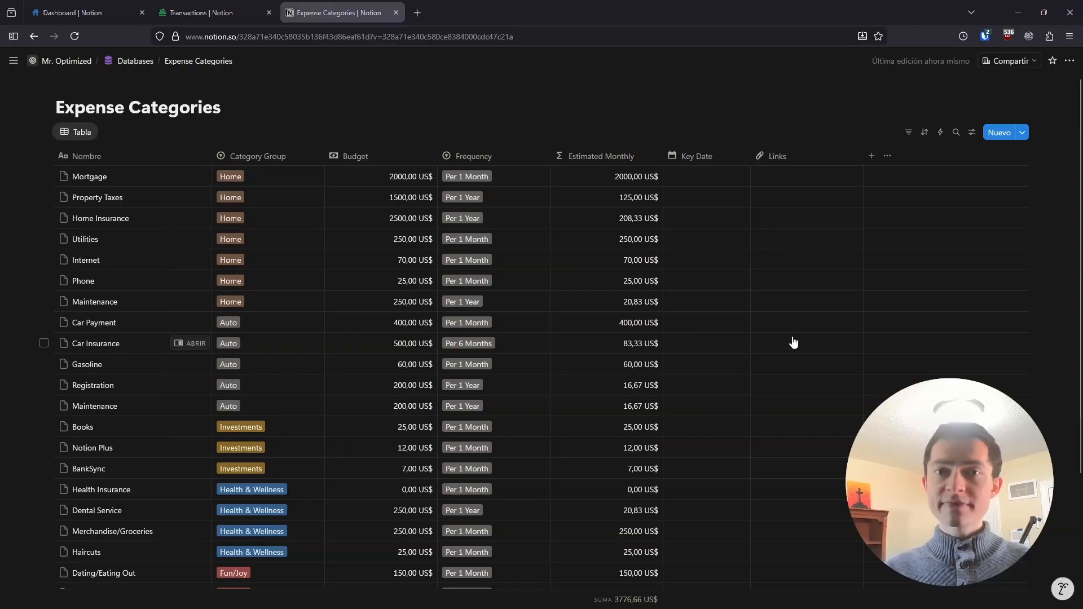
# Review the new table, and examine the Key Date and Links columns across the groups of the existing Expense Categories table
pyautogui.scroll(-2, 781, 265)
pyautogui.scroll(2, 776, 305)
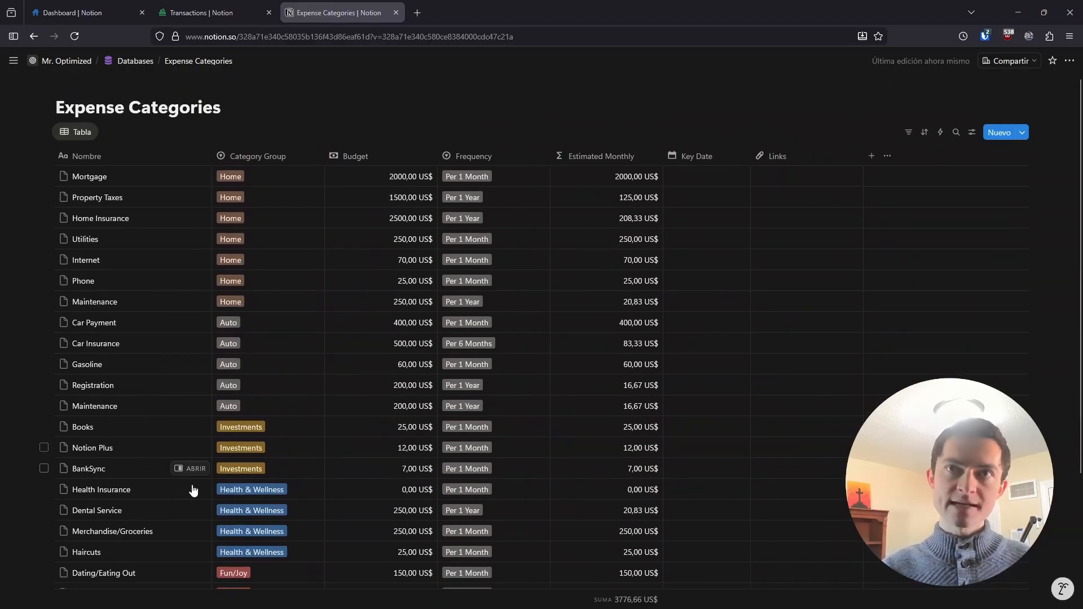
pyautogui.scroll(-1, 408, 455)
pyautogui.scroll(-2, 409, 456)
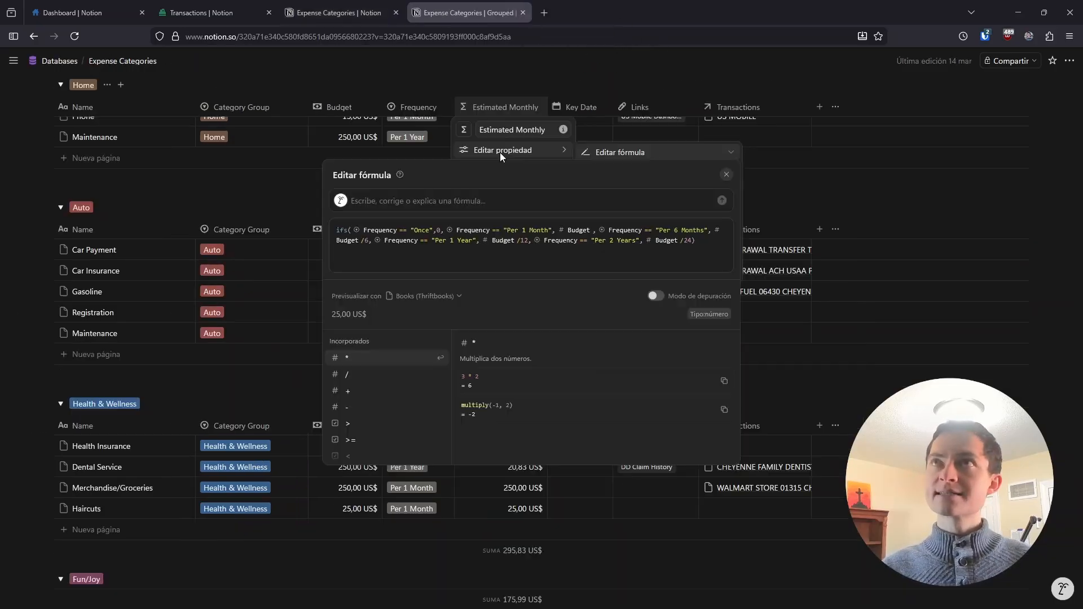
pyautogui.scroll(-2, 637, 243)
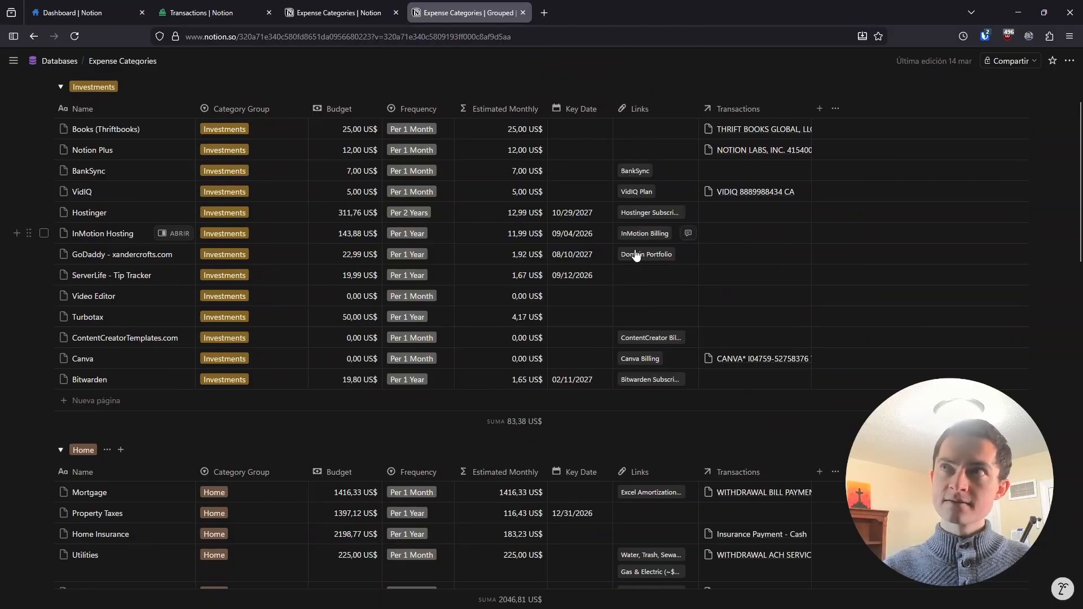
pyautogui.scroll(-2, 637, 372)
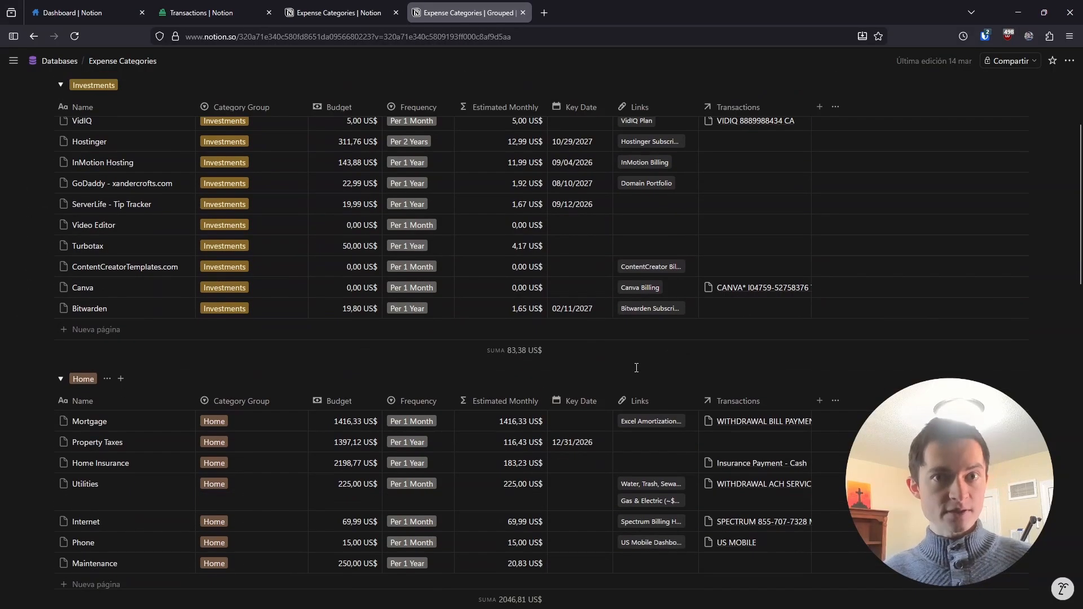
pyautogui.scroll(-2, 627, 382)
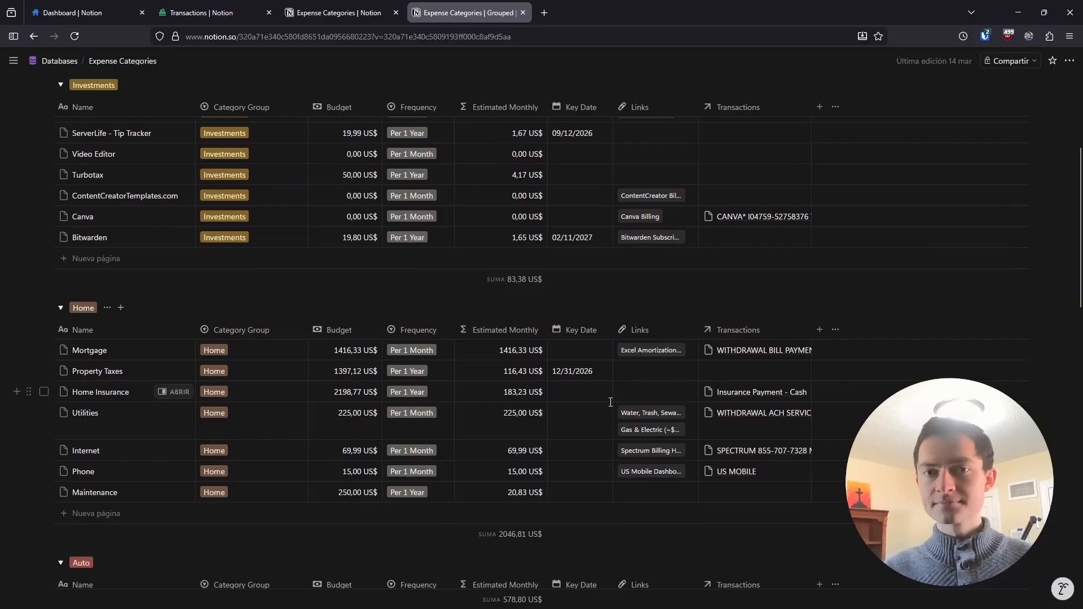
pyautogui.scroll(1, 654, 399)
pyautogui.scroll(2, 655, 400)
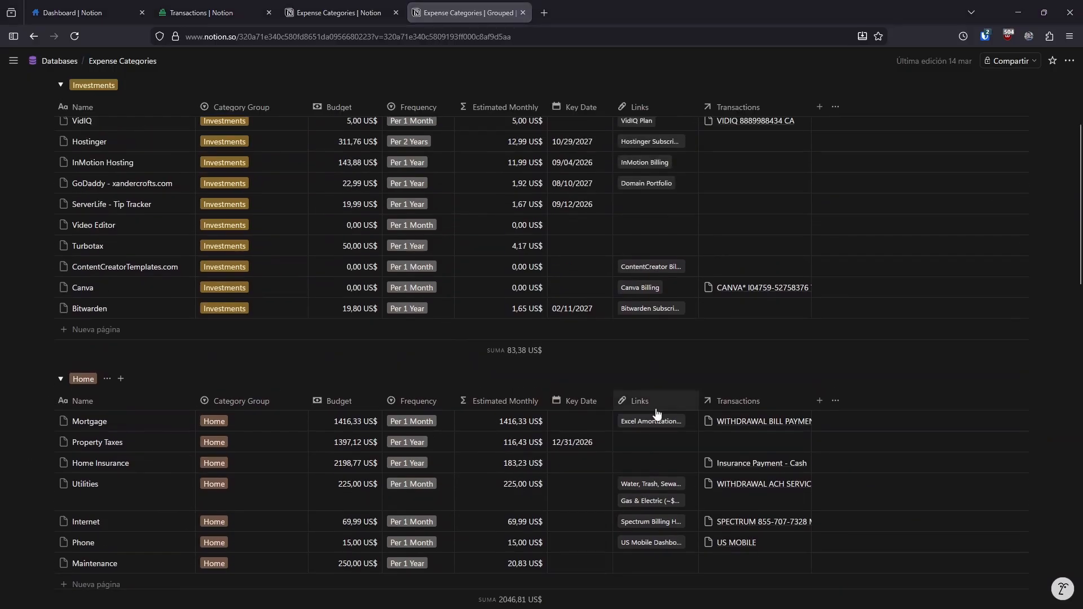
# Check the property type of the existing table's Links column, then look over its entries in the Home and Auto groups
pyautogui.click(648, 408)
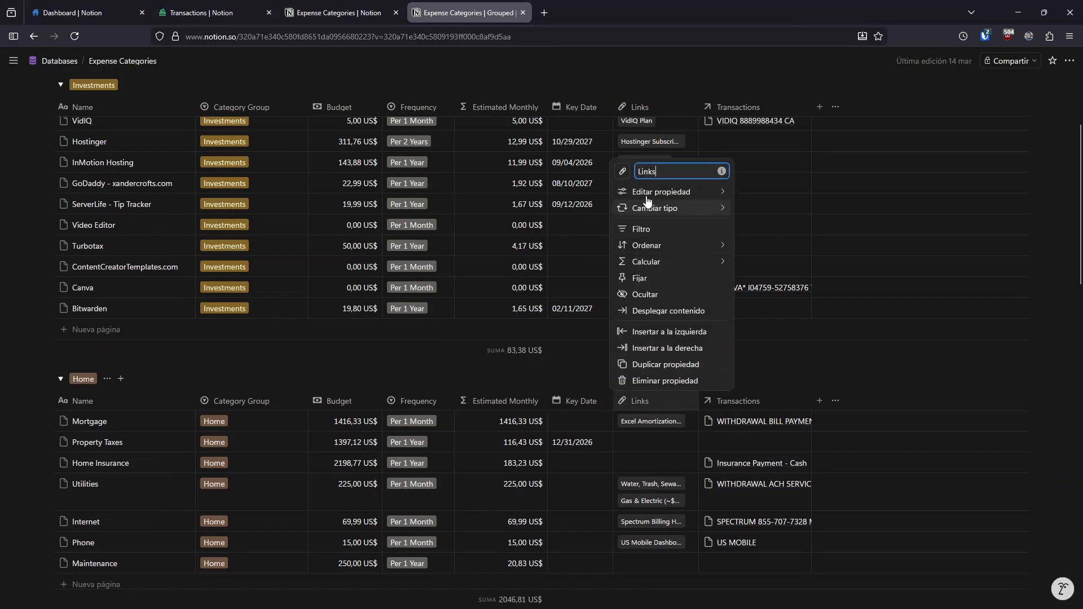
pyautogui.moveTo(647, 192)
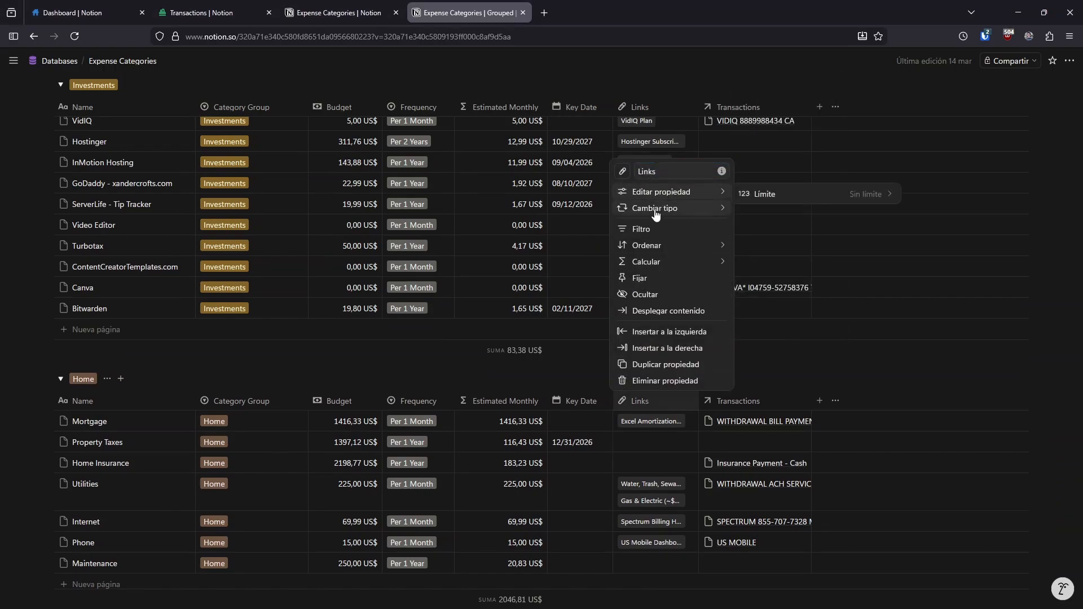
pyautogui.moveTo(666, 212)
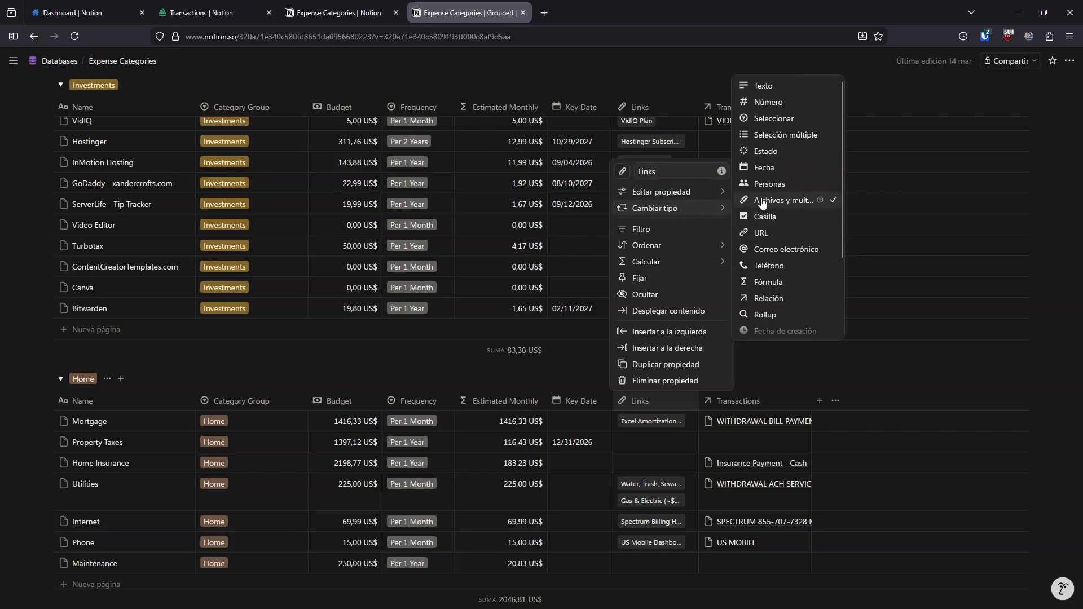
pyautogui.click(890, 375)
pyautogui.scroll(-3, 636, 428)
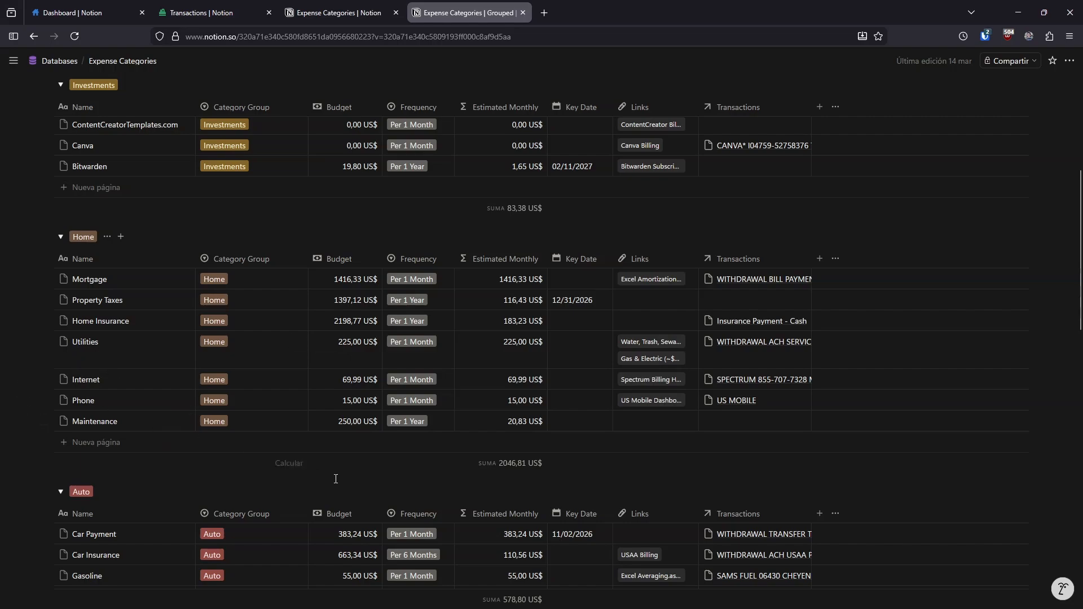
pyautogui.scroll(-2, 621, 383)
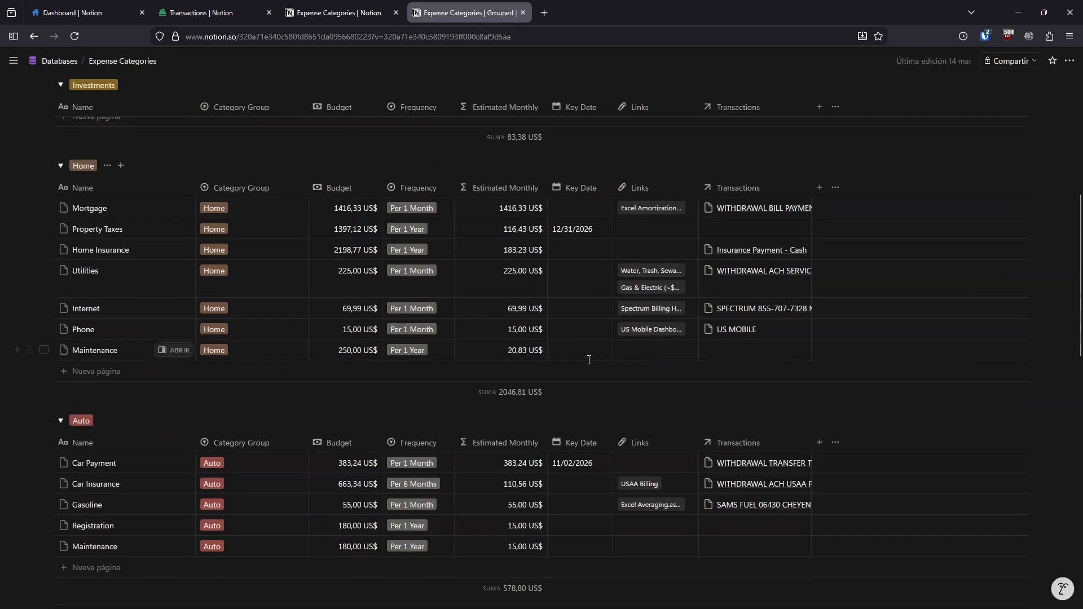
# Close the existing Expense Categories table and rename the new table's view as Grouped
pyautogui.scroll(-2, 592, 358)
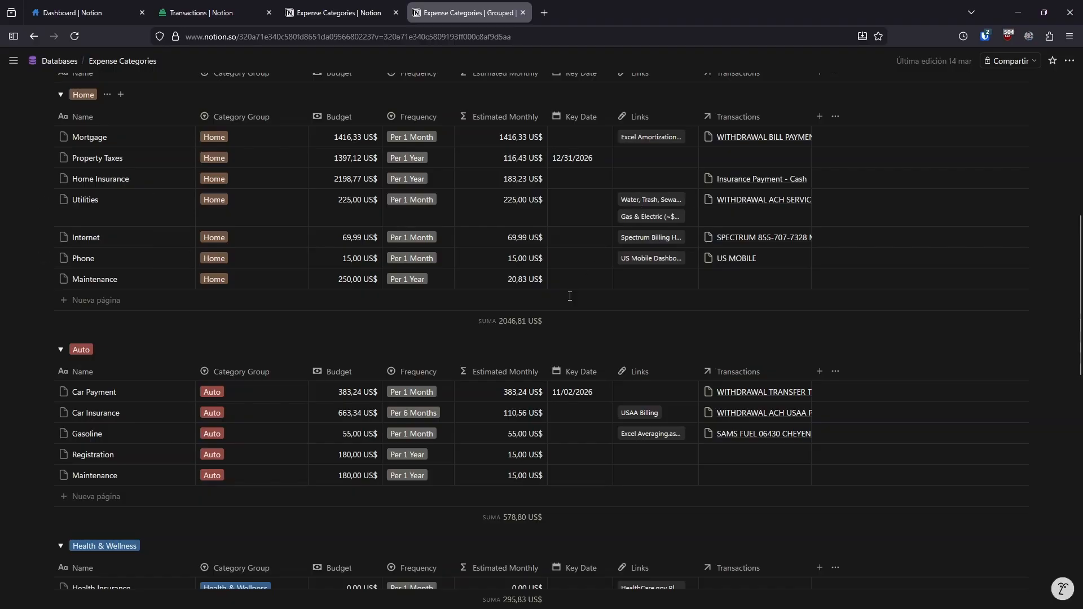
pyautogui.hotkey('ctrl', 'w')
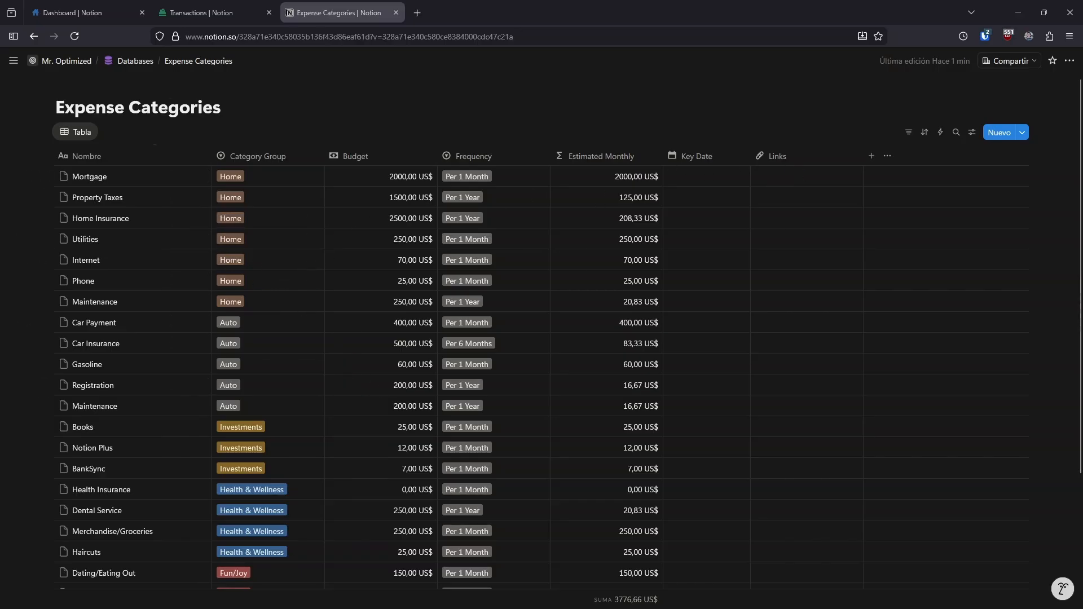
pyautogui.hotkey('ctrl', 'shift', 't')
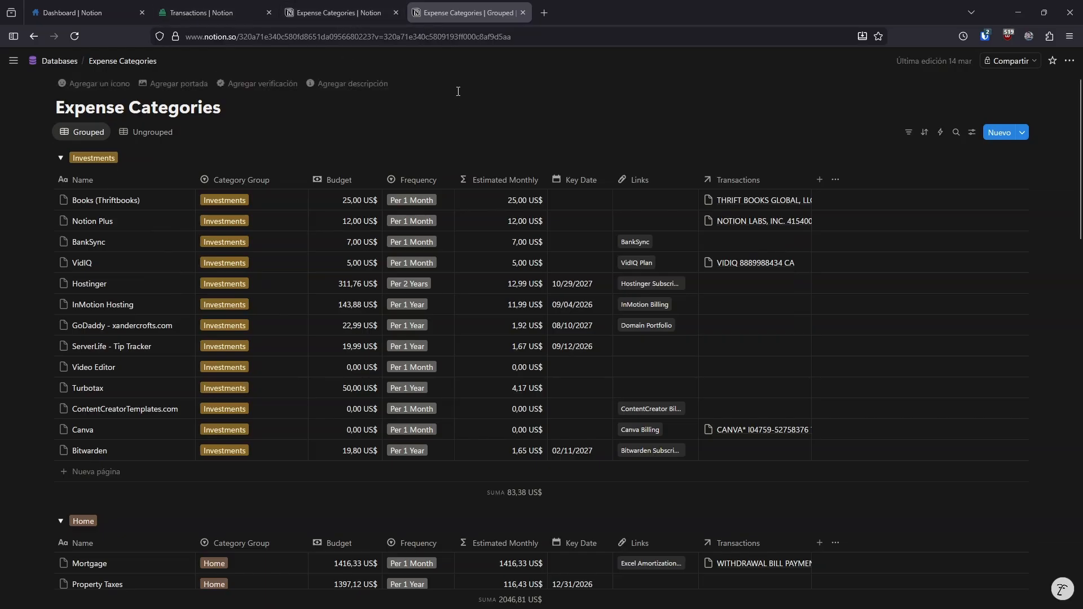
pyautogui.click(523, 12)
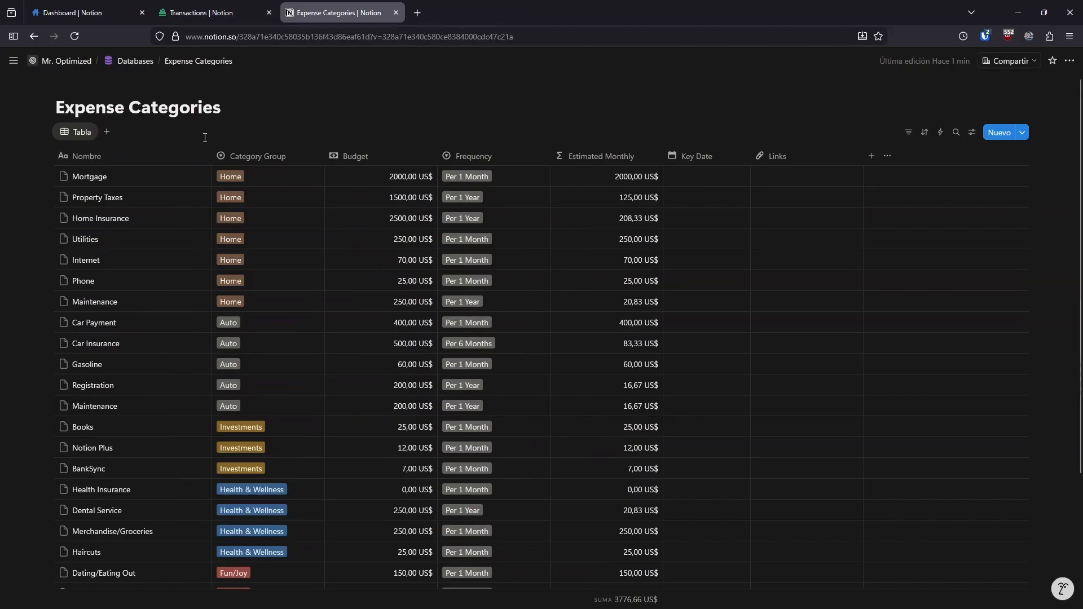
pyautogui.click(80, 136)
pyautogui.click(85, 152)
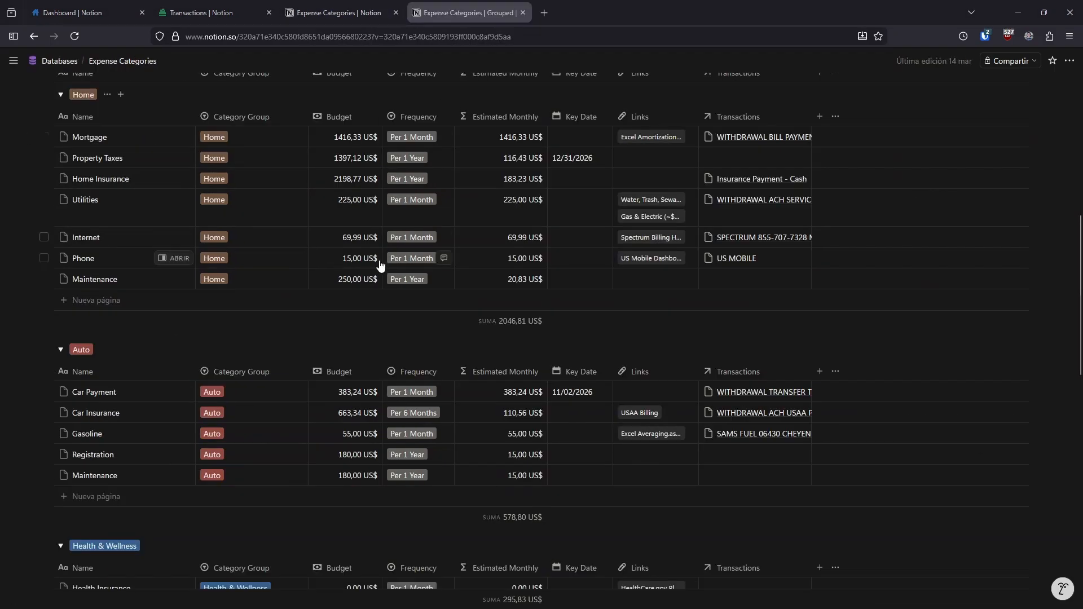
# Examine the category groups in the existing table's Grouped view and the full list in its Ungrouped view, and close that table
pyautogui.scroll(8, 213, 342)
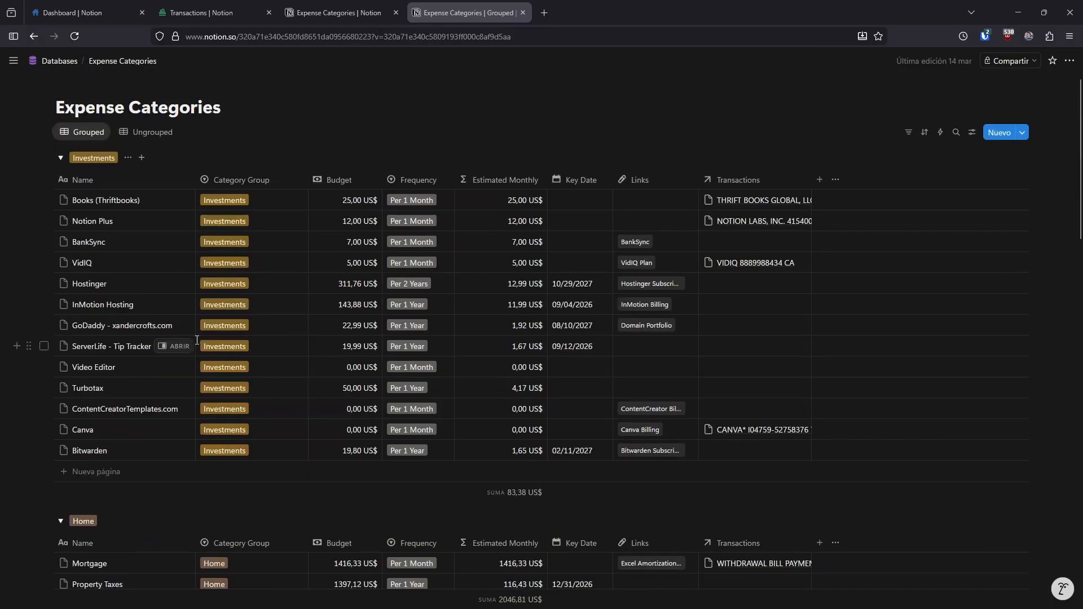
pyautogui.scroll(-2, 94, 168)
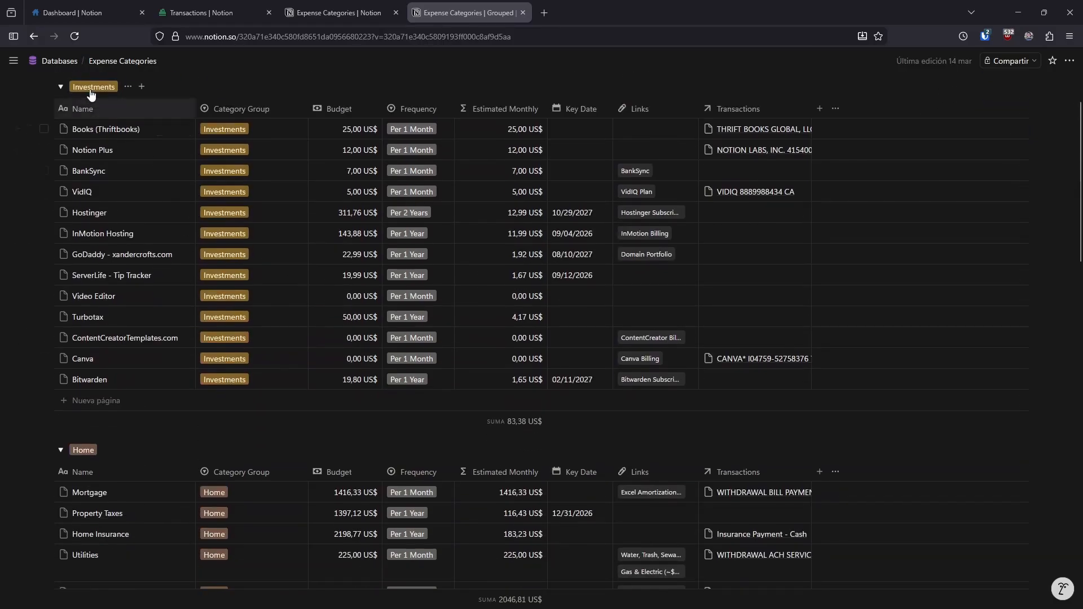
pyautogui.scroll(-6, 517, 424)
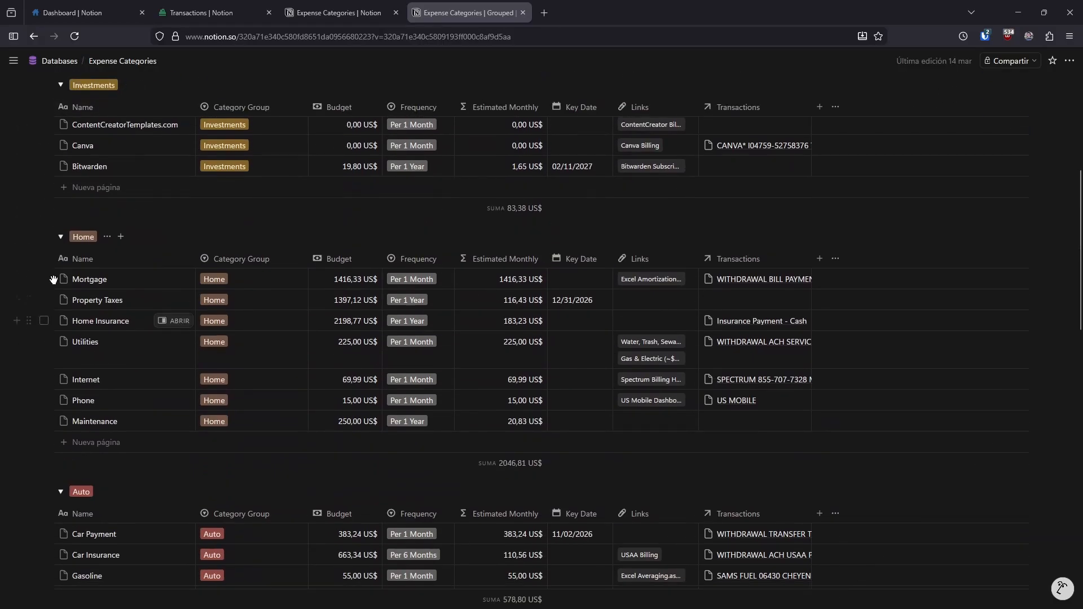
pyautogui.scroll(-1, 531, 449)
pyautogui.scroll(-2, 531, 448)
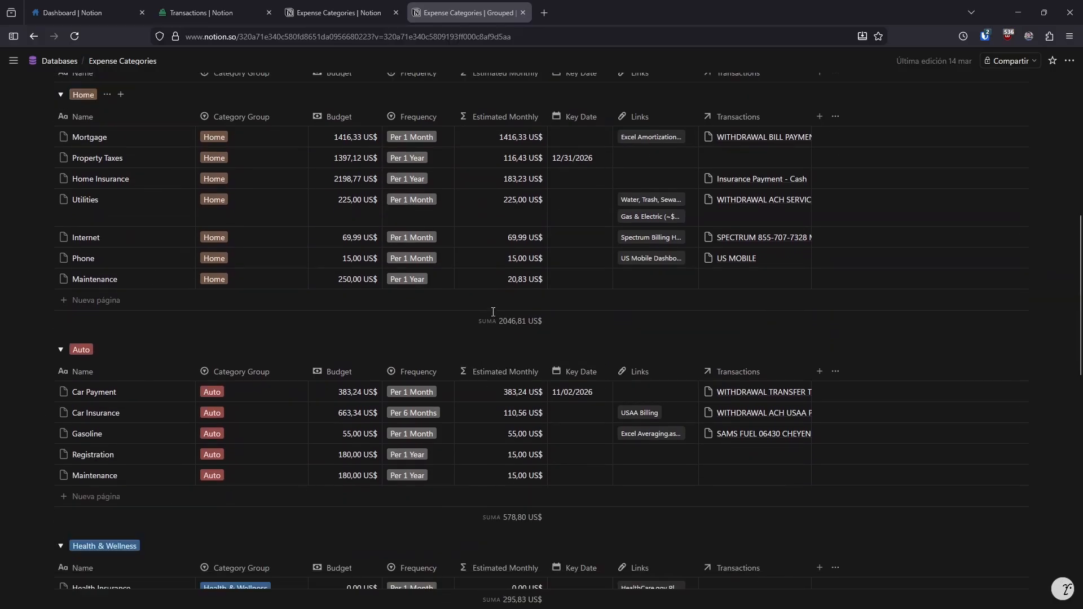
pyautogui.scroll(-6, 269, 409)
pyautogui.scroll(17, 158, 440)
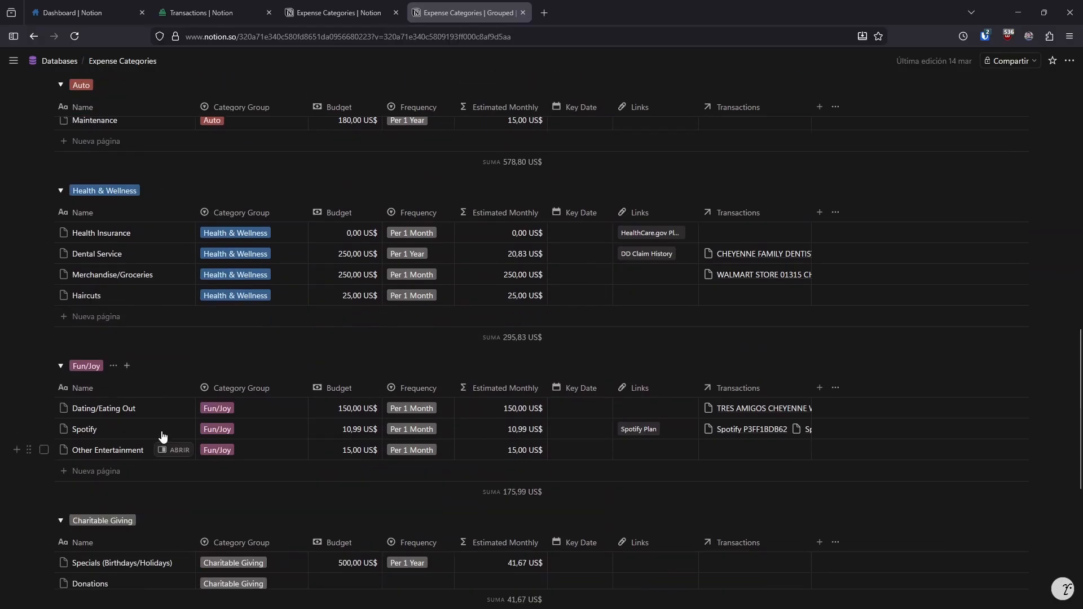
pyautogui.click(133, 135)
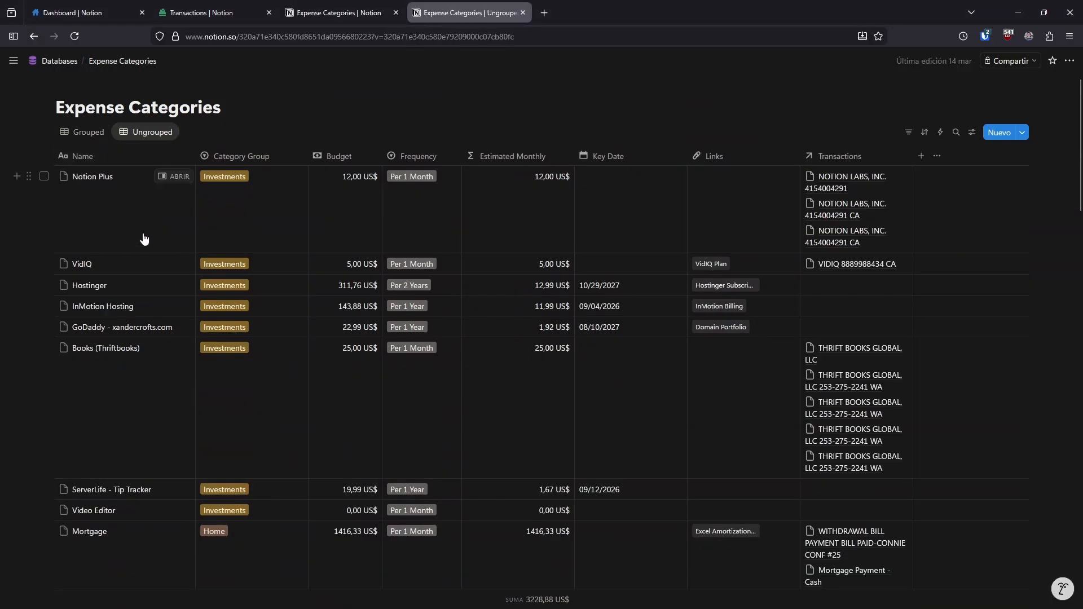
pyautogui.scroll(-3, 295, 276)
pyautogui.scroll(-15, 295, 276)
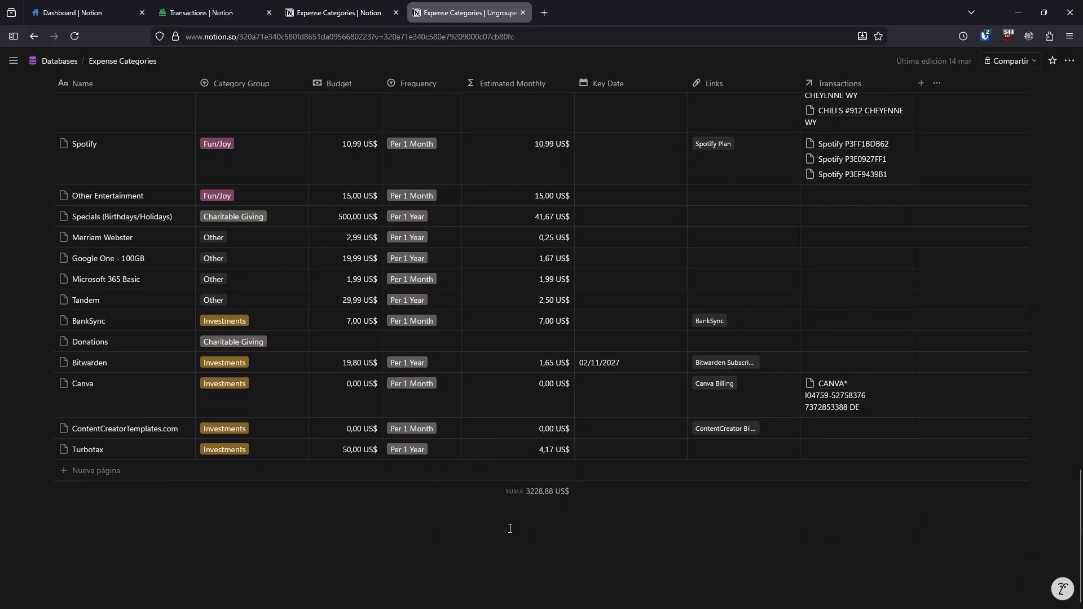
pyautogui.hotkey('ctrl', 'w')
# Rename the new Expense Categories table's only view as Ungrouped
pyautogui.scroll(-5, 293, 428)
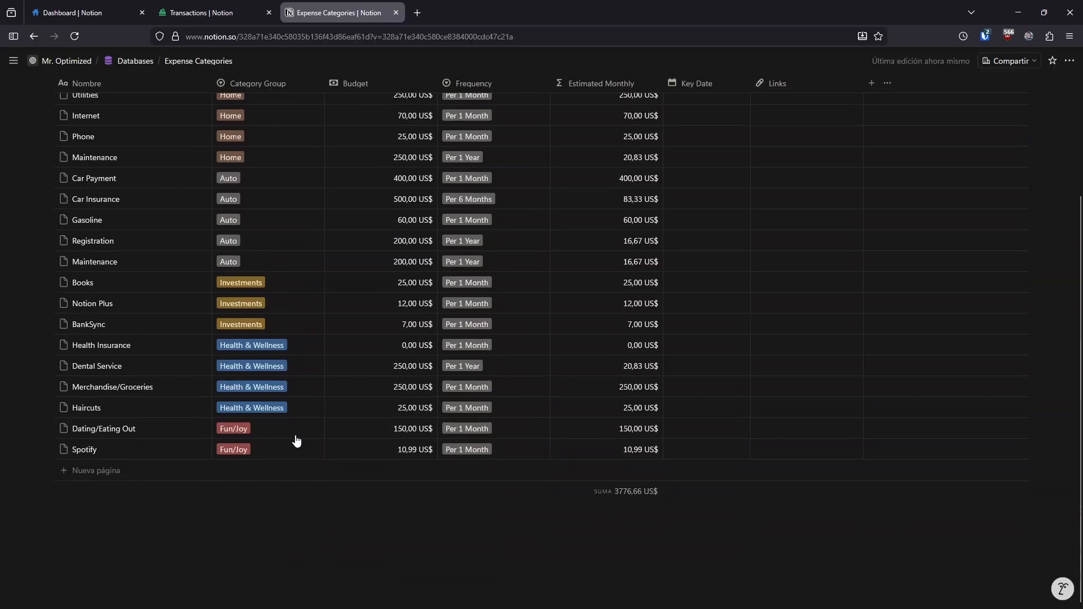
pyautogui.scroll(5, 338, 469)
pyautogui.click(84, 132)
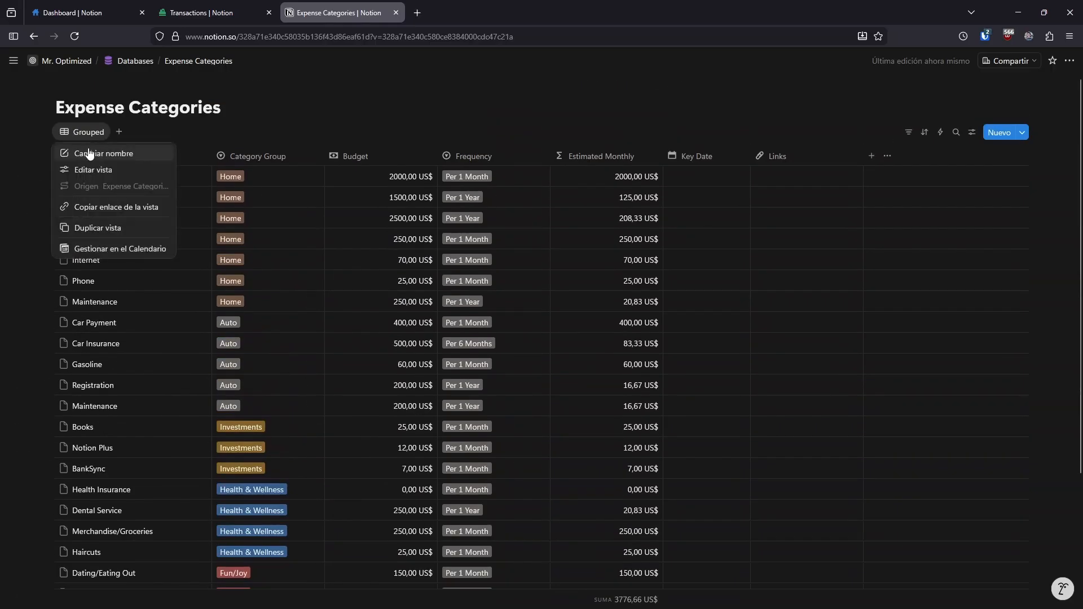
pyautogui.click(89, 154)
pyautogui.hotkey('ctrl', 'a')
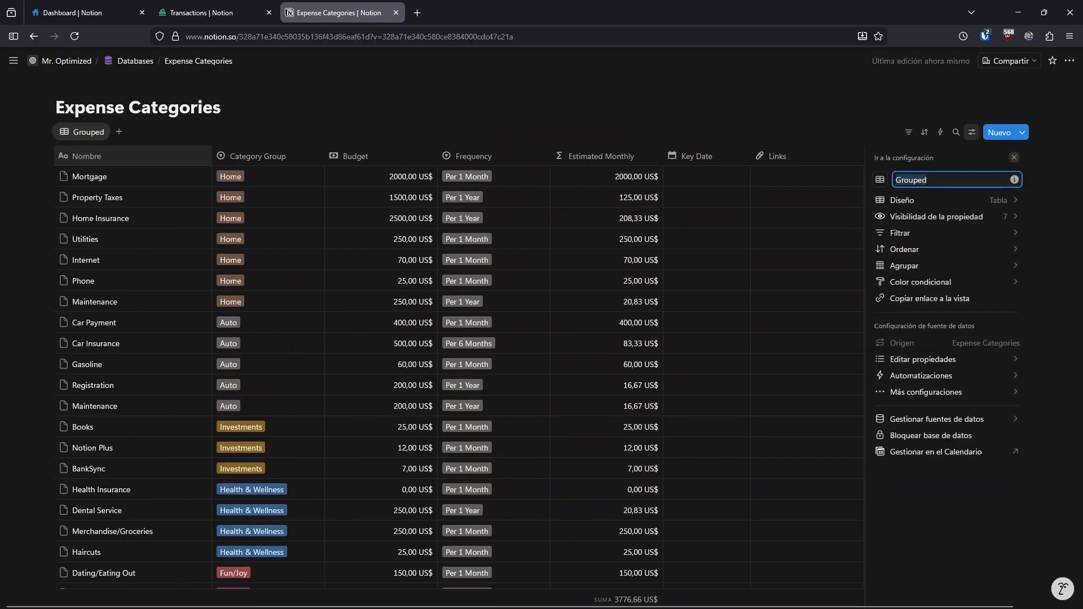
pyautogui.write('ung')
pyautogui.press('BackSpace')
pyautogui.press('BackSpace')
pyautogui.press('BackSpace')
pyautogui.write('Ungrouped')
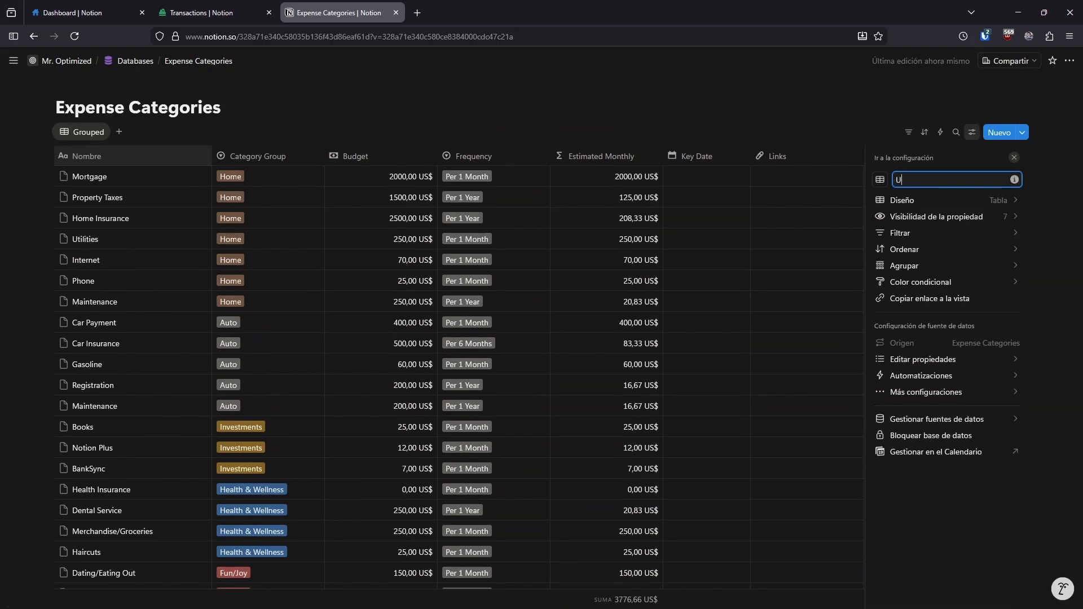
pyautogui.click(72, 132)
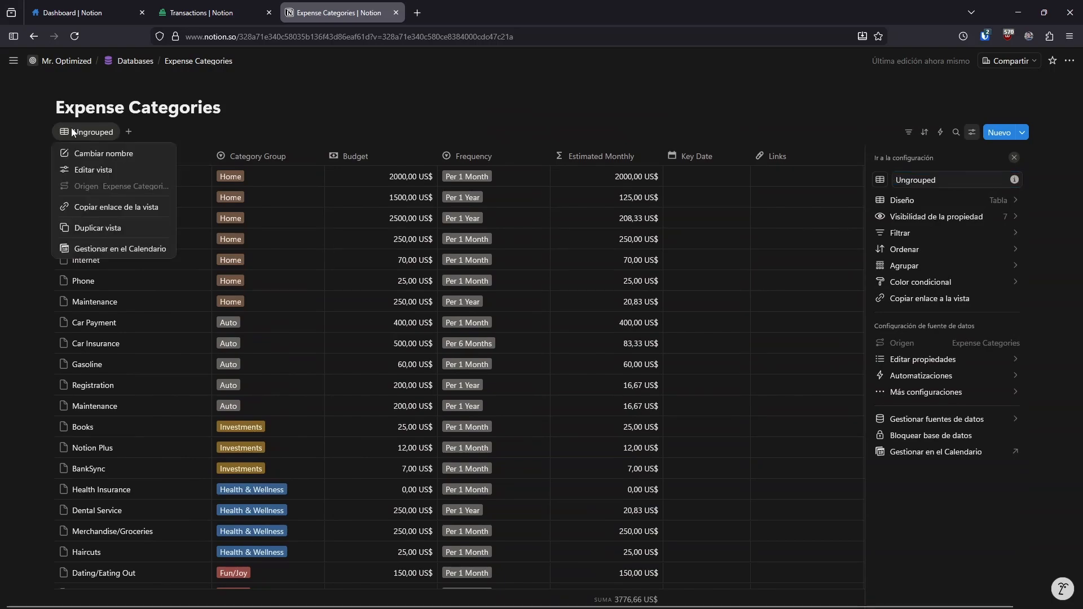
pyautogui.click(52, 135)
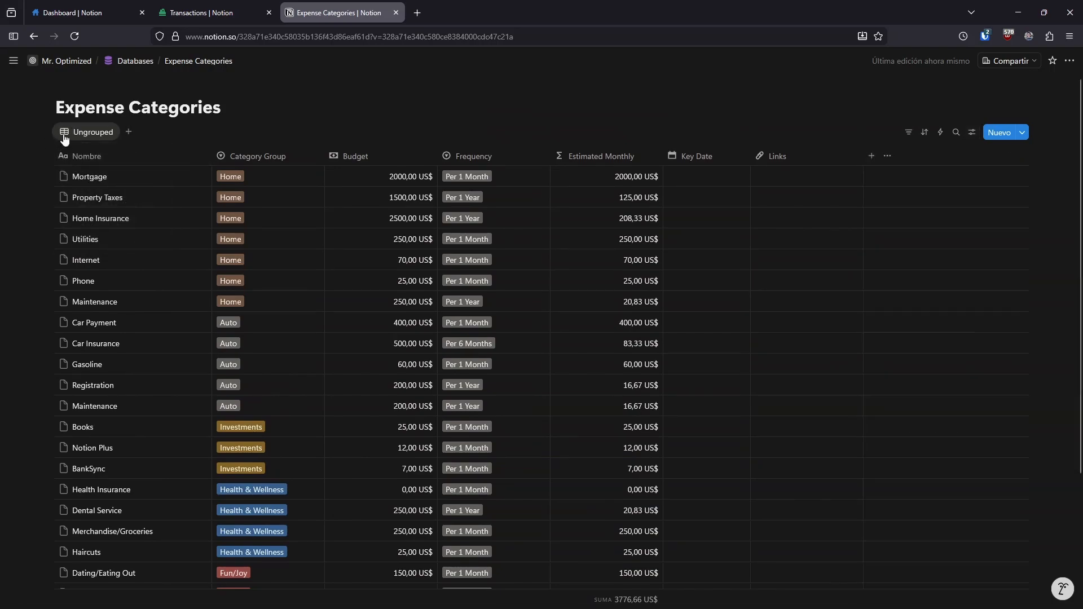
# Duplicate the Ungrouped view, name the copy Grouped, and place it before the Ungrouped view
pyautogui.click(74, 134)
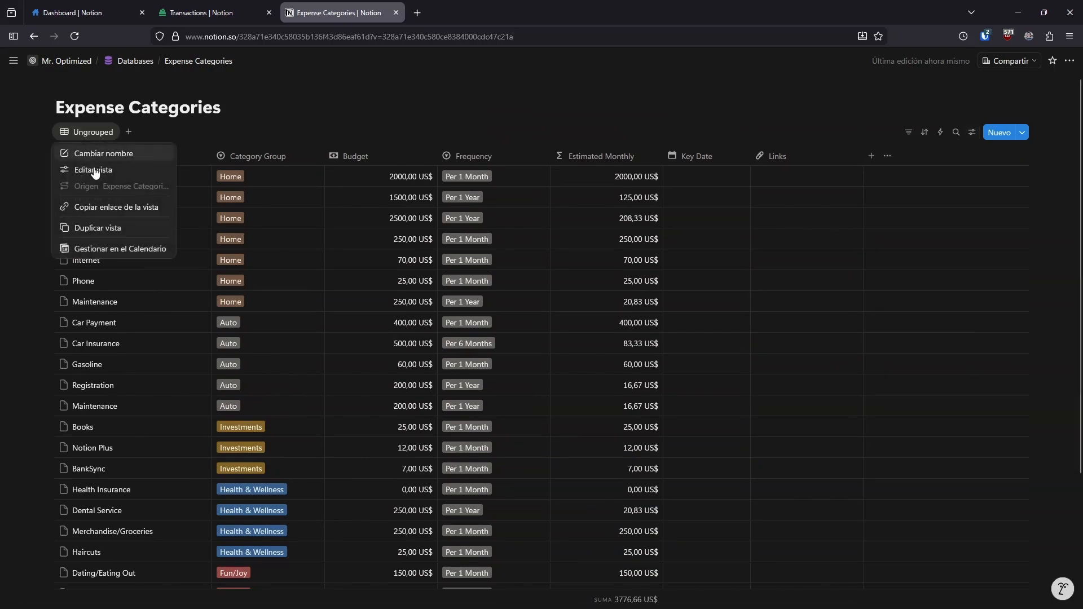
pyautogui.click(91, 229)
pyautogui.write('Groupe')
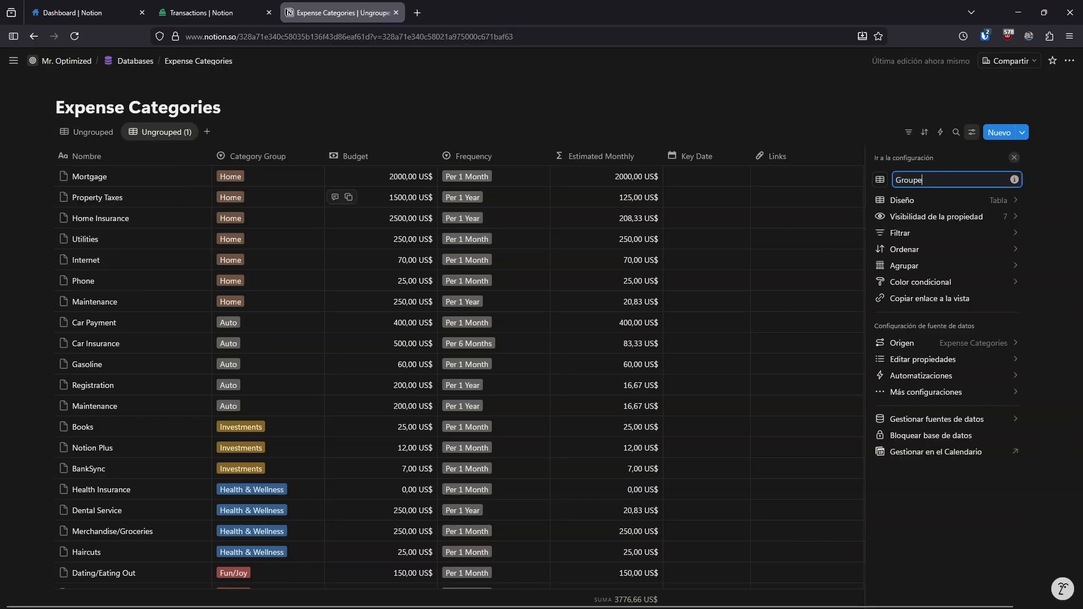
pyautogui.write('d')
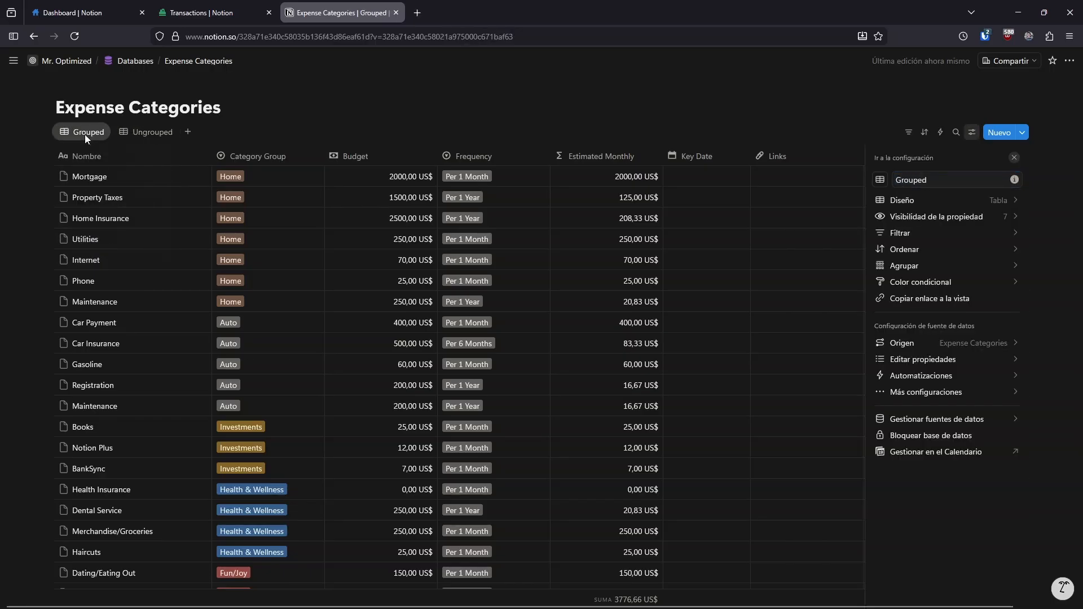
pyautogui.click(84, 136)
pyautogui.click(37, 163)
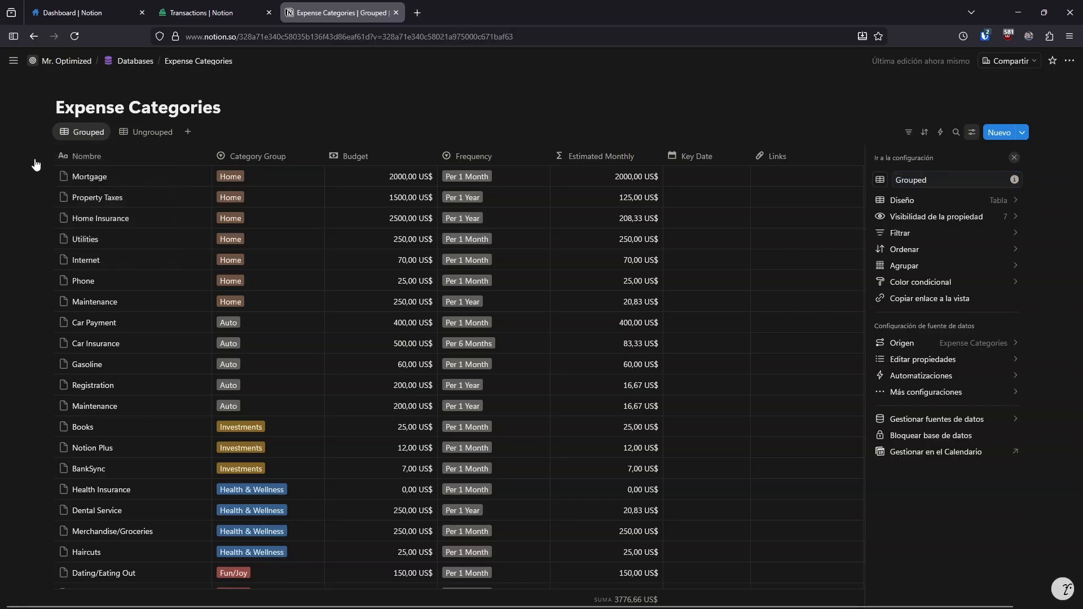
pyautogui.click(694, 119)
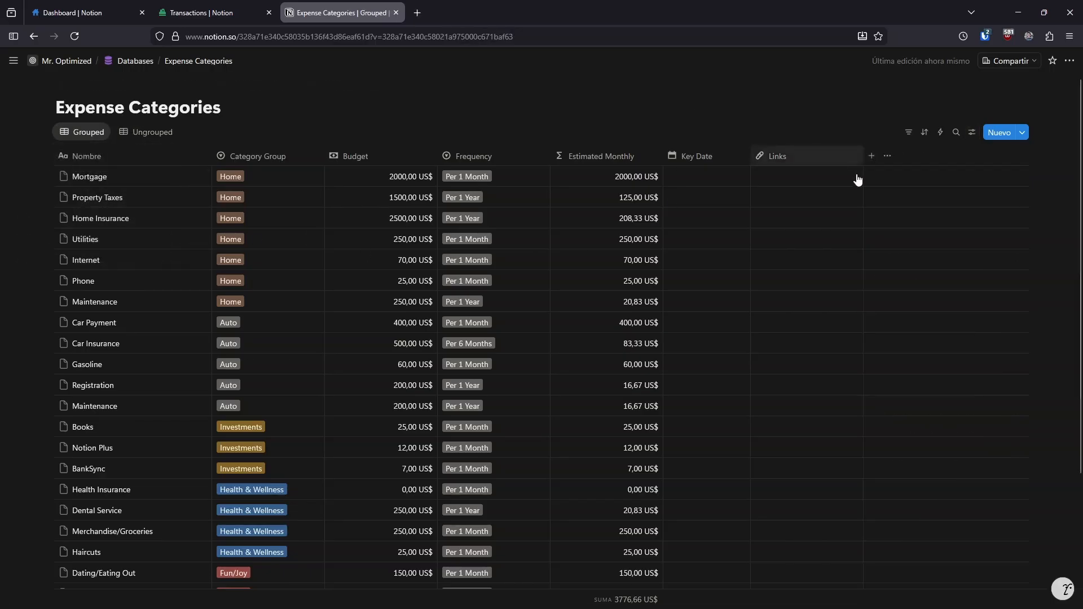
# Group the Grouped view by Category Group, turn off hiding of empty groups, and hide the Sin Category Group group
pyautogui.click(972, 135)
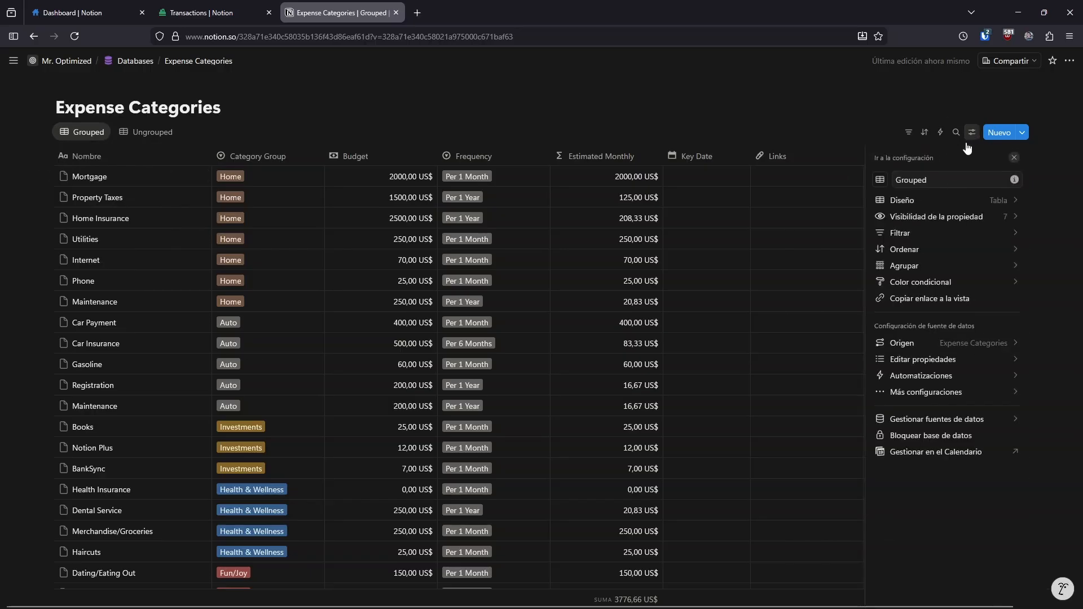
pyautogui.click(908, 268)
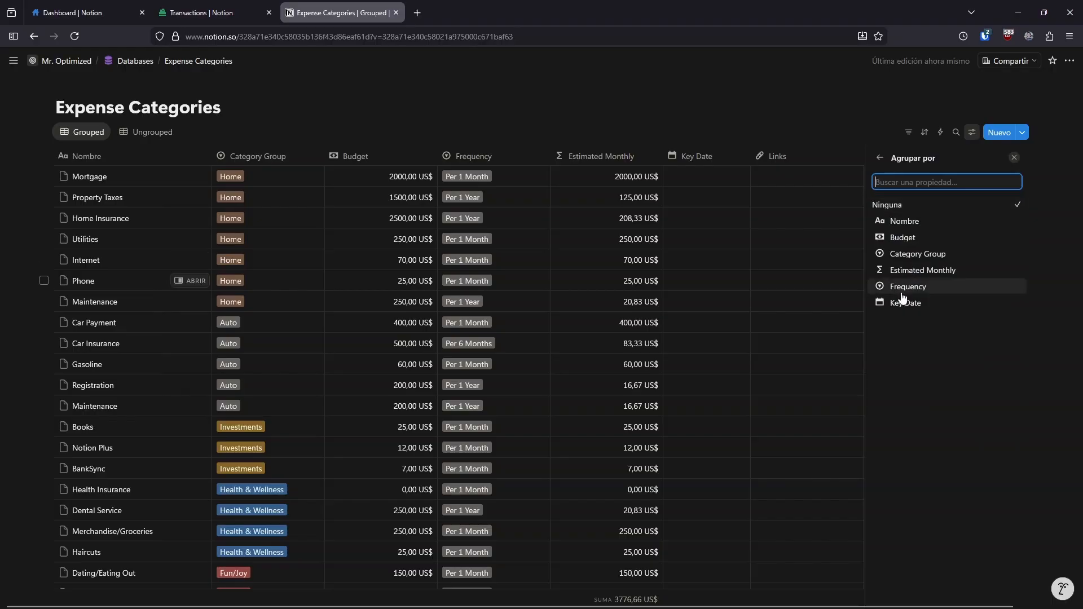
pyautogui.click(908, 259)
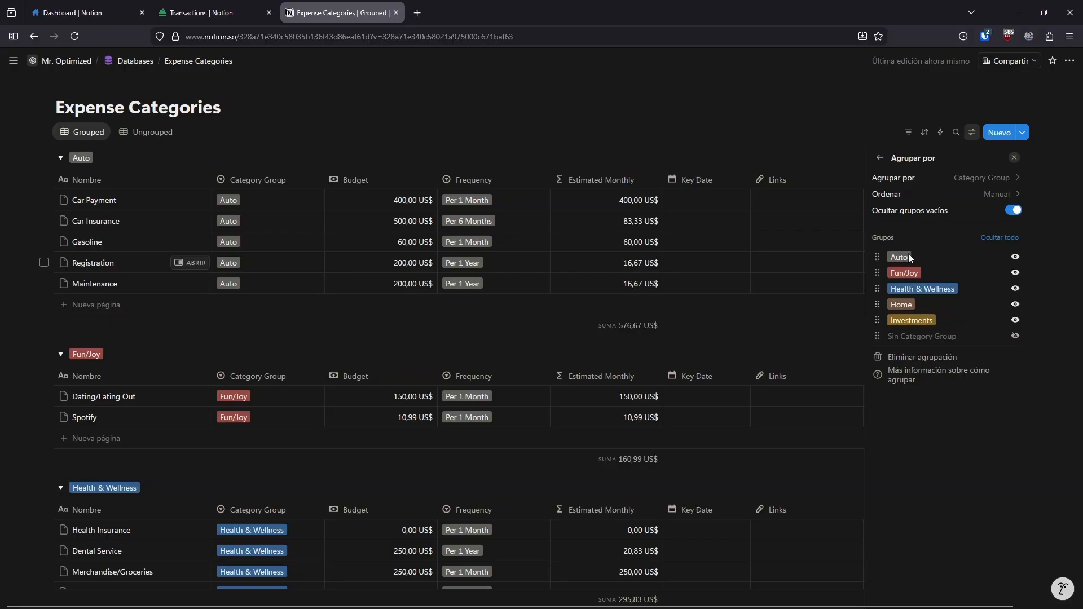
pyautogui.click(1016, 212)
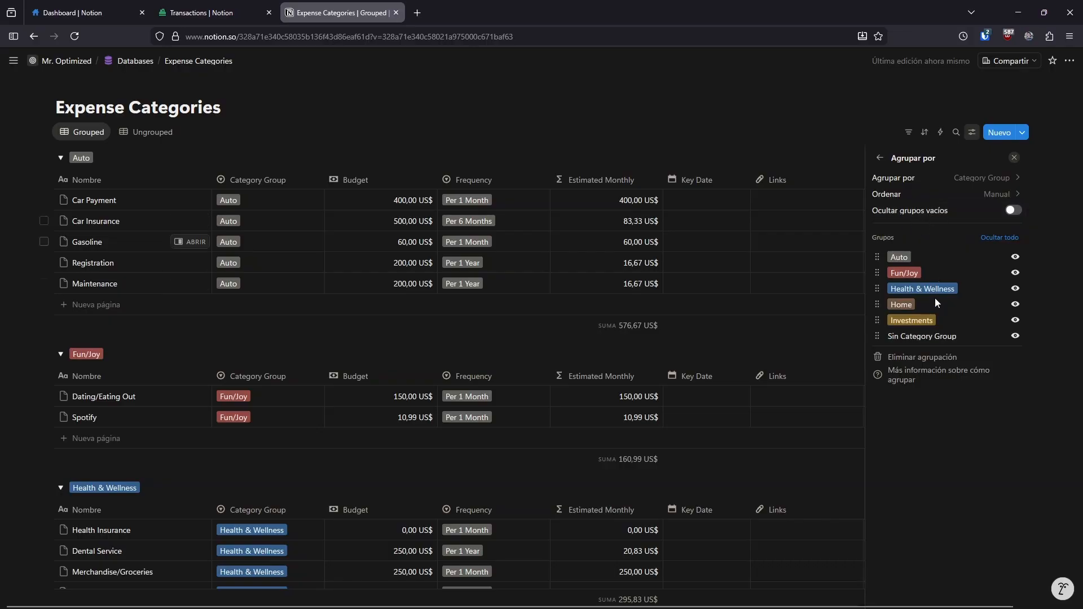
pyautogui.click(1016, 337)
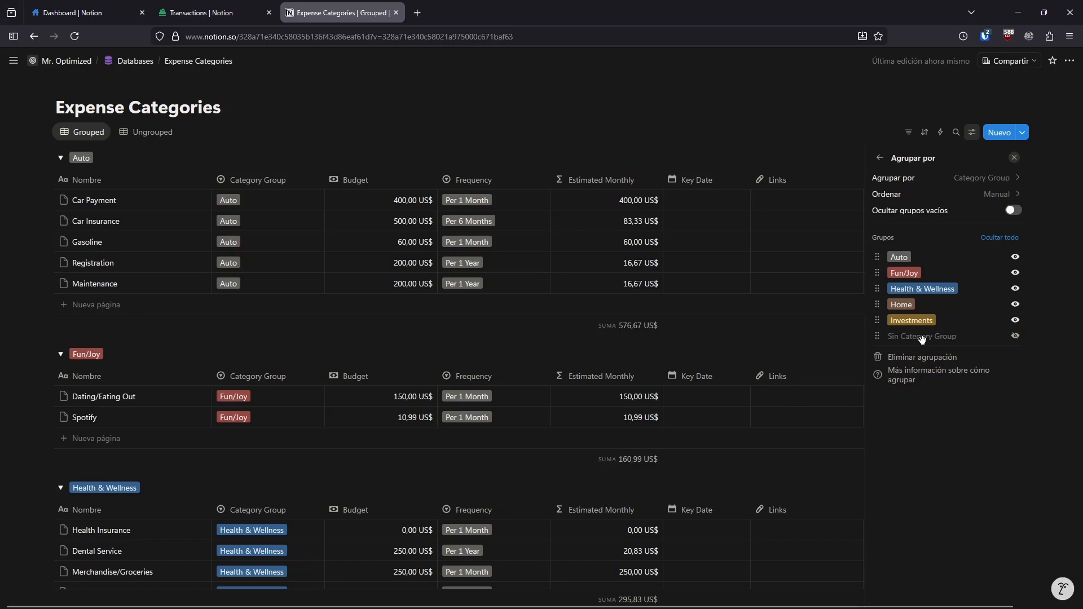
# Reorder the groups as Investments, Home, Auto, Health & Wellness and Fun/Joy, and check the grouped table
pyautogui.moveTo(879, 320); pyautogui.dragTo(885, 247)
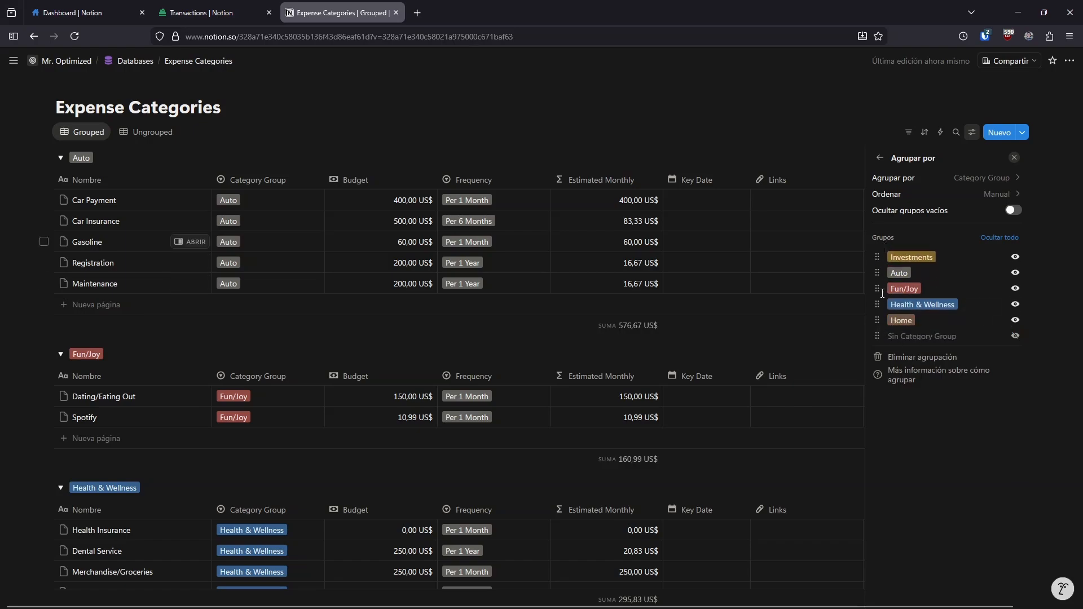
pyautogui.moveTo(877, 319); pyautogui.dragTo(878, 274)
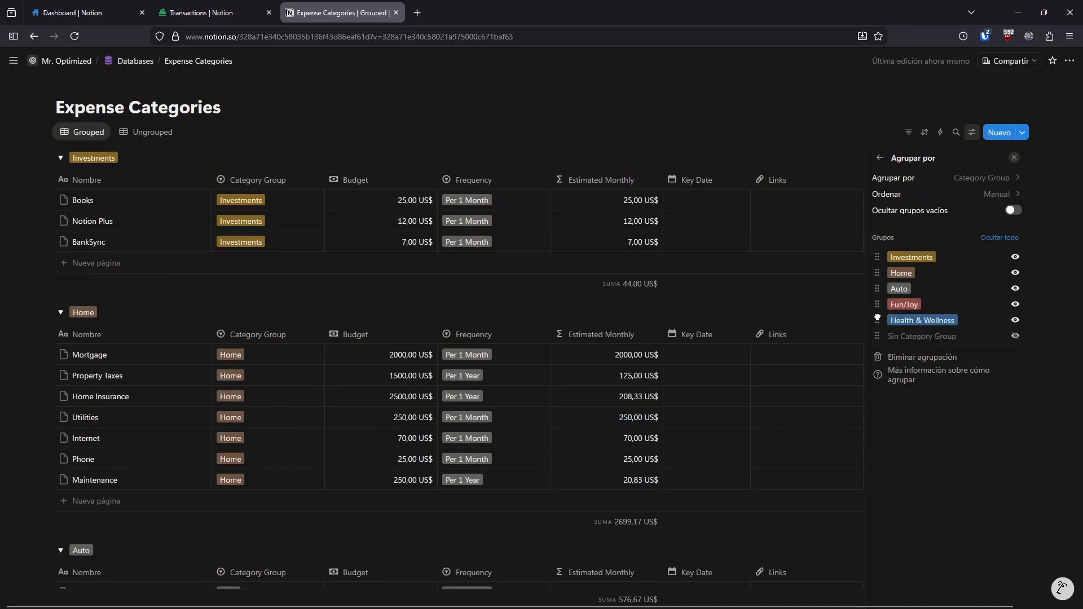
pyautogui.moveTo(877, 311); pyautogui.dragTo(877, 321)
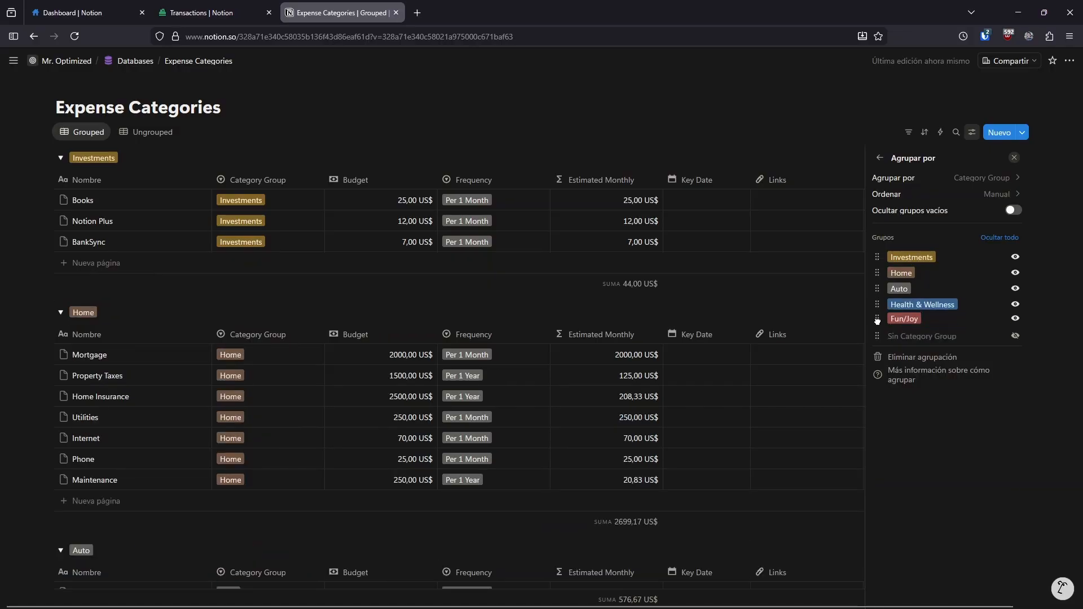
pyautogui.click(818, 125)
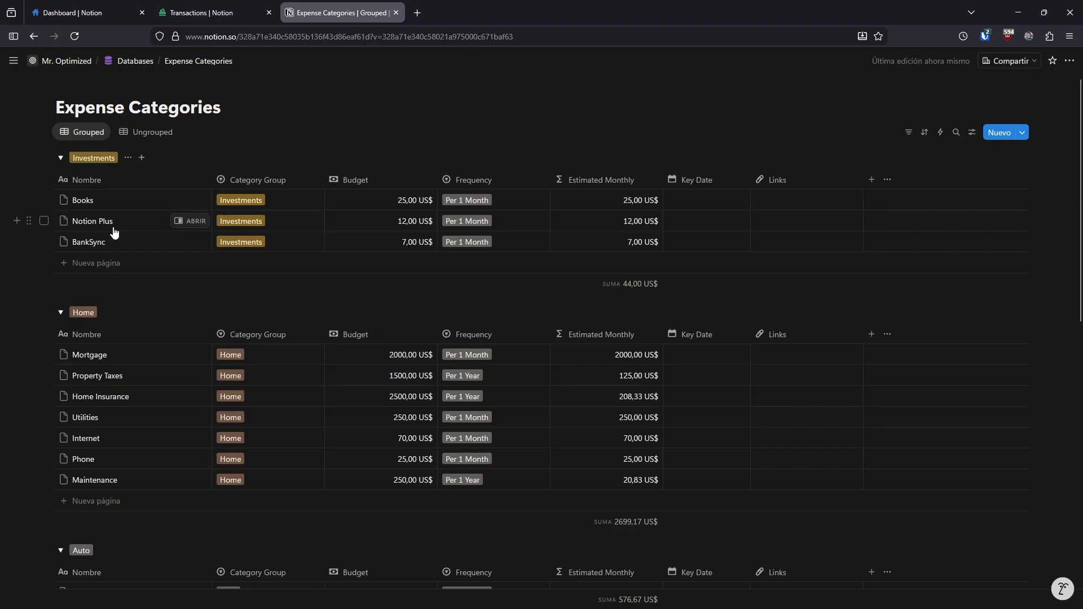
pyautogui.scroll(-3, 116, 226)
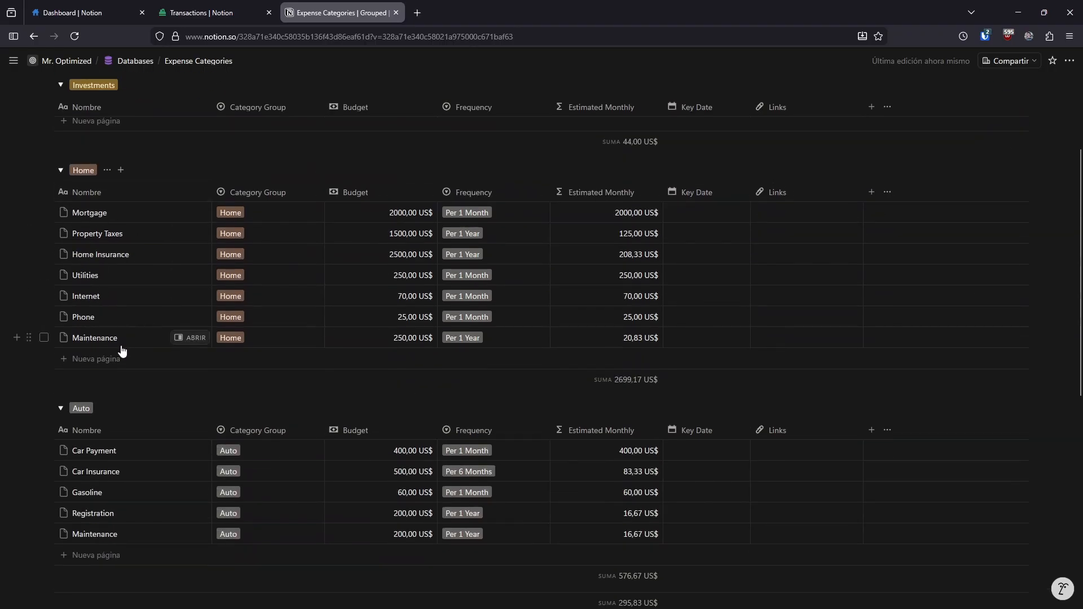
pyautogui.scroll(-2, 125, 349)
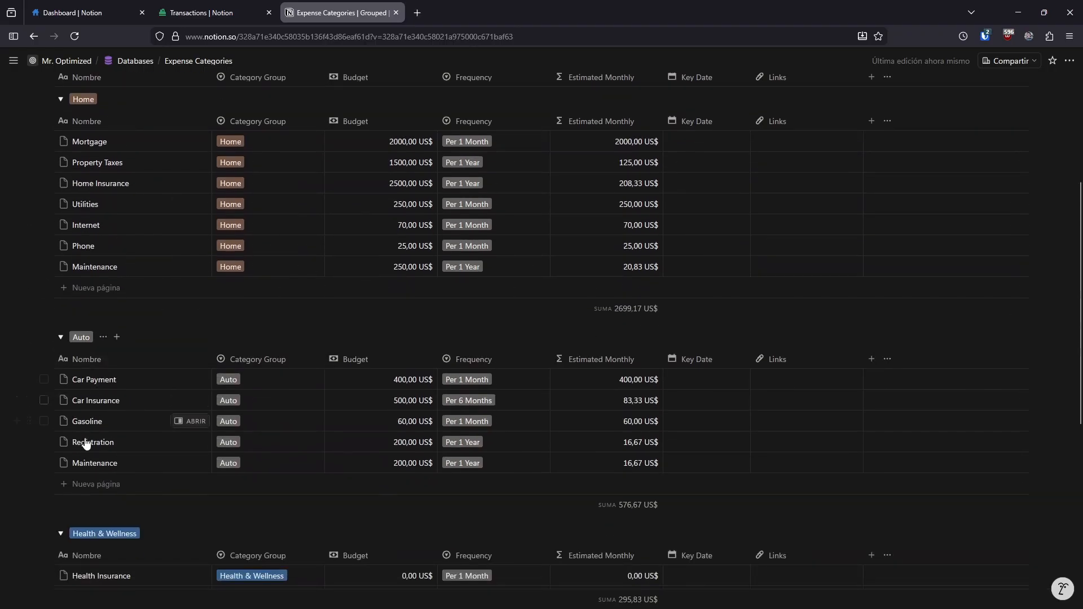
pyautogui.scroll(-5, 35, 398)
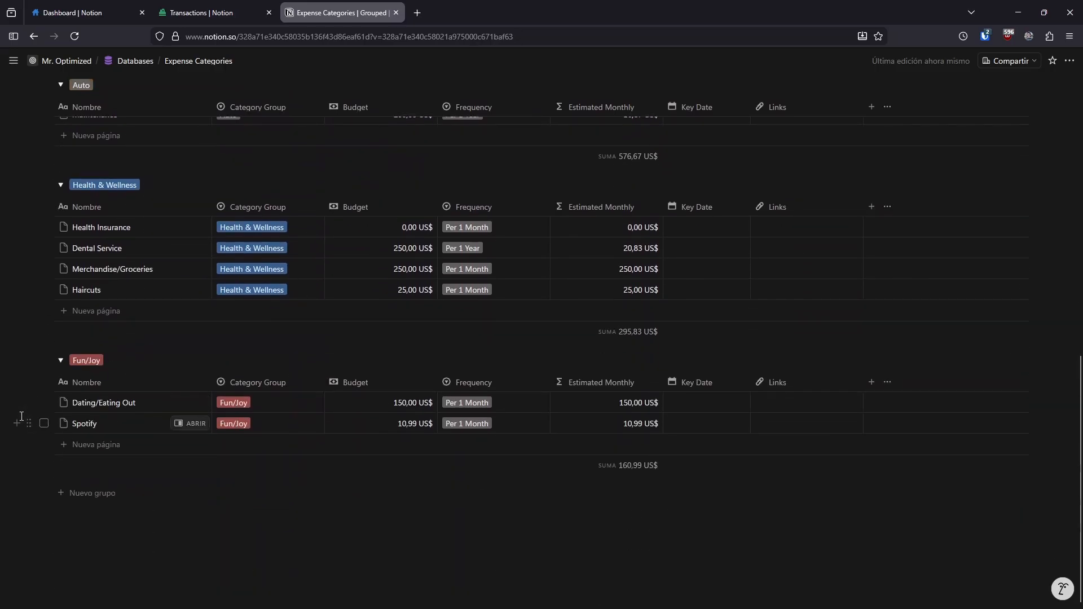
# Show the Ungrouped view of Expense Categories and narrow its Key Date and Links columns
pyautogui.scroll(10, 25, 409)
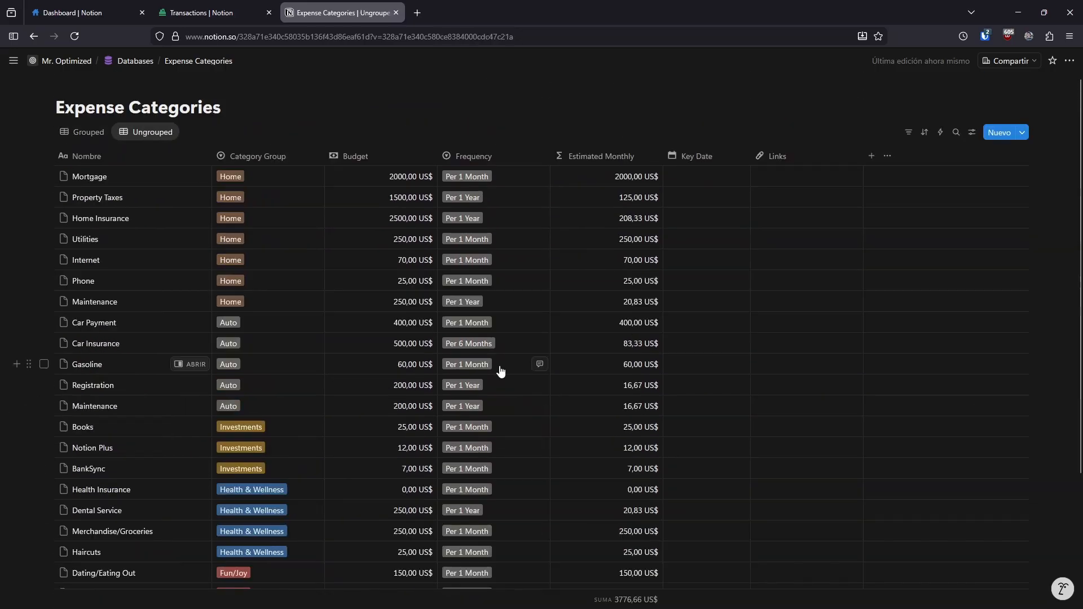
pyautogui.moveTo(749, 161); pyautogui.dragTo(740, 161)
pyautogui.moveTo(195, 21)
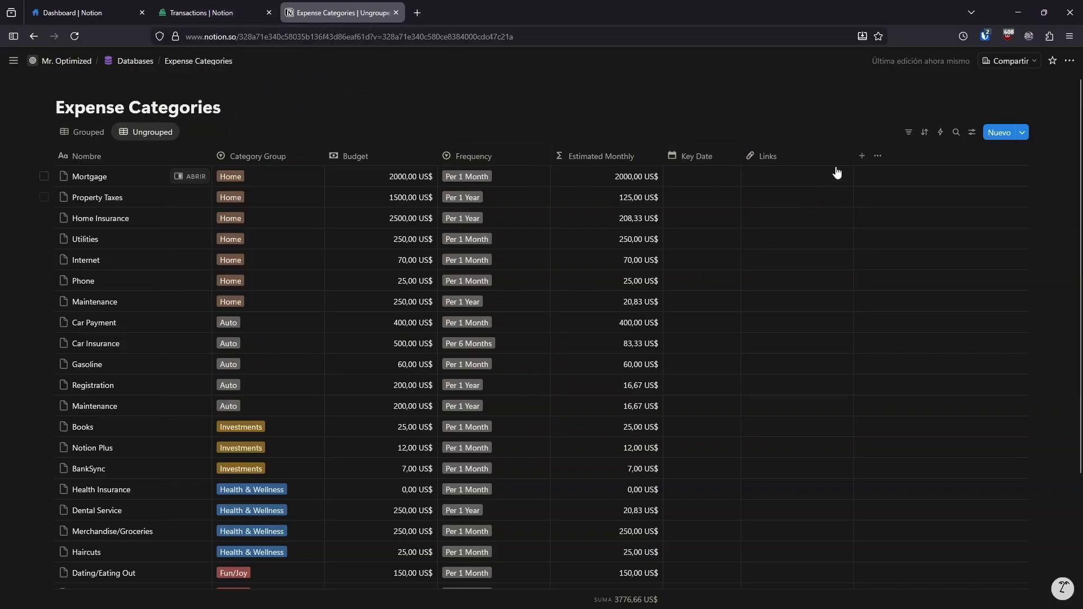
pyautogui.moveTo(852, 153); pyautogui.dragTo(804, 156)
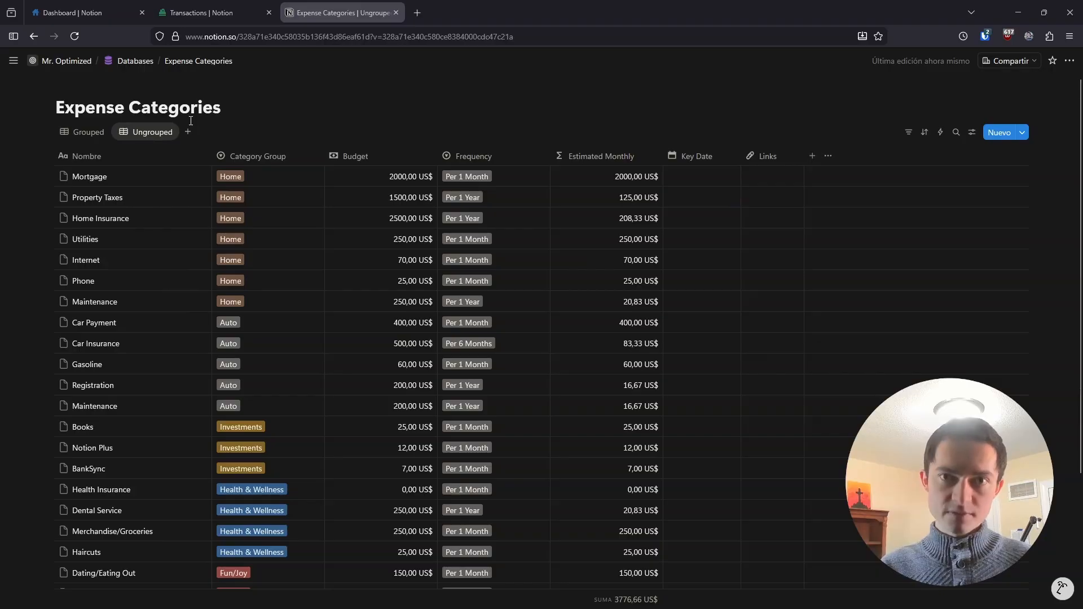
# Compare the existing Transactions table's Category relation and entries with the rows of the new Expense Categories table
pyautogui.click(209, 13)
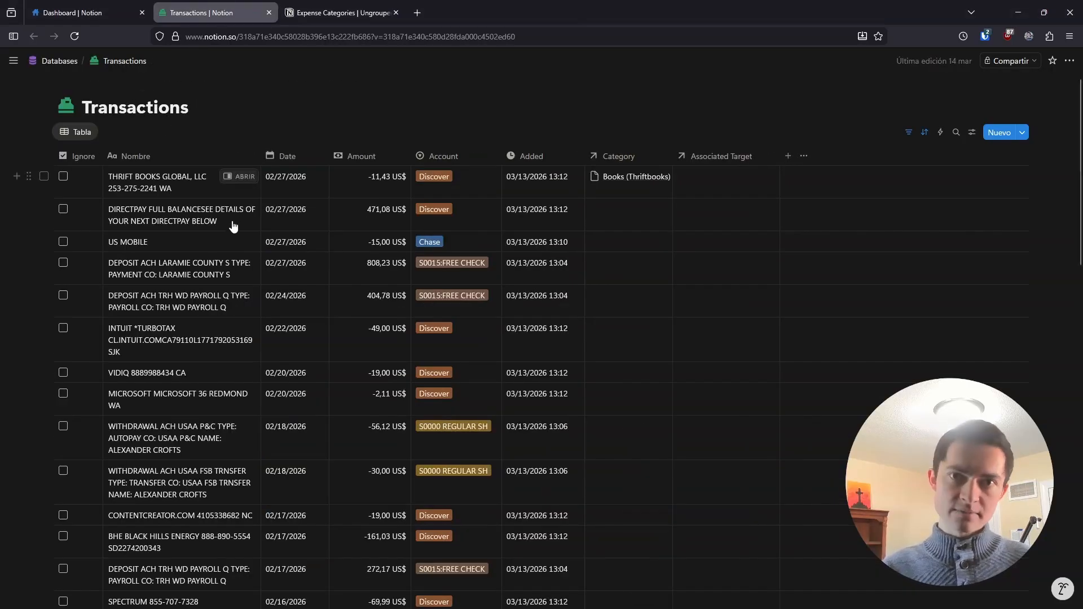
pyautogui.click(336, 12)
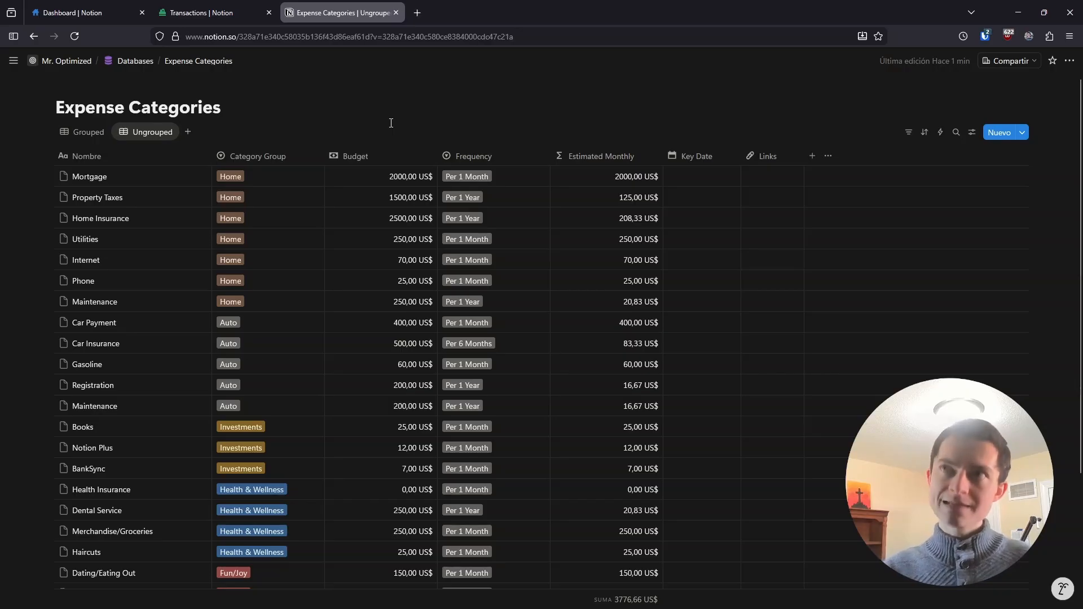
pyautogui.click(200, 12)
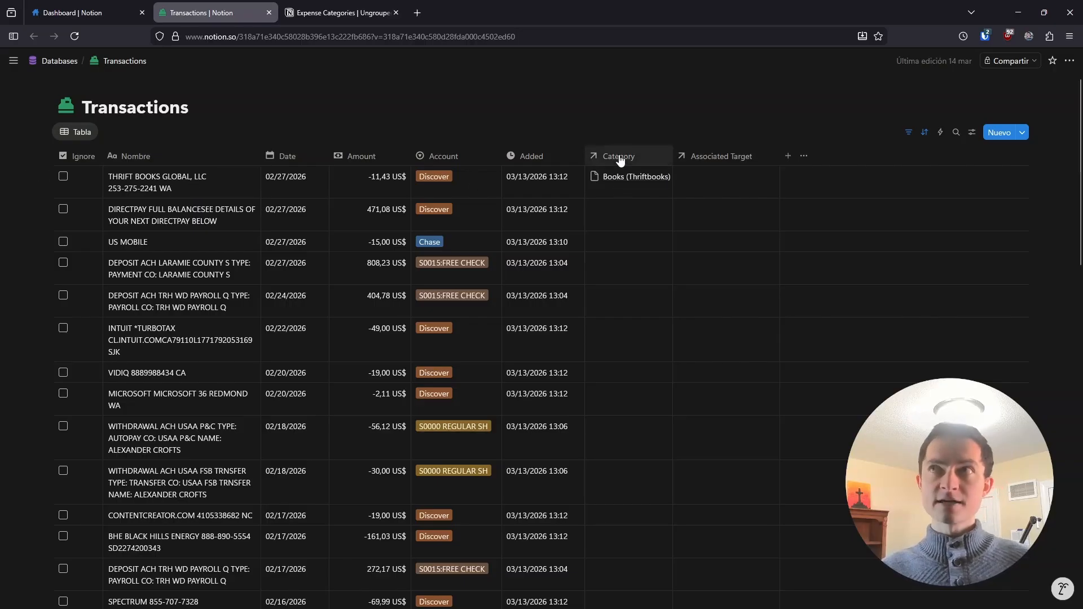
pyautogui.click(357, 15)
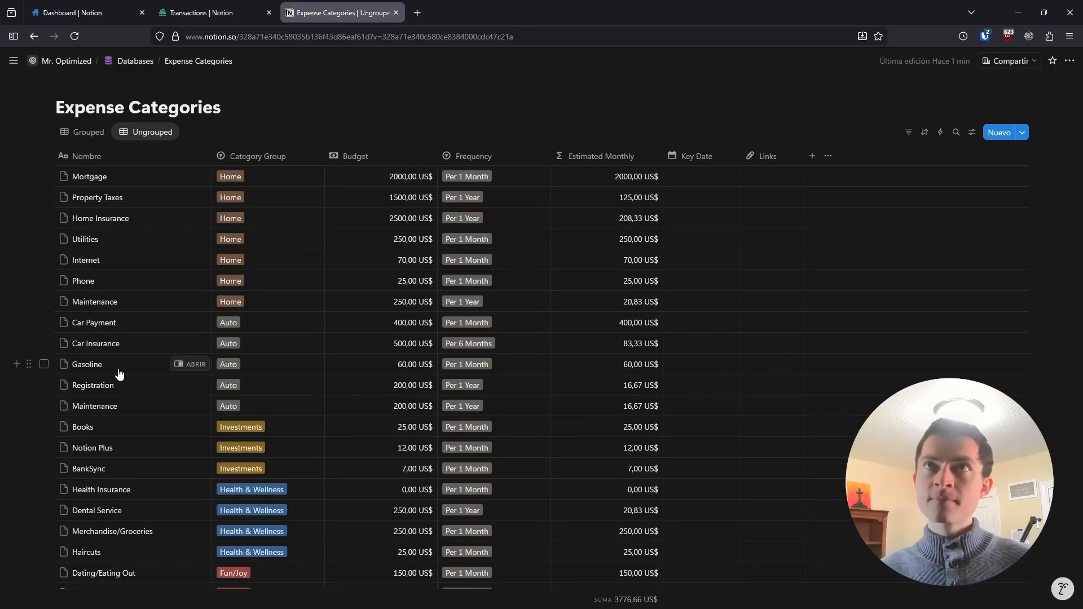
pyautogui.click(206, 13)
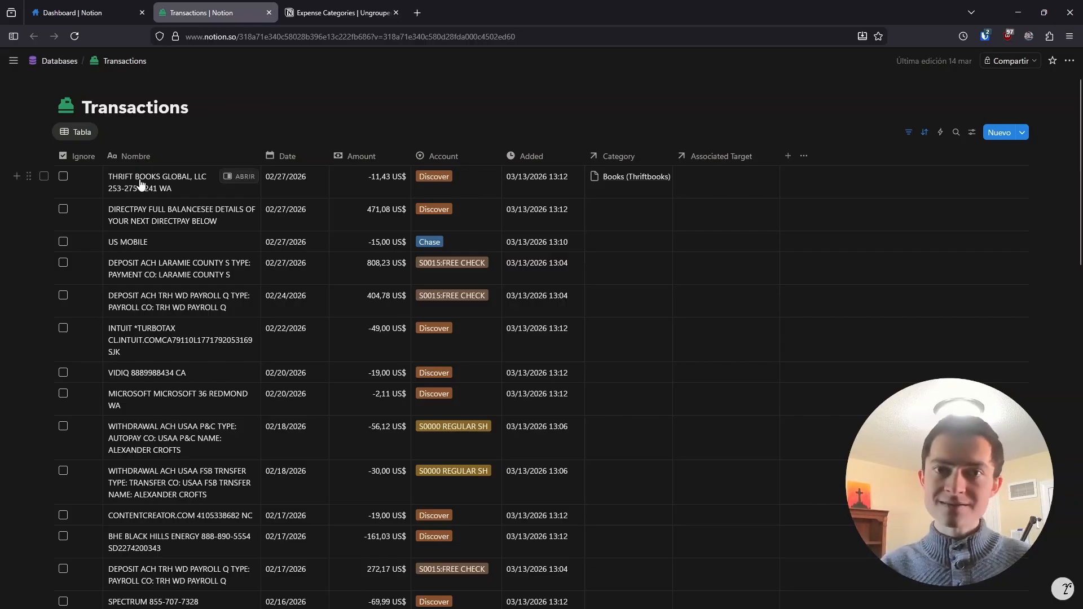
pyautogui.click(285, 10)
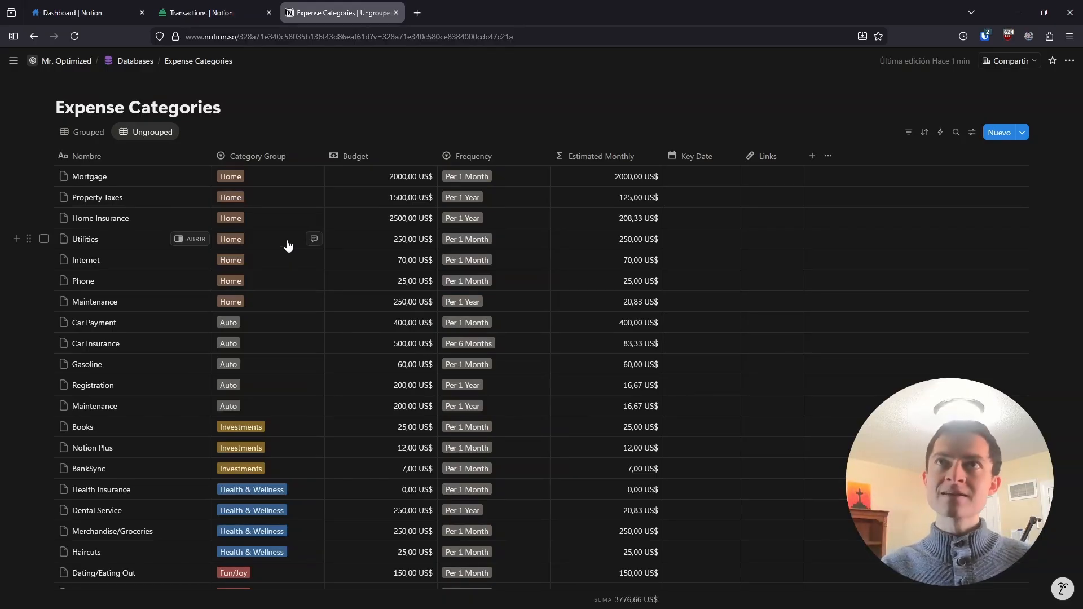
pyautogui.click(217, 13)
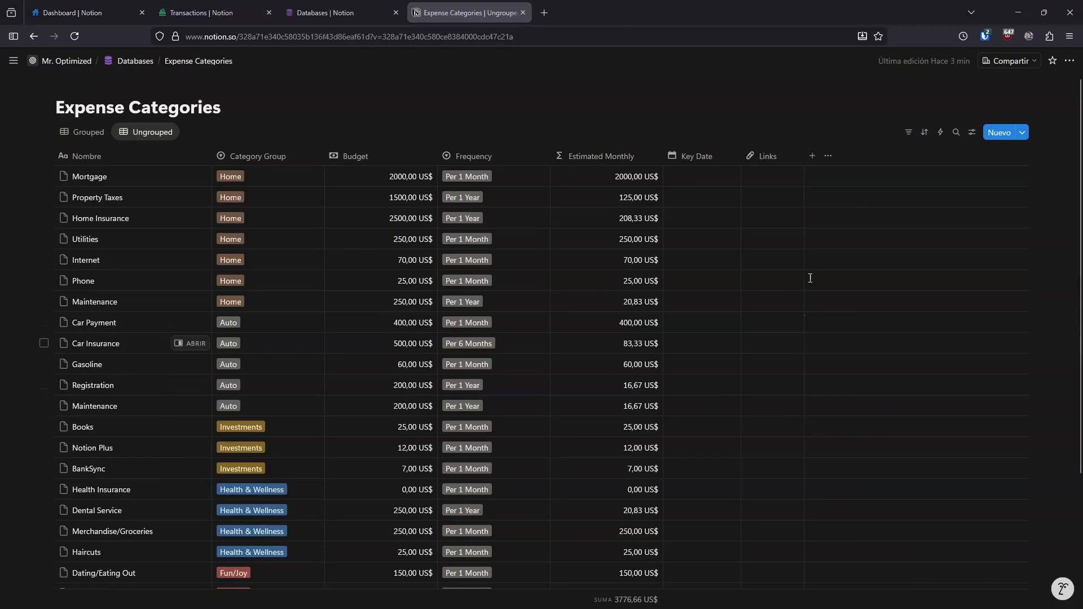
# Add a two-way relation property named Transactions, linked to the Mr. Optimized Transactions database, with the related property named Expense Category
pyautogui.click(813, 156)
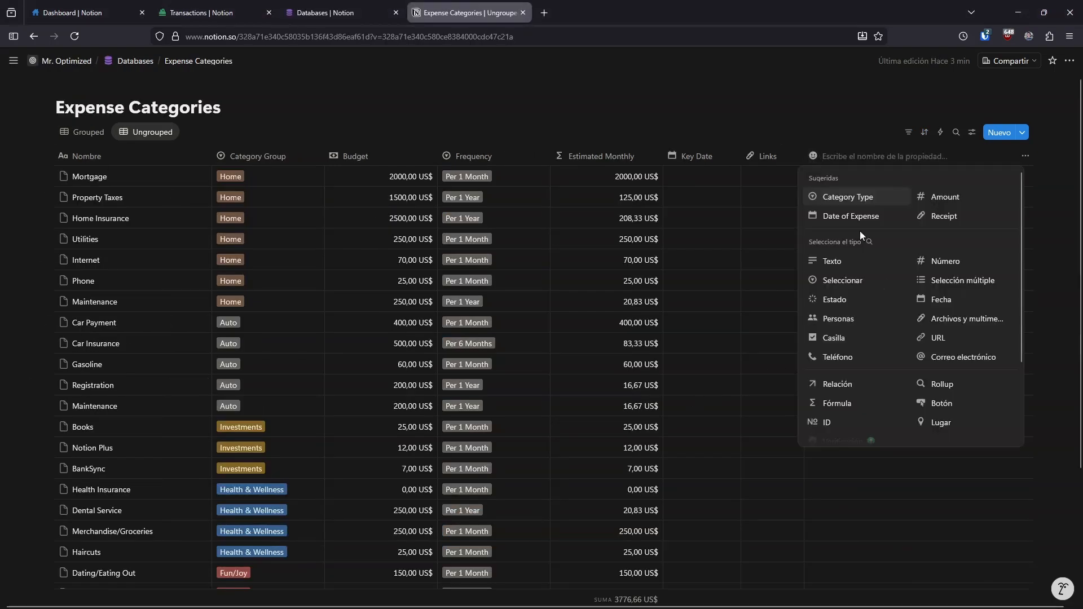
pyautogui.scroll(-4, 864, 285)
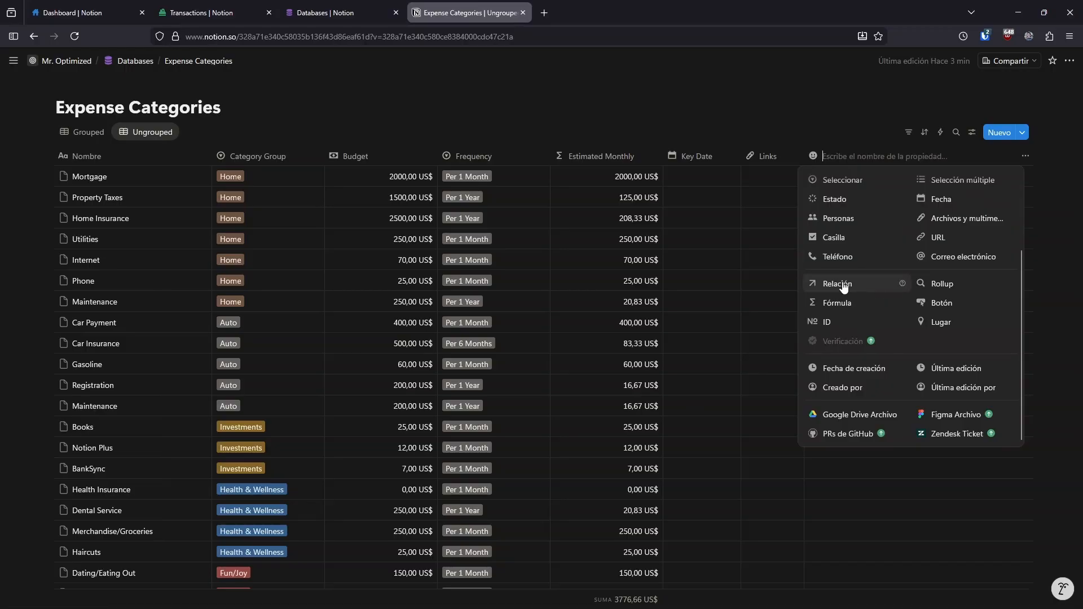
pyautogui.press('Escape')
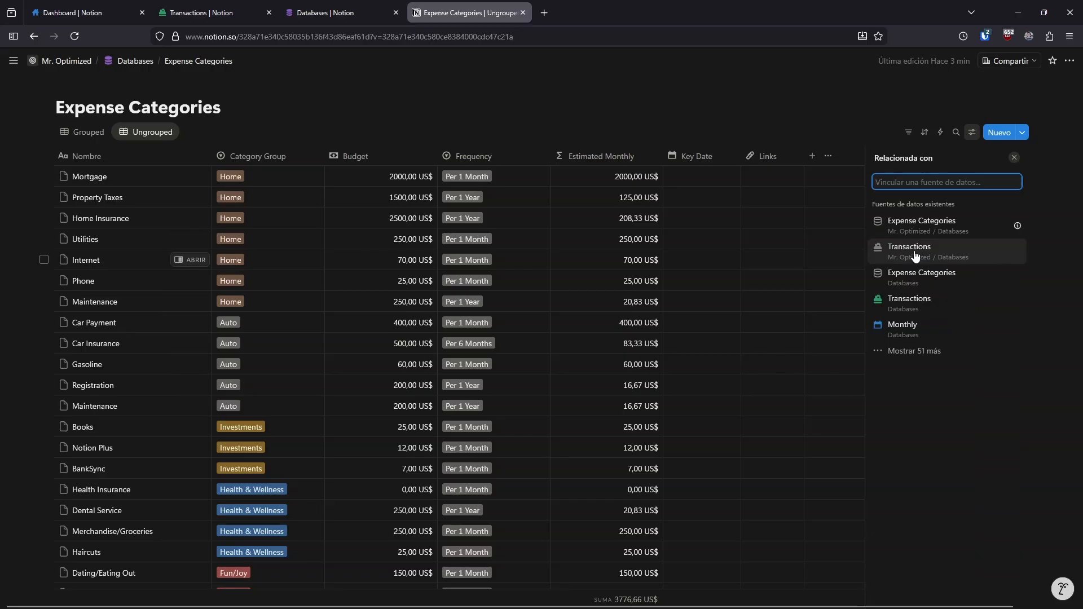
pyautogui.click(916, 254)
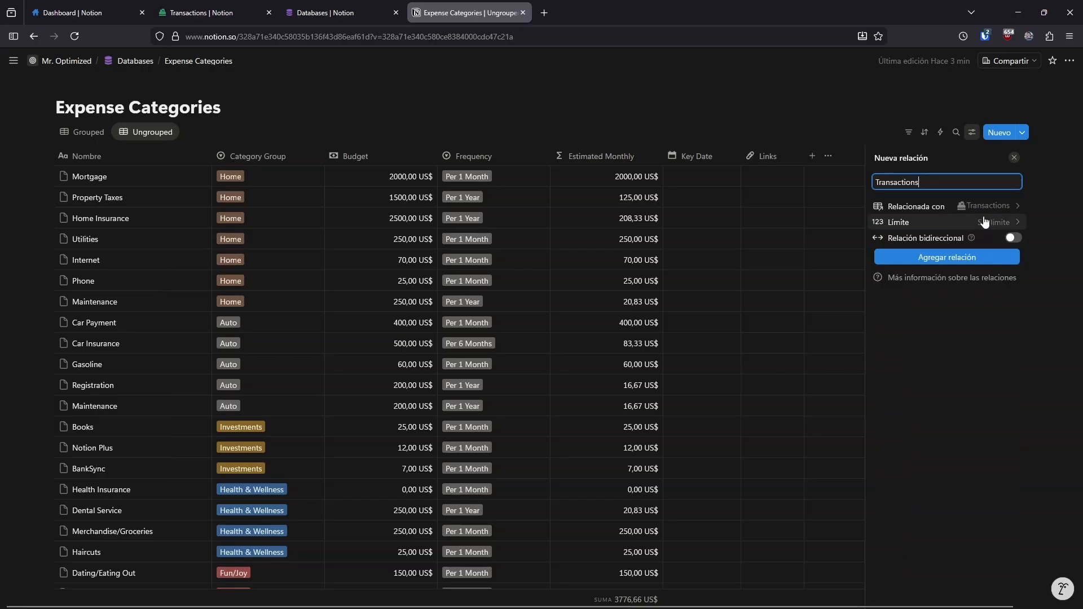
pyautogui.moveTo(955, 239)
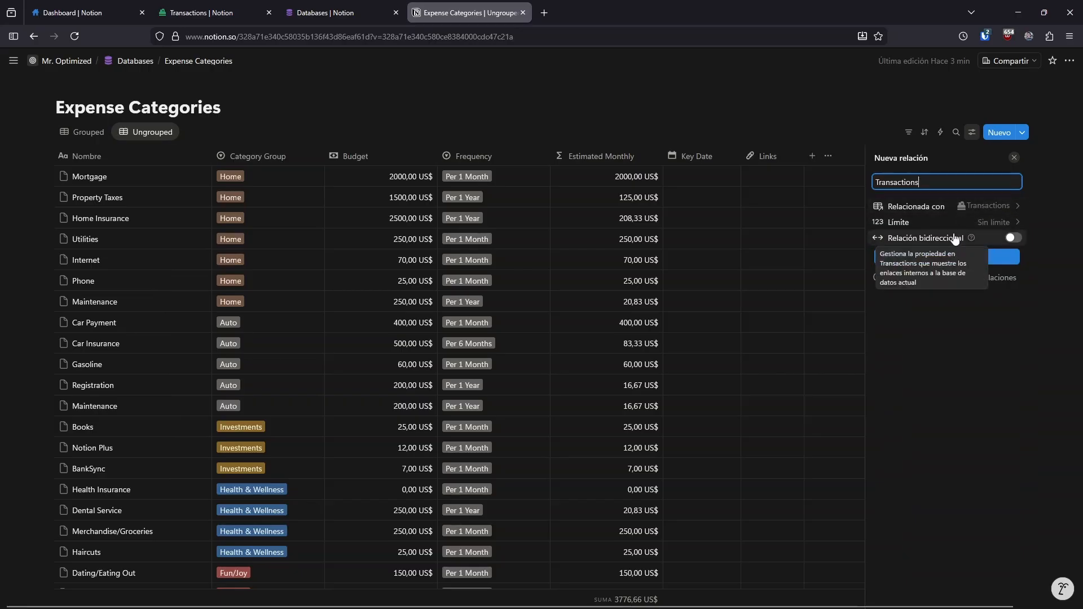
pyautogui.click(1014, 239)
pyautogui.moveTo(939, 242)
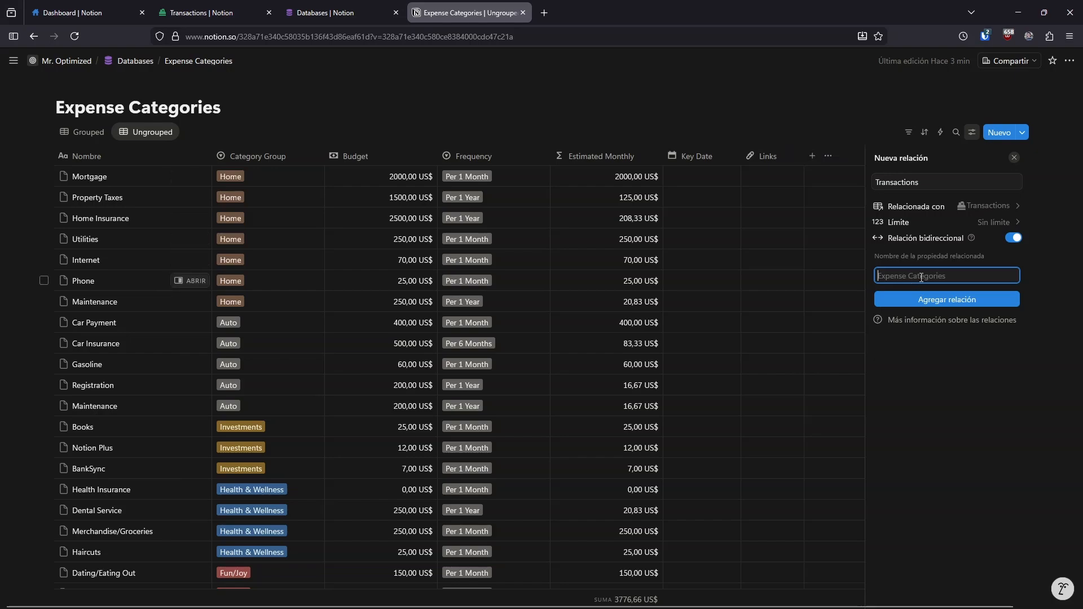
pyautogui.write('Ex')
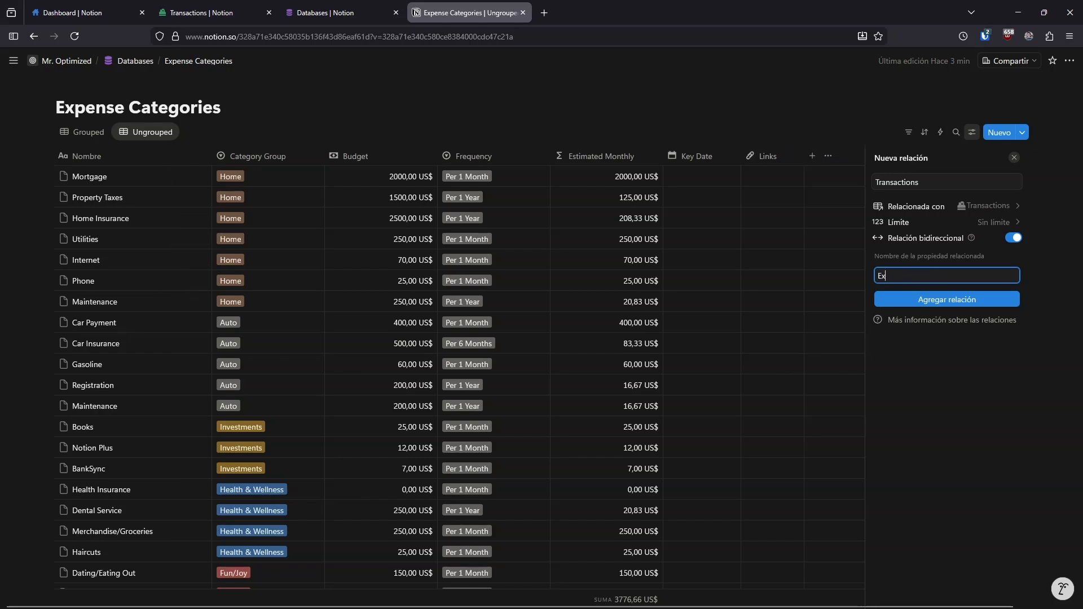
pyautogui.write('pense Category')
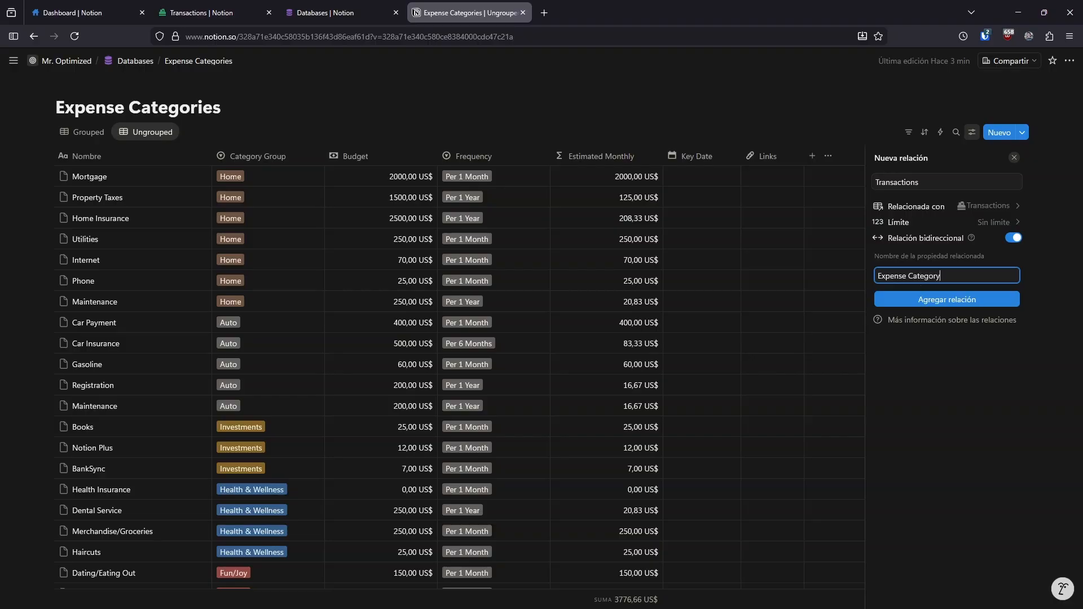
pyautogui.click(919, 301)
# Limit the Expense Category relation in the new Transactions database to 1 page, and check the Expense Categories table again
pyautogui.click(845, 160)
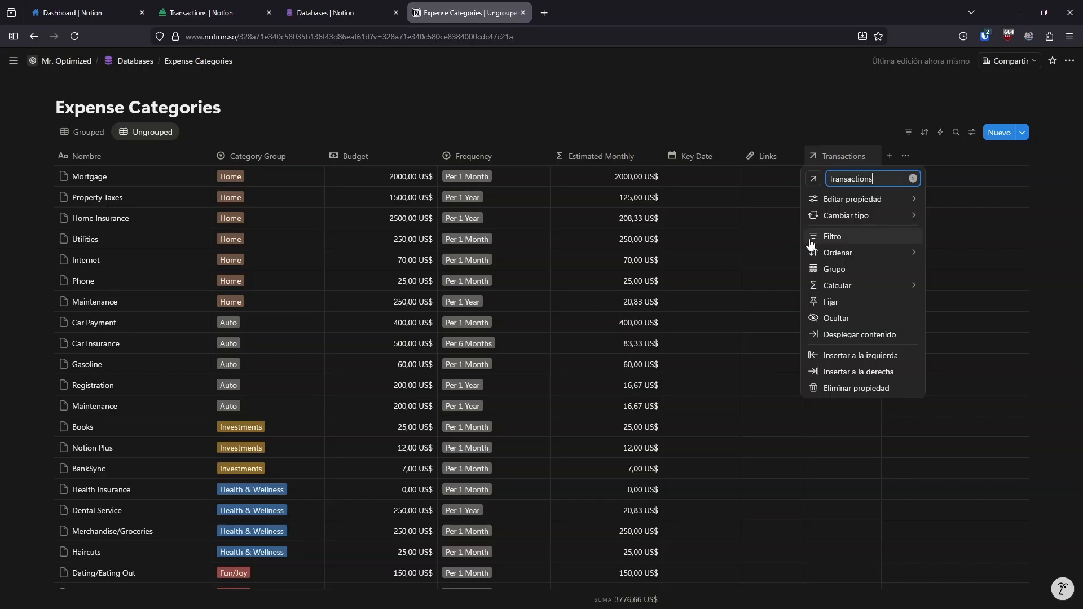
pyautogui.moveTo(858, 199)
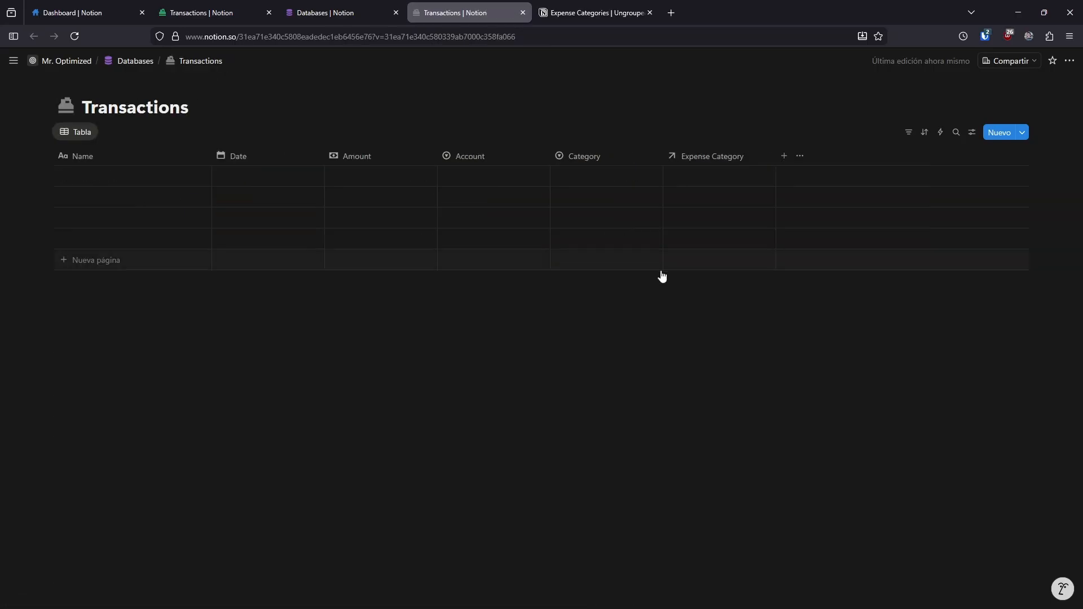
pyautogui.click(711, 157)
pyautogui.moveTo(754, 205)
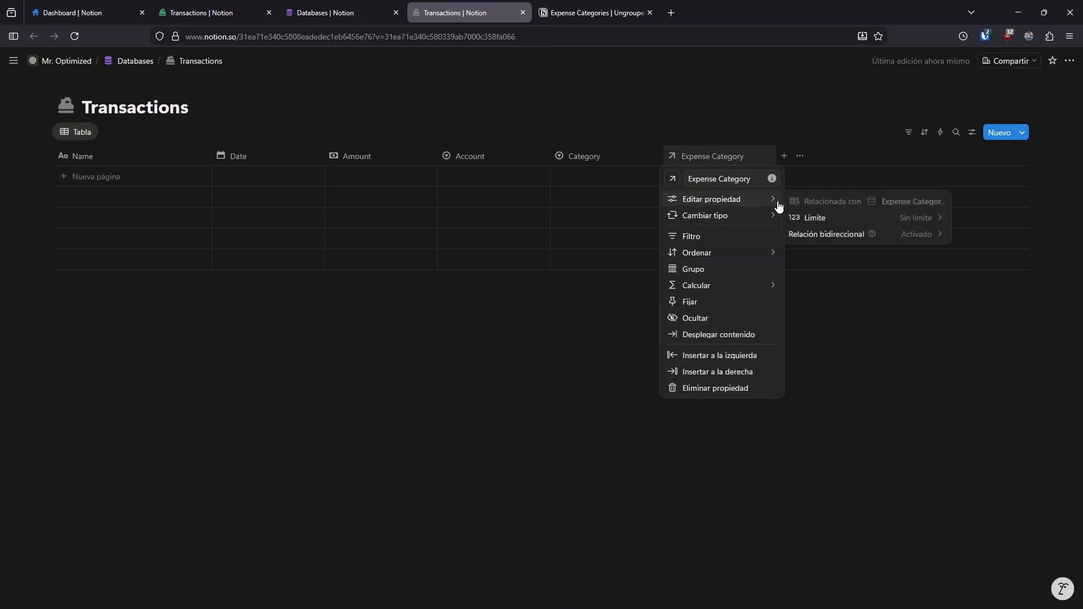
pyautogui.click(850, 219)
pyautogui.click(835, 237)
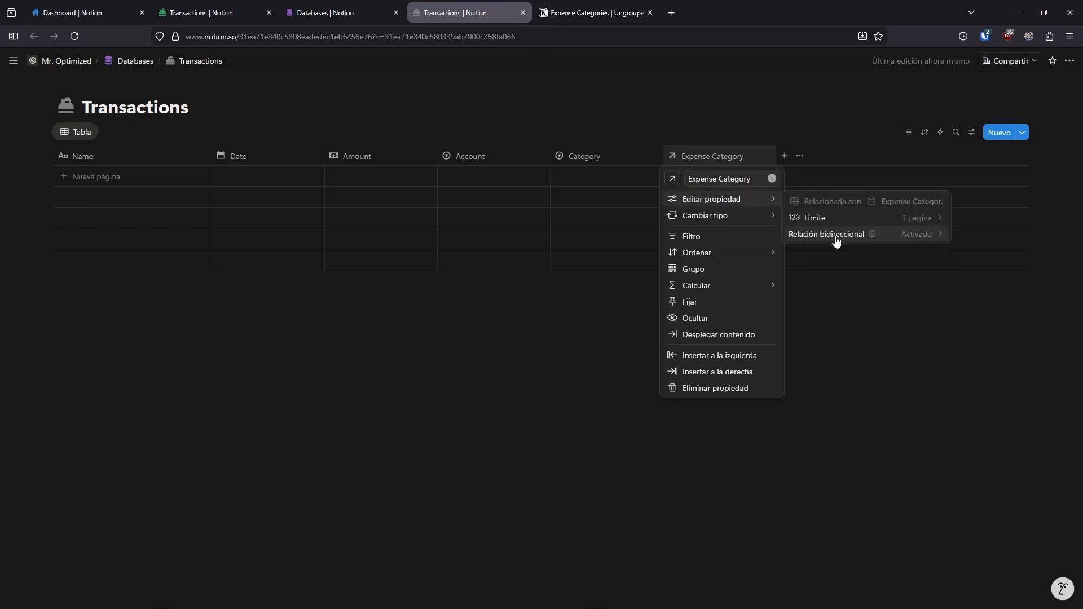
pyautogui.click(829, 314)
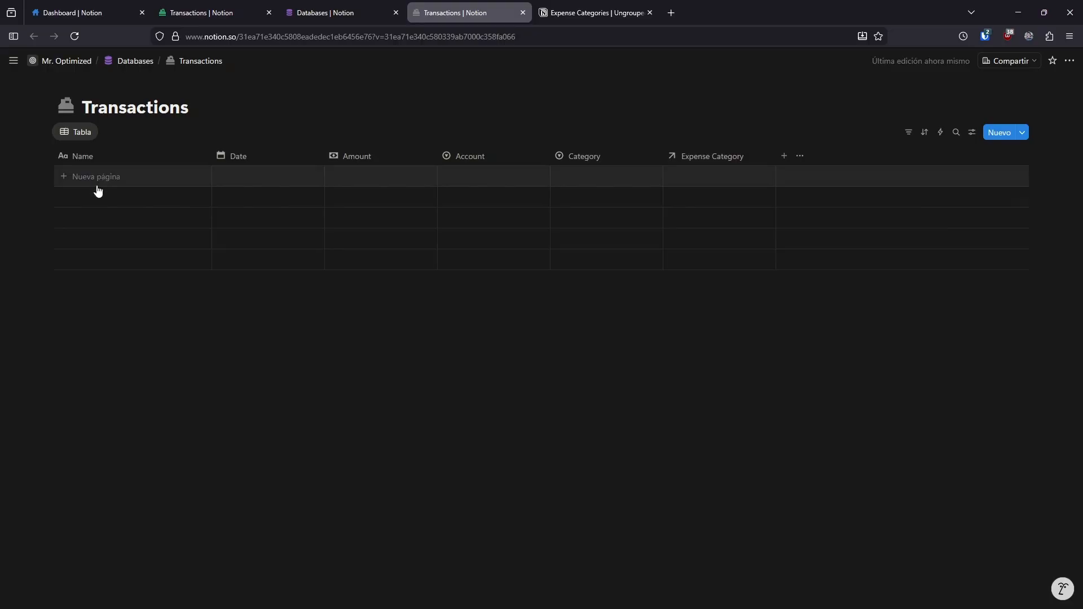
pyautogui.hotkey('ctrl', 'Tab')
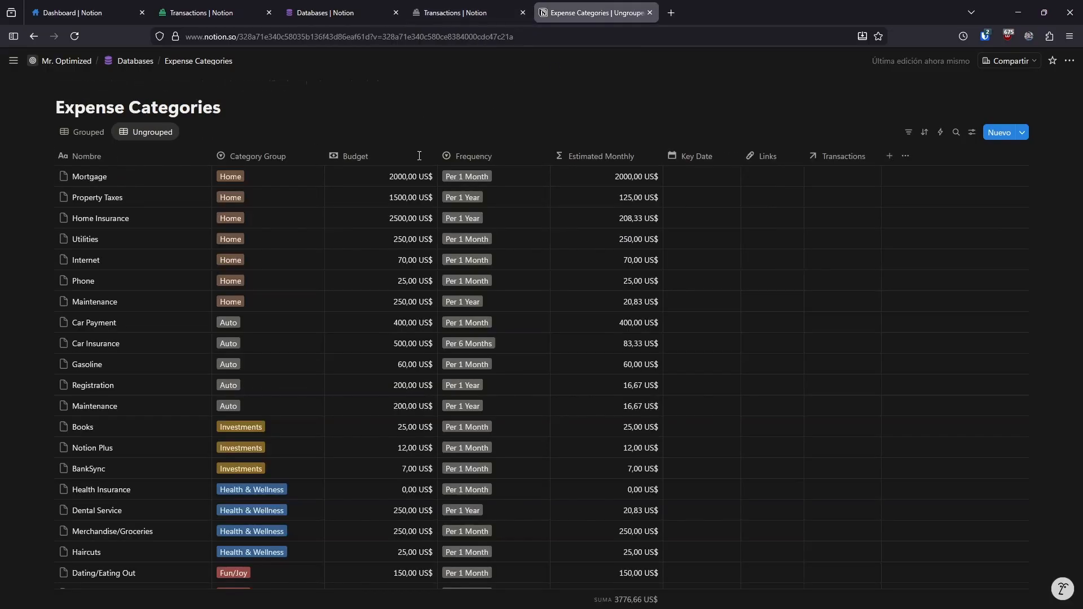
pyautogui.scroll(-2, 145, 286)
pyautogui.scroll(2, 157, 363)
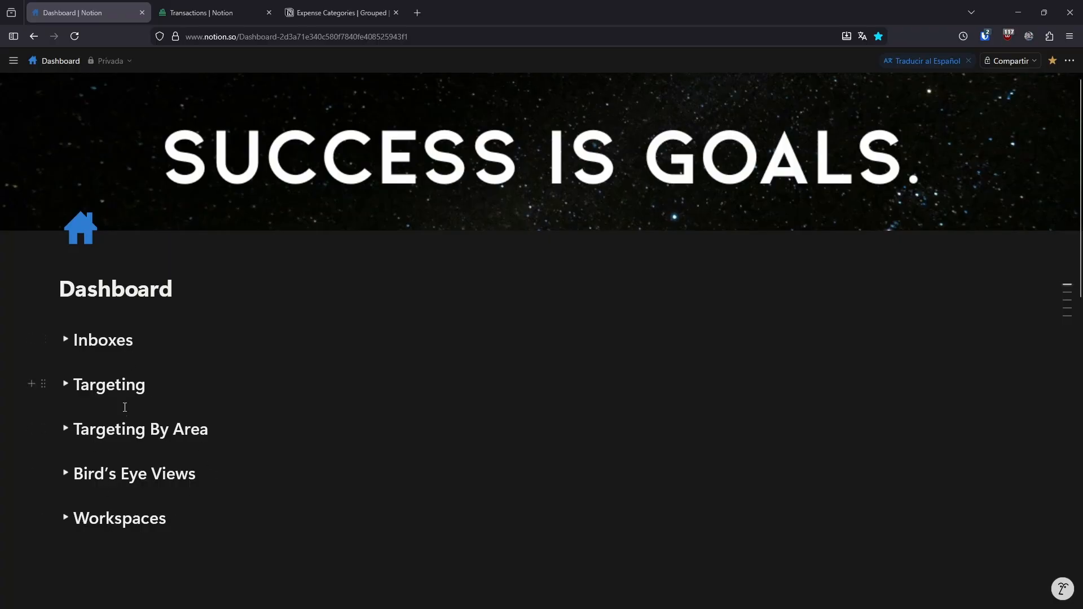
# Expand Inboxes and its Transactions section on the Dashboard, and open the category choices for the BANKSYNC HQ transaction
pyautogui.click(65, 340)
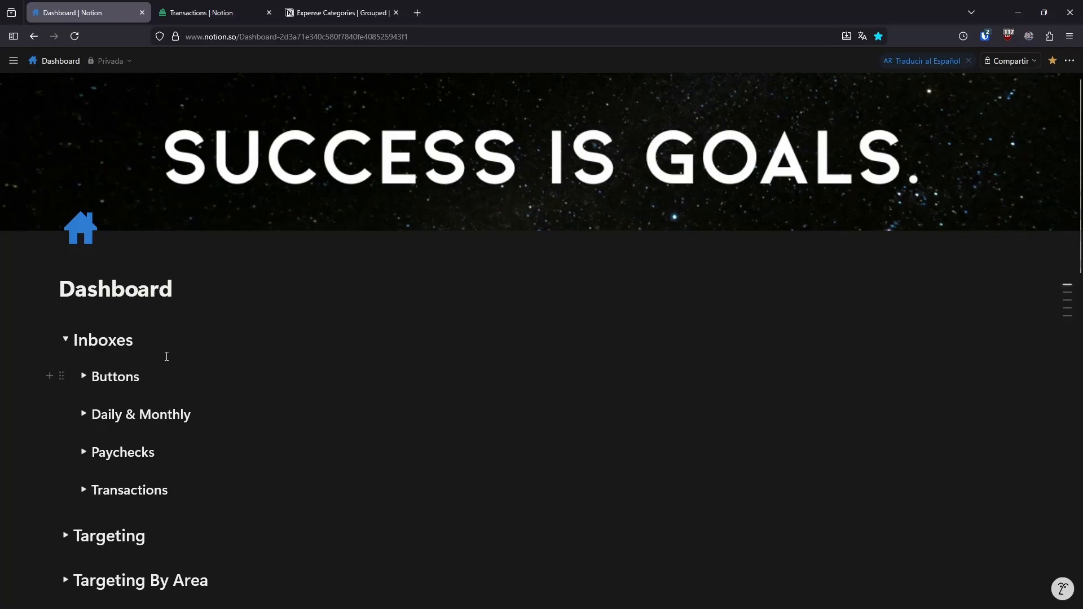
pyautogui.scroll(-3, 166, 357)
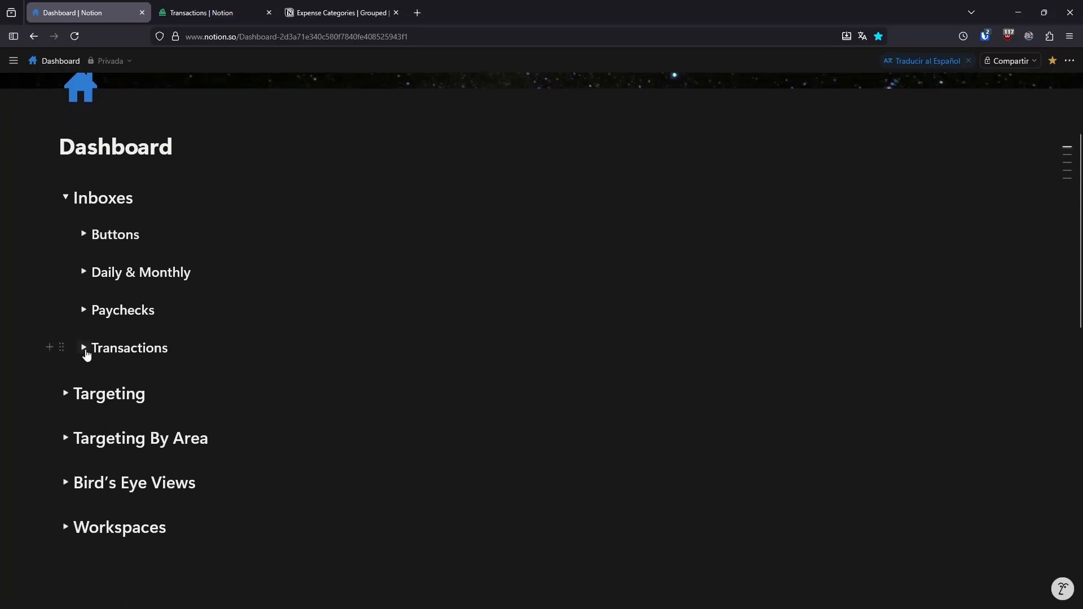
pyautogui.click(85, 349)
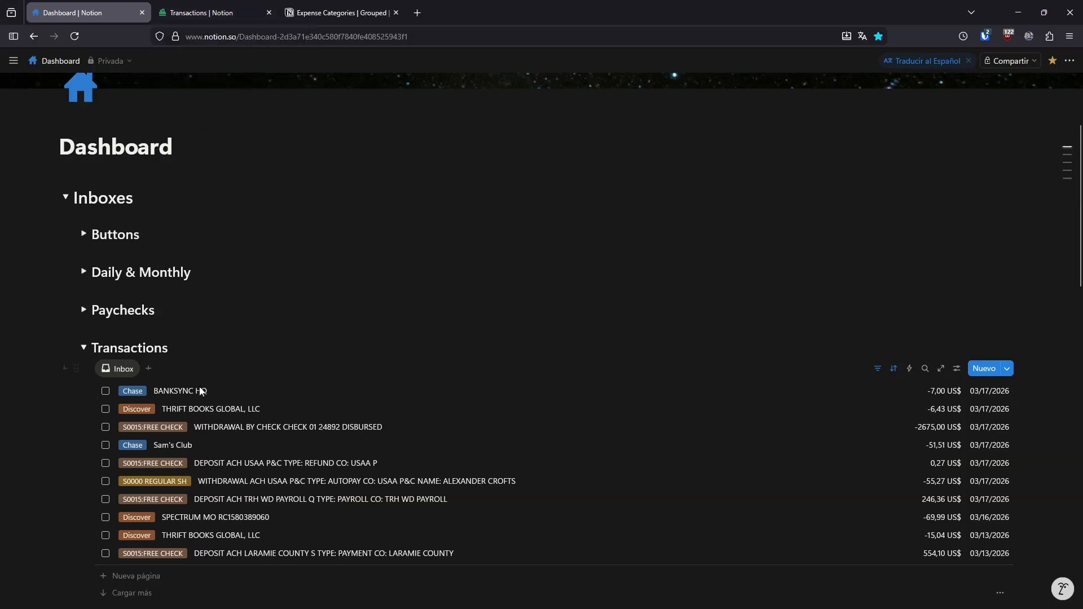
pyautogui.scroll(-2, 199, 394)
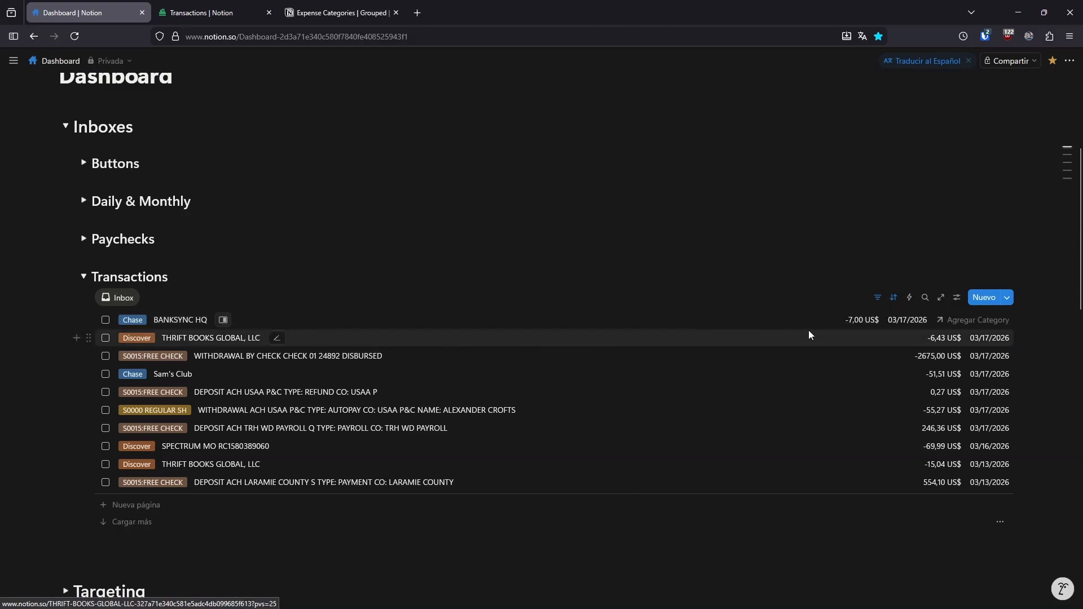
pyautogui.click(960, 320)
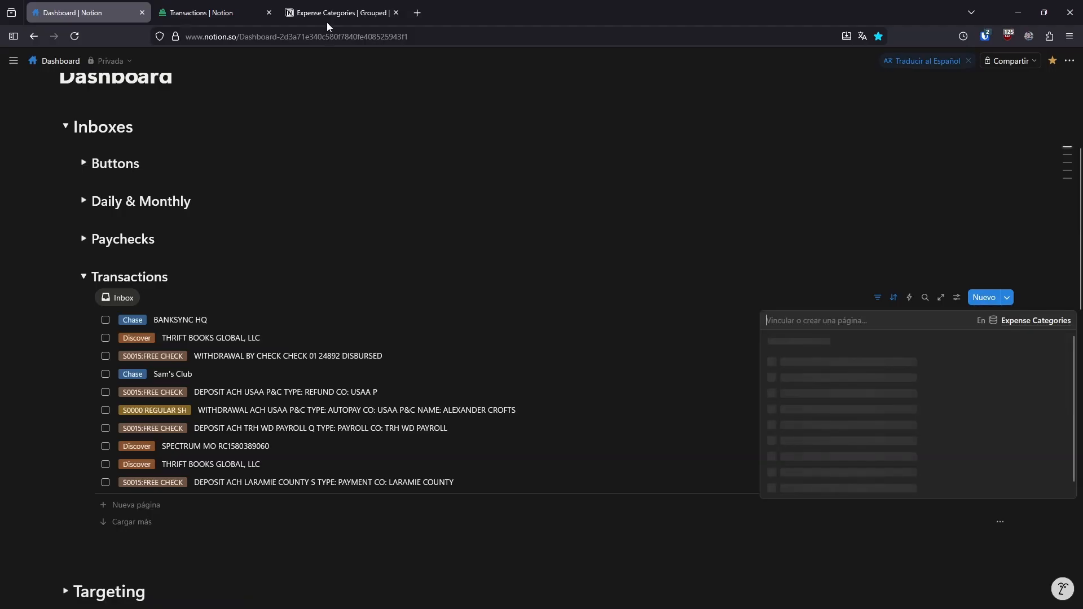
# Examine the category groups in the existing grouped Expense Categories table alongside the category choices for the Dashboard transaction
pyautogui.click(339, 13)
pyautogui.scroll(-3, 186, 401)
pyautogui.scroll(-5, 186, 400)
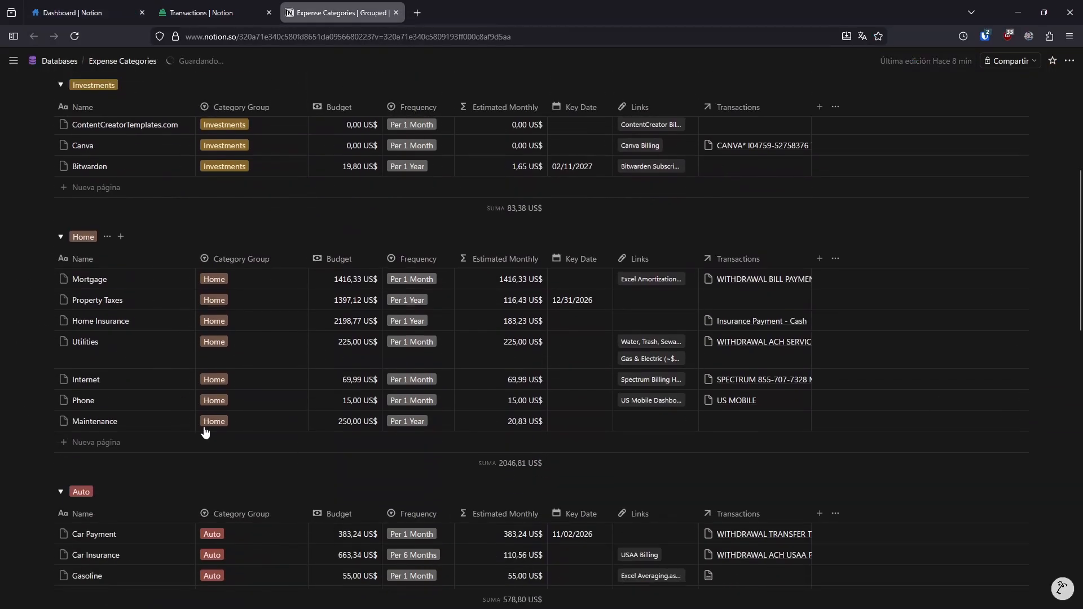
pyautogui.scroll(-7, 291, 423)
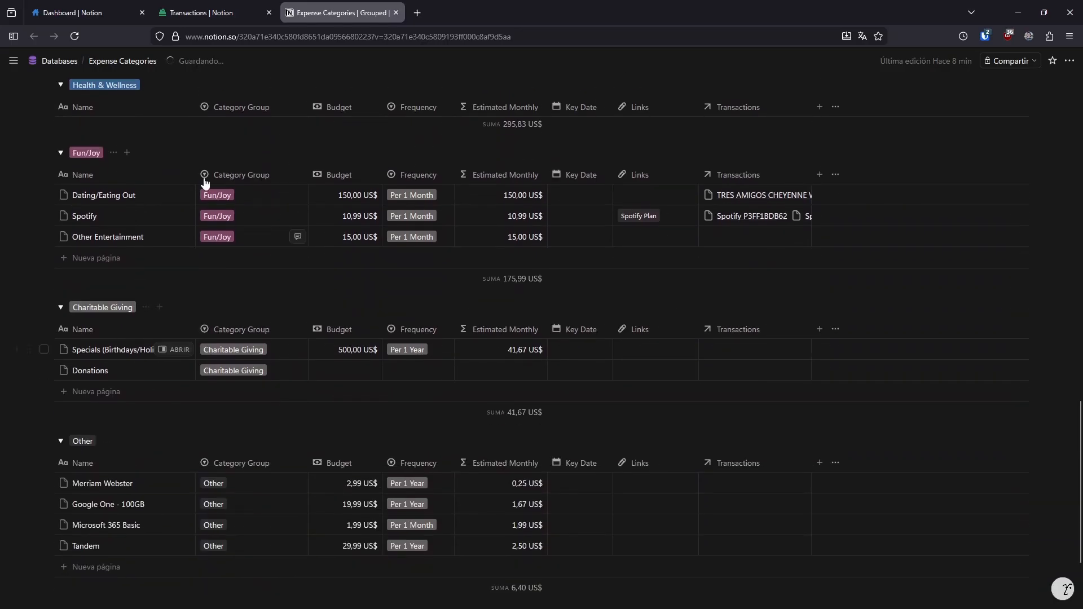
pyautogui.click(116, 9)
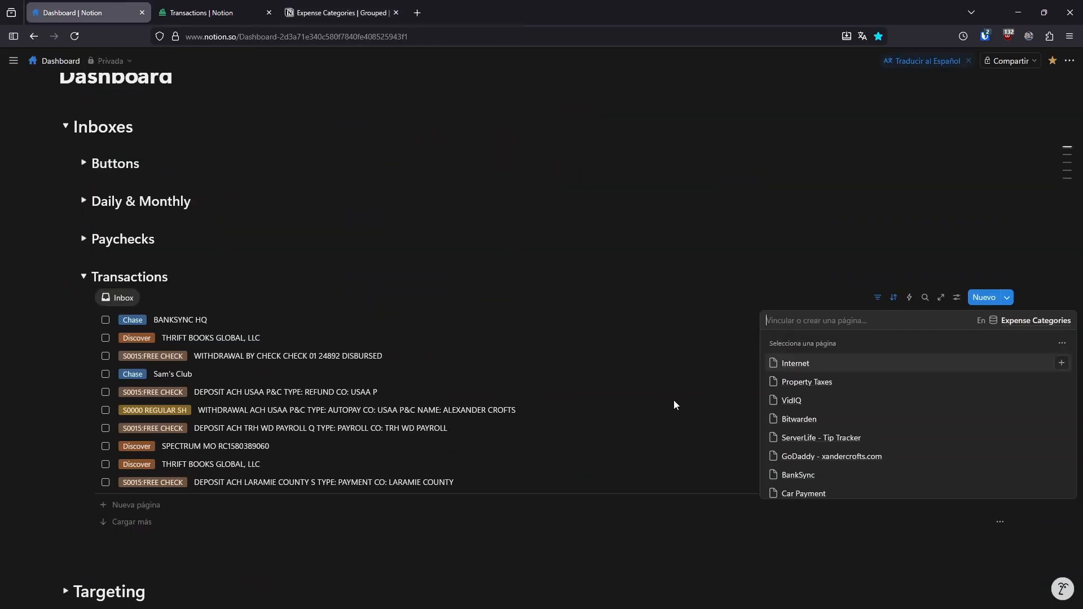
pyautogui.click(335, 13)
pyautogui.scroll(-1, 135, 411)
pyautogui.scroll(6, 135, 406)
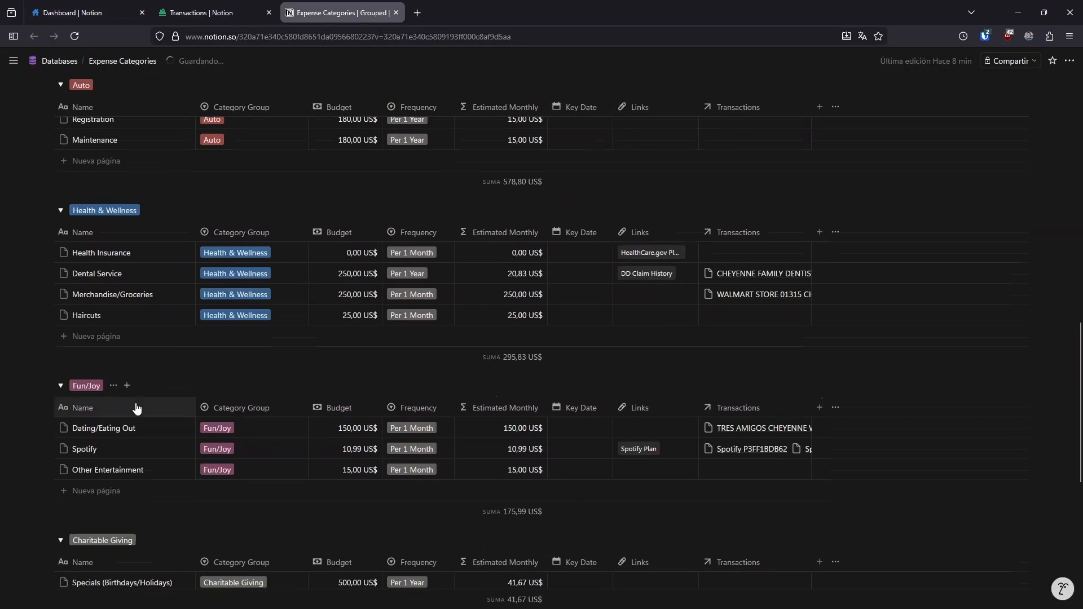
pyautogui.scroll(5, 147, 395)
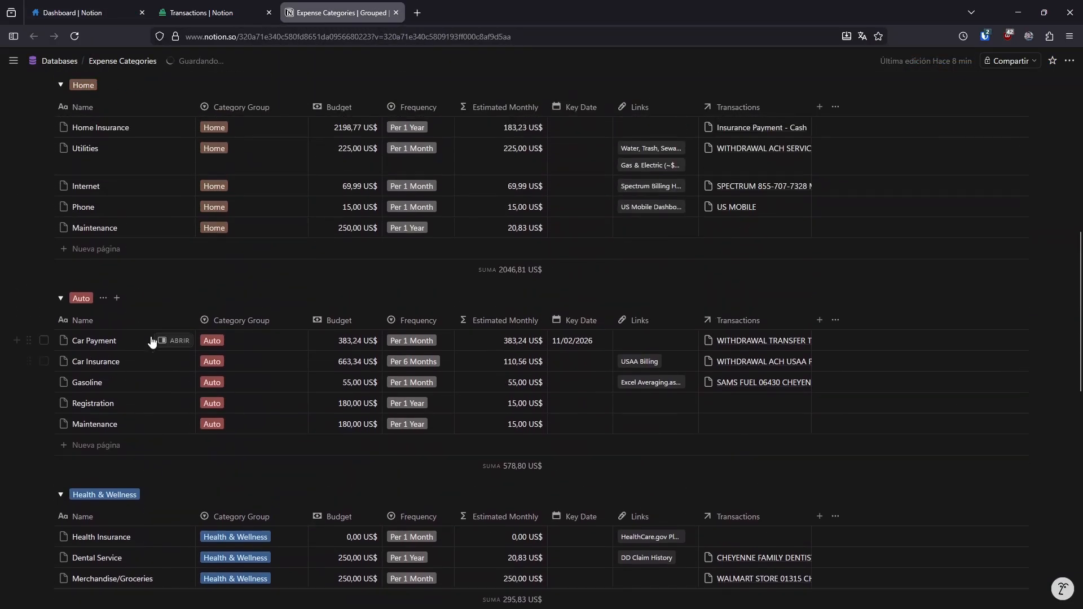
# Compare the groups in the Expense Categories table with the category choices for the Dashboard's BANKSYNC HQ transaction
pyautogui.click(101, 13)
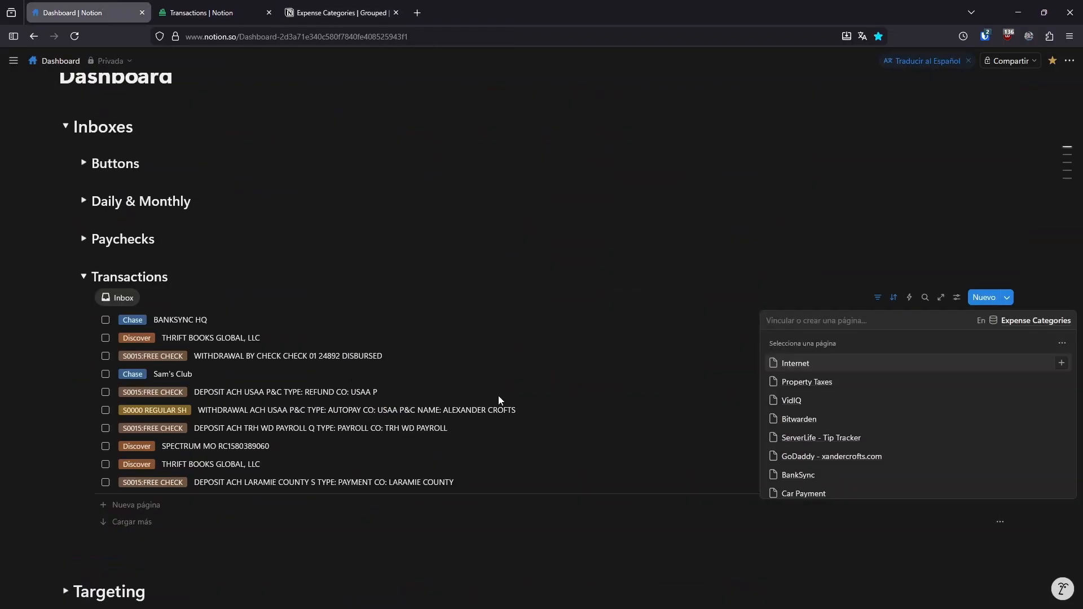
pyautogui.click(394, 6)
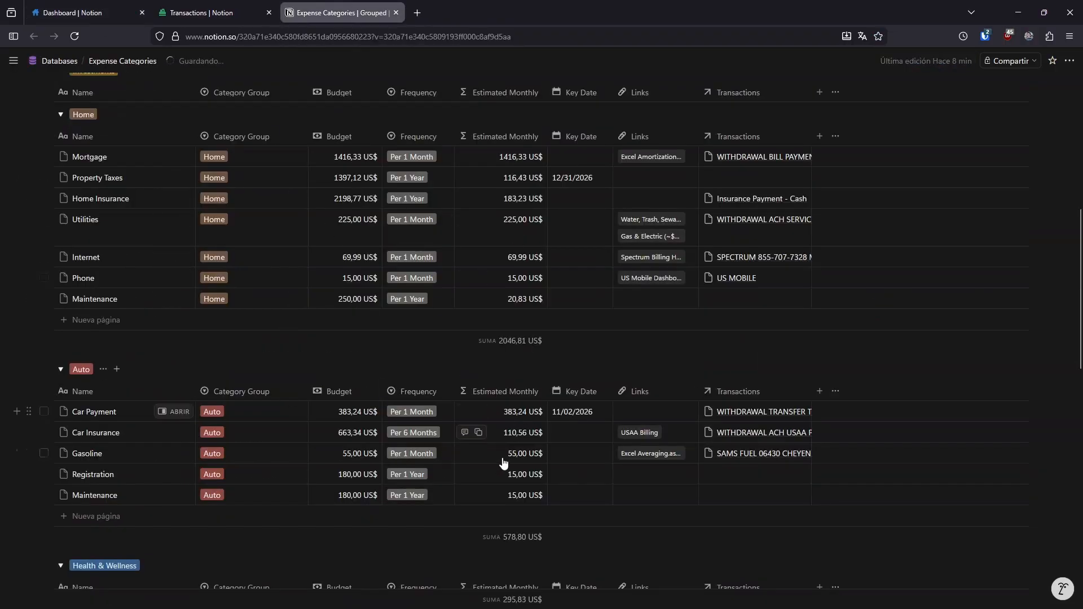
pyautogui.scroll(1, 423, 381)
pyautogui.scroll(1, 423, 381)
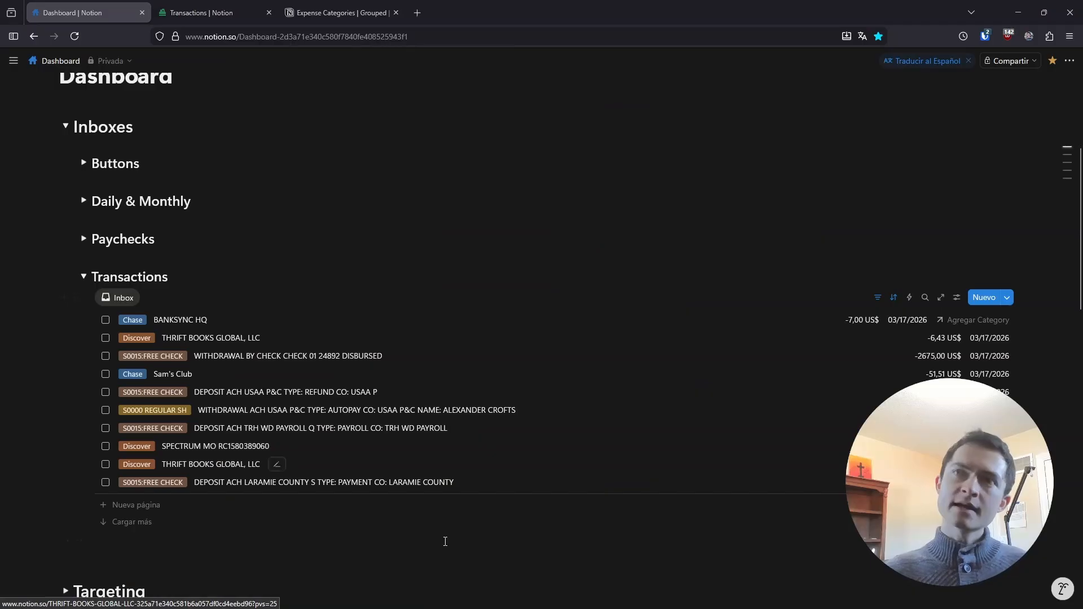
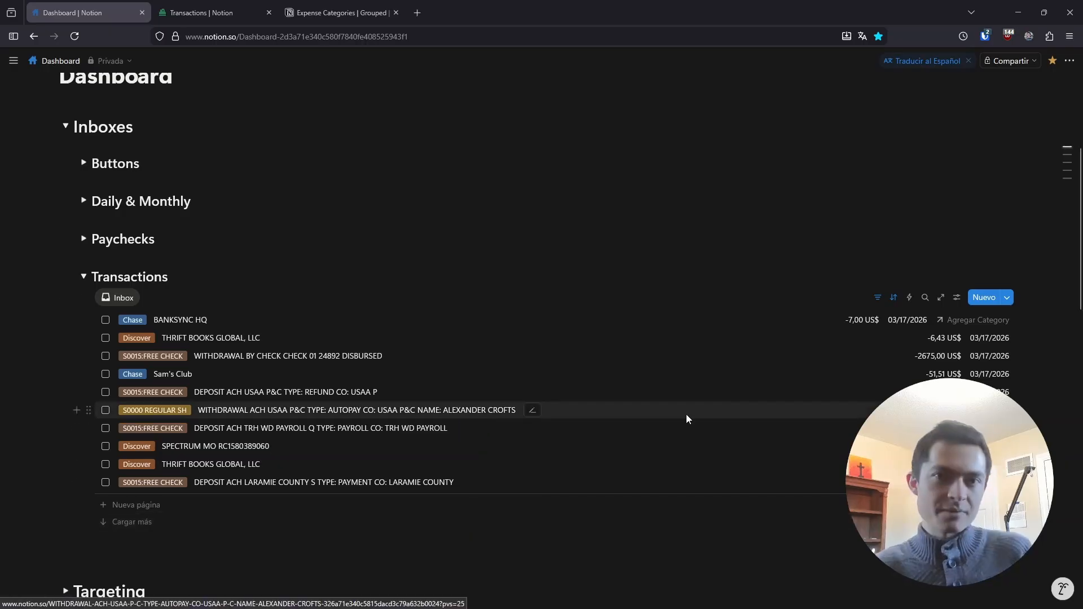
pyautogui.click(961, 321)
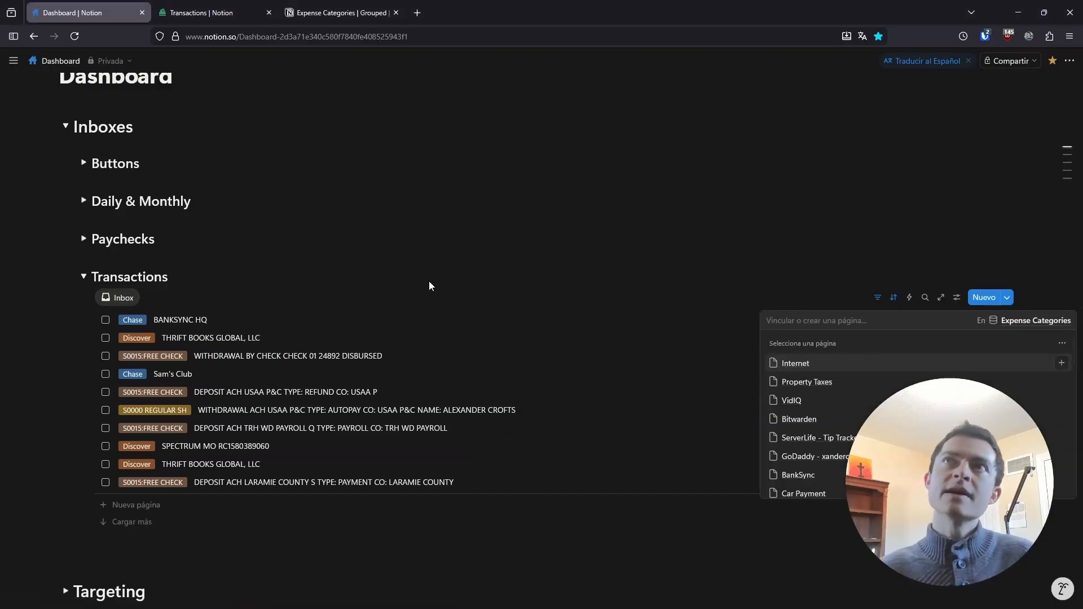
pyautogui.click(339, 12)
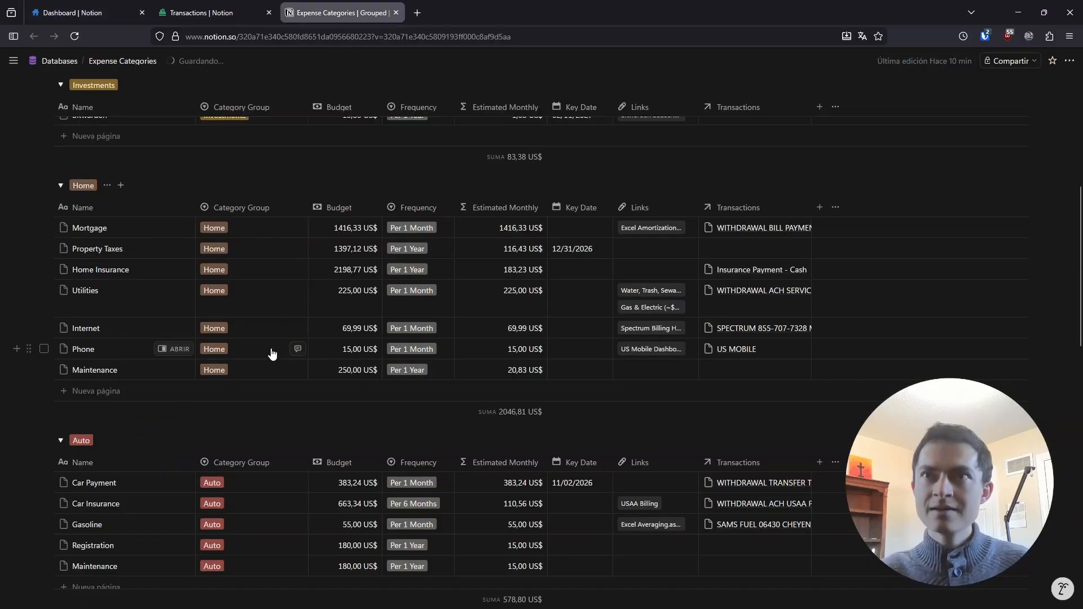
pyautogui.scroll(-9, 272, 353)
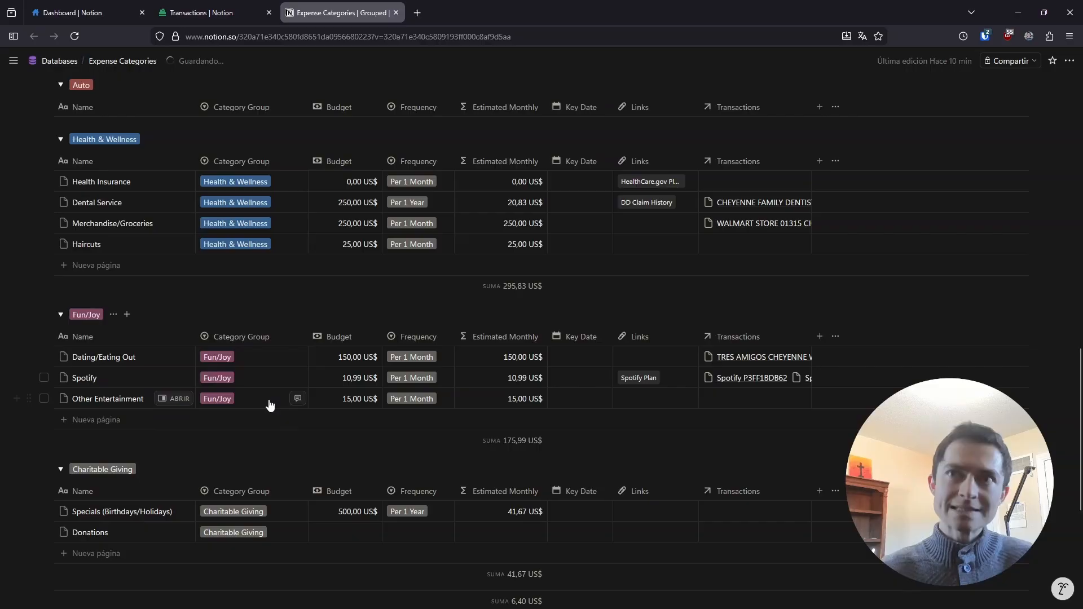
pyautogui.scroll(-2, 270, 405)
pyautogui.scroll(13, 271, 394)
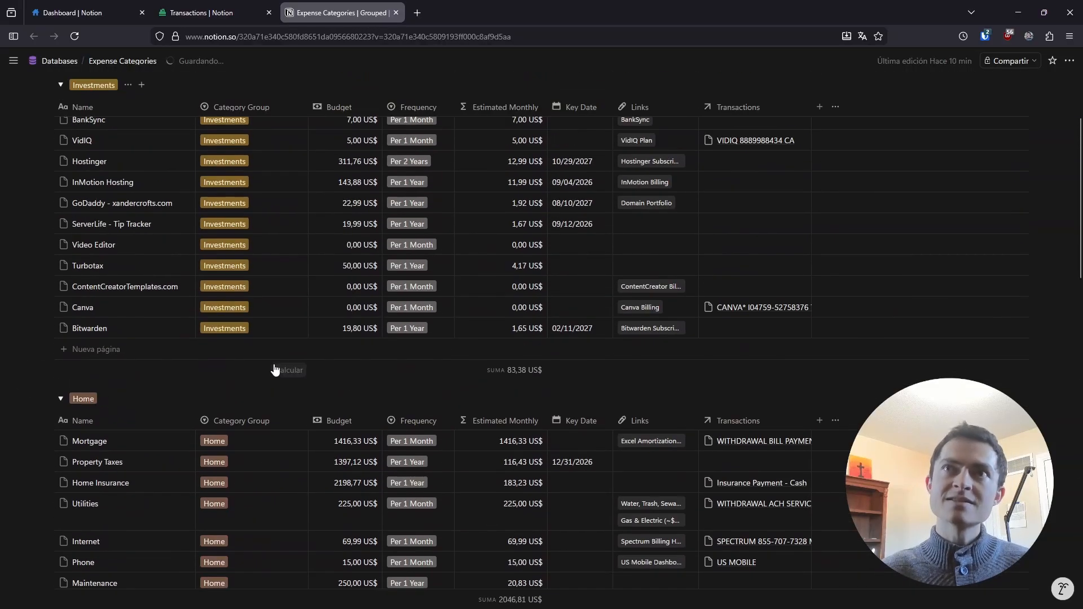
pyautogui.scroll(2, 275, 369)
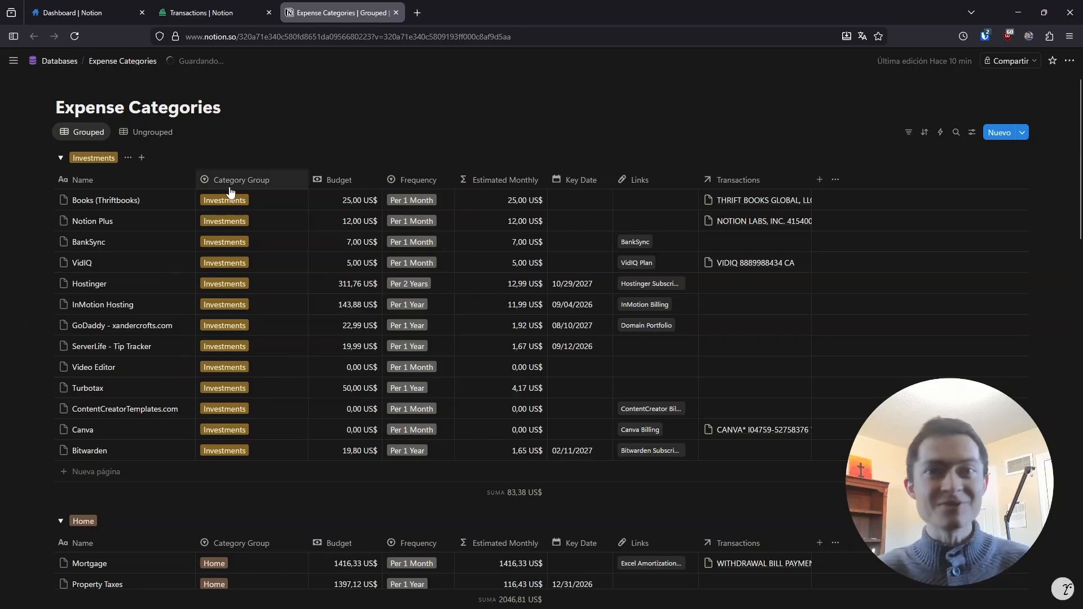
# Assign the BankSync expense category to the BANKSYNC HQ transaction in the Dashboard's Transactions inbox
pyautogui.click(87, 12)
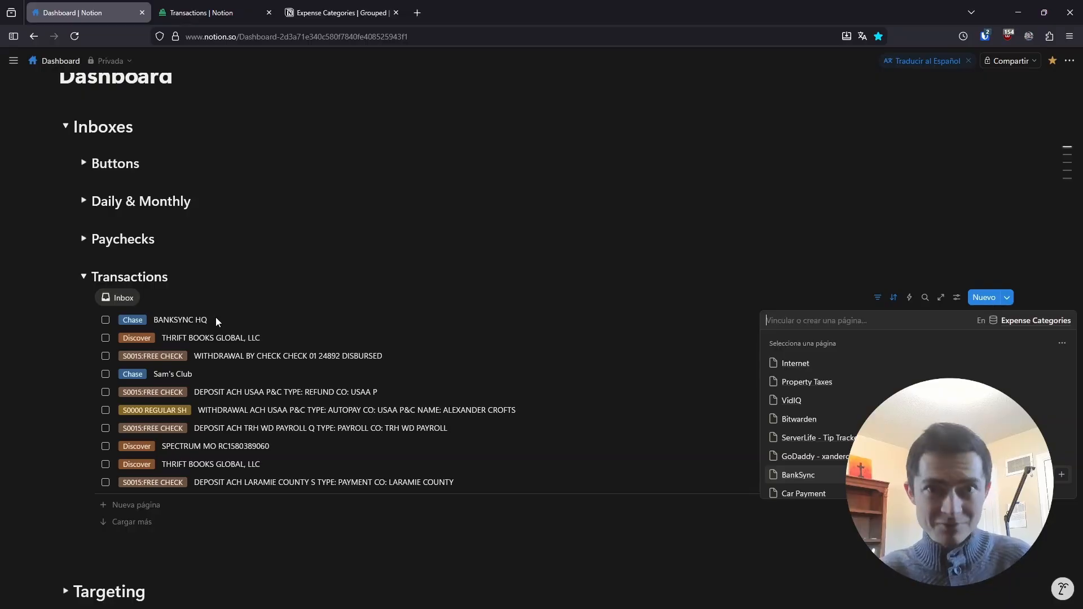
pyautogui.click(801, 478)
pyautogui.click(44, 353)
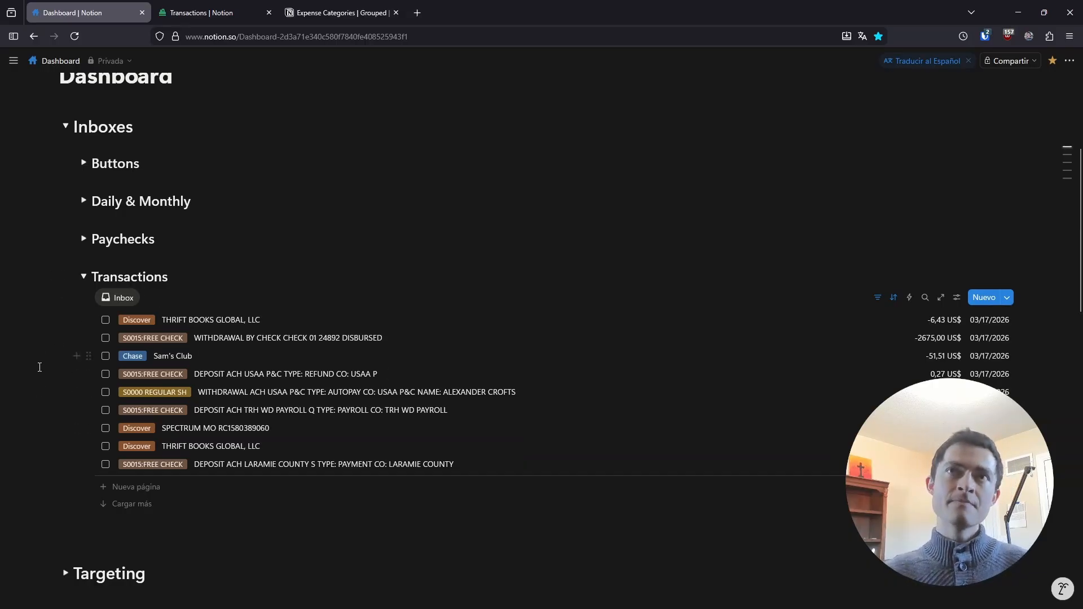
# Look over the Dashboard inbox, check the BANKSYNC HQ row's category in the Transactions database, and return to the Dashboard
pyautogui.scroll(3, 38, 364)
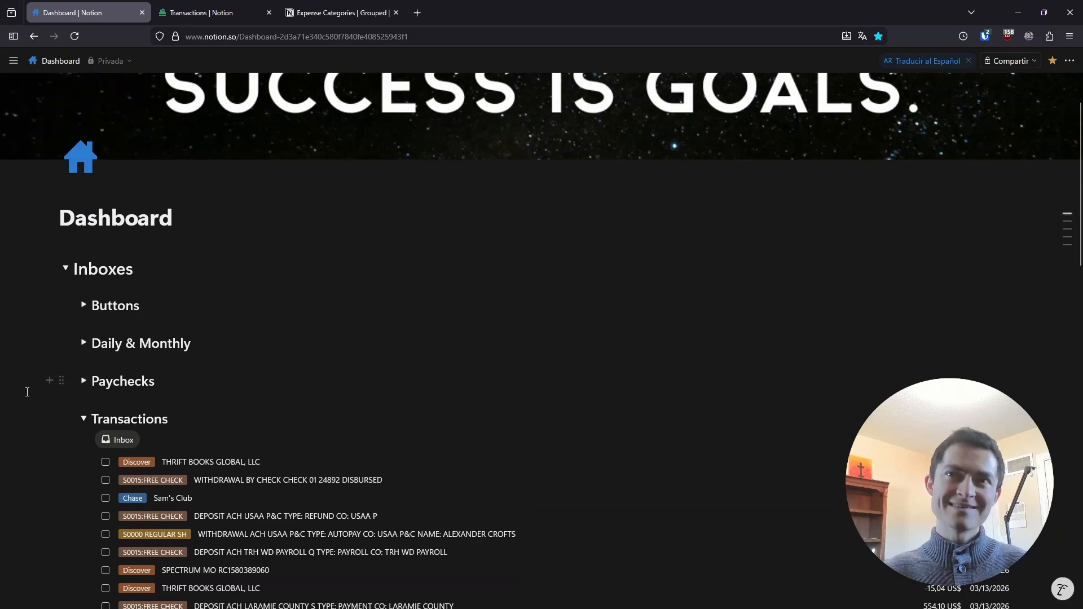
pyautogui.scroll(-2, 31, 409)
pyautogui.scroll(-2, 31, 409)
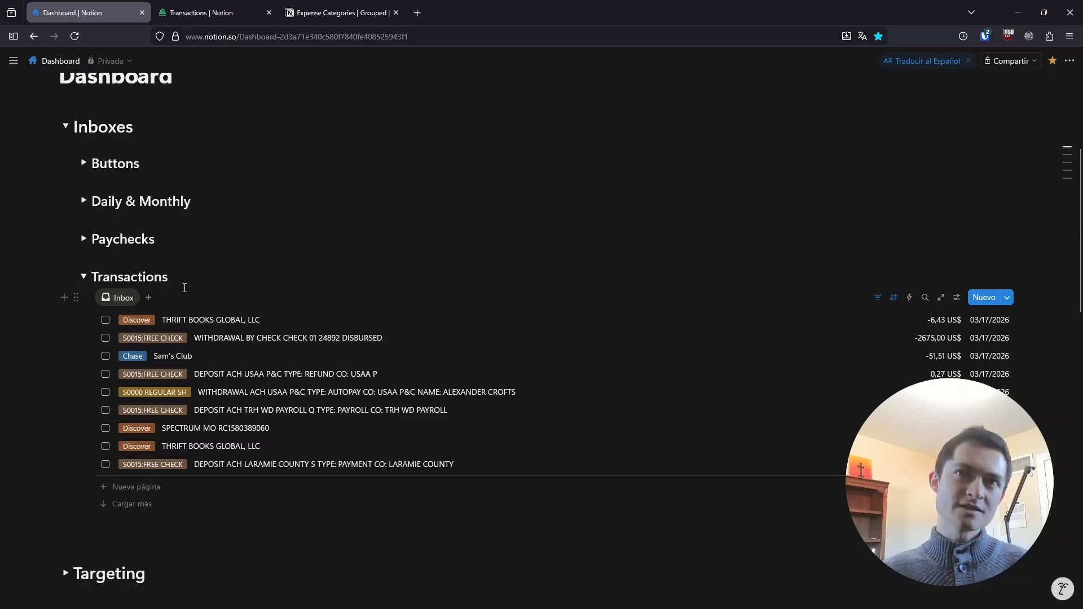
pyautogui.click(205, 13)
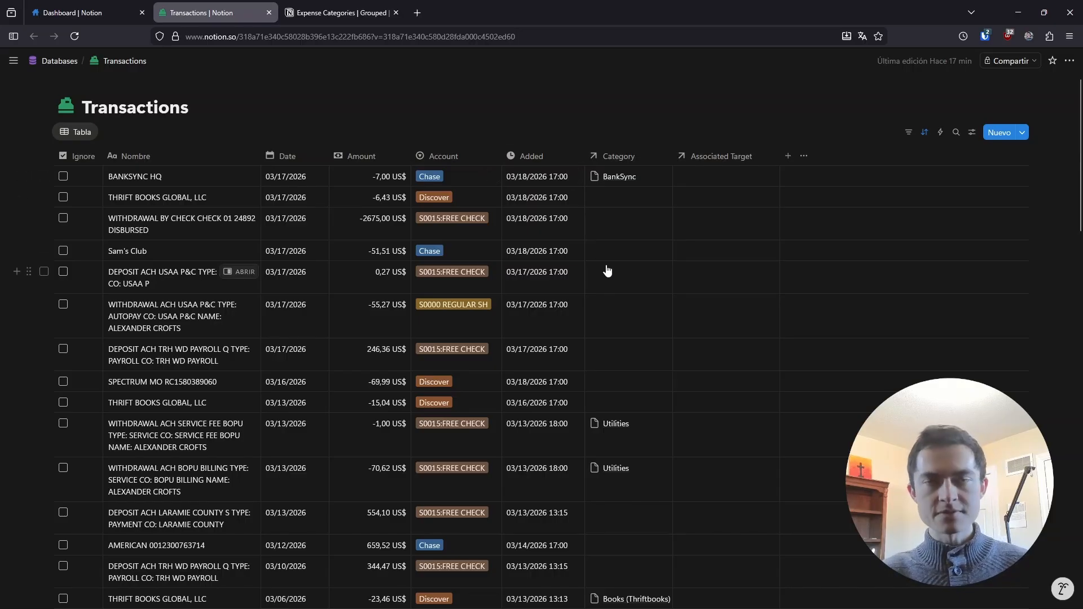
pyautogui.click(99, 14)
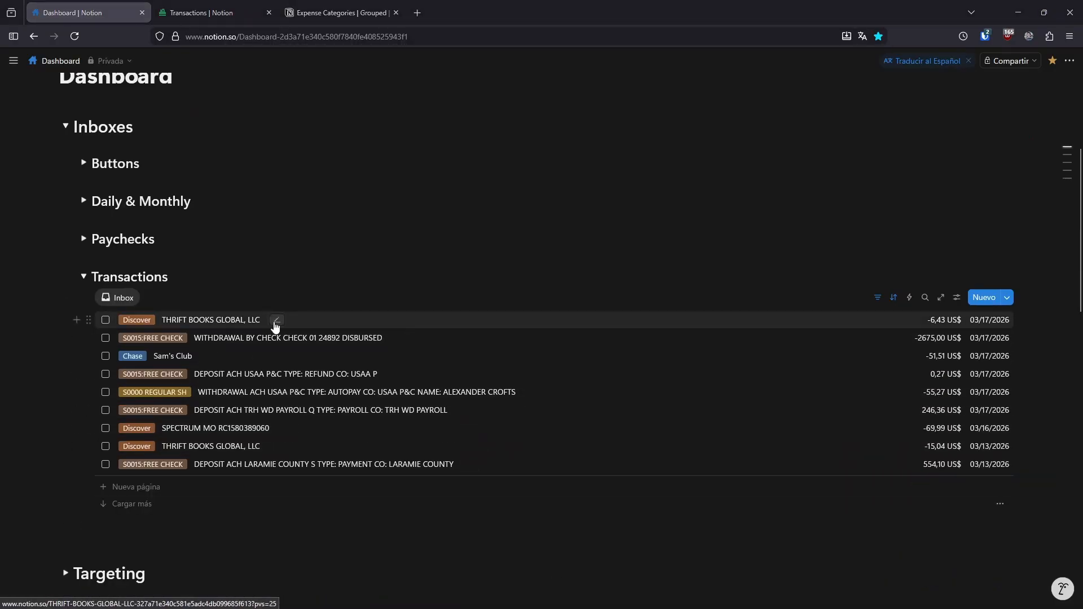
# Assign the Books (Thriftbooks) category to the THRIFT BOOKS GLOBAL, LLC transaction dated 03/17/2026 in the inbox
pyautogui.click(276, 321)
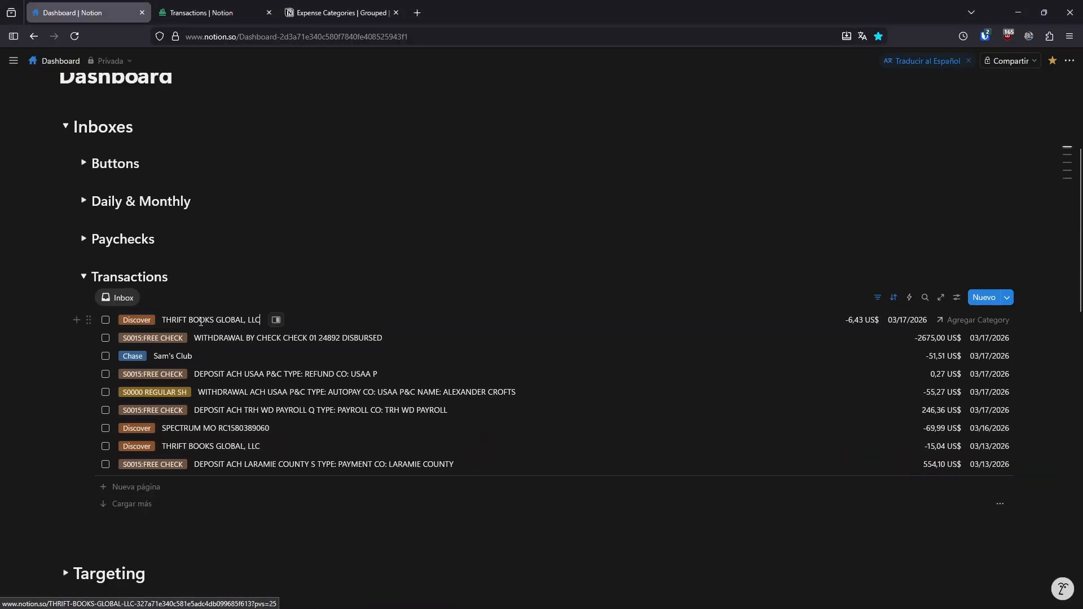
pyautogui.click(952, 321)
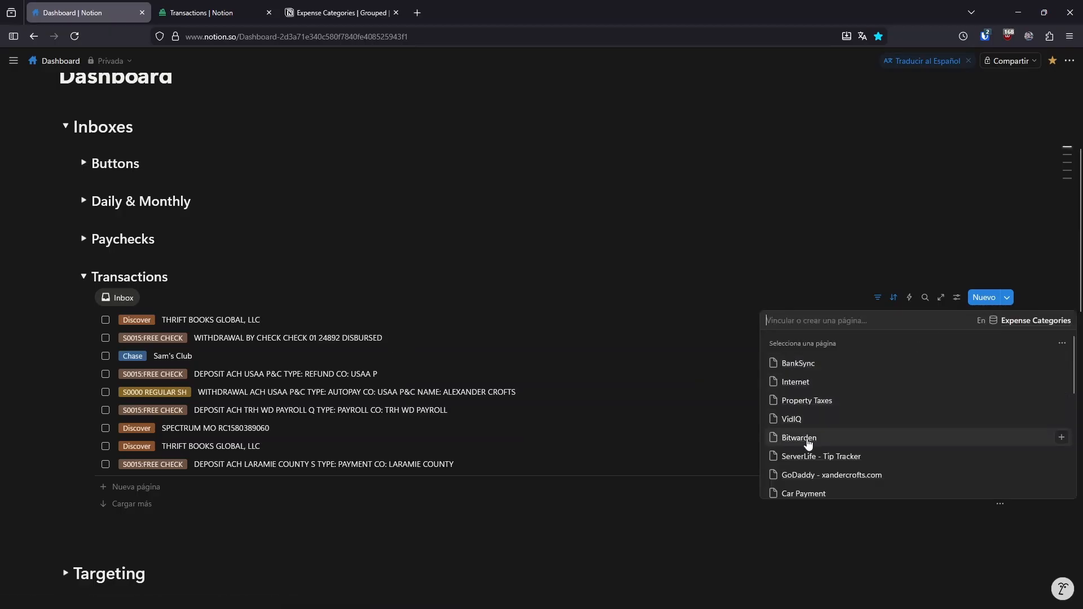
pyautogui.write('b')
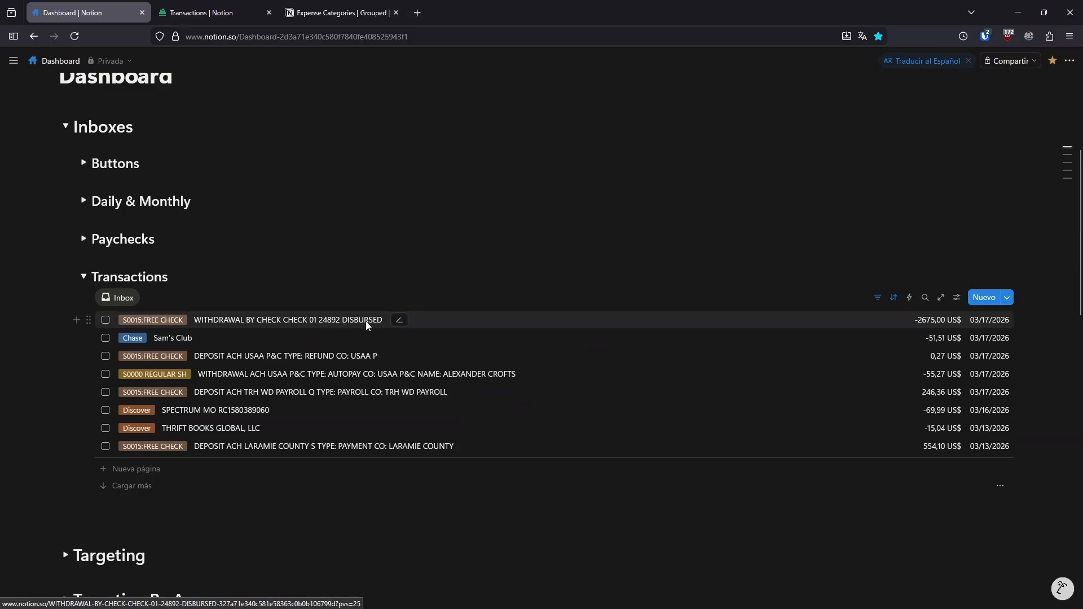
# Examine the category choices for the withdrawal-by-check transaction alongside the grouped Expense Categories table, leaving the transaction uncategorized
pyautogui.click(398, 321)
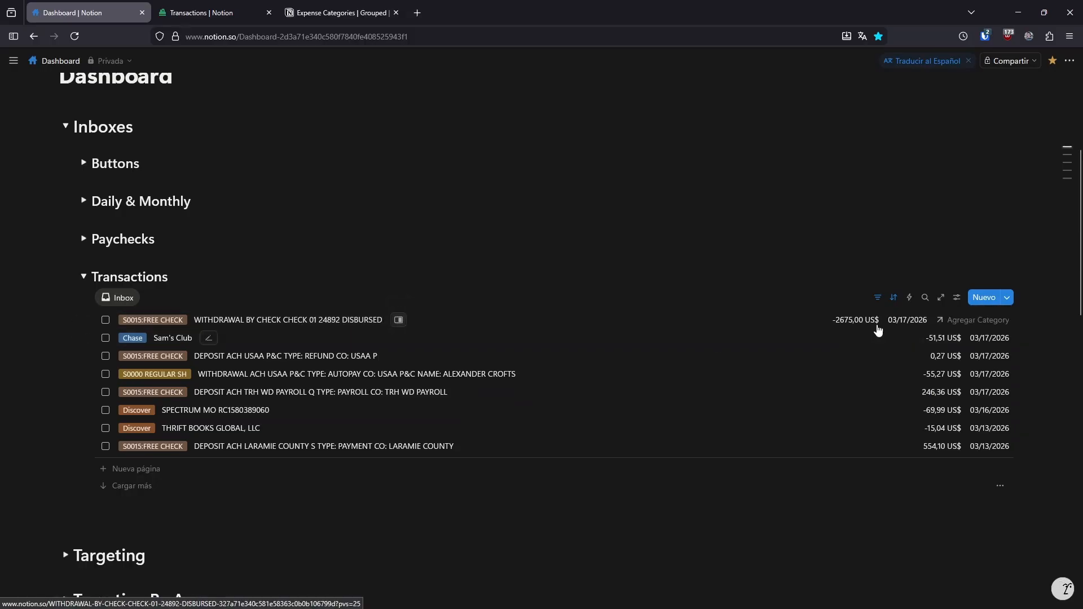
pyautogui.click(955, 320)
pyautogui.scroll(-2, 824, 429)
pyautogui.scroll(-4, 815, 451)
pyautogui.click(341, 13)
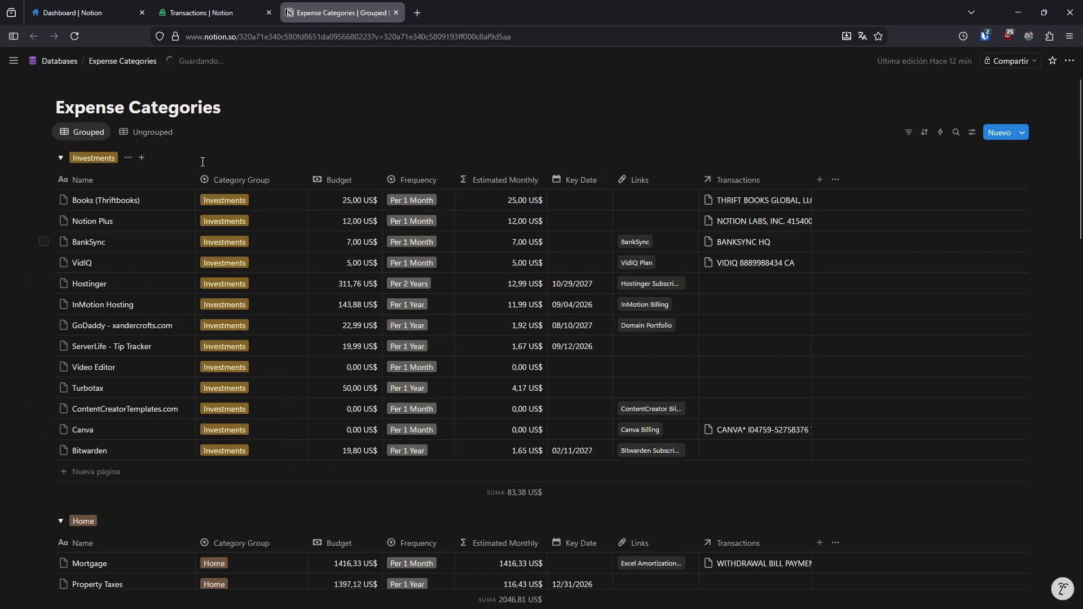
pyautogui.scroll(-20, 361, 254)
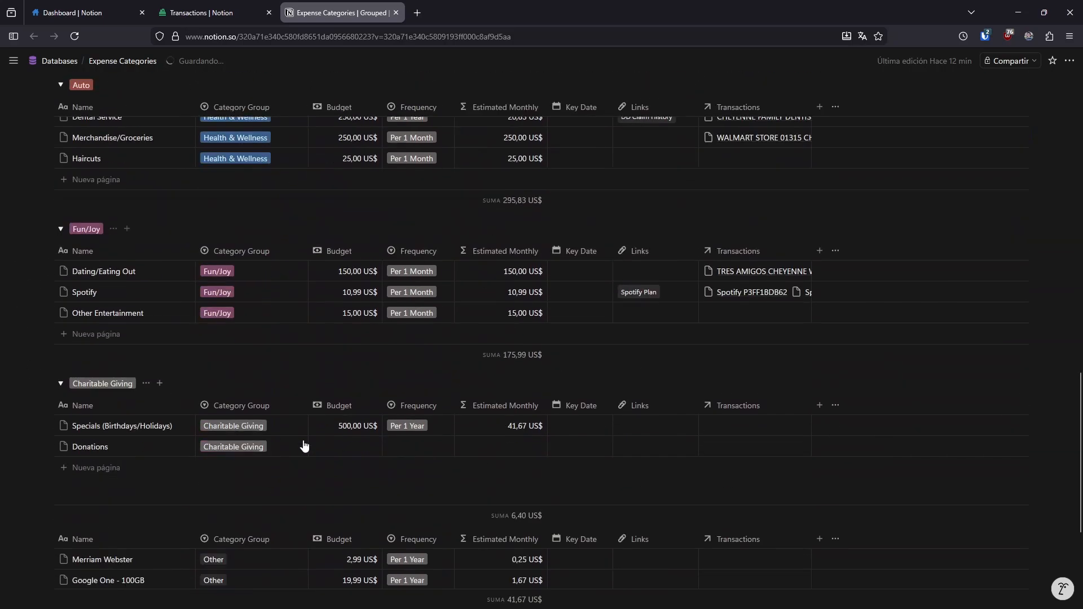
pyautogui.scroll(12, 312, 473)
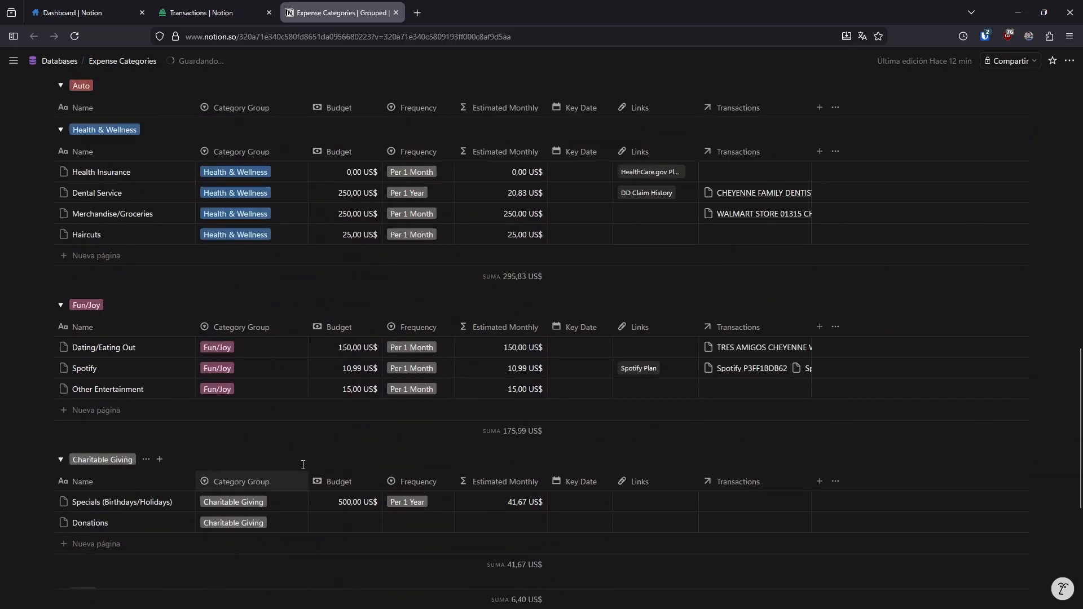
pyautogui.scroll(10, 306, 448)
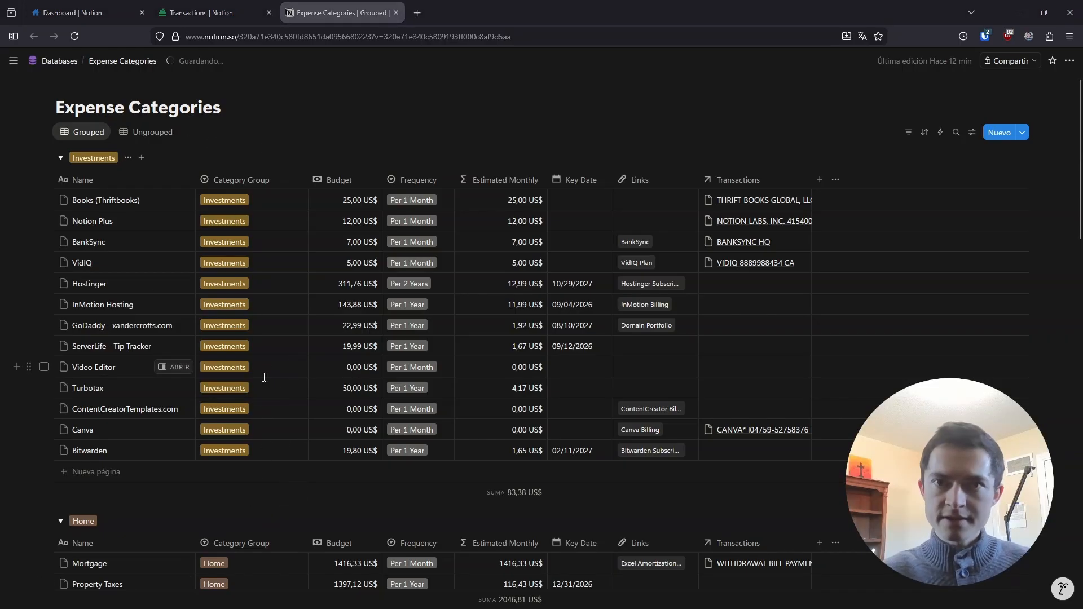
pyautogui.click(85, 12)
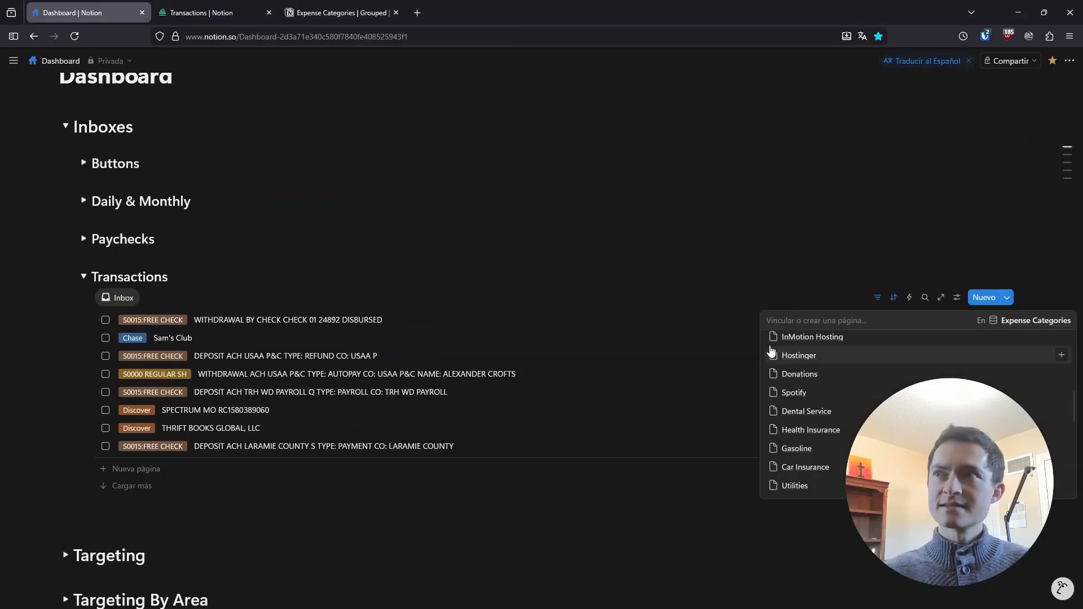
pyautogui.click(303, 315)
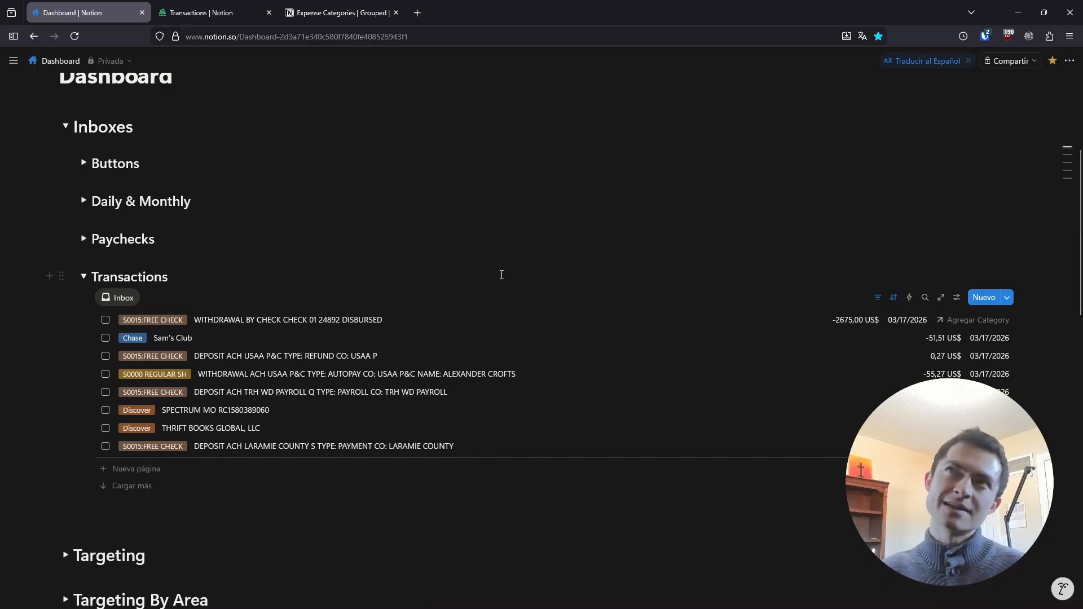
# Review the Expense Categories table against the Dashboard inbox transactions and return to the Dashboard
pyautogui.click(351, 20)
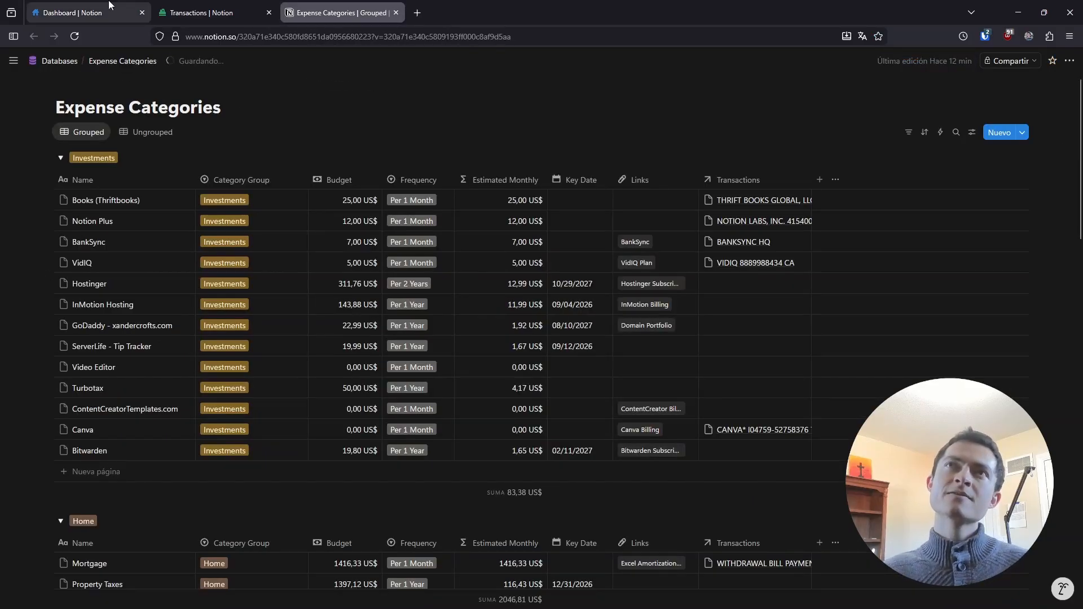
pyautogui.click(91, 12)
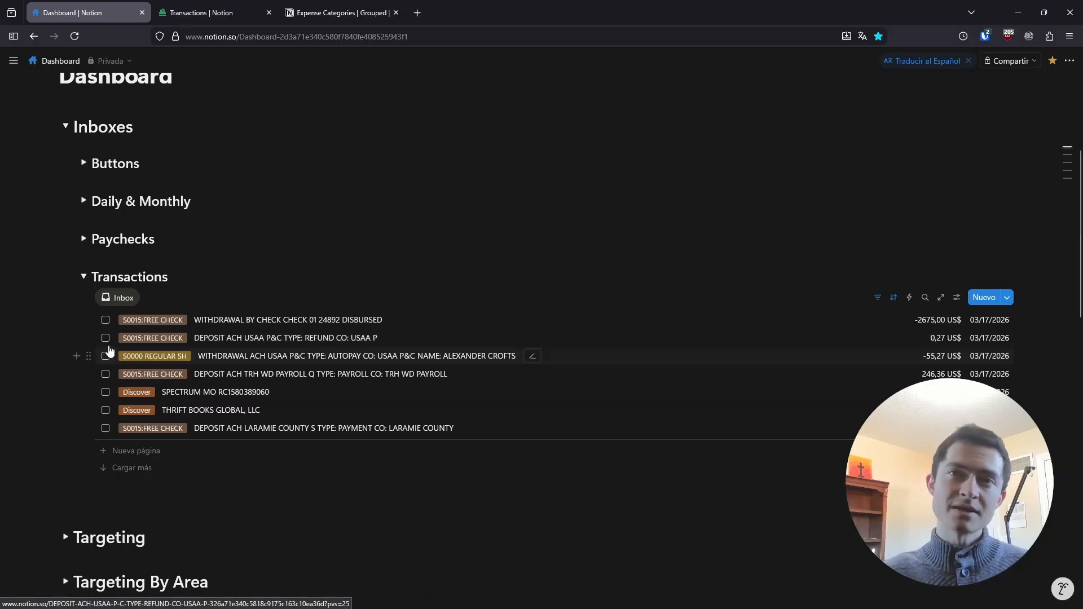
pyautogui.click(194, 6)
pyautogui.click(338, 13)
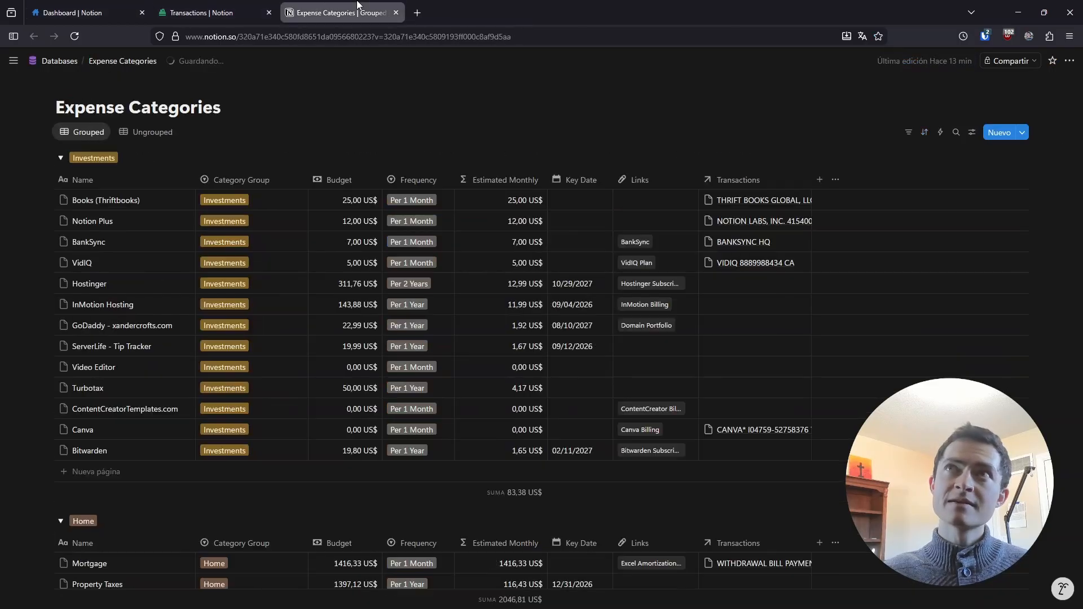
pyautogui.click(84, 13)
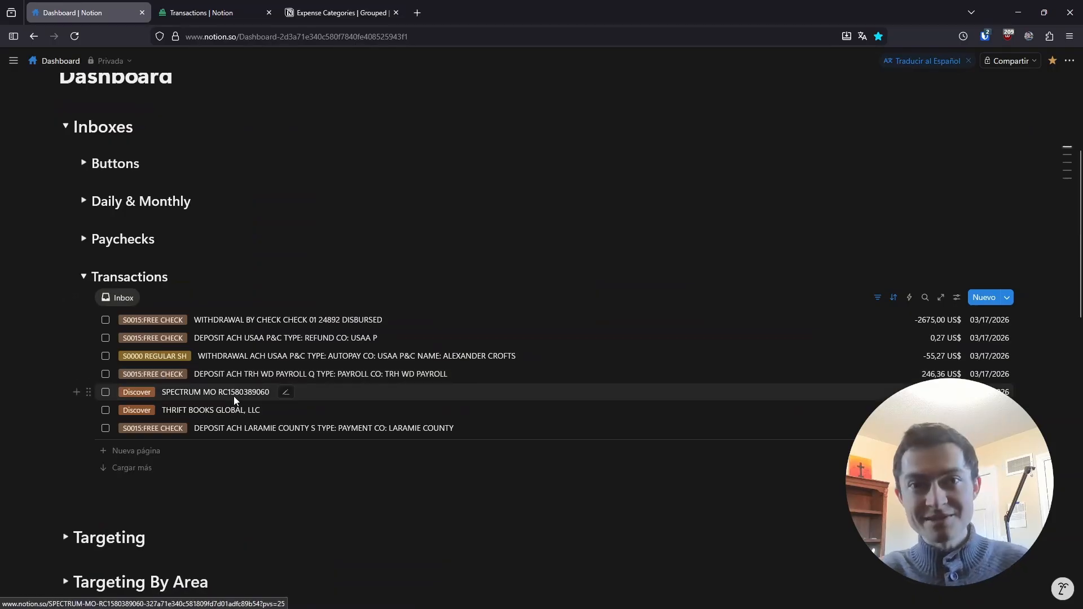
# Mark the USAA refund deposit as ignored and assign the Car Insurance category to the USAA autopay withdrawal in the inbox
pyautogui.click(107, 340)
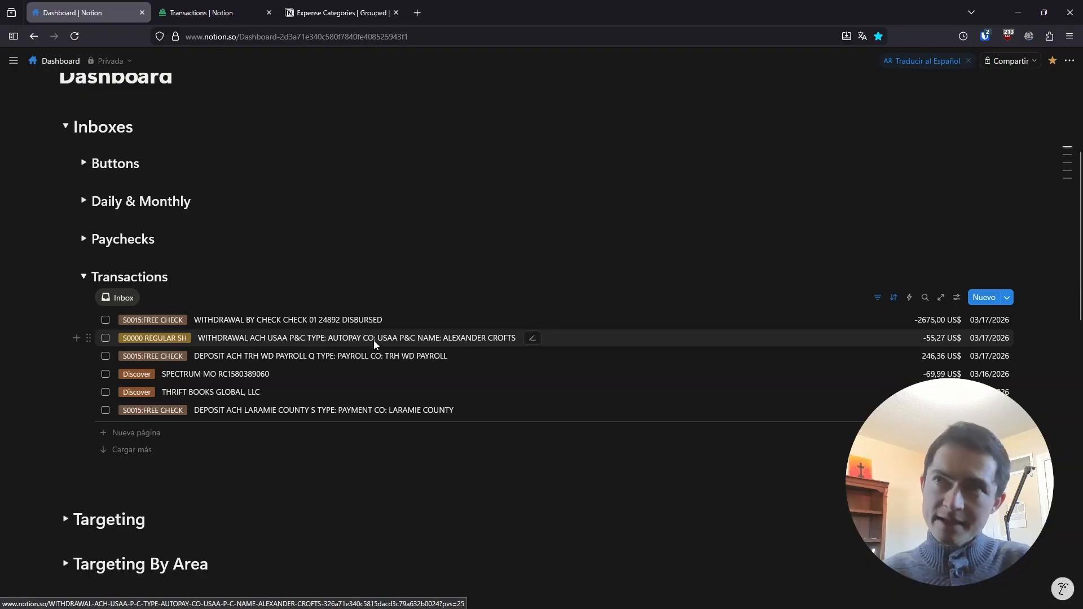
pyautogui.click(531, 340)
pyautogui.click(967, 340)
pyautogui.write('x')
pyautogui.press('BackSpace')
pyautogui.write('car')
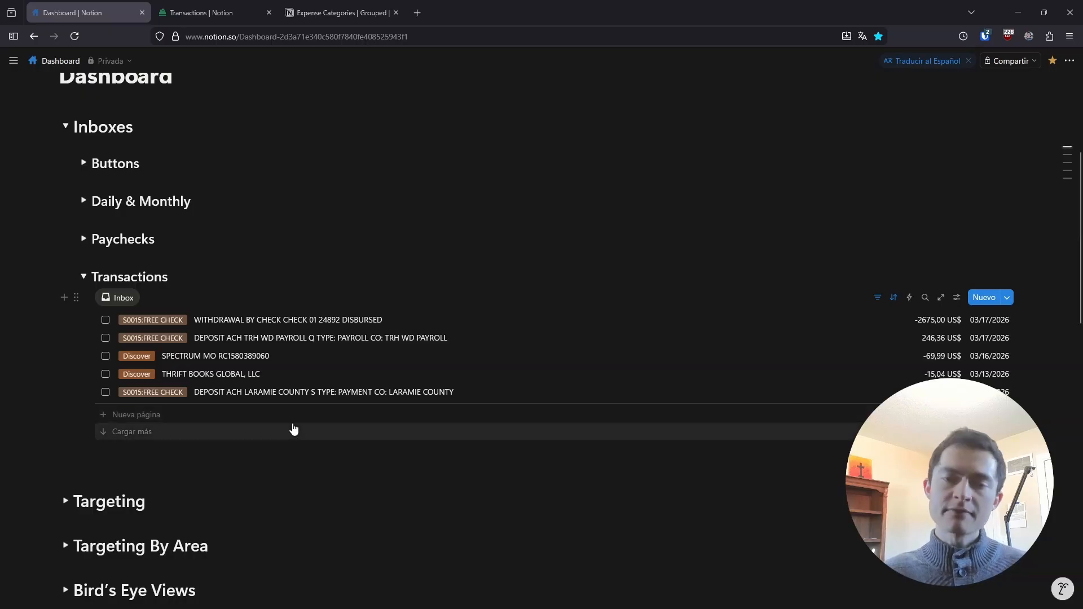
# Check the Expense Categories table and the Category and Ignore columns of the Transactions database, and return to the Dashboard
pyautogui.click(338, 13)
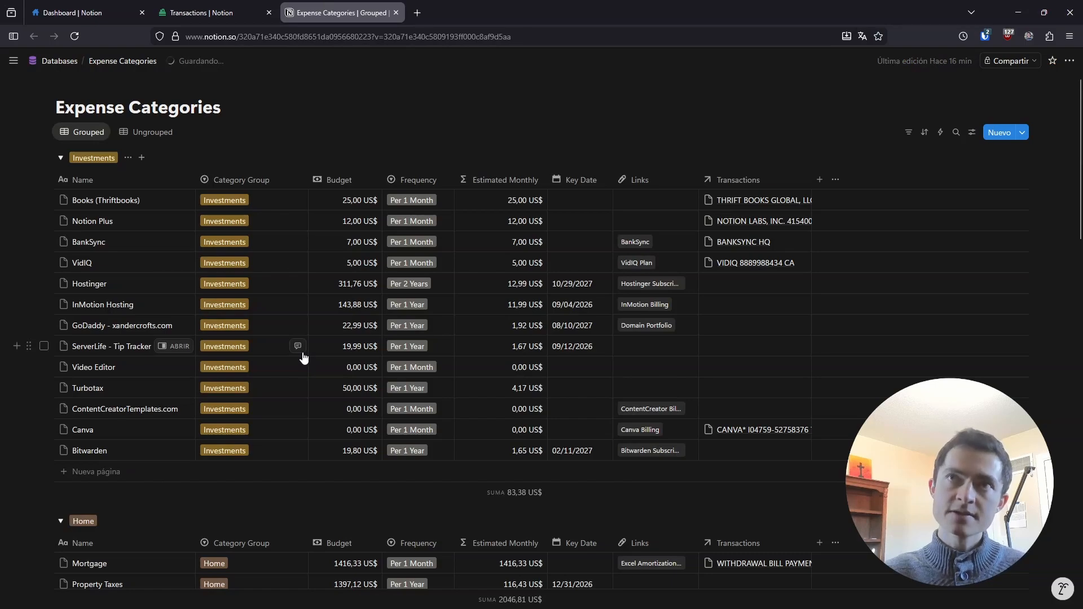
pyautogui.click(84, 12)
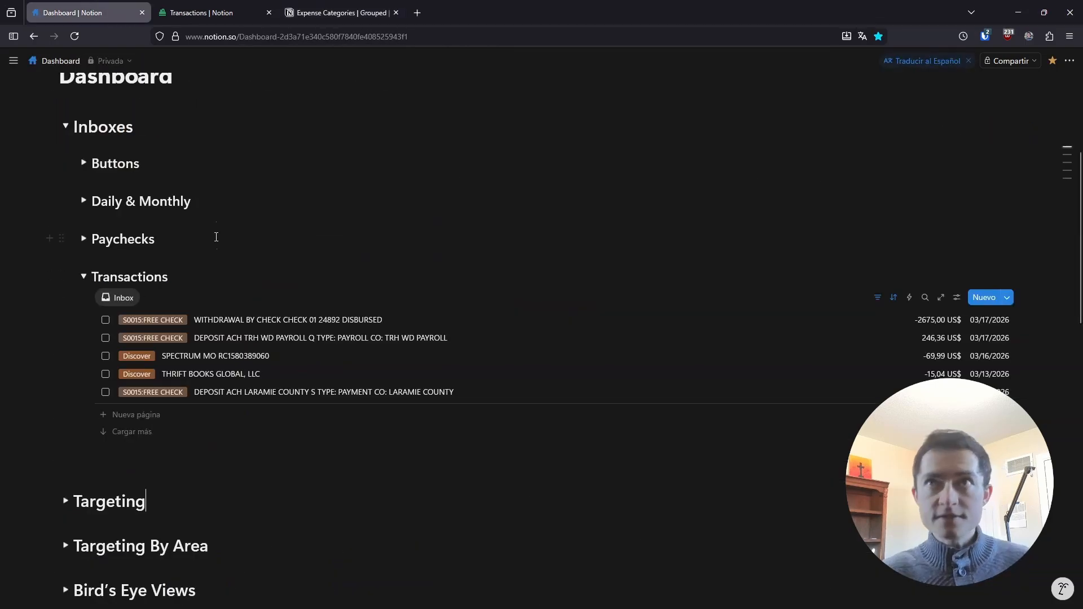
pyautogui.click(205, 19)
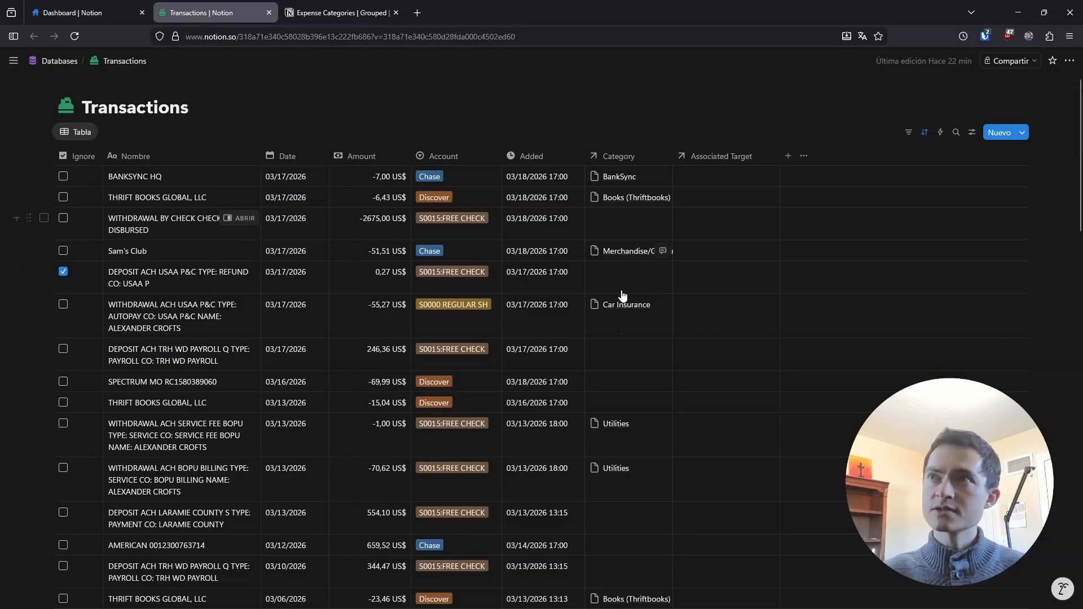
pyautogui.click(69, 12)
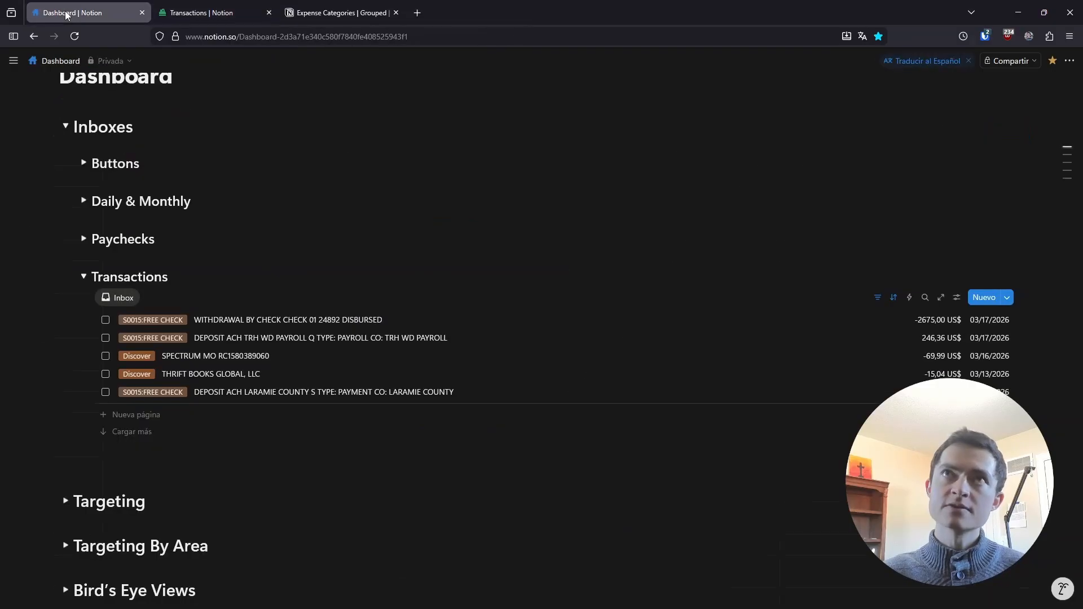
# Compare the Dashboard's transaction inbox with the full Transactions database and return to the Dashboard
pyautogui.click(264, 461)
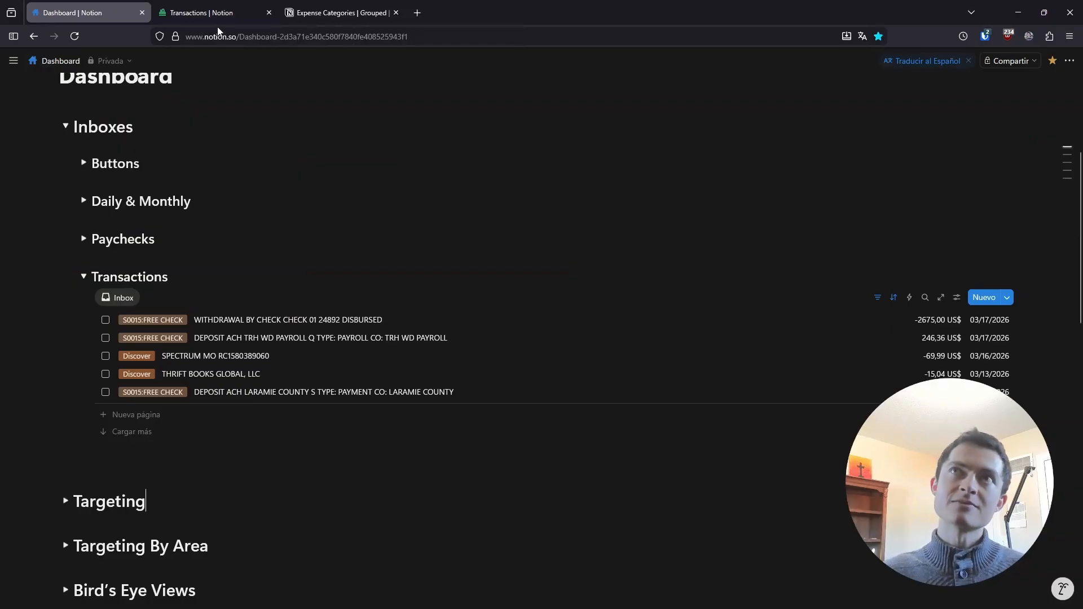
pyautogui.click(209, 14)
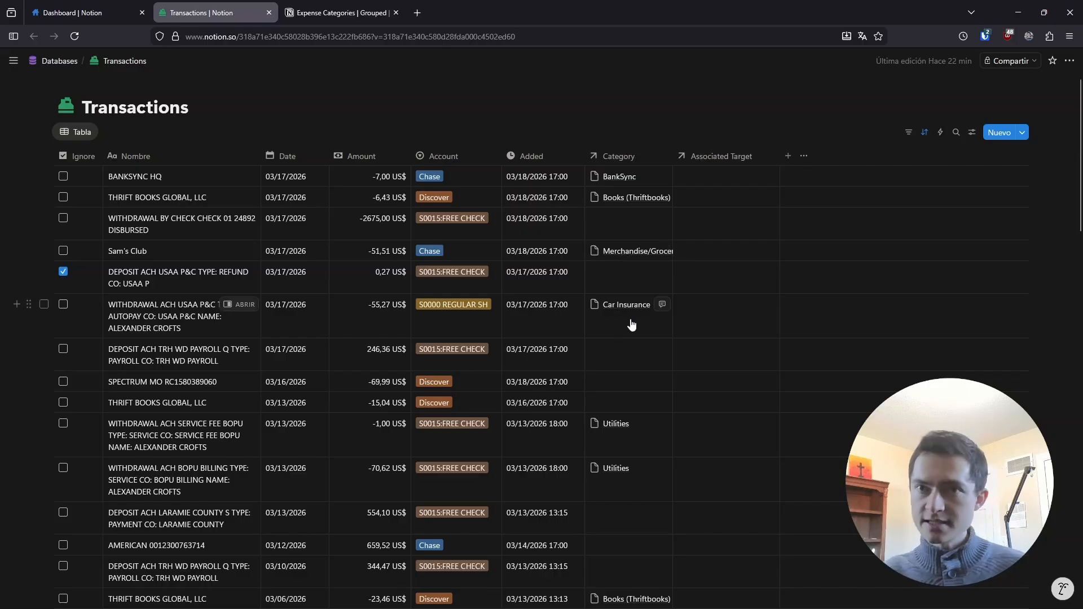
pyautogui.click(85, 12)
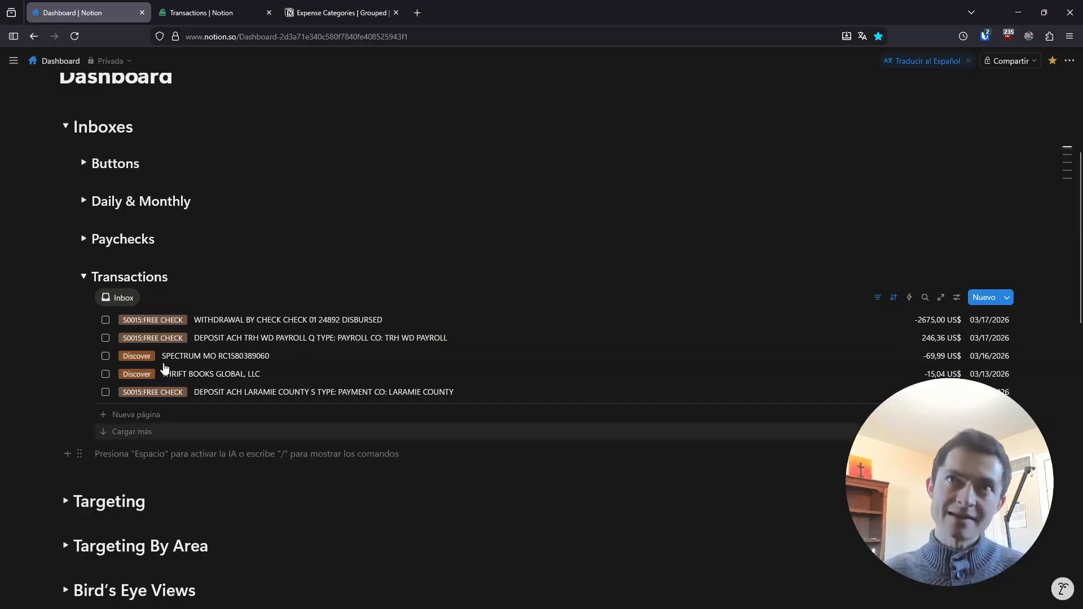
pyautogui.click(210, 12)
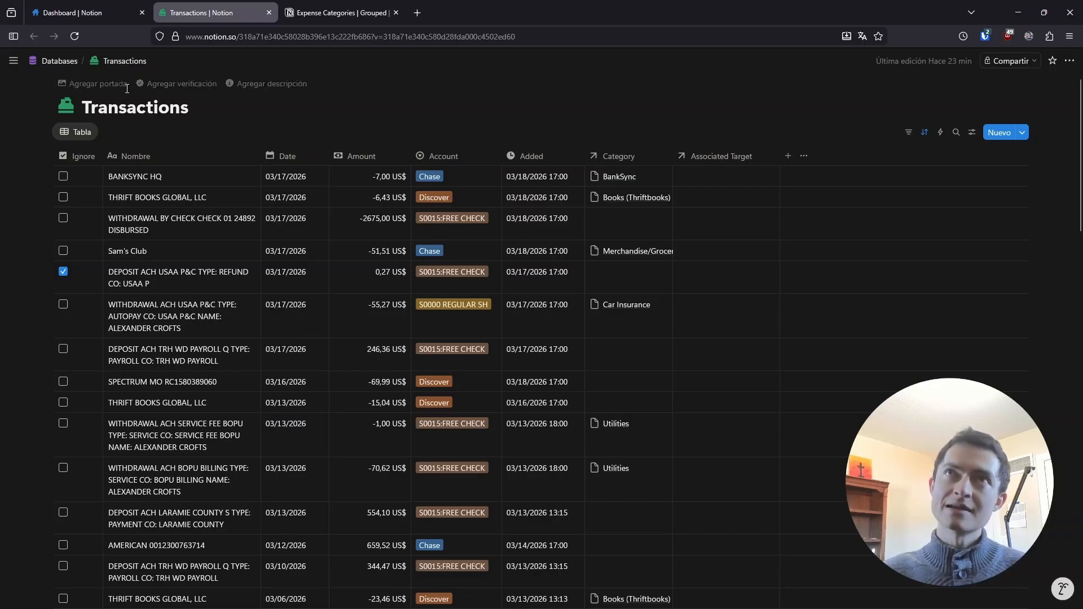
pyautogui.click(85, 12)
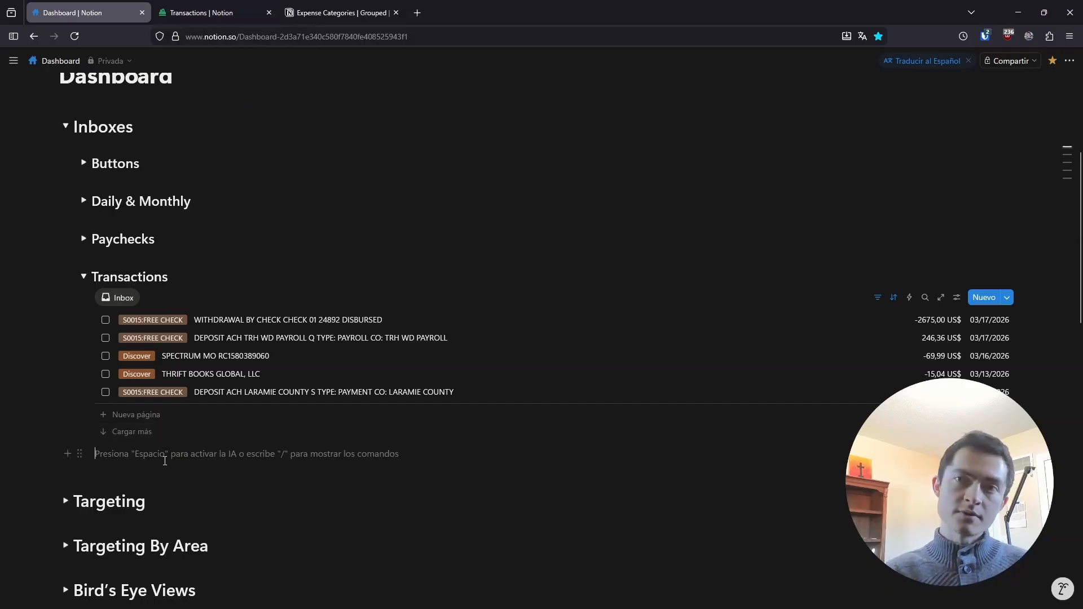
# Insert a list view below the Dashboard's transaction inbox, linked to the existing Transactions data source stored under Databases
pyautogui.write('/')
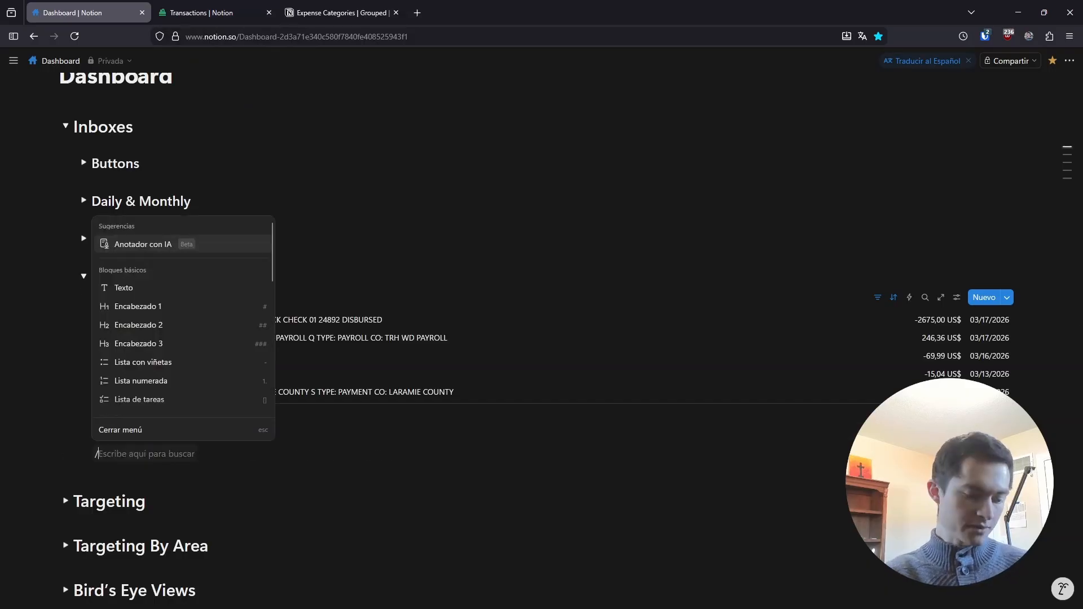
pyautogui.write('vista')
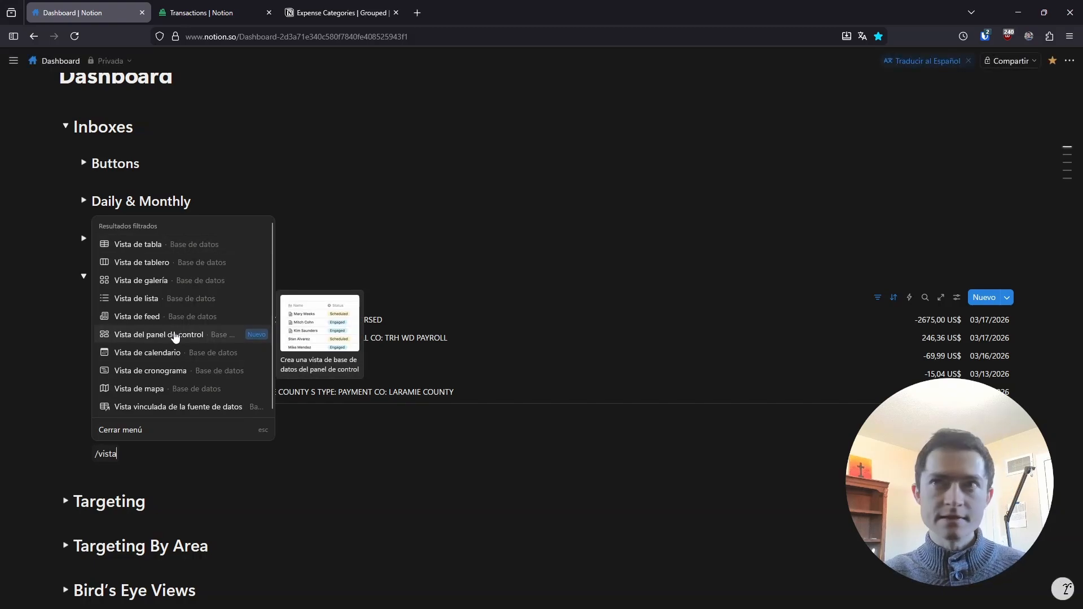
pyautogui.click(138, 299)
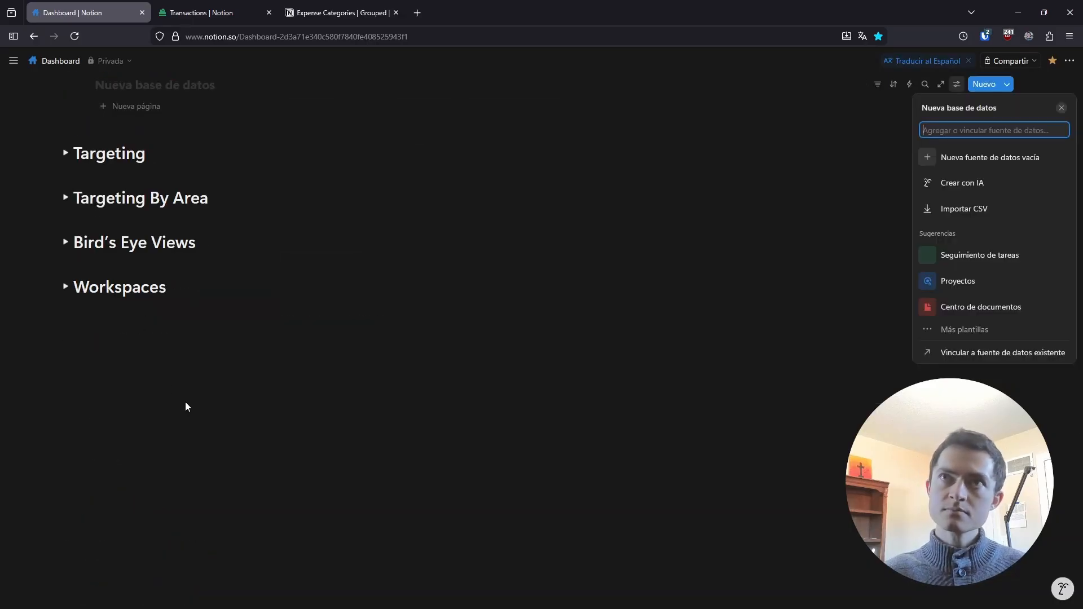
pyautogui.write('tra')
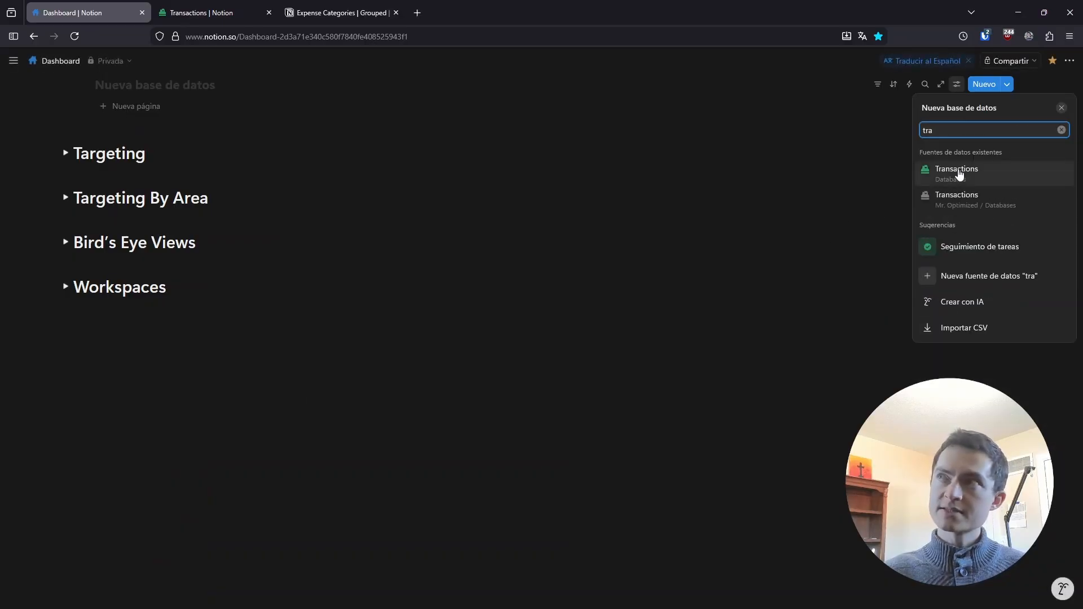
pyautogui.click(958, 172)
pyautogui.click(403, 350)
pyautogui.scroll(5, 378, 373)
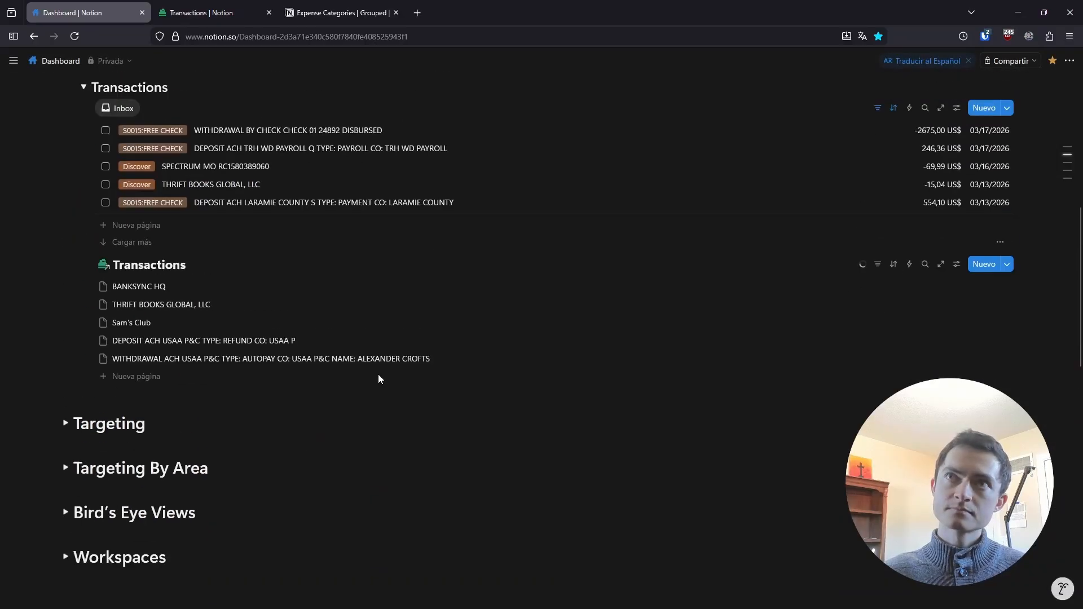
pyautogui.scroll(-1, 257, 391)
pyautogui.scroll(-1, 257, 395)
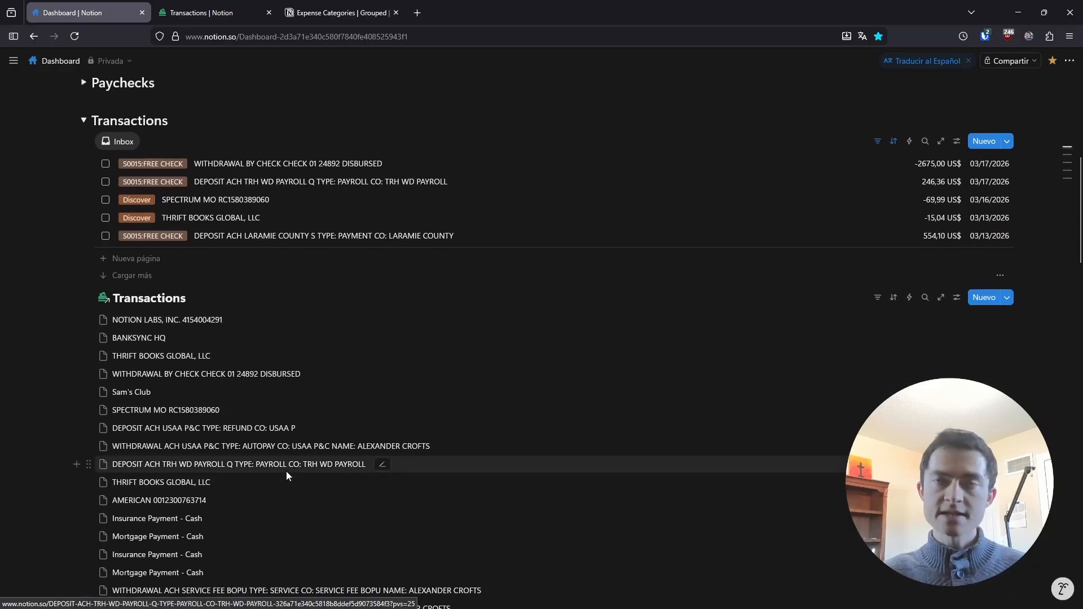
# Examine the Category and Ignore filter rules of the Dashboard's Inbox view, leaving them as they are
pyautogui.scroll(4, 280, 375)
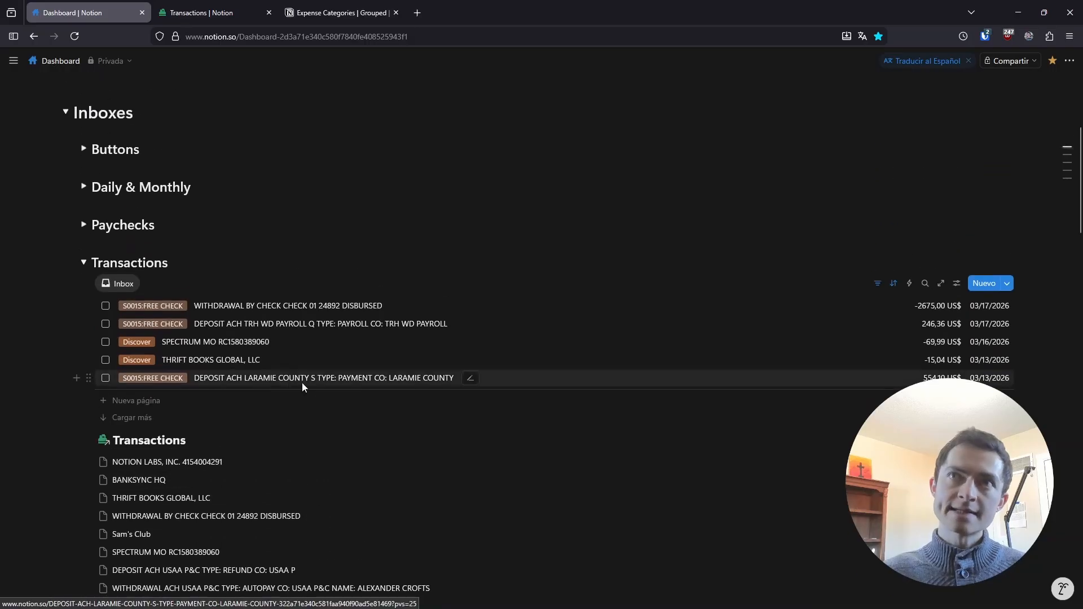
pyautogui.click(877, 283)
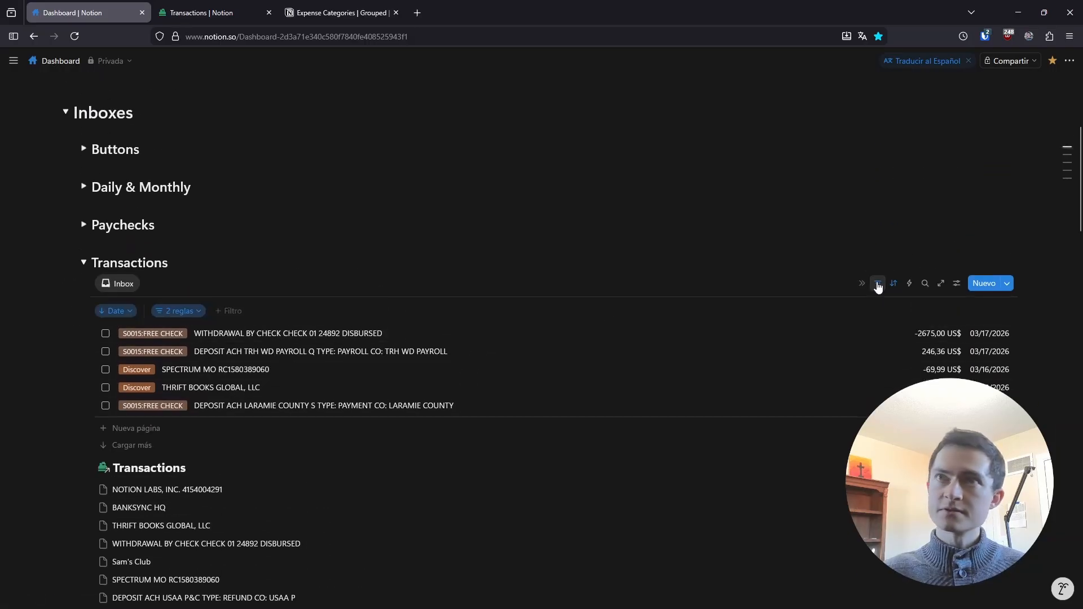
pyautogui.click(191, 312)
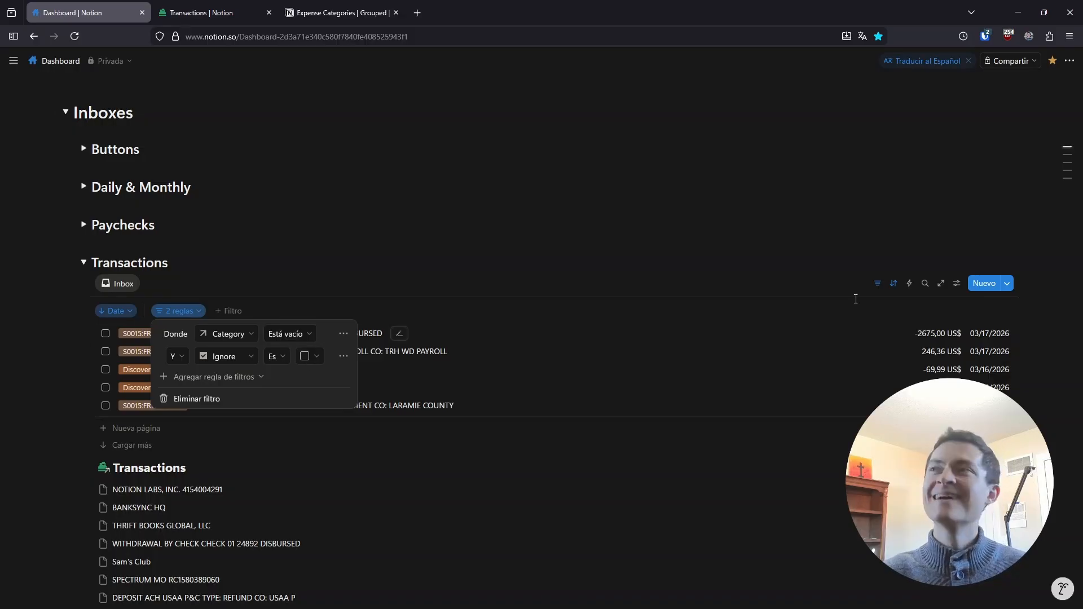
pyautogui.click(877, 283)
pyautogui.scroll(-2, 426, 399)
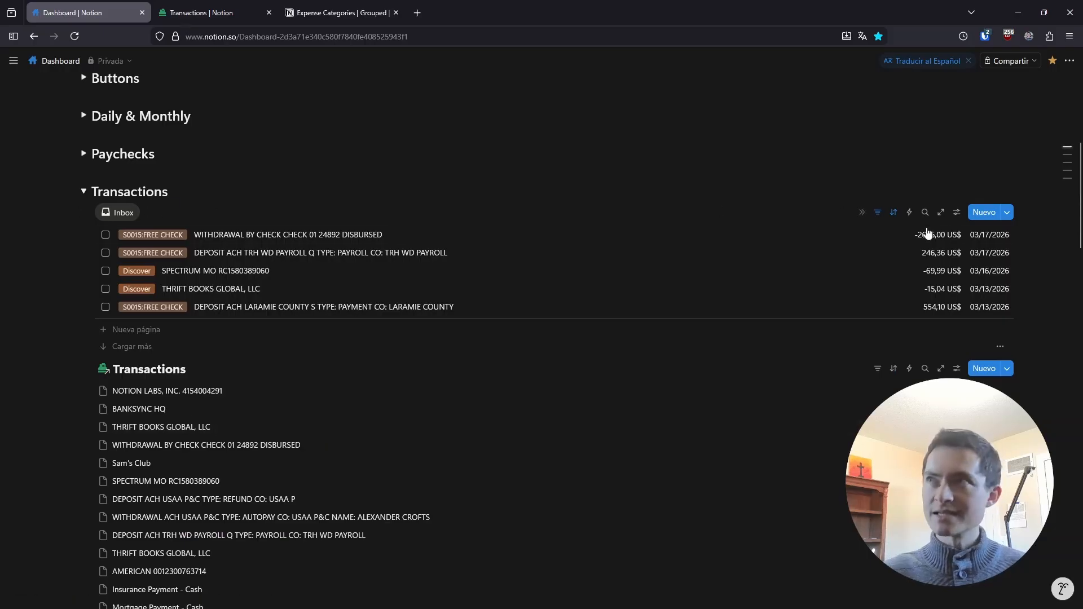
pyautogui.click(877, 212)
pyautogui.click(186, 247)
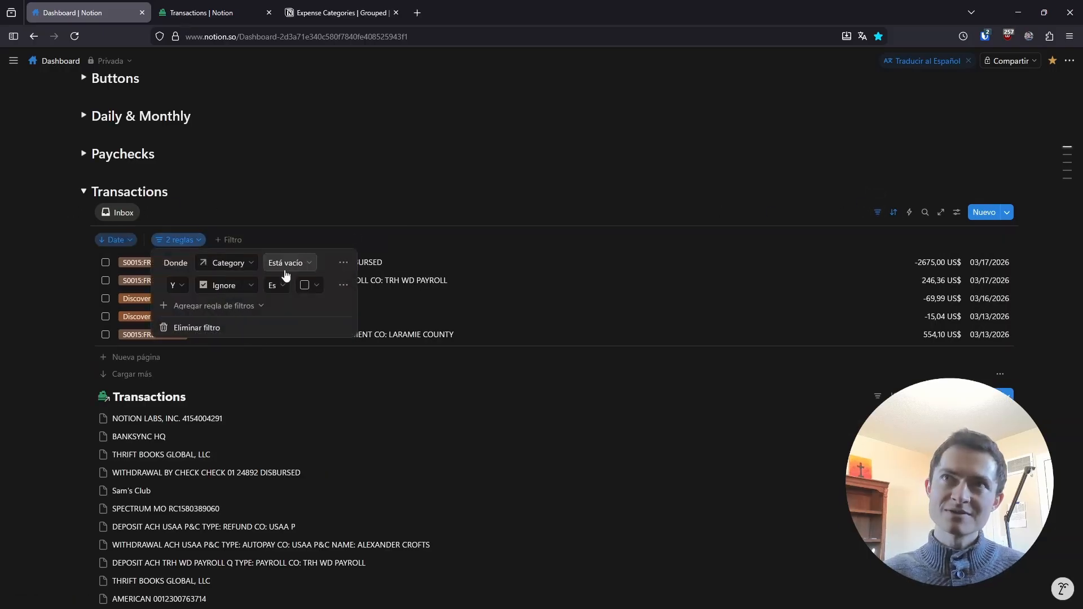
pyautogui.click(878, 214)
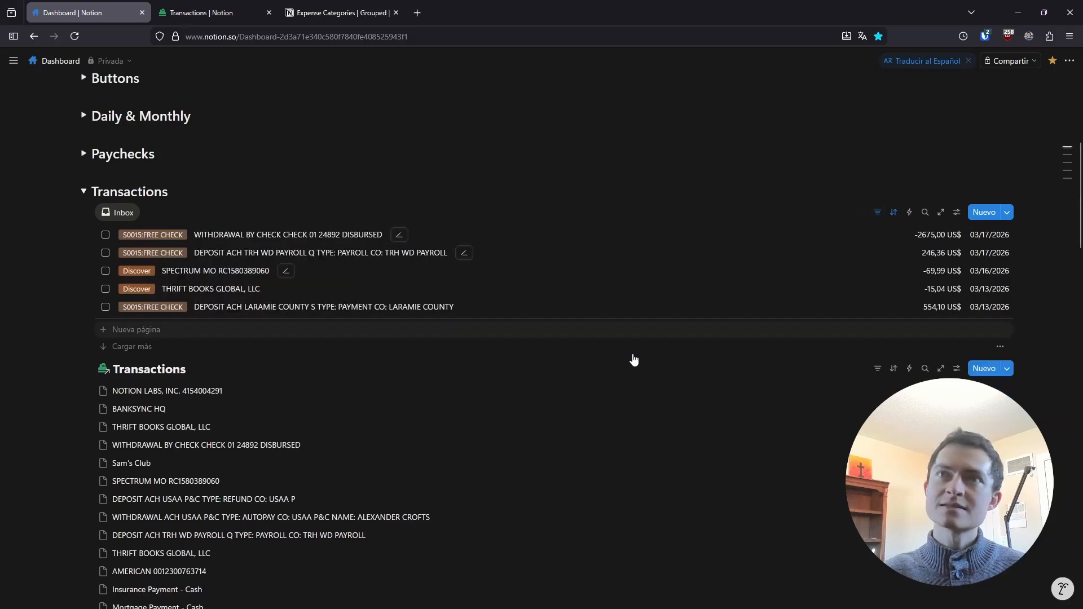
# Filter the lower Transactions list to entries whose Category is empty (Está vacío)
pyautogui.click(880, 370)
pyautogui.click(919, 548)
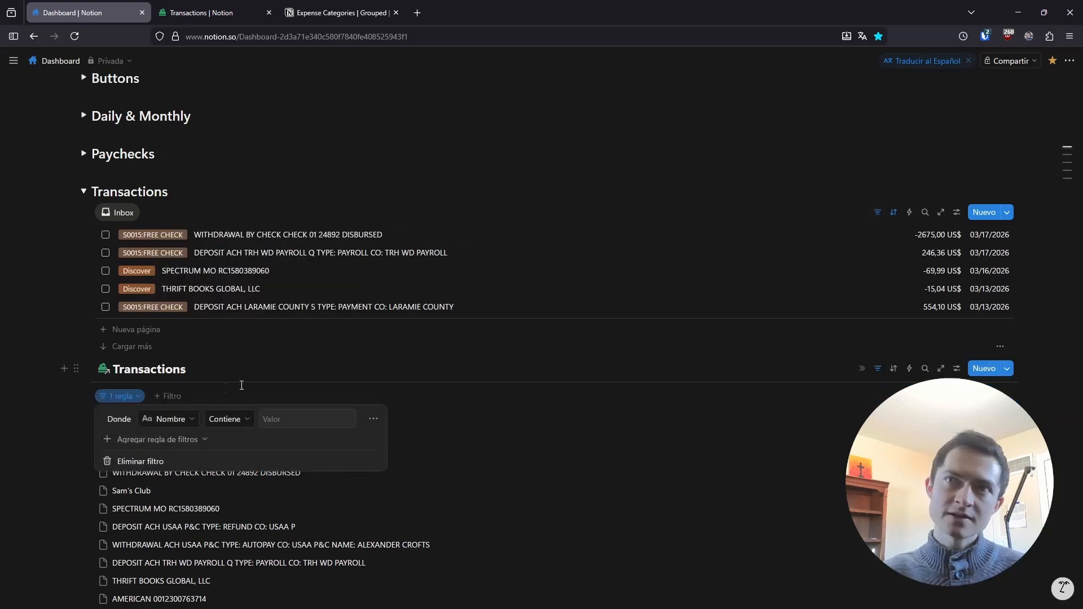
pyautogui.click(178, 422)
pyautogui.click(181, 546)
pyautogui.click(227, 419)
pyautogui.click(231, 473)
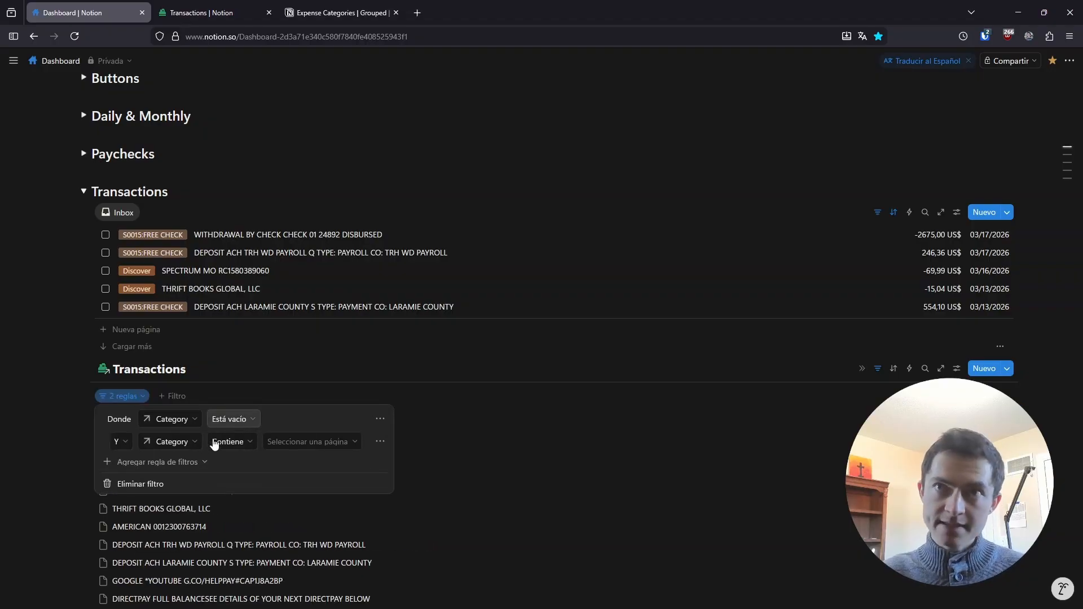
# Add a second filter rule requiring Ignore to be unchecked, combined with the Category rule using And (Y), matching the Inbox view's filter
pyautogui.click(190, 446)
pyautogui.click(173, 423)
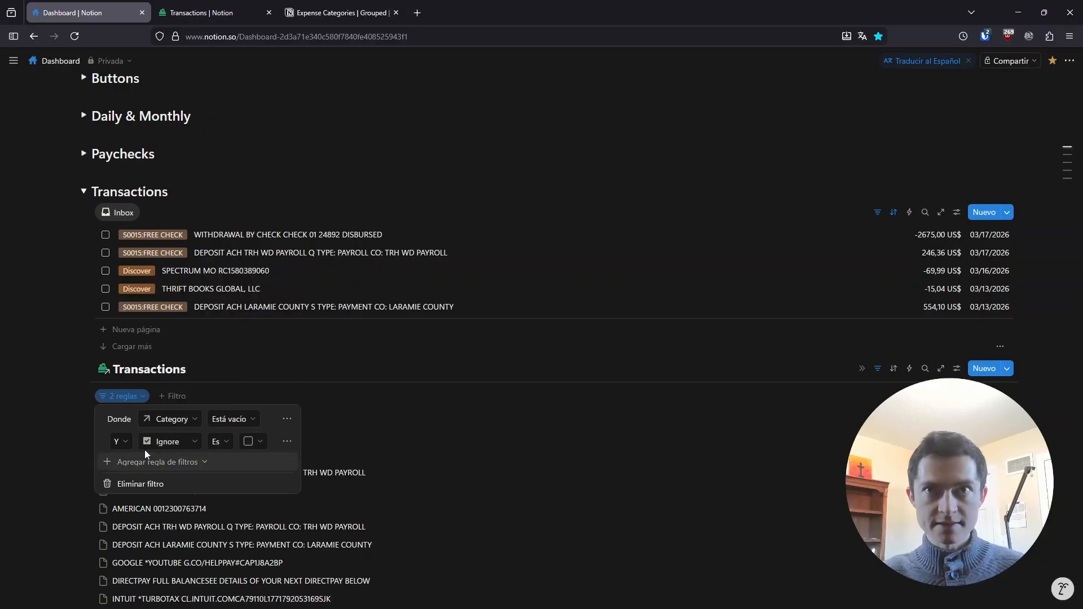
pyautogui.click(129, 446)
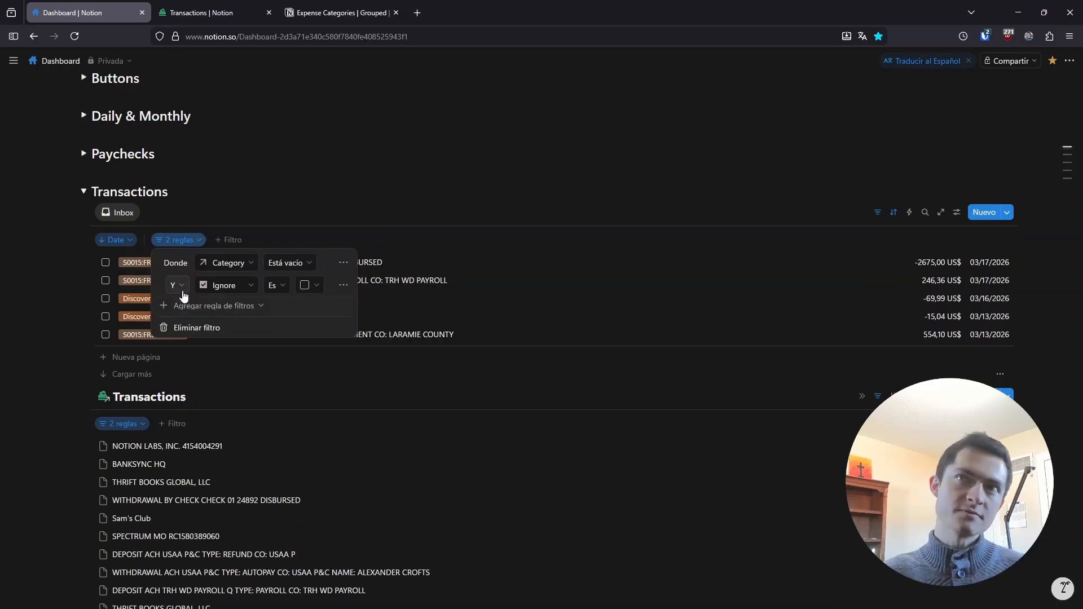
pyautogui.click(878, 212)
pyautogui.click(123, 396)
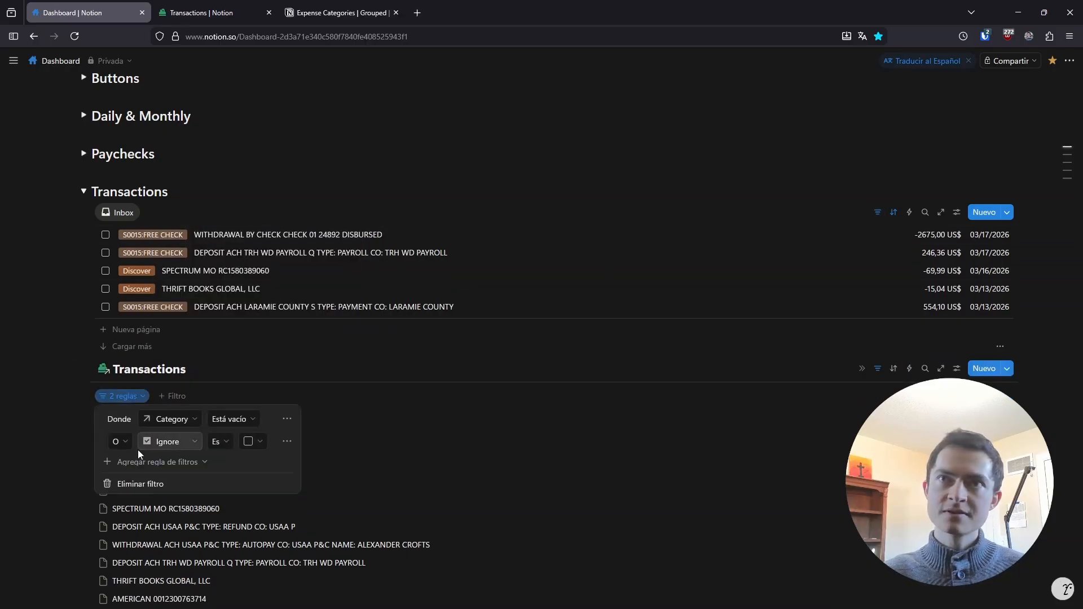
pyautogui.click(117, 442)
pyautogui.click(119, 462)
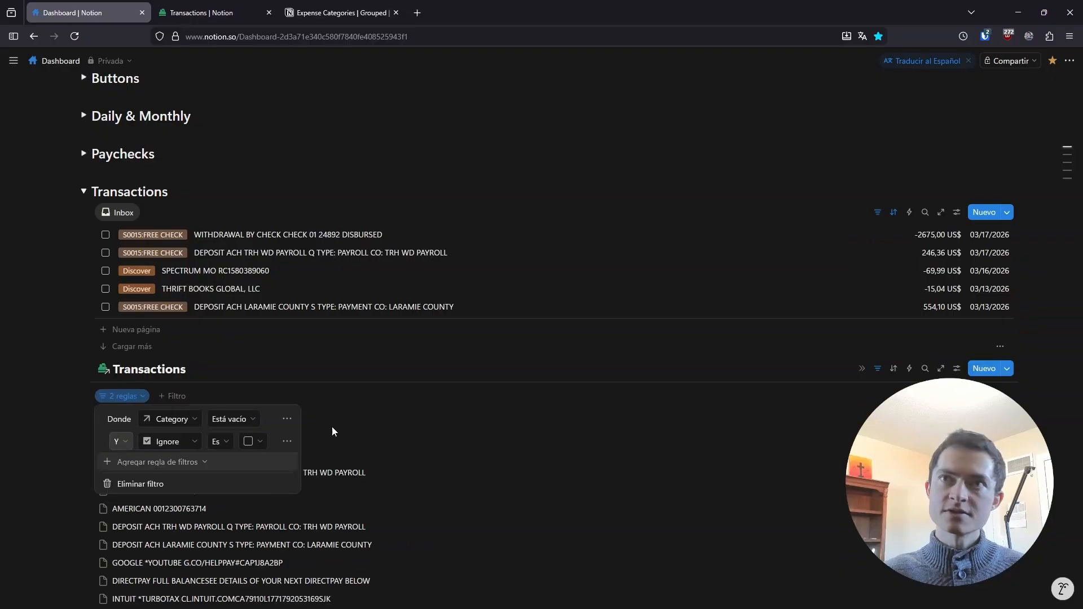
pyautogui.click(878, 368)
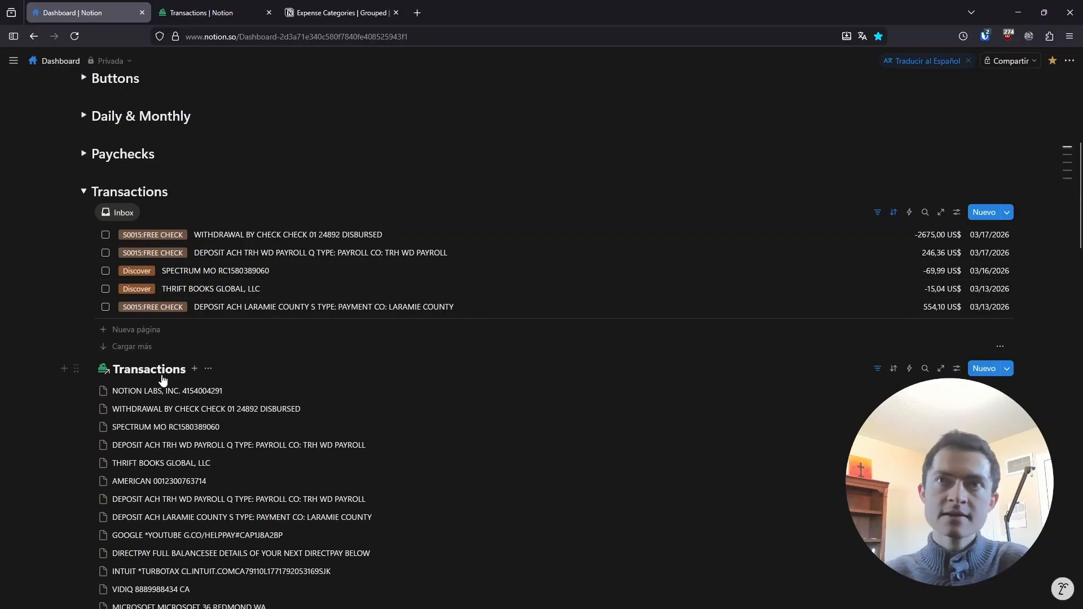
# Hide the data source title of the lower Transactions list
pyautogui.click(208, 369)
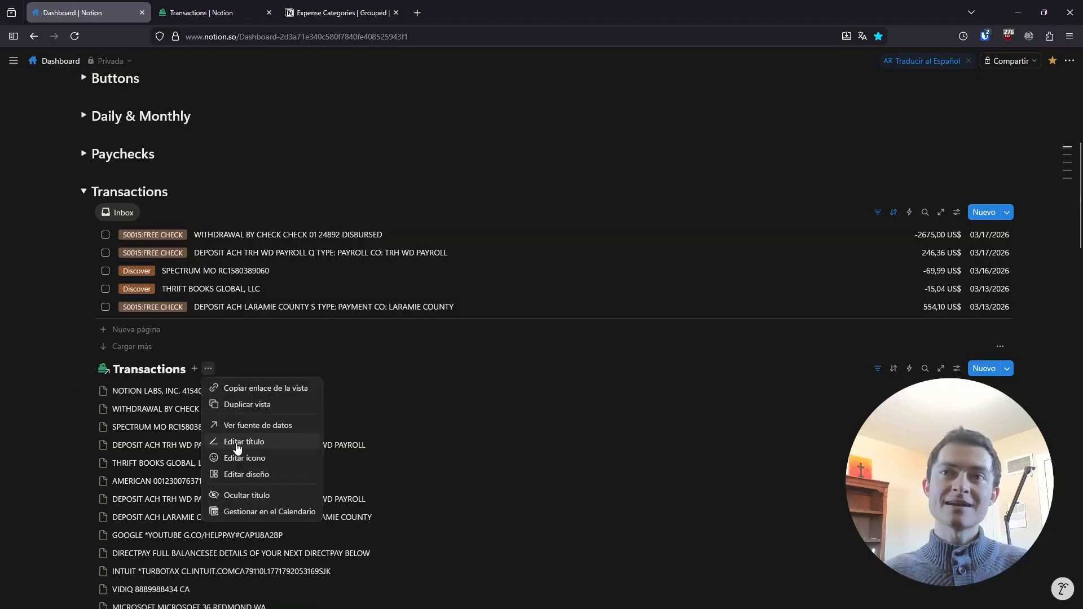
pyautogui.click(231, 497)
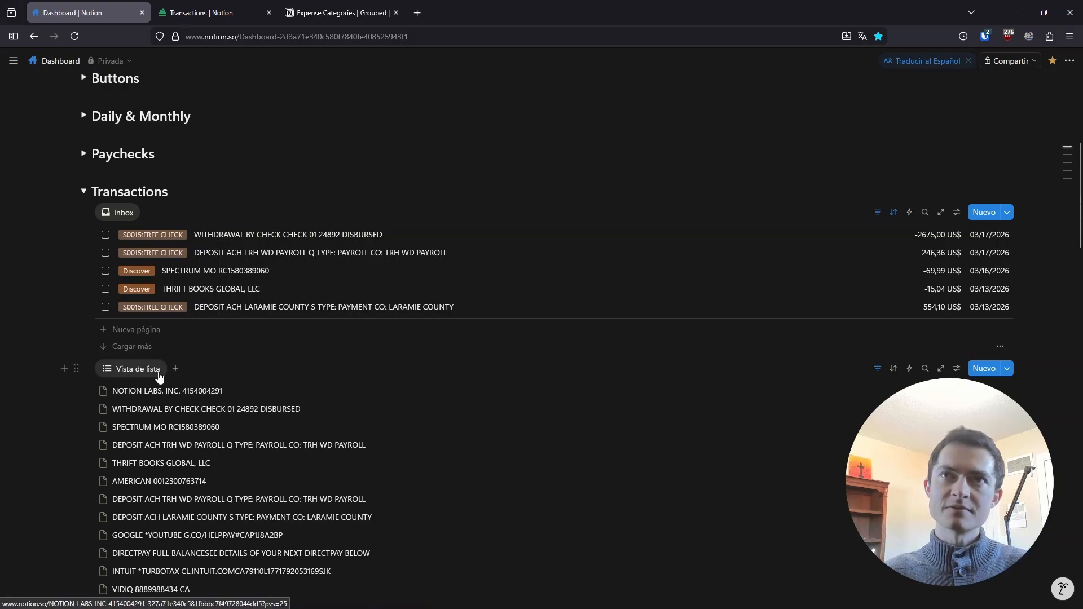
pyautogui.scroll(2, 229, 378)
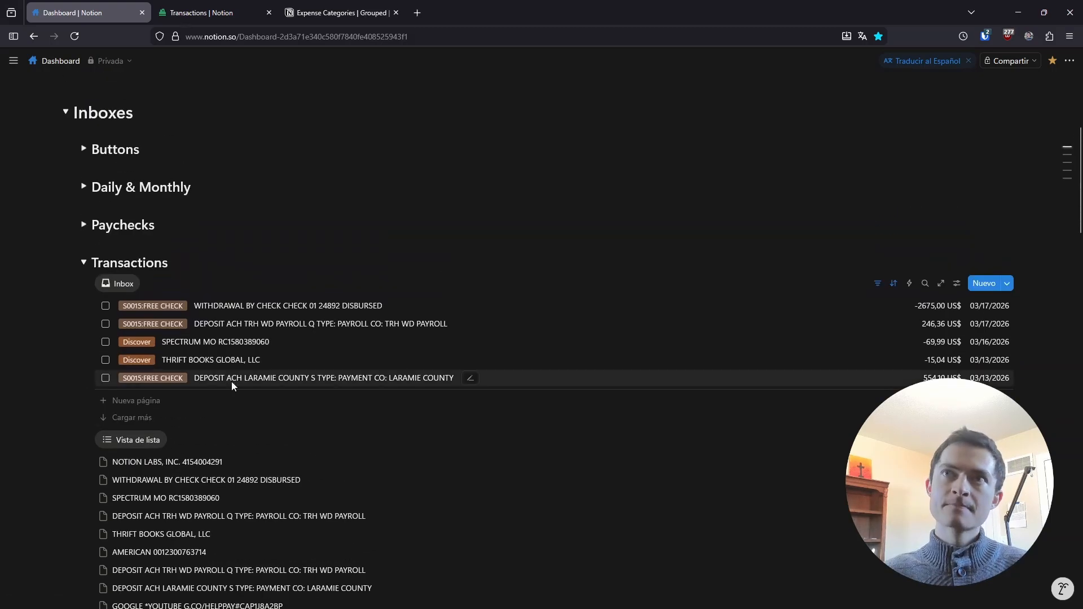
# Show the Ignore property in the lower list view and place it ahead of the transaction name
pyautogui.scroll(-2, 511, 451)
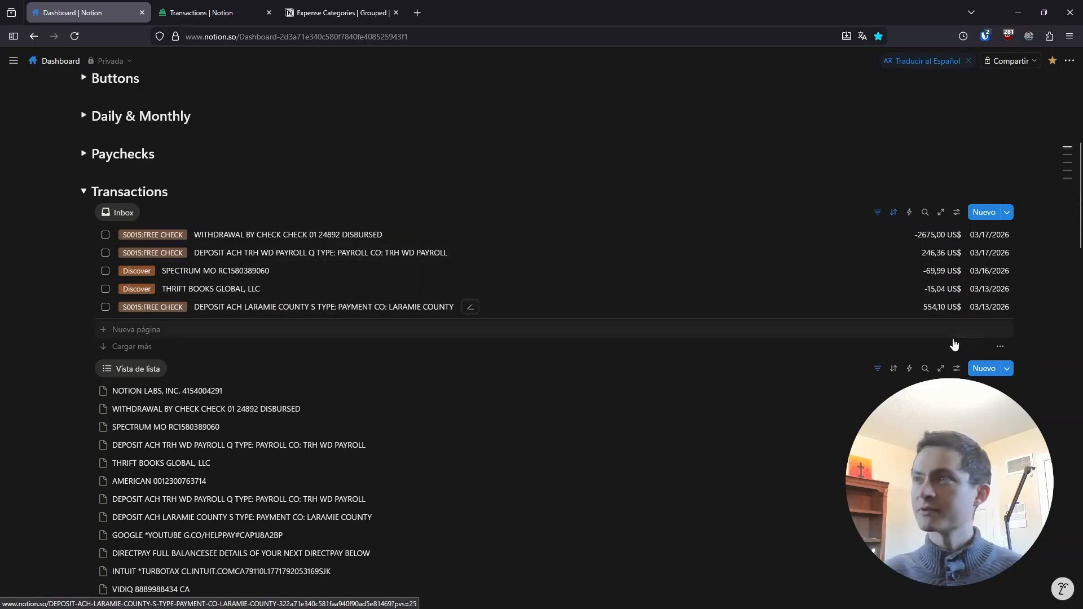
pyautogui.click(957, 368)
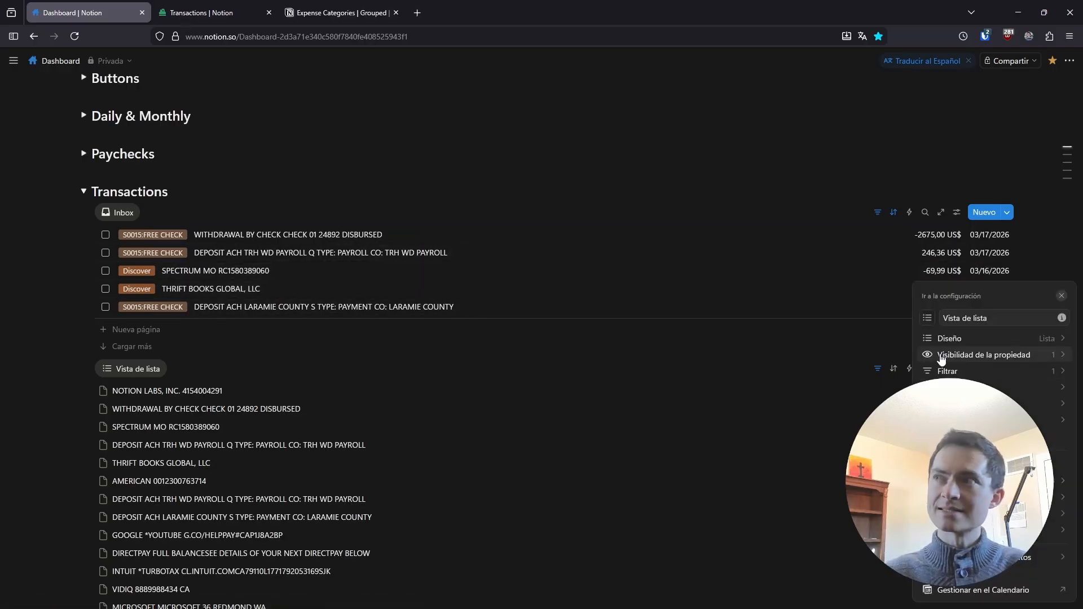
pyautogui.click(942, 355)
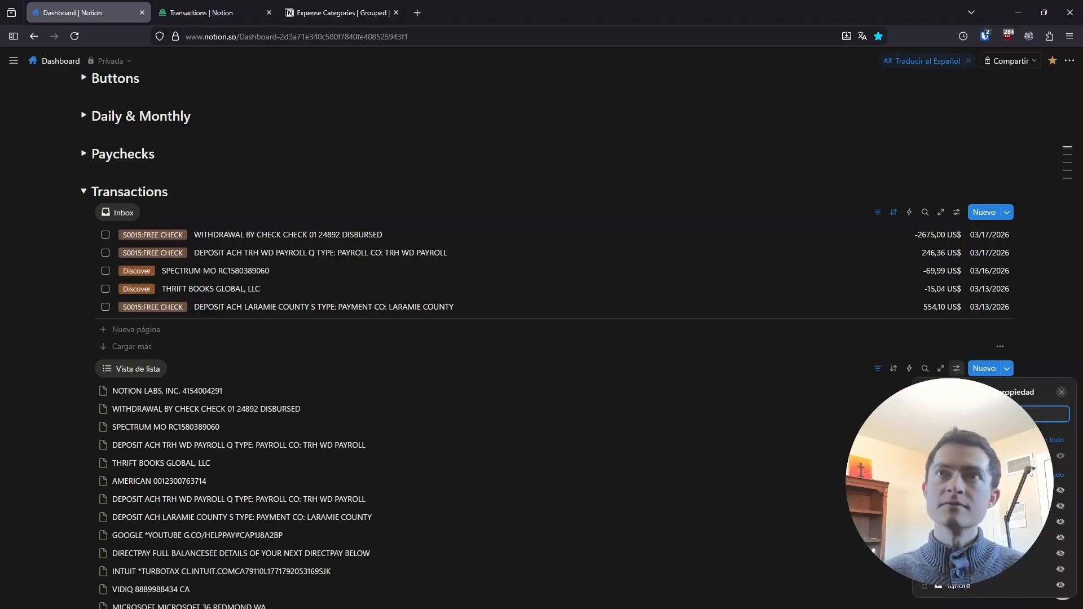
pyautogui.click(1060, 586)
pyautogui.moveTo(925, 456); pyautogui.dragTo(925, 477)
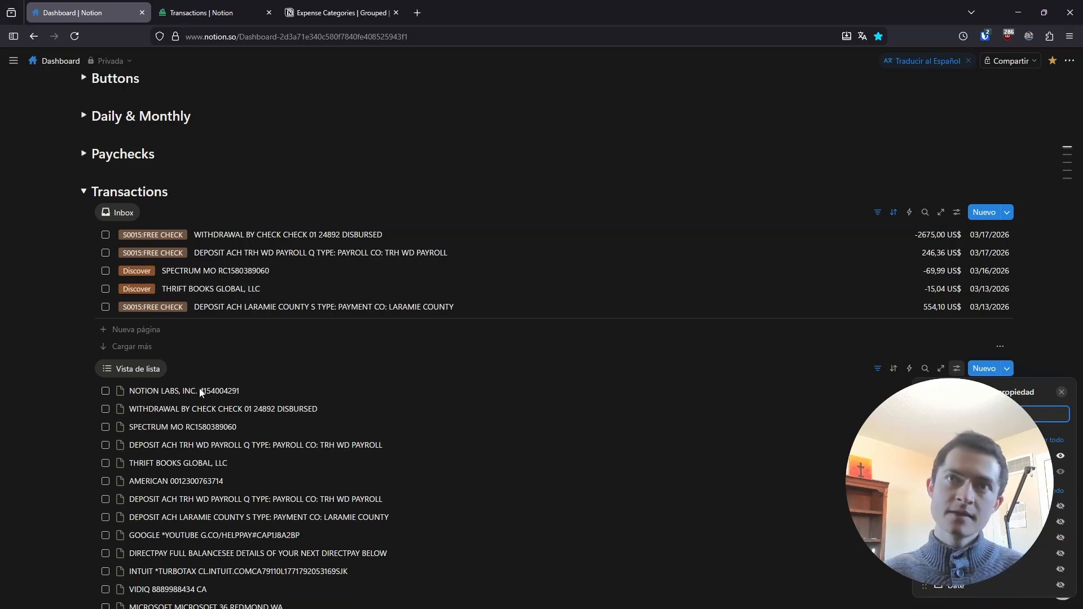
# Show the Account property before the transaction name, and also show Amount and Date in the lower list
pyautogui.click(1061, 506)
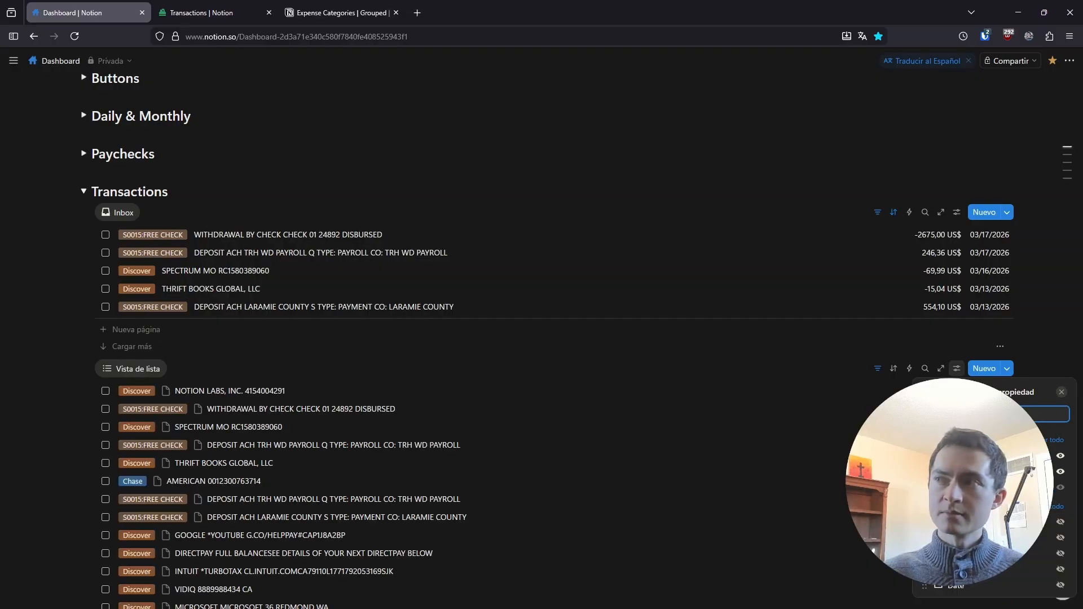
pyautogui.click(1061, 537)
pyautogui.click(1061, 585)
pyautogui.click(1044, 336)
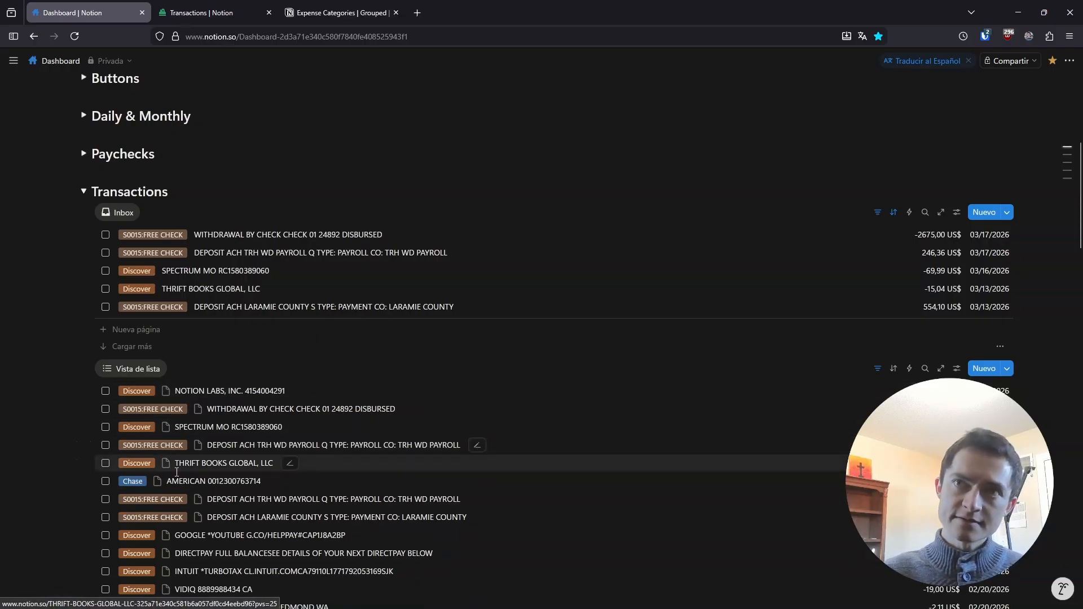
# Turn off the page icons in the lower list view's layout
pyautogui.click(957, 368)
pyautogui.click(977, 342)
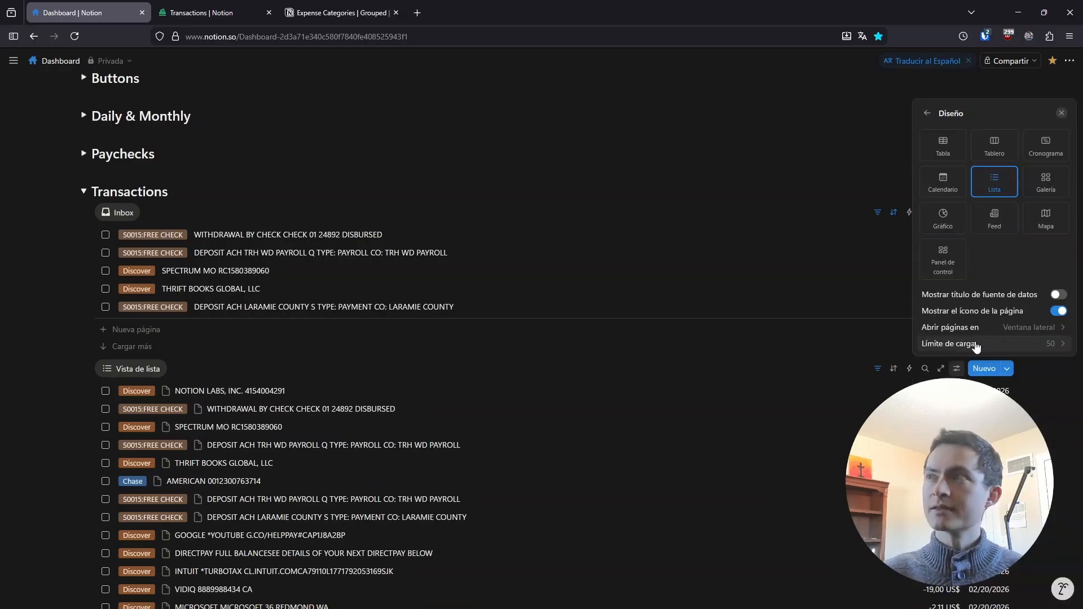
pyautogui.click(1057, 316)
pyautogui.click(1060, 426)
# Look through the lower list's transactions and set the view's load limit to 10
pyautogui.scroll(-5, 336, 471)
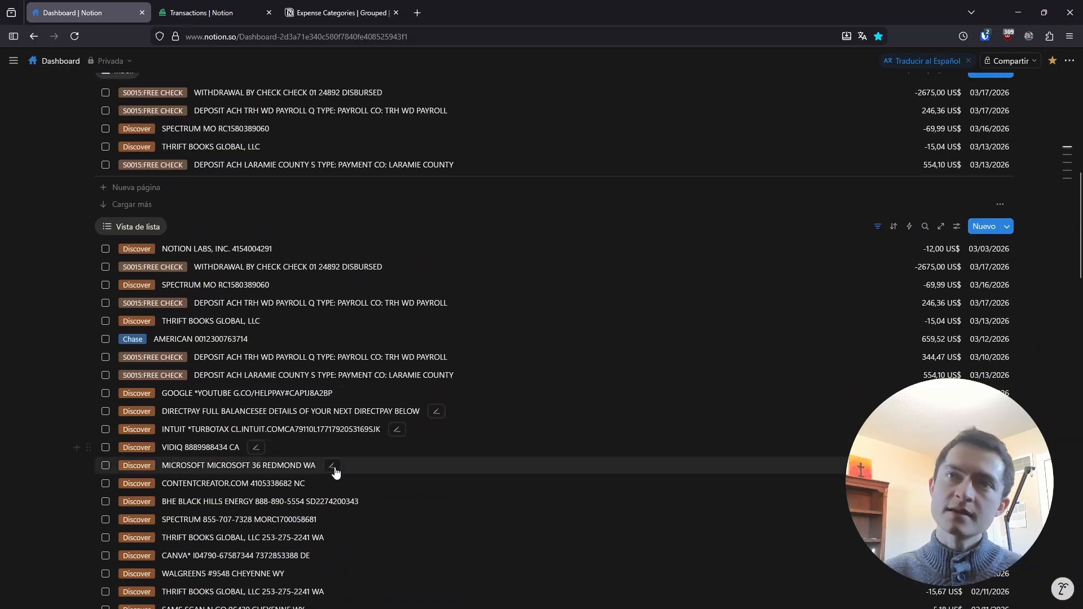
pyautogui.scroll(-5, 316, 350)
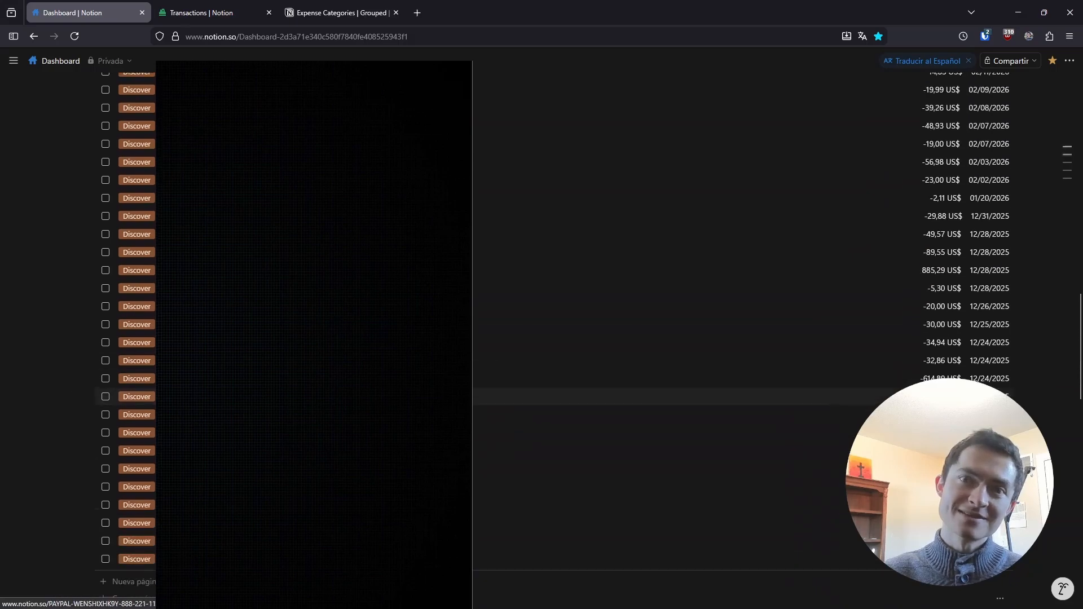
pyautogui.scroll(6, 262, 398)
pyautogui.scroll(1, 302, 389)
pyautogui.scroll(-1, 361, 381)
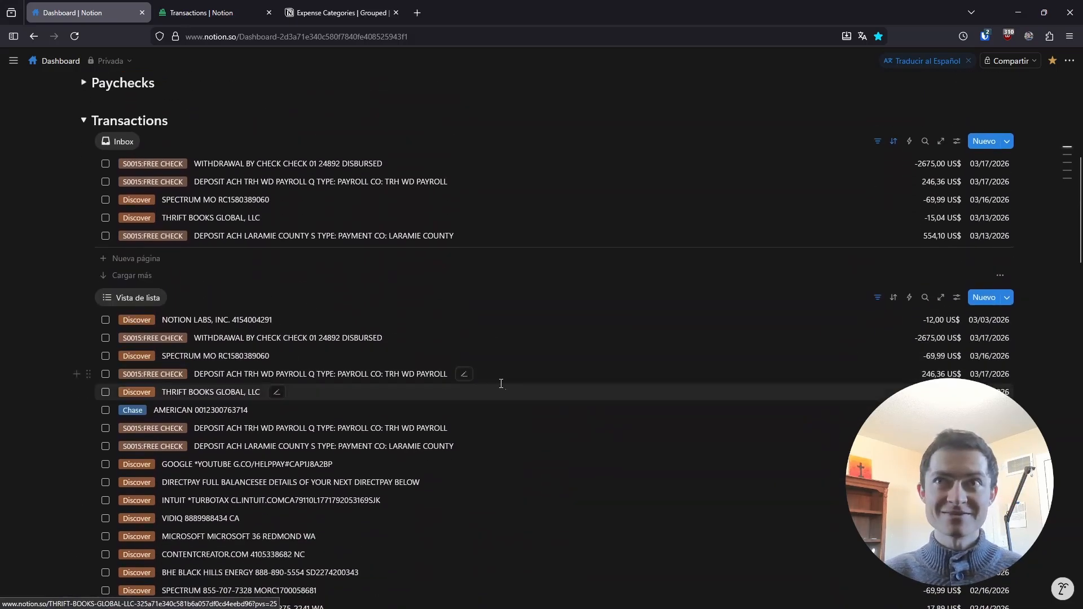
pyautogui.click(958, 299)
pyautogui.click(956, 340)
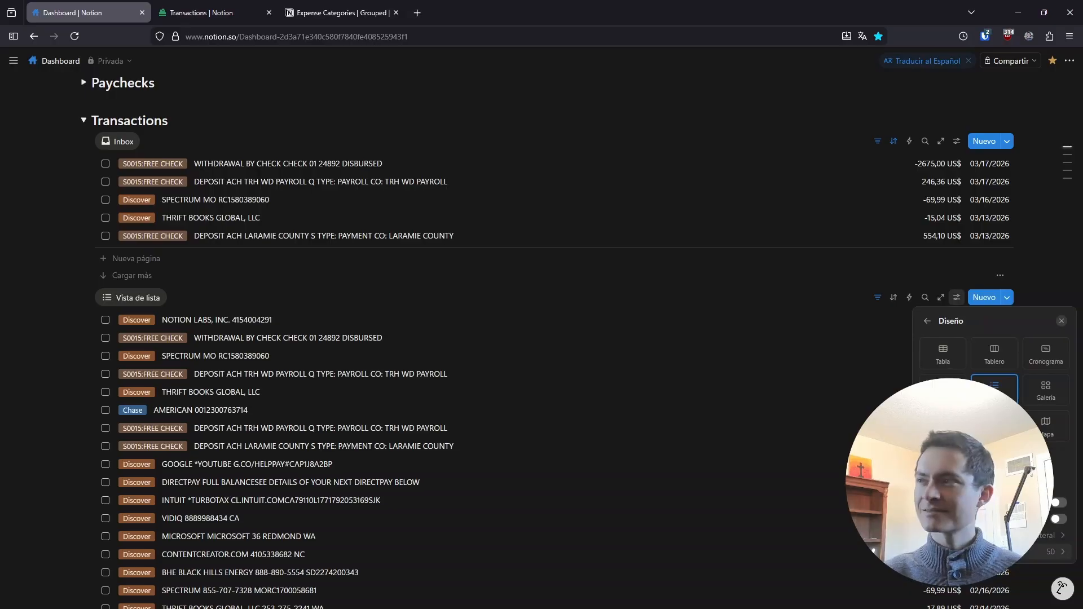
pyautogui.click(1035, 556)
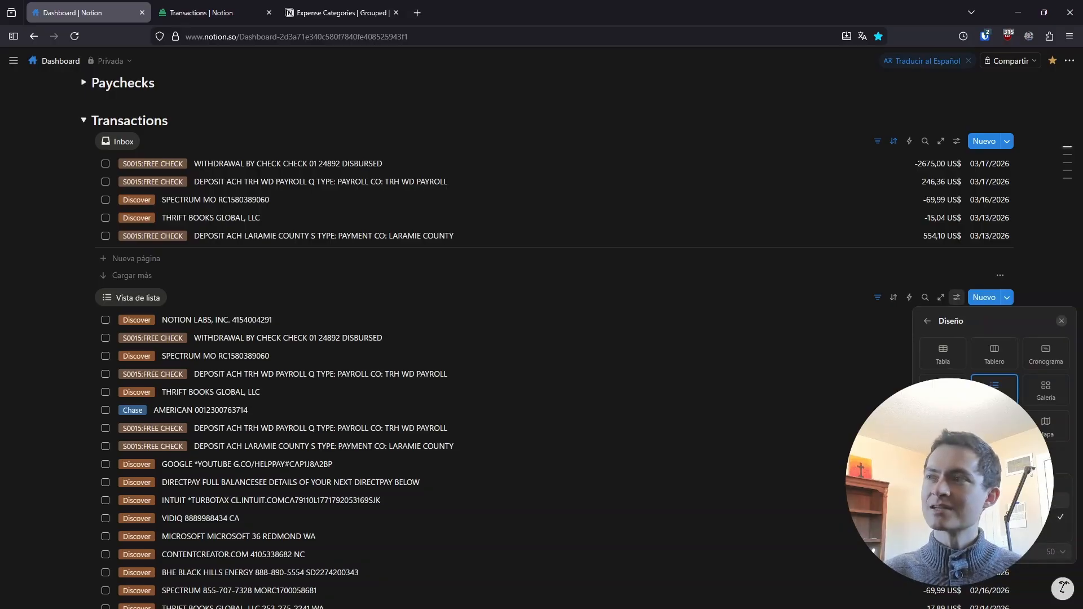
pyautogui.click(1038, 484)
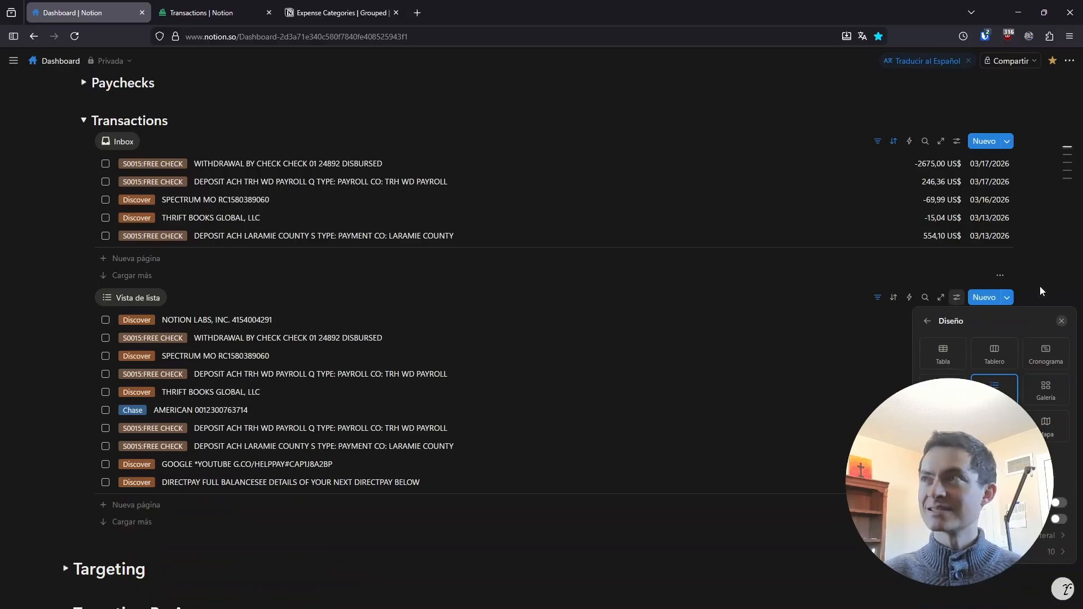
pyautogui.click(1042, 287)
# Load more transactions in the Inbox view above the lower list
pyautogui.scroll(-1, 352, 496)
pyautogui.scroll(1, 259, 406)
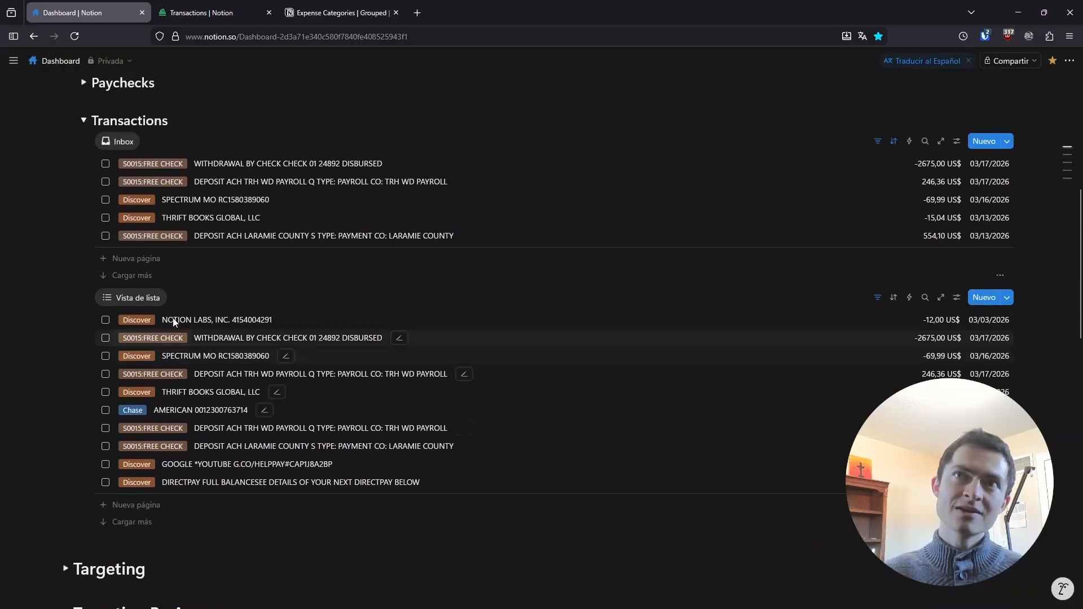
pyautogui.click(134, 278)
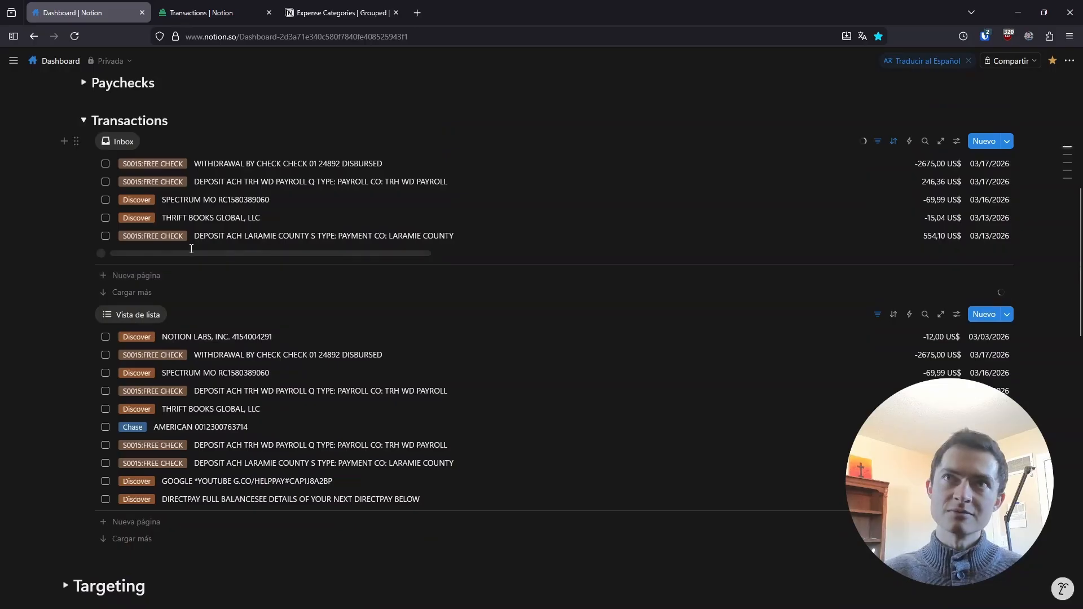
pyautogui.scroll(3, 316, 340)
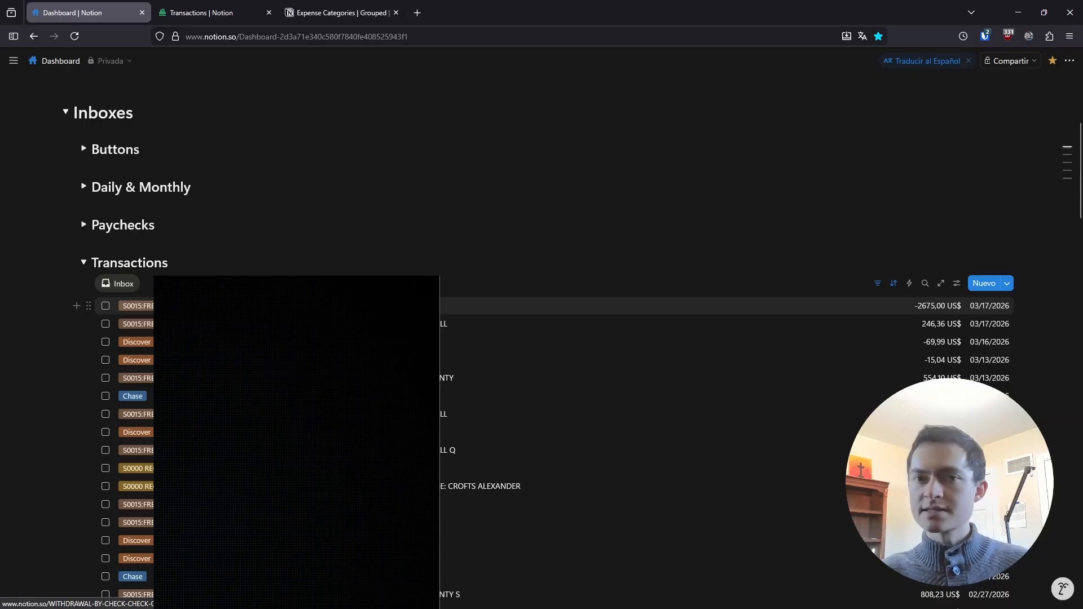
# Compare the Expense Categories budgets with the uncategorized transactions in the Dashboard's Inbox
pyautogui.click(342, 12)
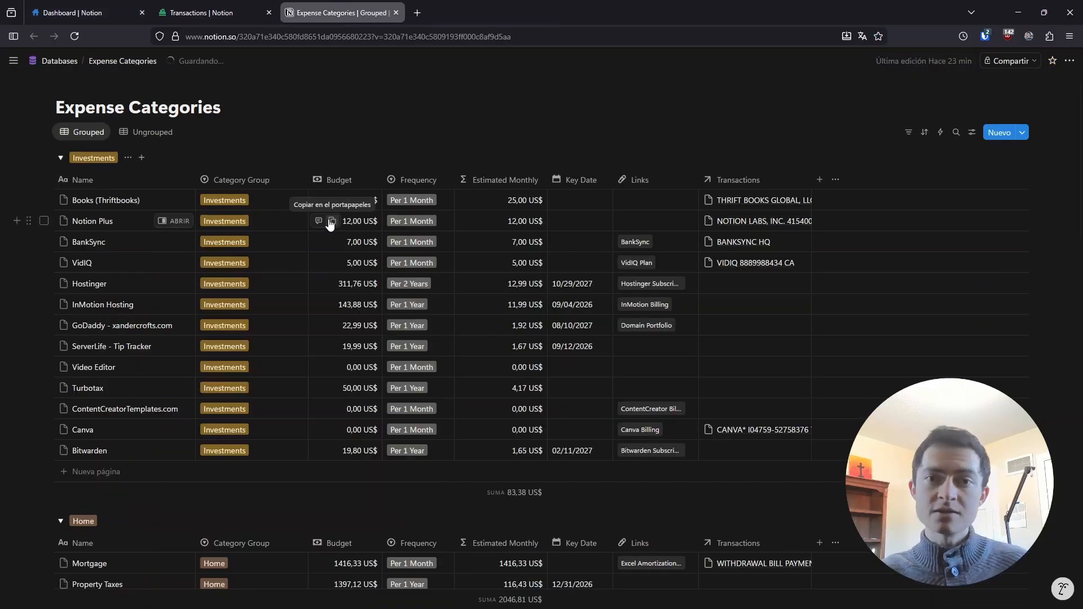
pyautogui.click(85, 12)
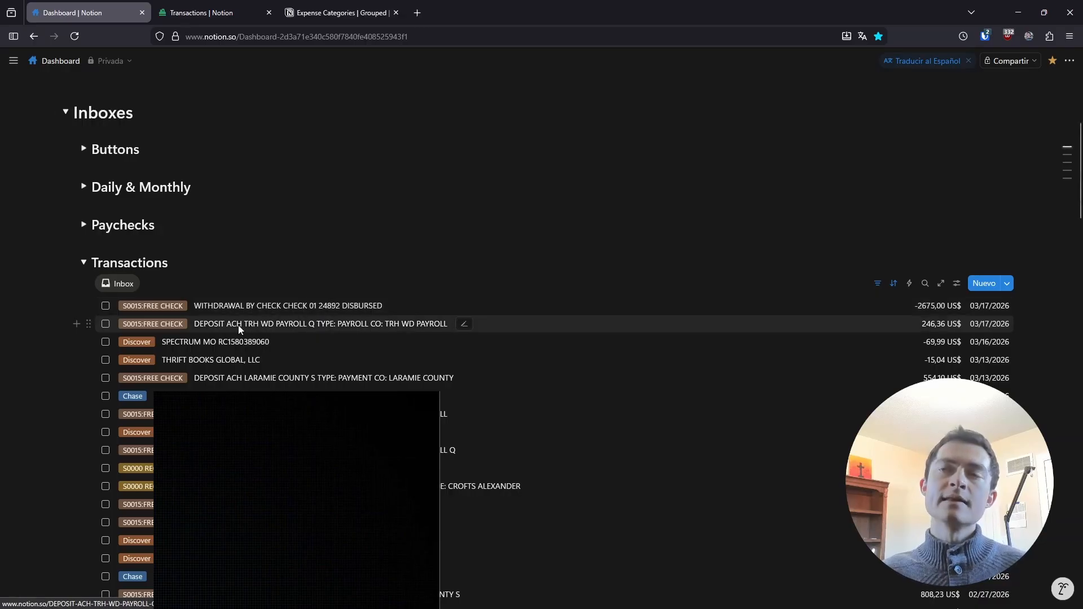
pyautogui.scroll(-1, 239, 327)
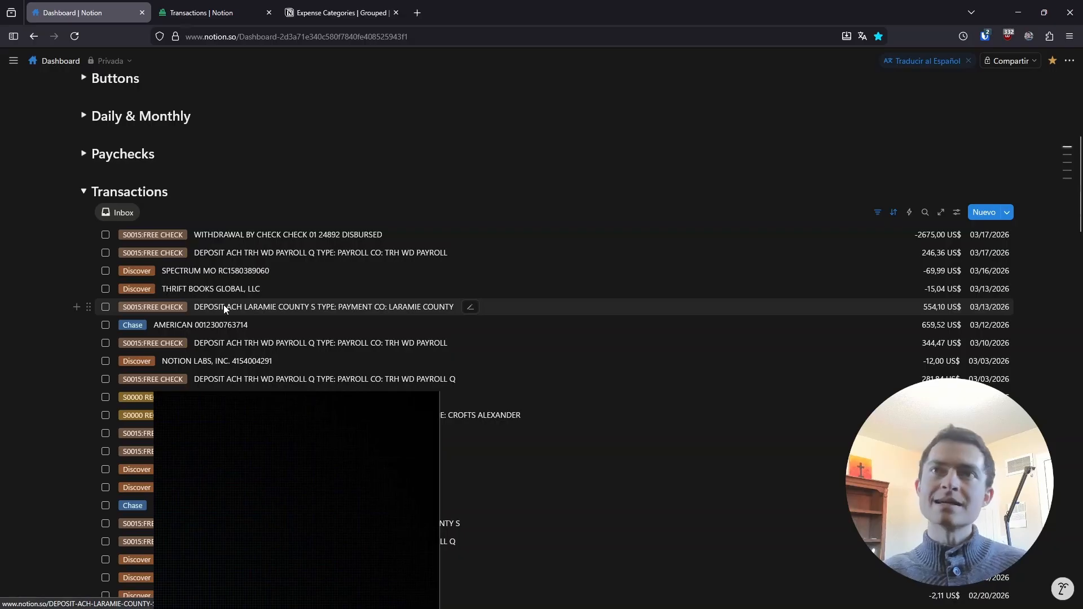
pyautogui.click(341, 13)
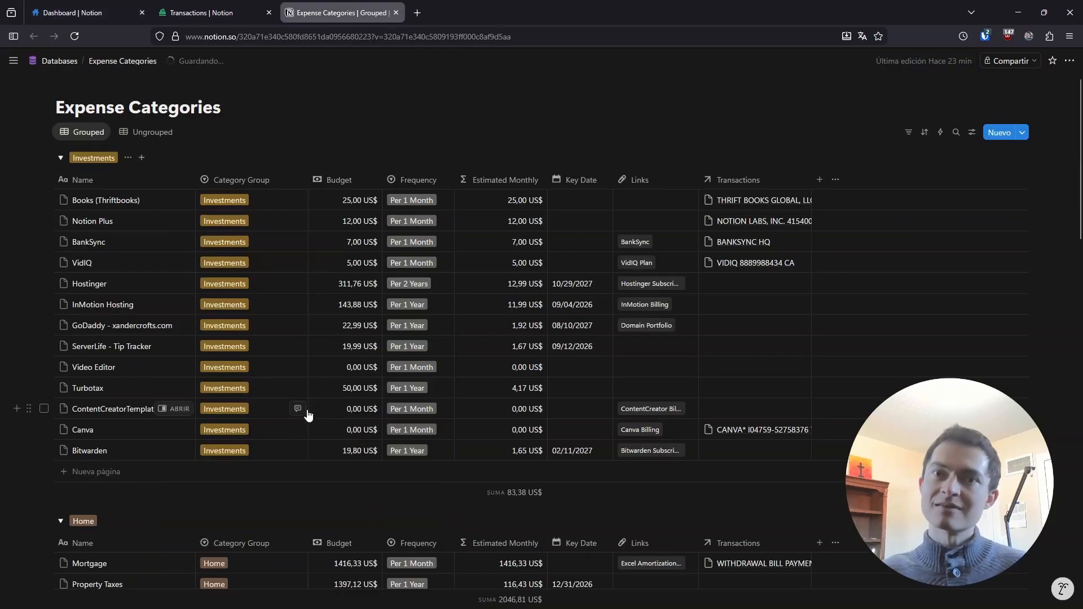
pyautogui.click(119, 10)
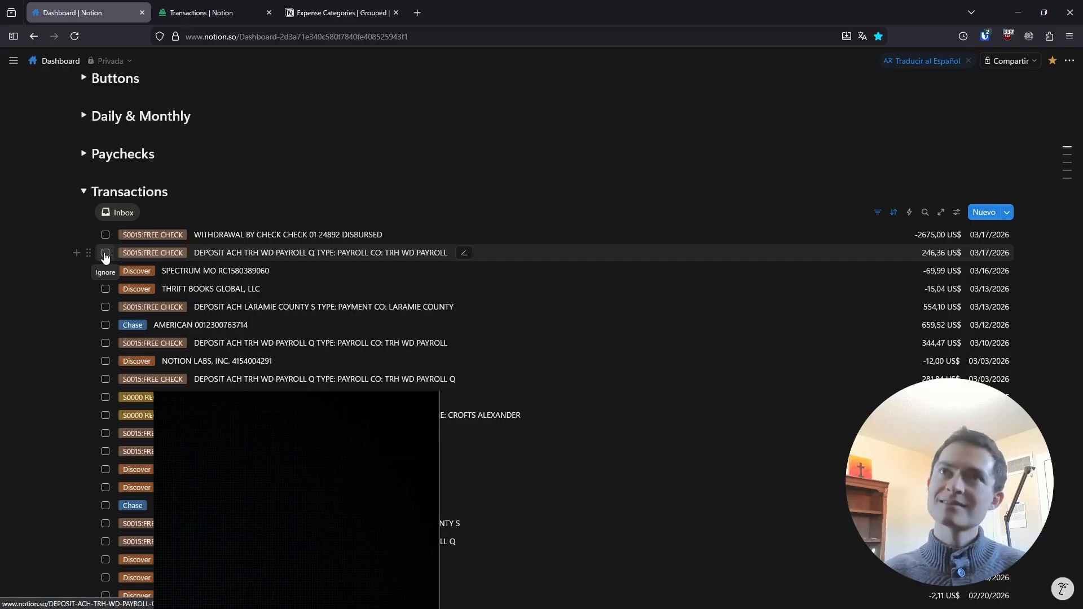
# Examine the Ignore and Category values in the Transactions database, then return to the Dashboard
pyautogui.hotkey('ctrl', 'Tab')
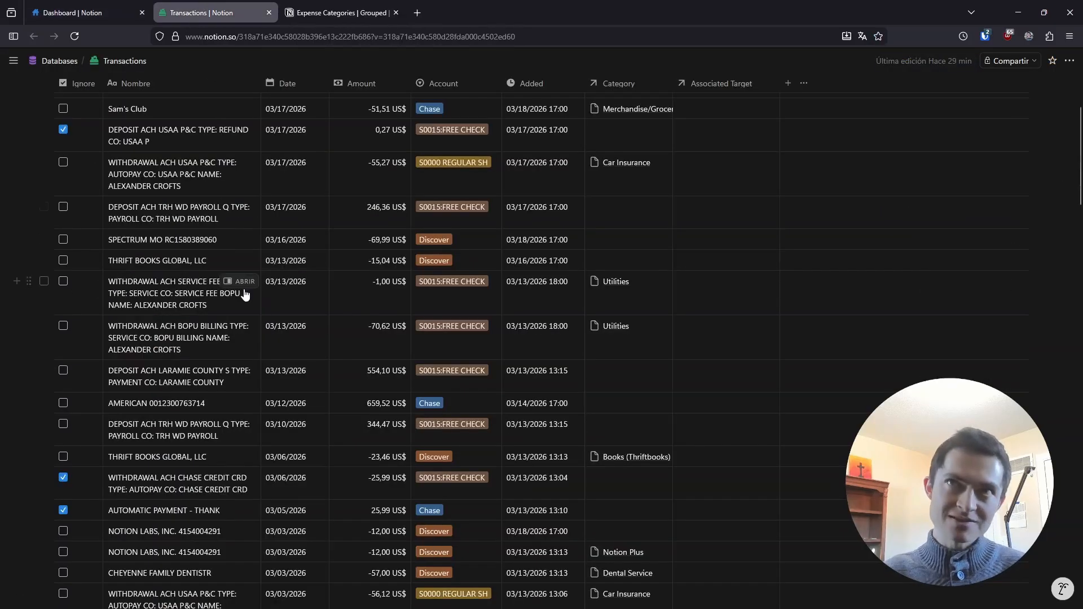
pyautogui.scroll(3, 244, 294)
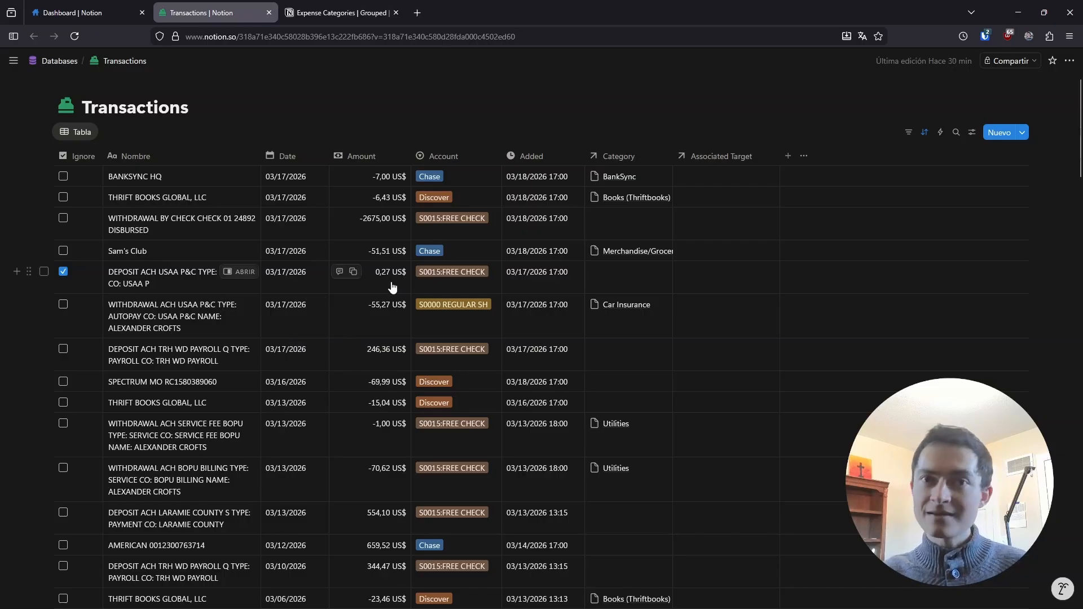
pyautogui.scroll(-5, 393, 288)
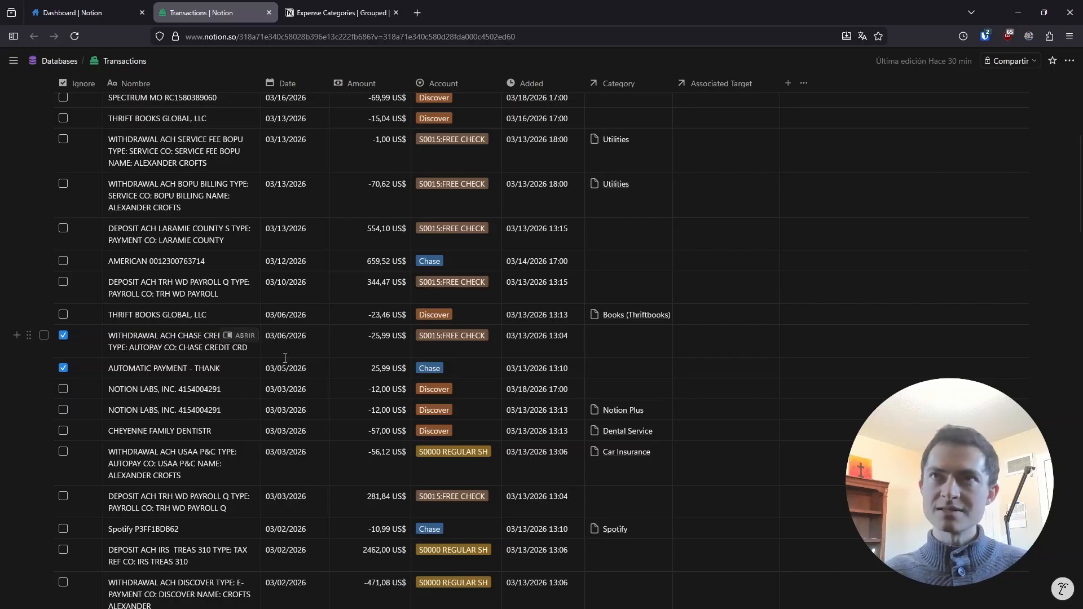
pyautogui.click(107, 12)
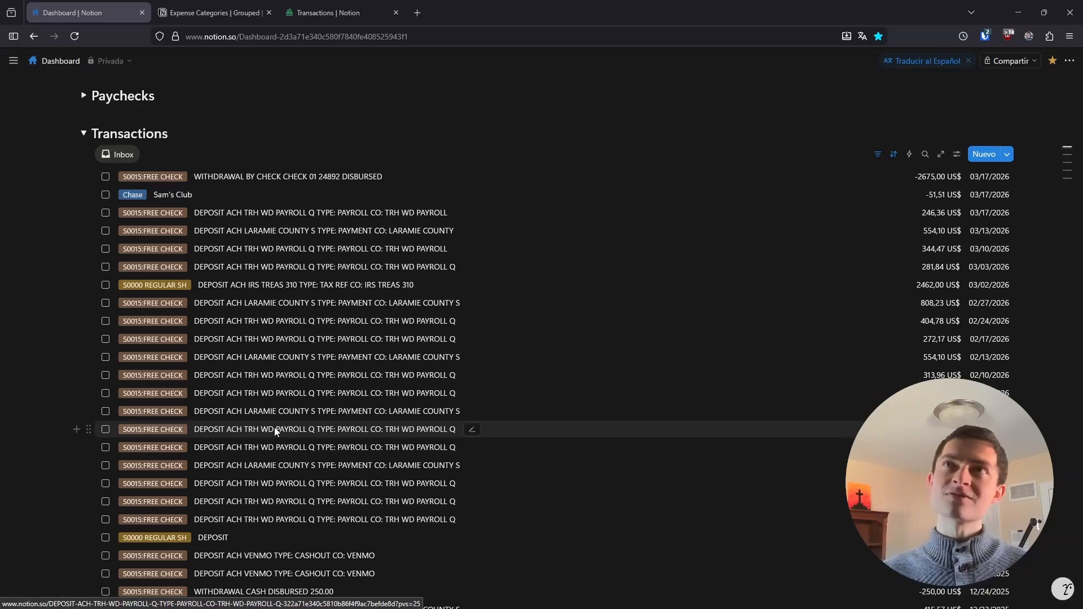
# Review the Investments categories at the start of the Expense Categories database and return to the Dashboard
pyautogui.click(215, 12)
pyautogui.scroll(12, 315, 409)
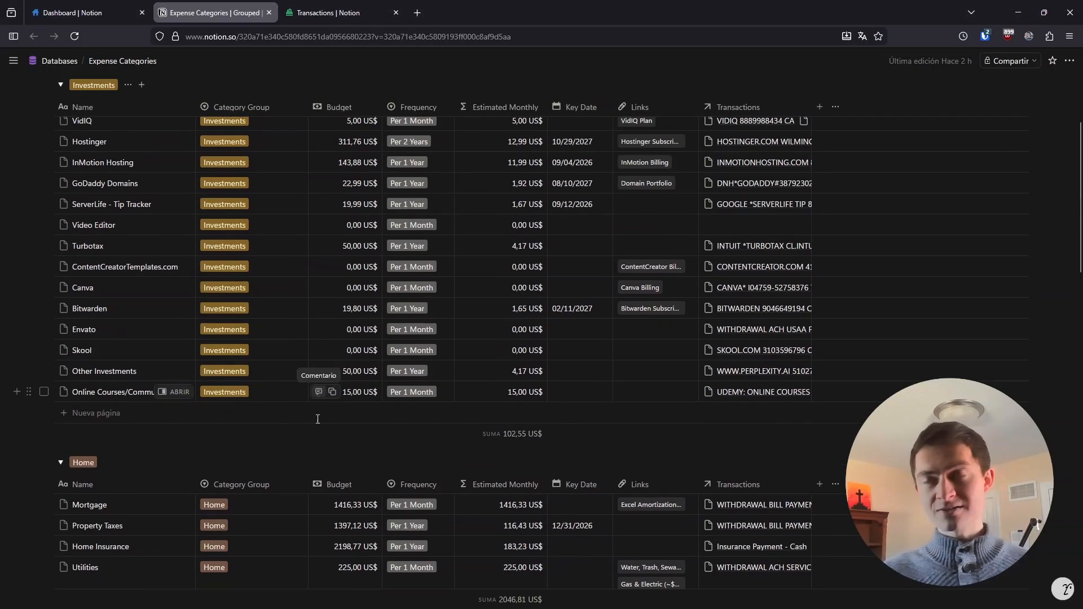
pyautogui.scroll(3, 314, 408)
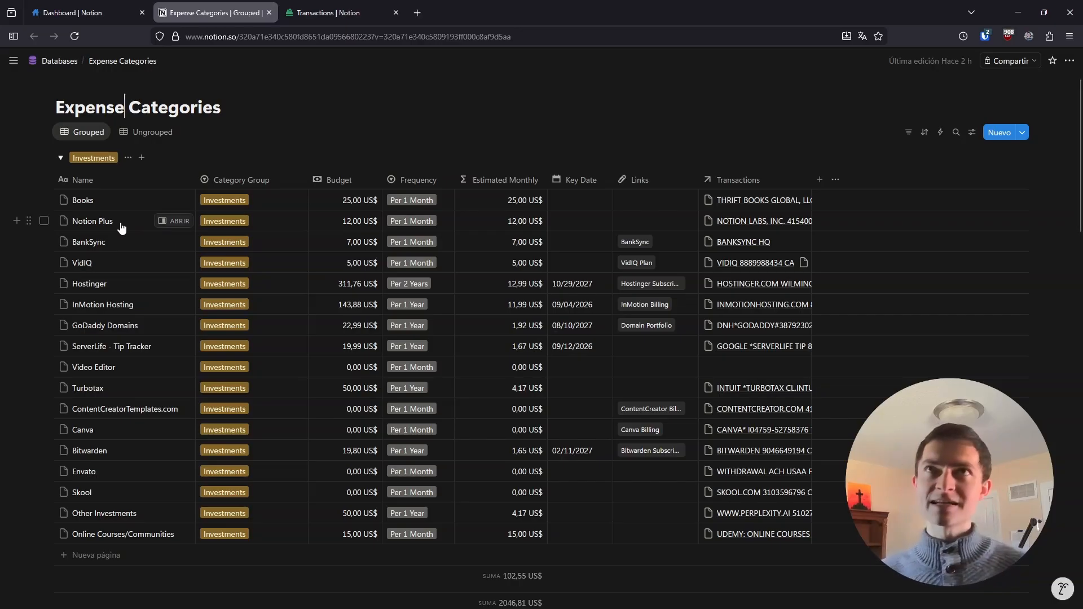
pyautogui.hotkey('ctrl', 'shift', 'Tab')
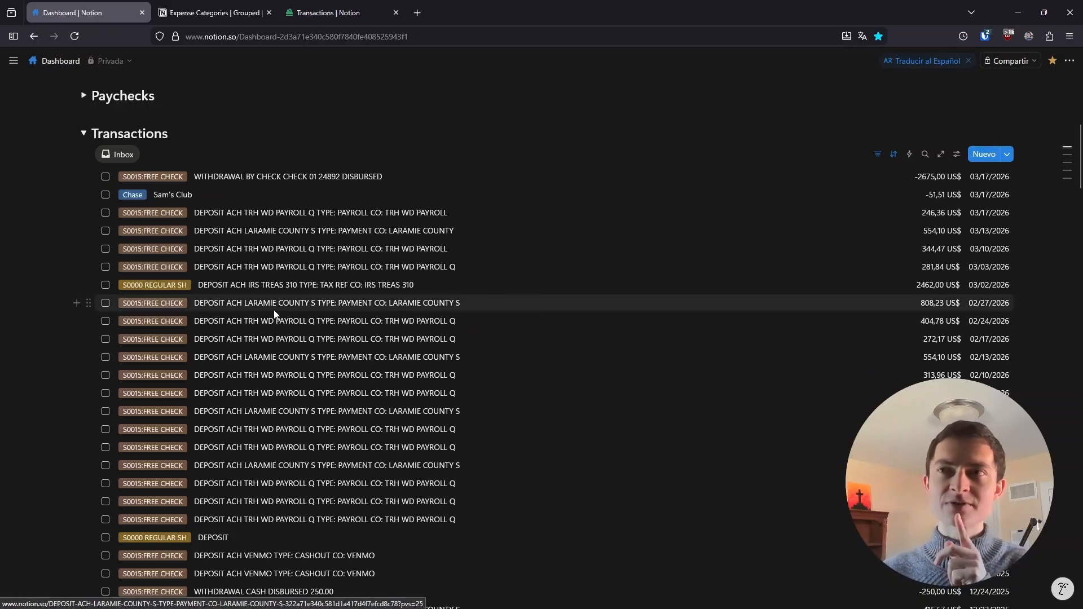
# Look through the Dashboard's Inbox from the newest transactions back to those of September 2025
pyautogui.scroll(-2, 274, 314)
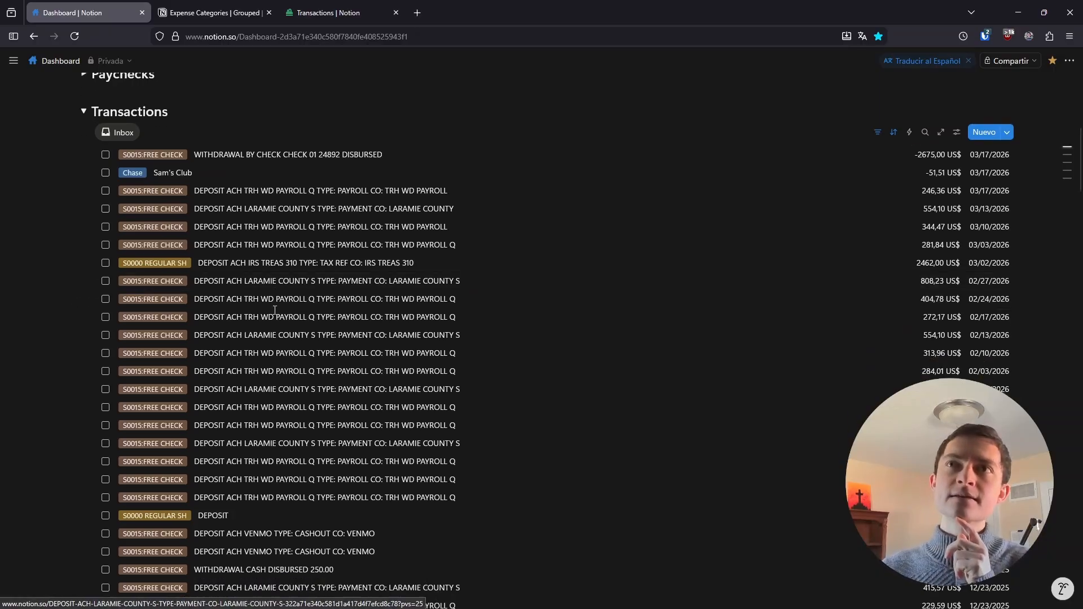
pyautogui.scroll(1, 273, 315)
pyautogui.scroll(2, 273, 314)
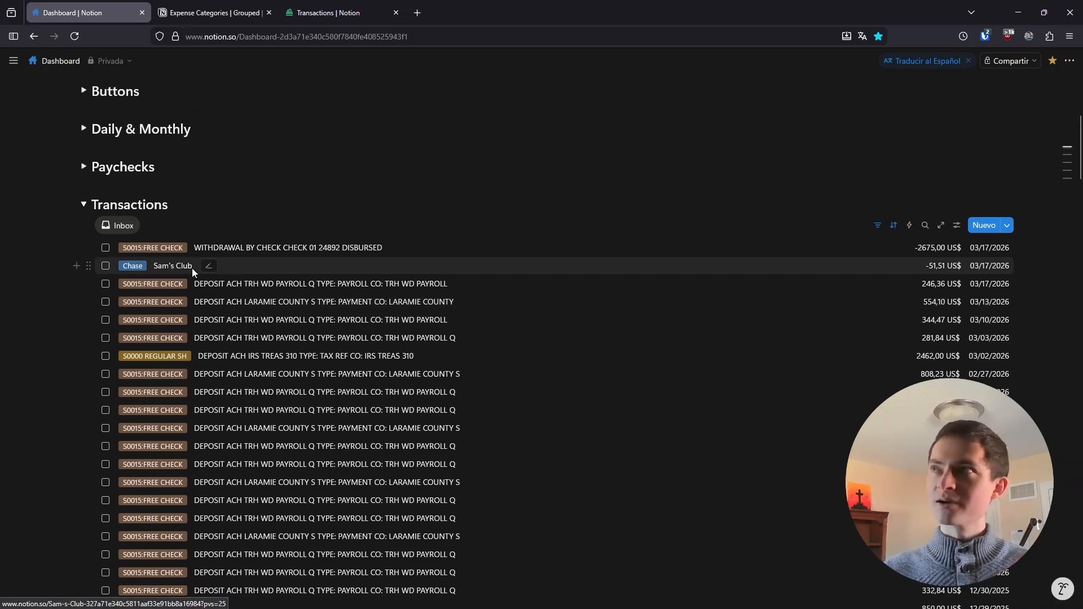
pyautogui.scroll(-8, 231, 271)
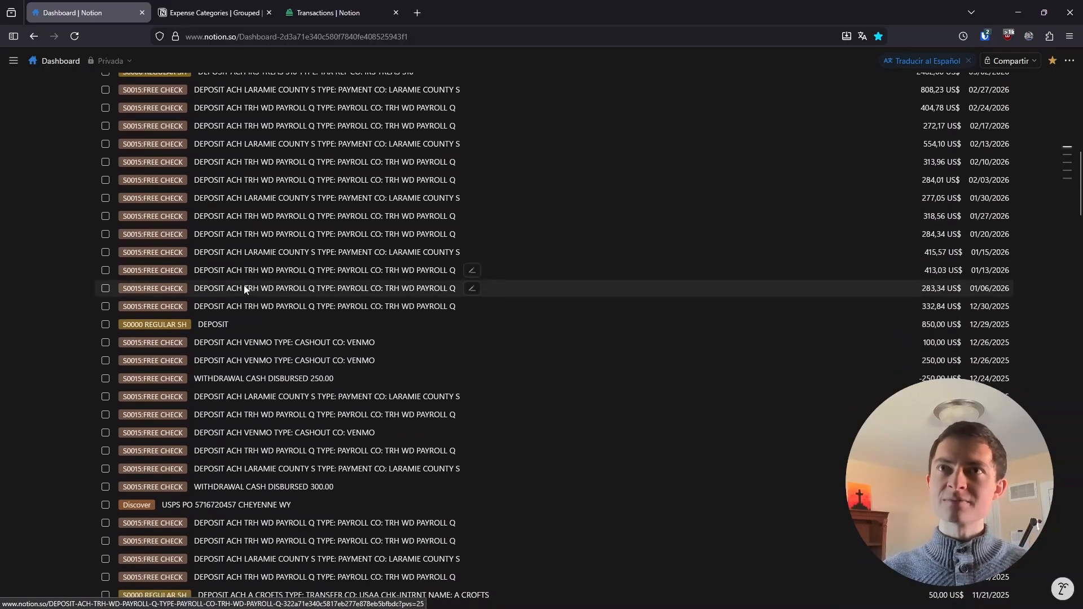
pyautogui.scroll(-10, 244, 299)
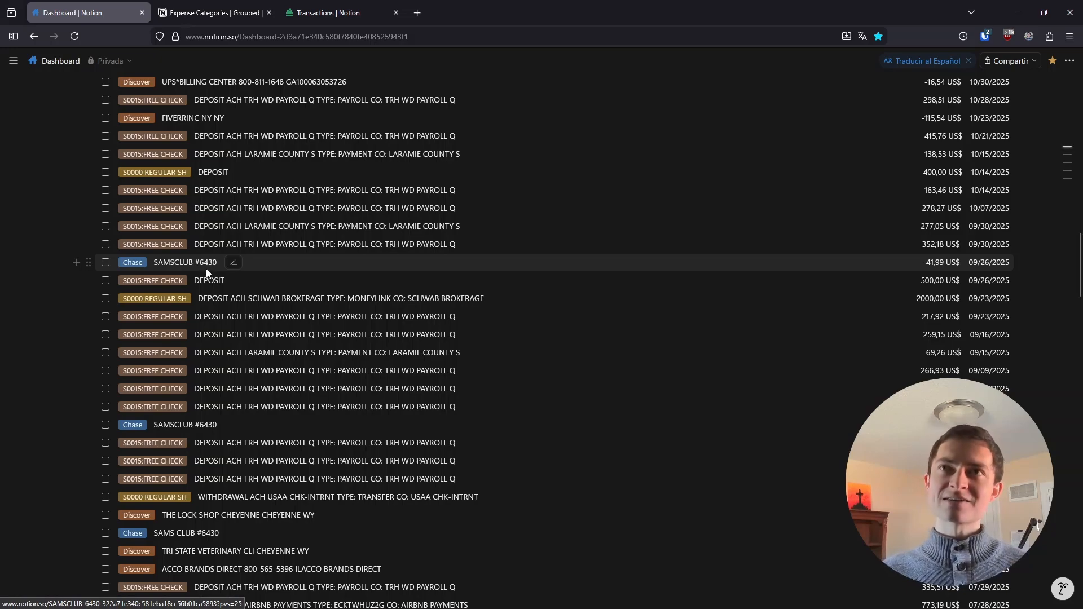
# Check how the Sam's Club purchases are categorized in the Transactions database, with a glance at Expense Categories, and return to the Dashboard
pyautogui.click(214, 12)
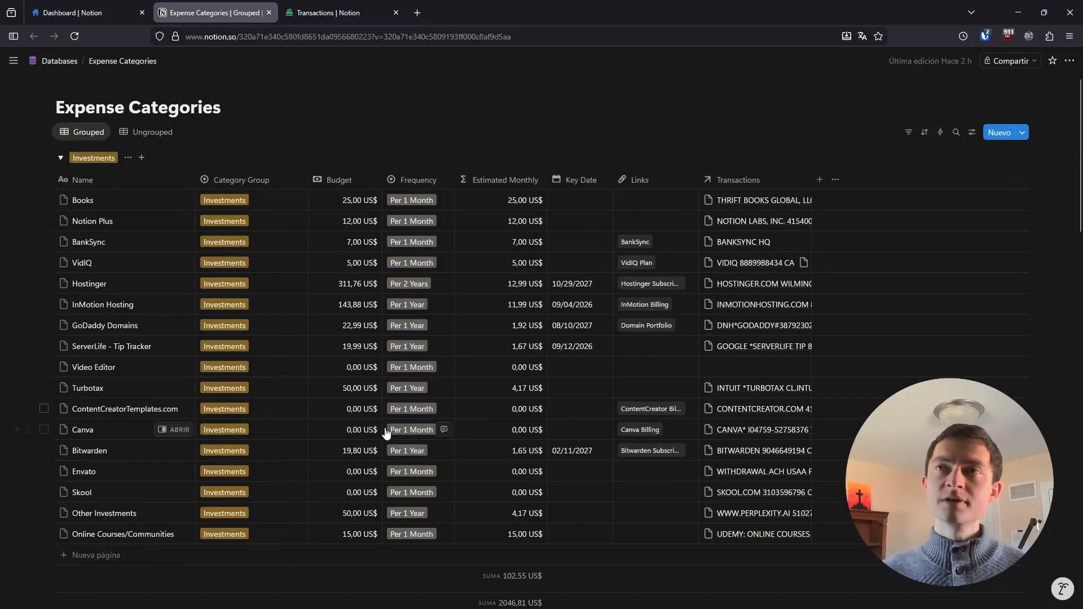
pyautogui.click(368, 12)
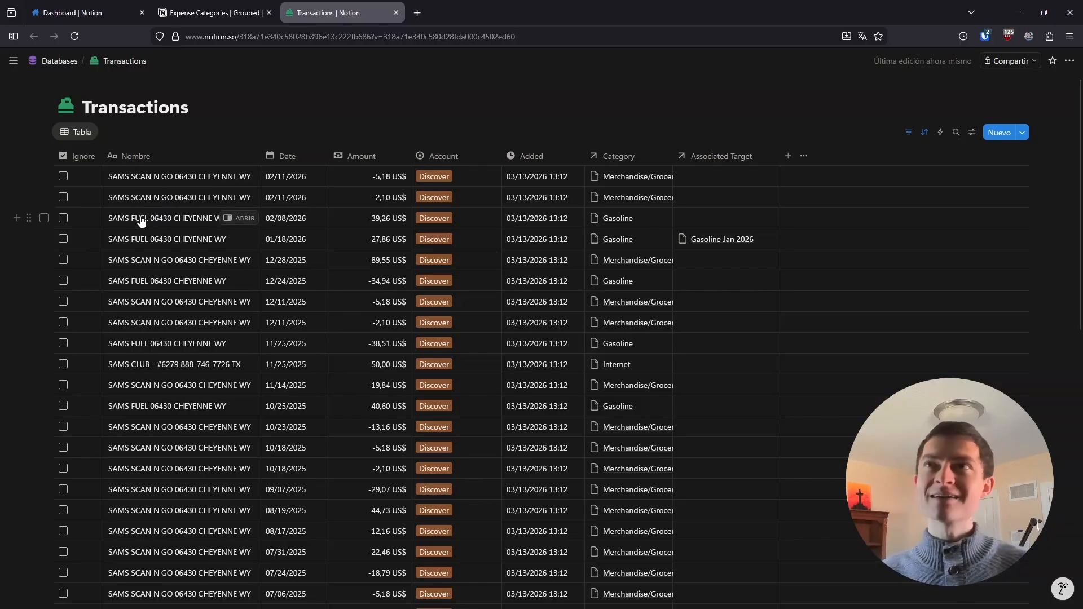
pyautogui.click(184, 7)
pyautogui.click(110, 11)
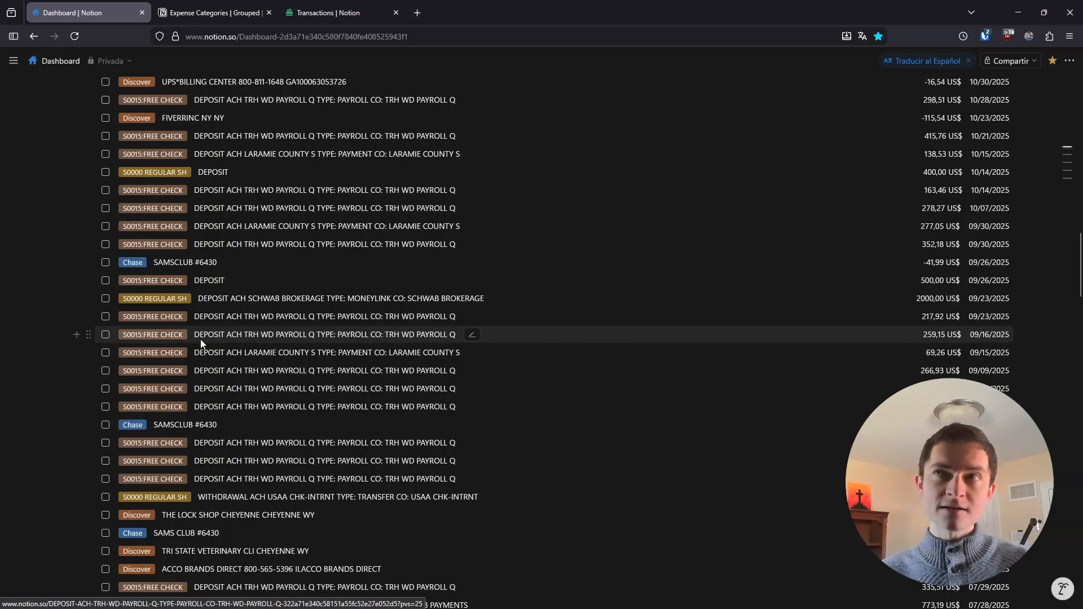
# Examine the uncategorized Inbox transactions dated between July and December 2025
pyautogui.scroll(-3, 240, 407)
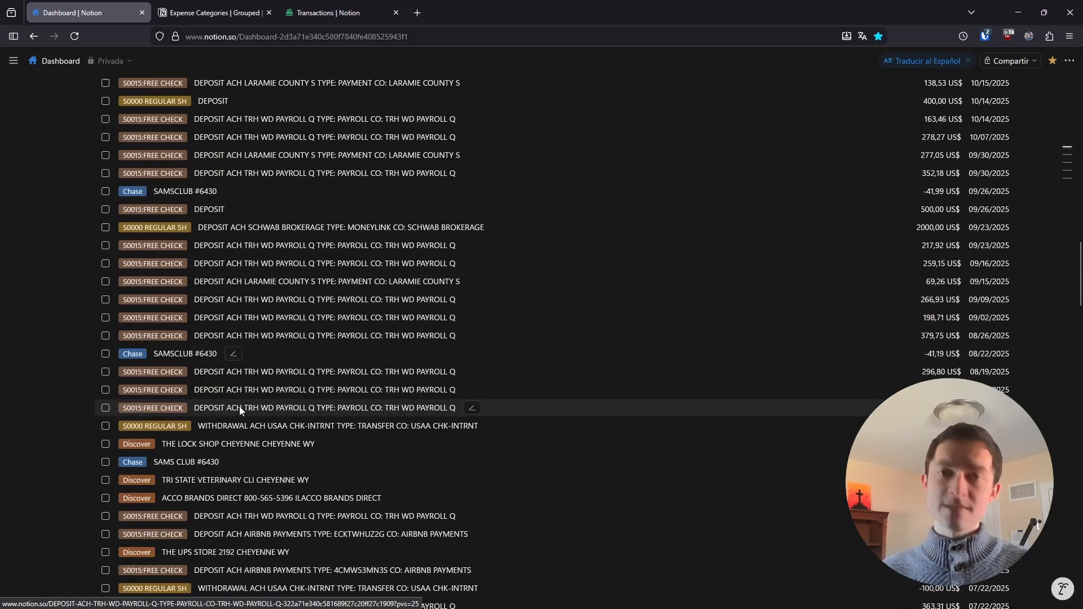
pyautogui.scroll(-2, 244, 401)
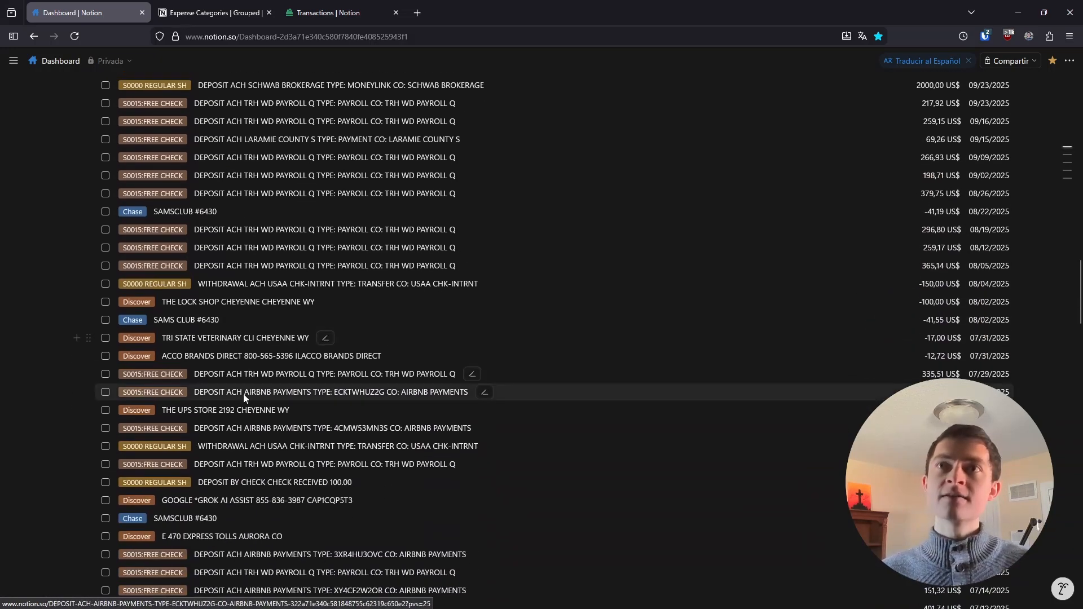
pyautogui.scroll(6, 242, 394)
pyautogui.scroll(2, 241, 394)
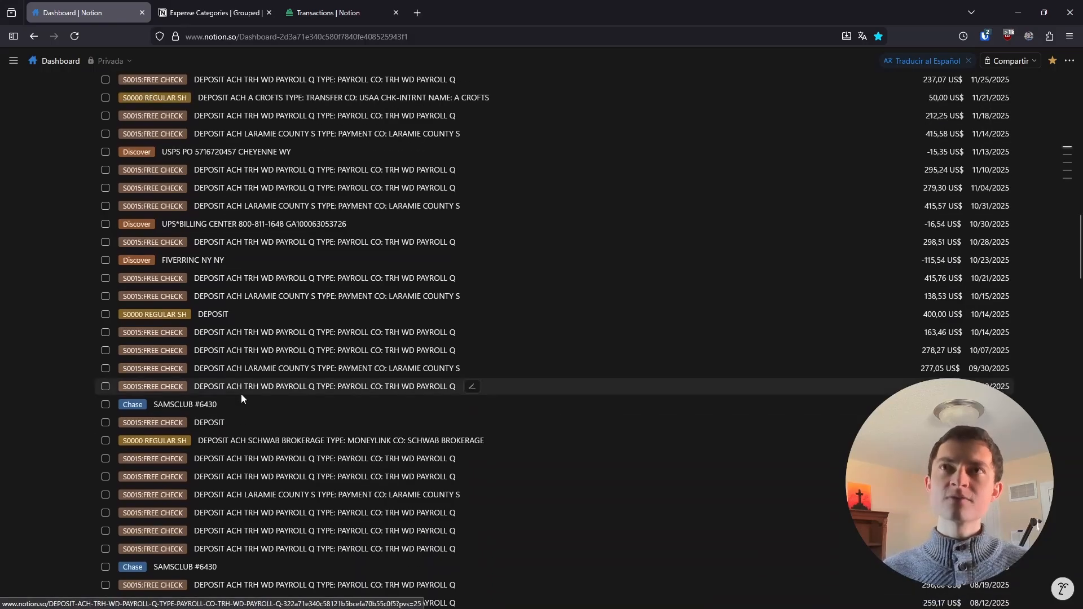
pyautogui.scroll(1, 226, 294)
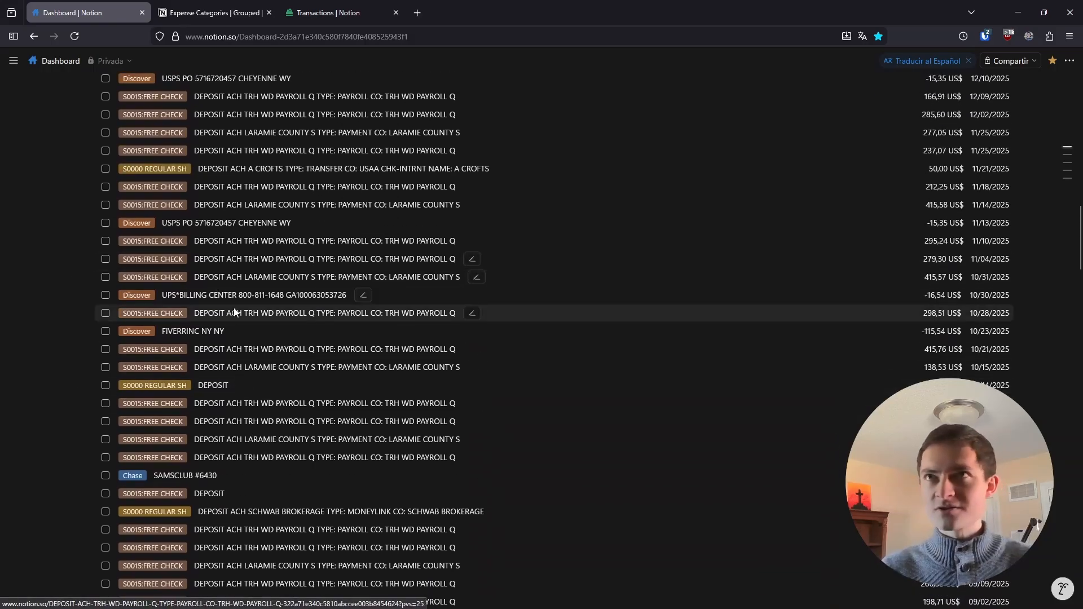
pyautogui.scroll(2, 232, 293)
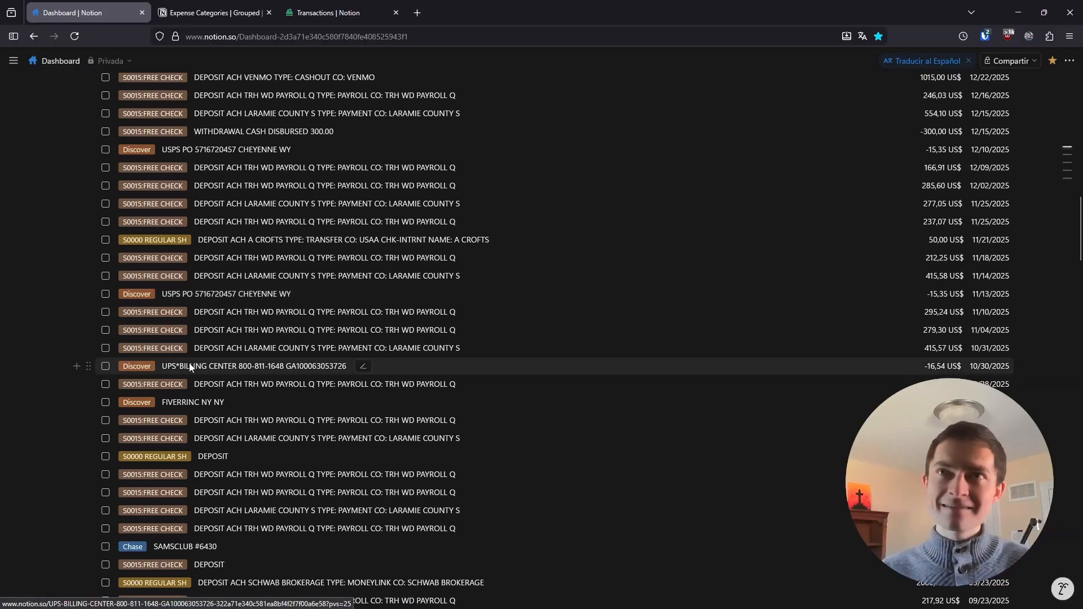
pyautogui.scroll(2, 190, 367)
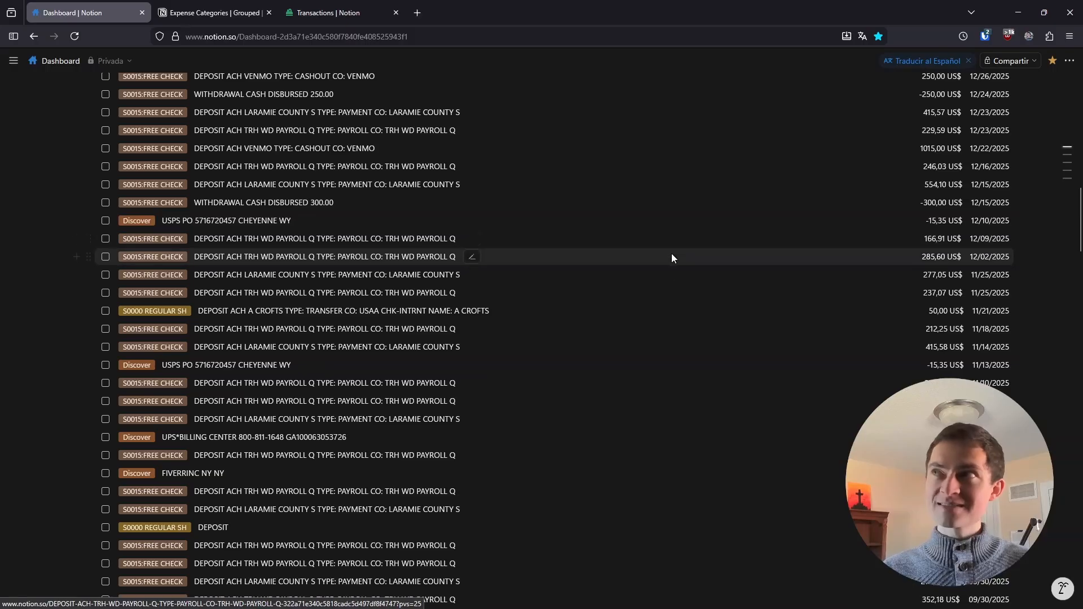
pyautogui.scroll(-5, 422, 312)
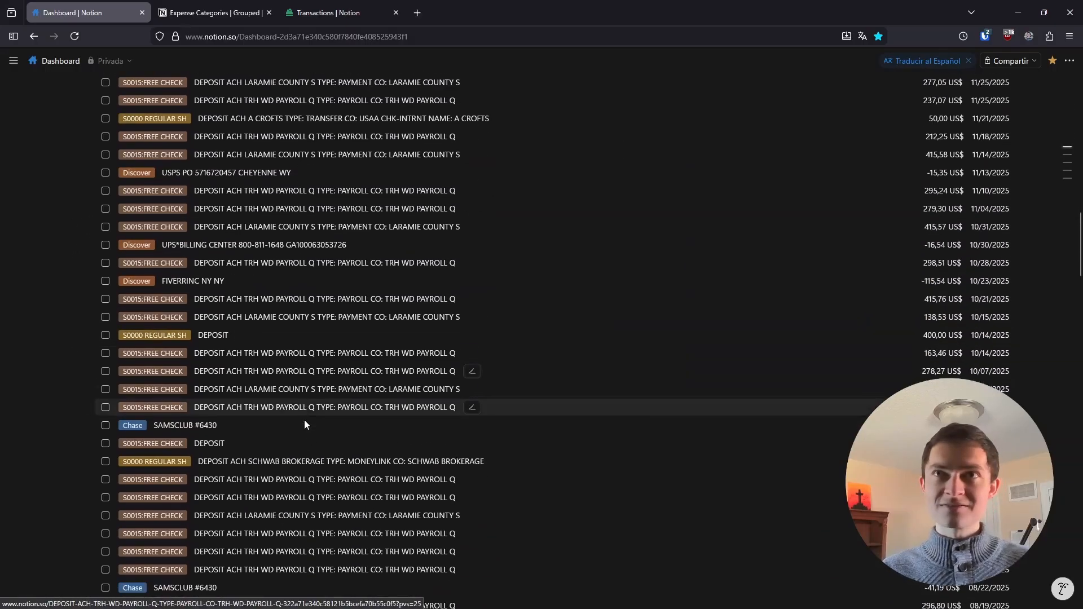
pyautogui.scroll(-5, 305, 423)
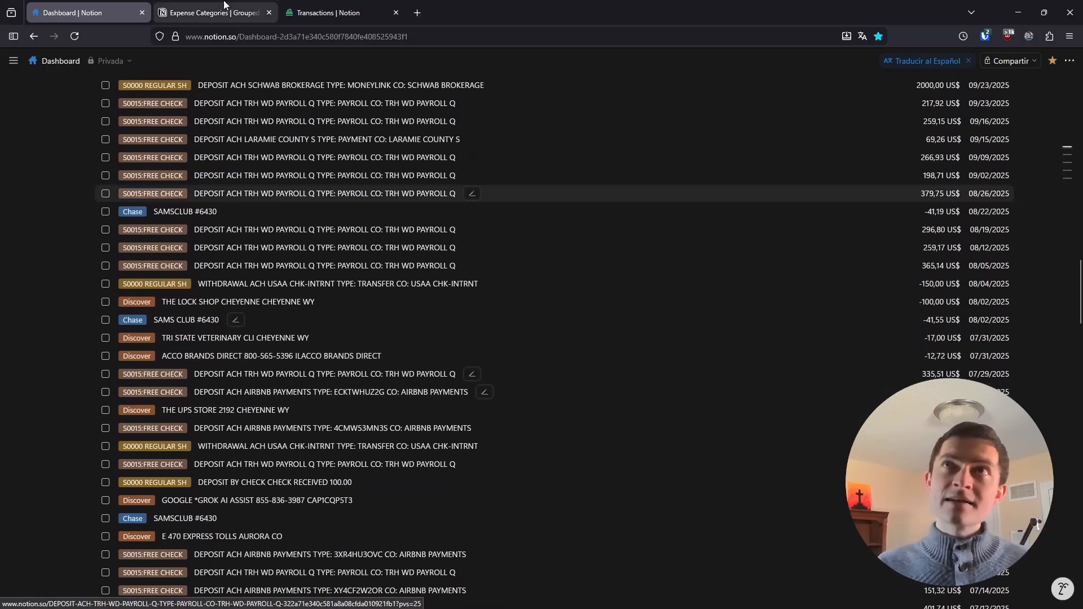
# Go through the Investments group in Expense Categories and preview the transactions linked to Other Investments
pyautogui.click(215, 13)
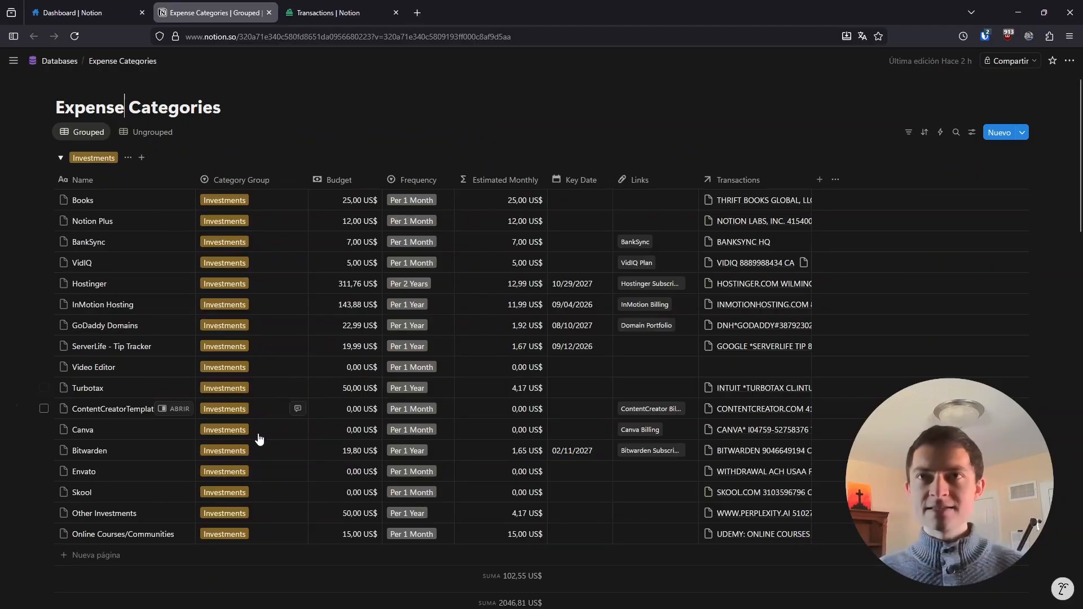
pyautogui.scroll(-1, 262, 446)
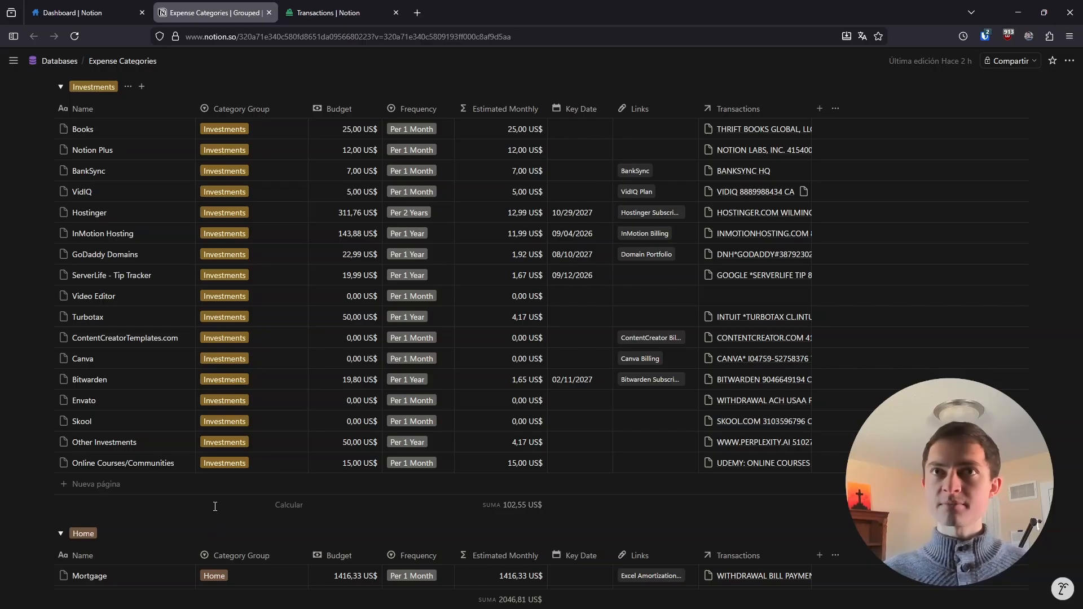
pyautogui.scroll(3, 192, 511)
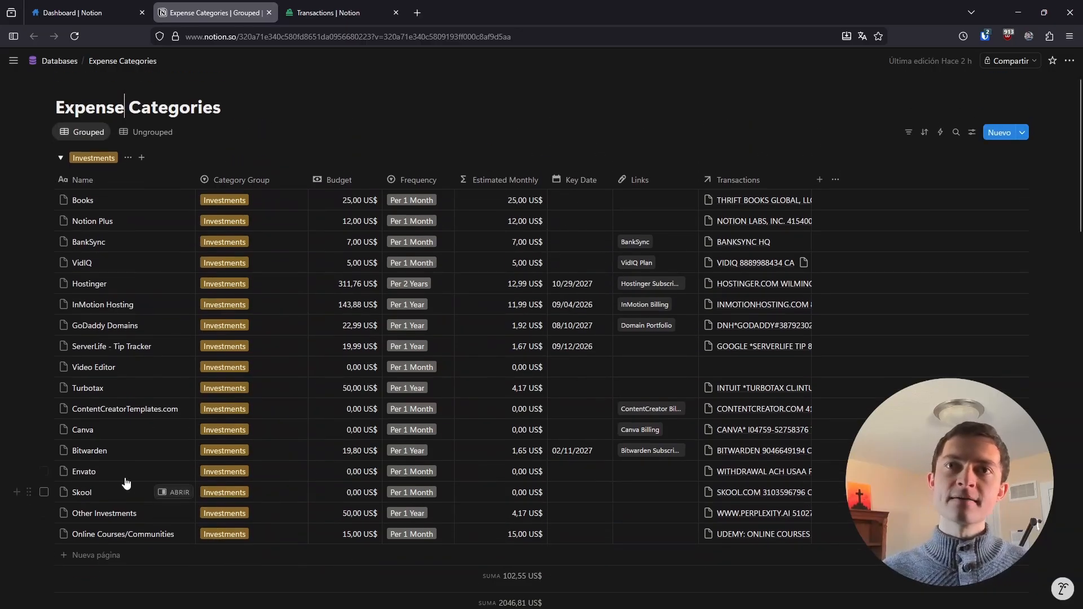
pyautogui.scroll(-4, 81, 360)
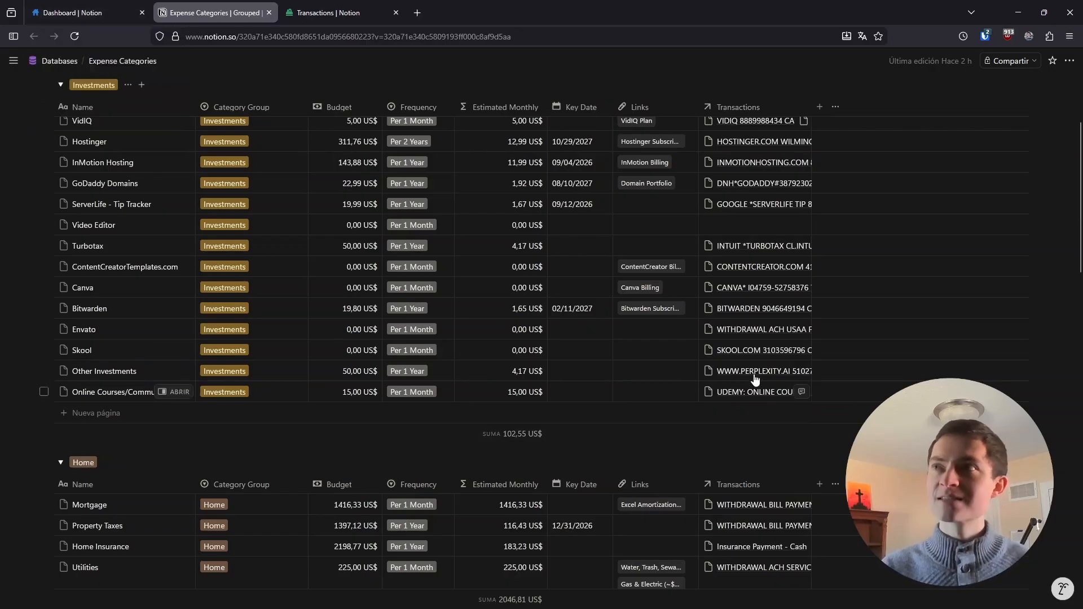
pyautogui.moveTo(756, 373)
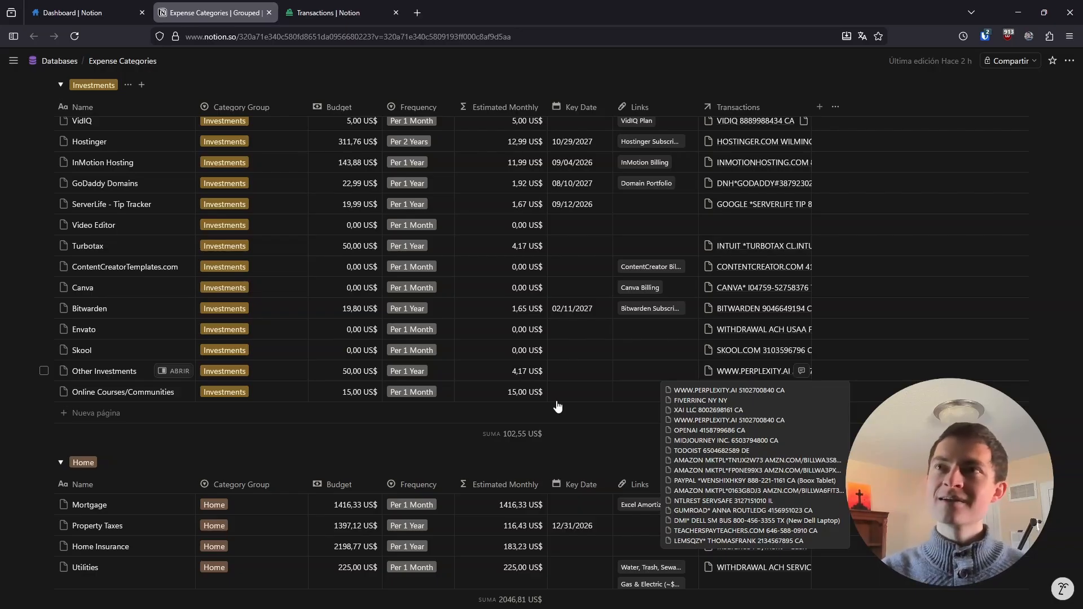
# Preview the transactions linked to Merchandise/Groceries in the Health & Wellness group of Expense Categories, and return to the Dashboard
pyautogui.scroll(3, 281, 379)
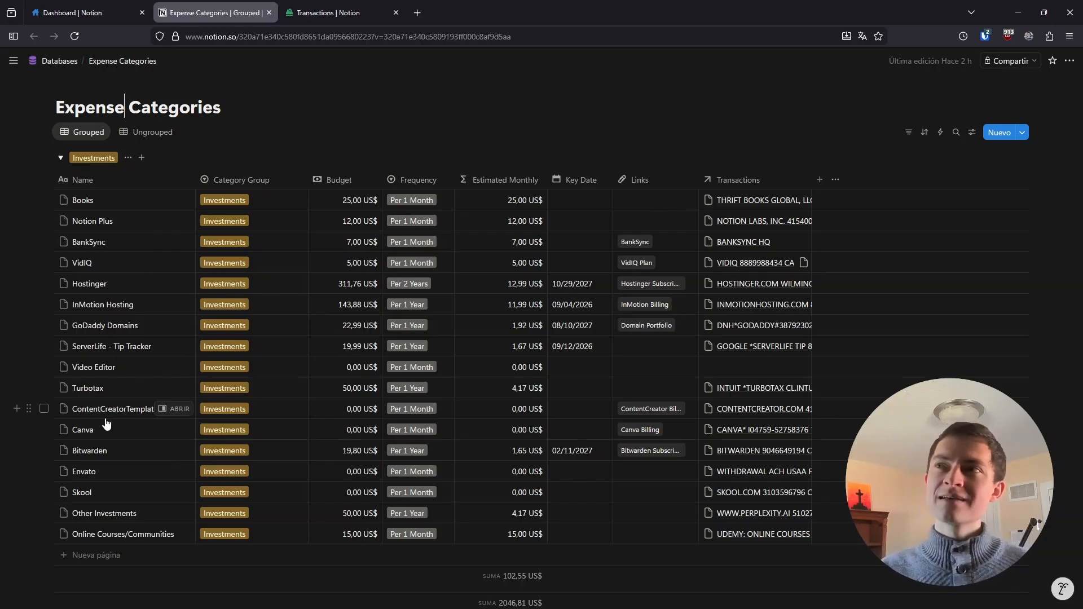
pyautogui.scroll(-2, 106, 424)
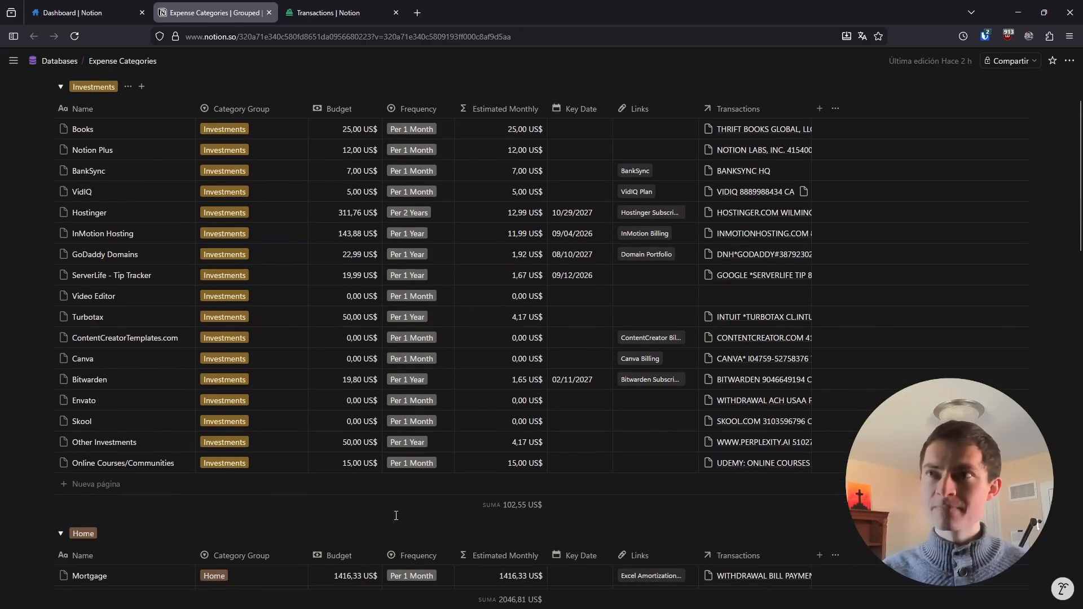
pyautogui.moveTo(763, 449)
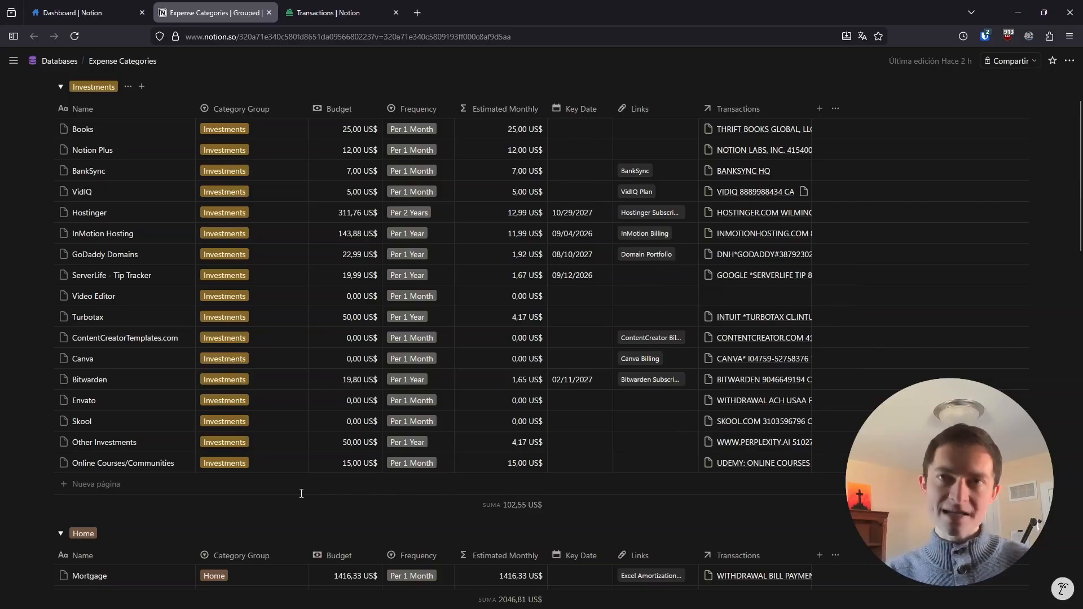
pyautogui.scroll(-2, 228, 436)
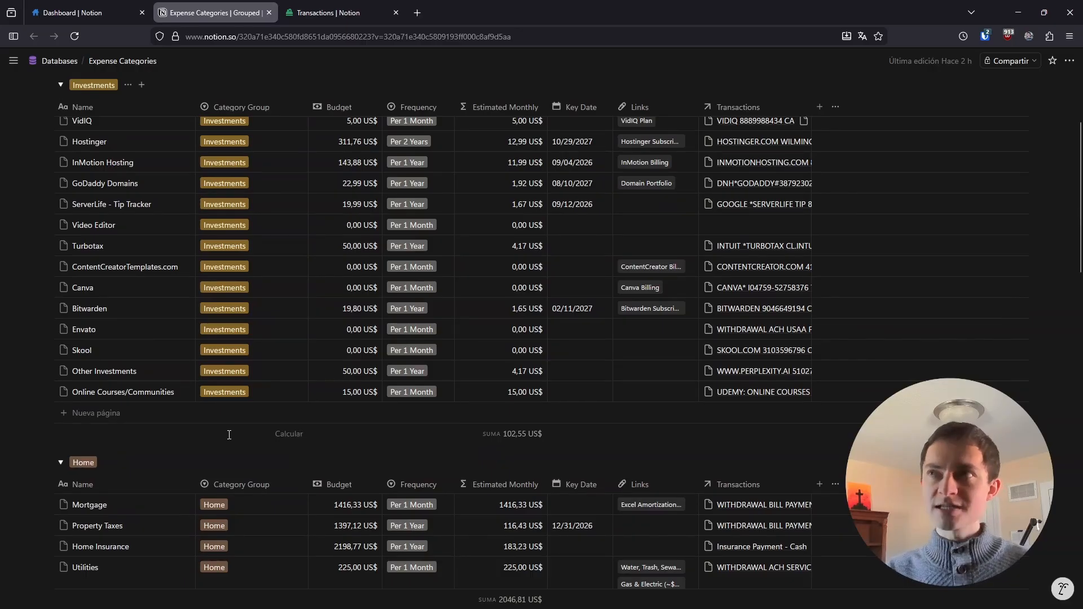
pyautogui.scroll(-10, 240, 424)
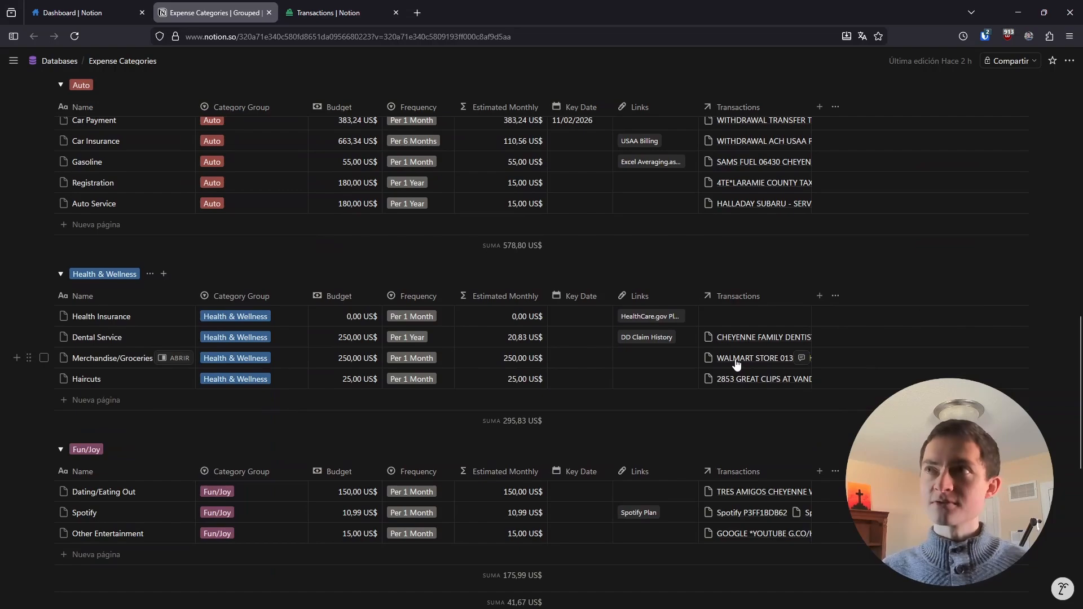
pyautogui.click(737, 364)
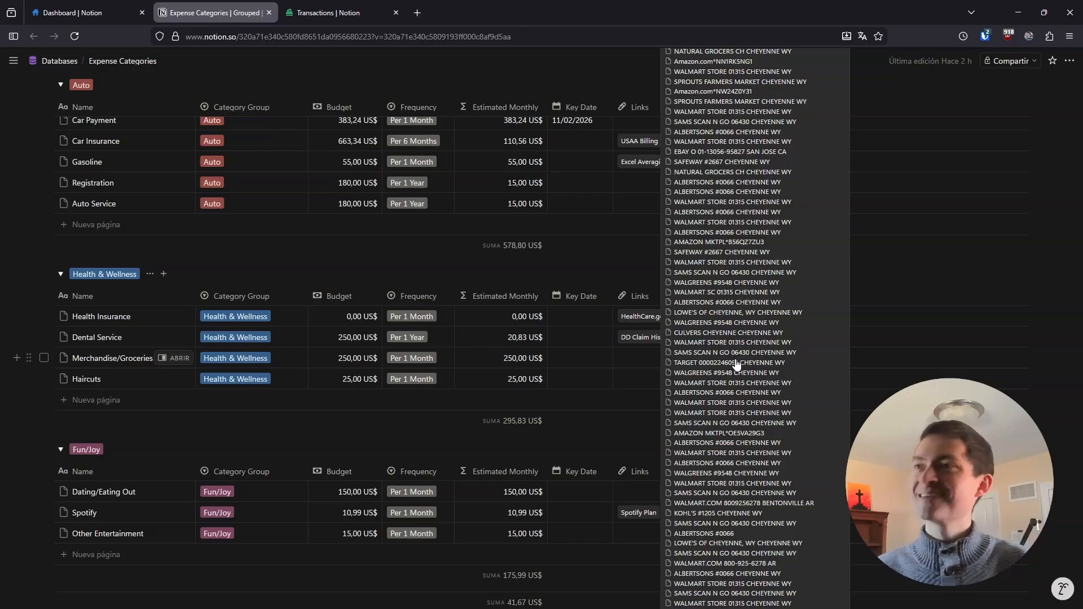
pyautogui.click(600, 430)
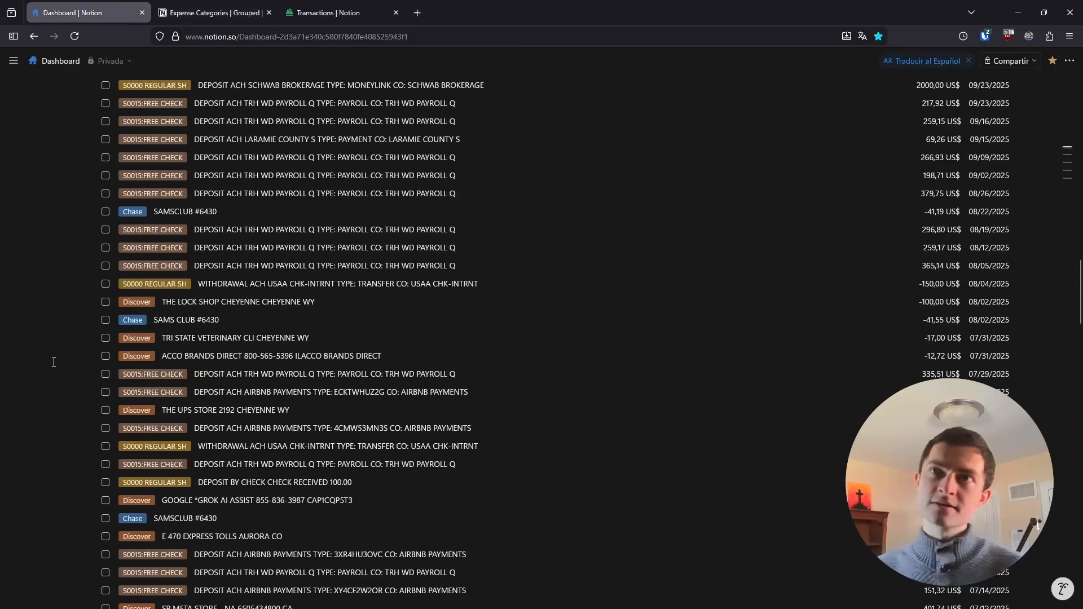
# Skim the older Inbox transactions and collapse the Transactions section under Inboxes on the Dashboard
pyautogui.scroll(-2, 49, 363)
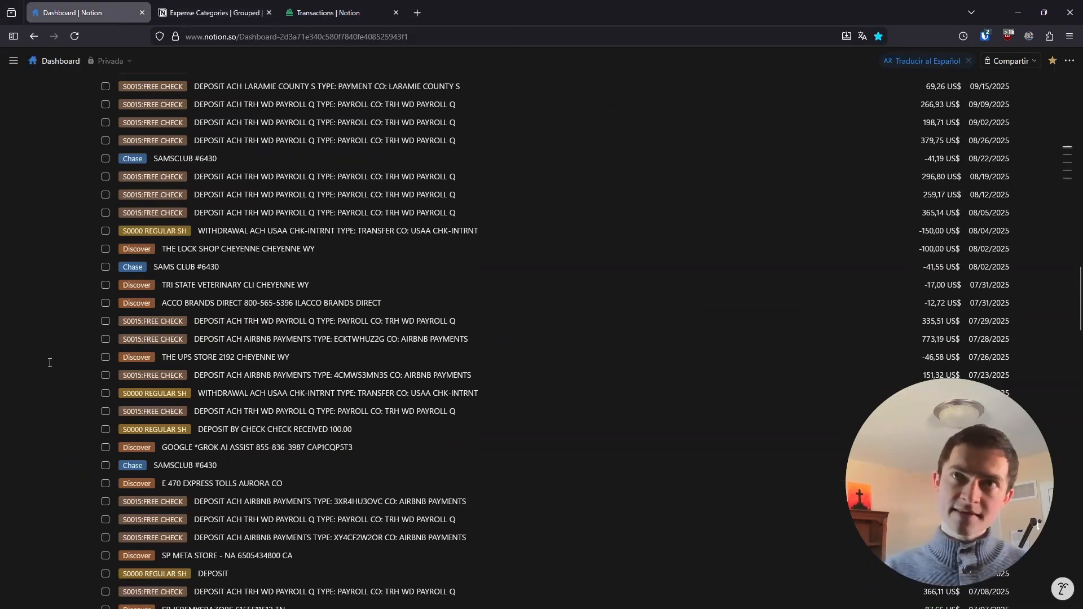
pyautogui.scroll(-7, 36, 403)
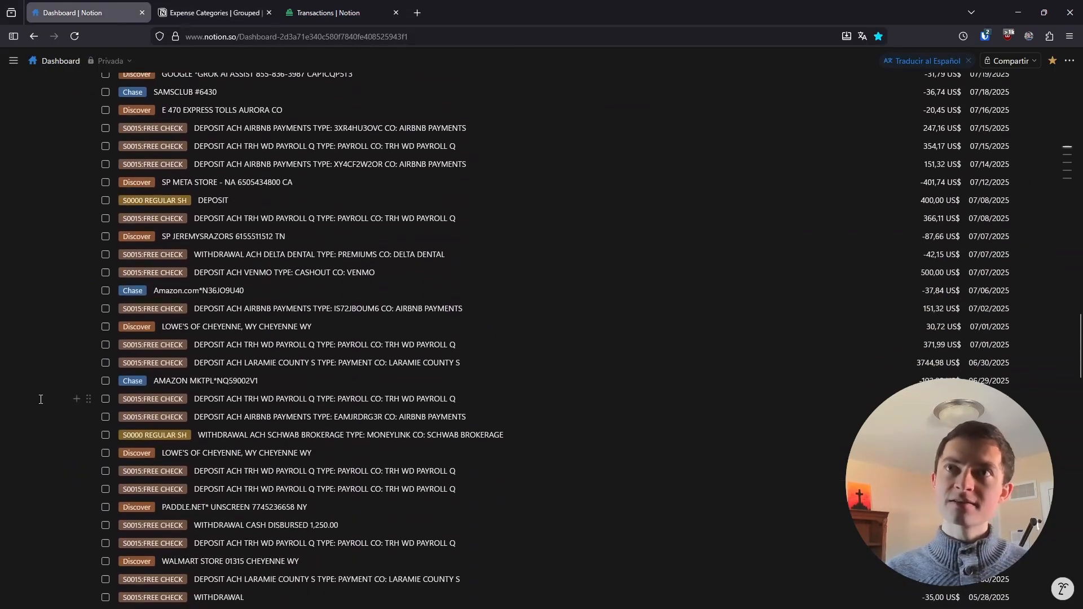
pyautogui.scroll(14, 41, 400)
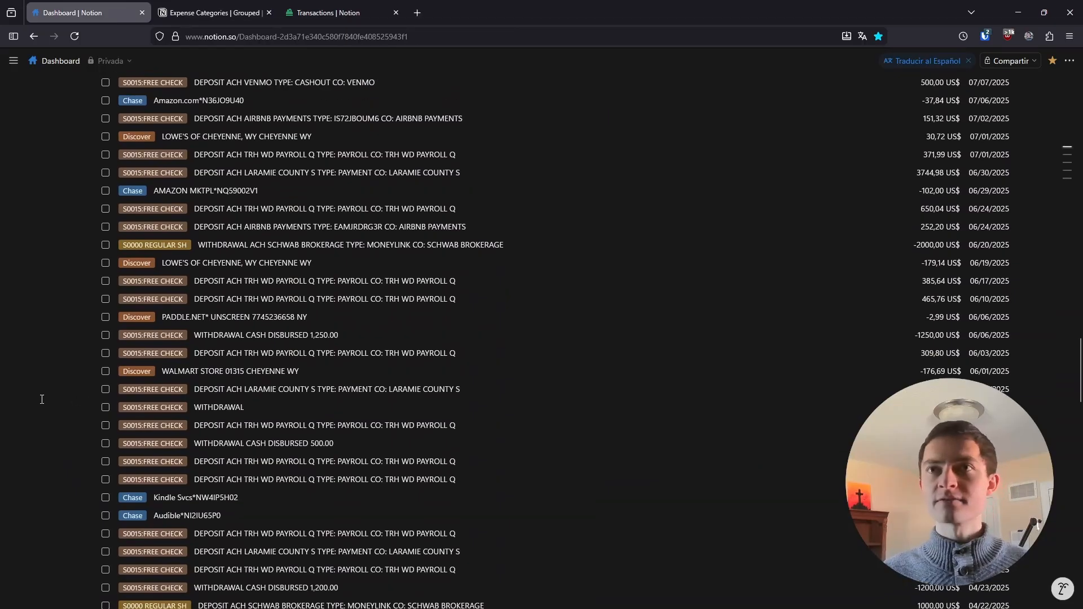
pyautogui.scroll(15, 42, 401)
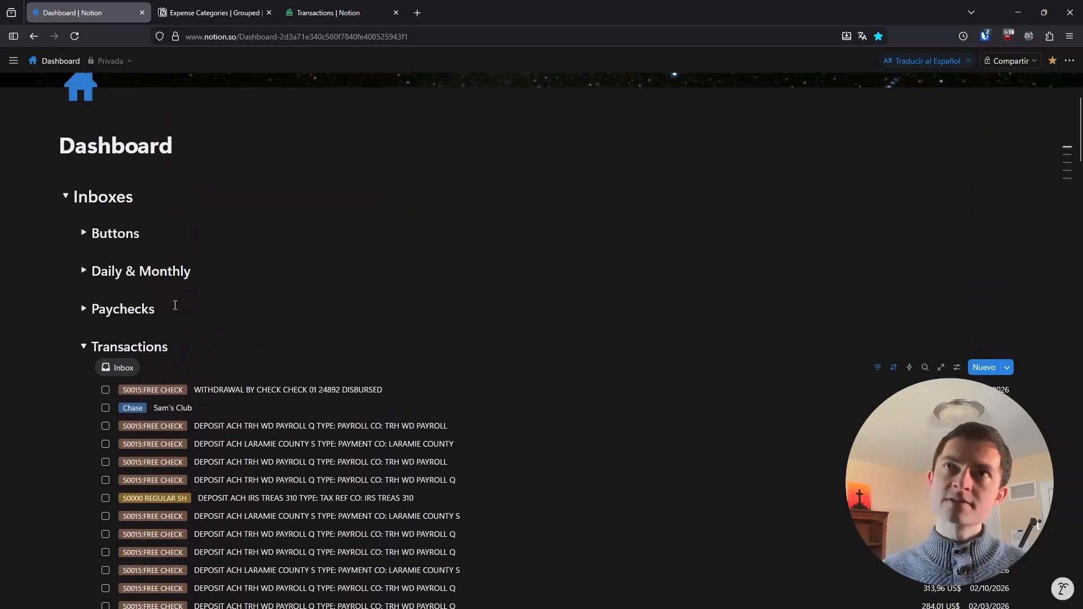
pyautogui.click(83, 347)
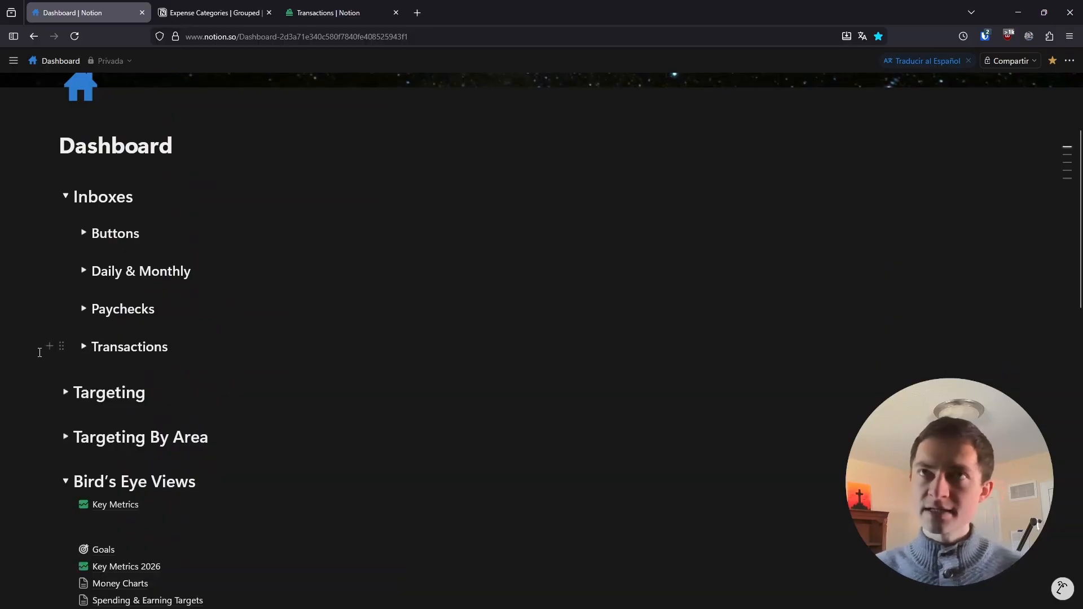
# Open the Money Charts page from the Dashboard's Bird's Eye Views section in a new tab
pyautogui.scroll(-2, 39, 353)
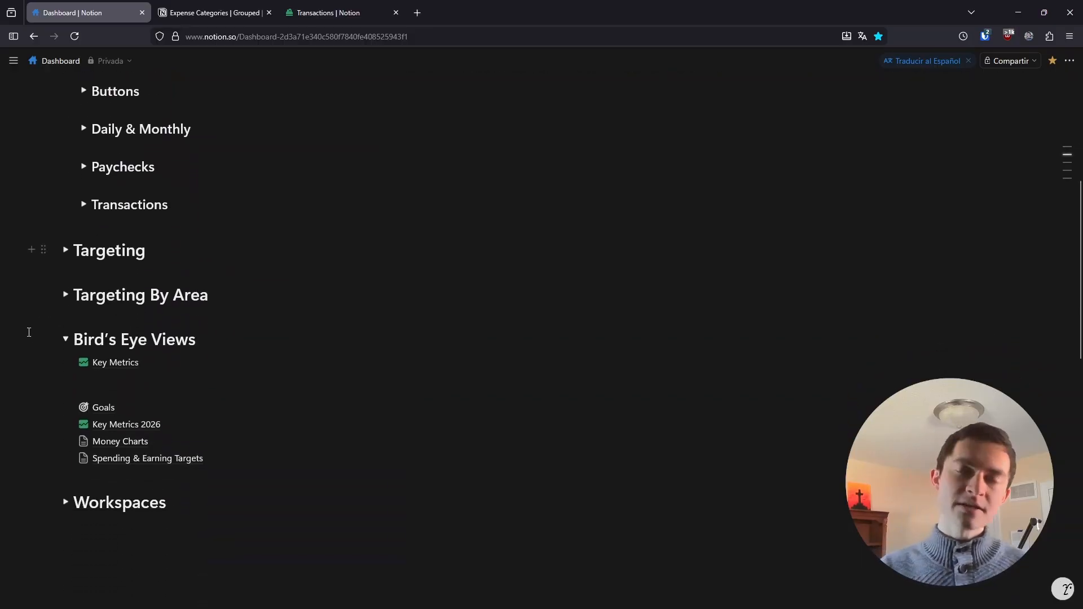
pyautogui.scroll(-1, 29, 333)
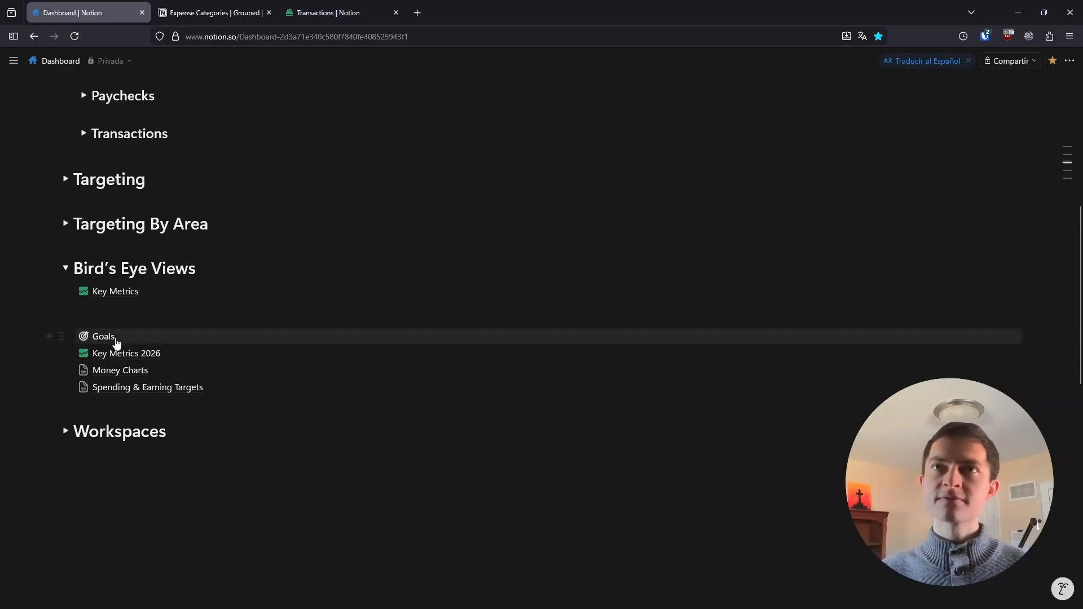
pyautogui.moveTo(110, 373)
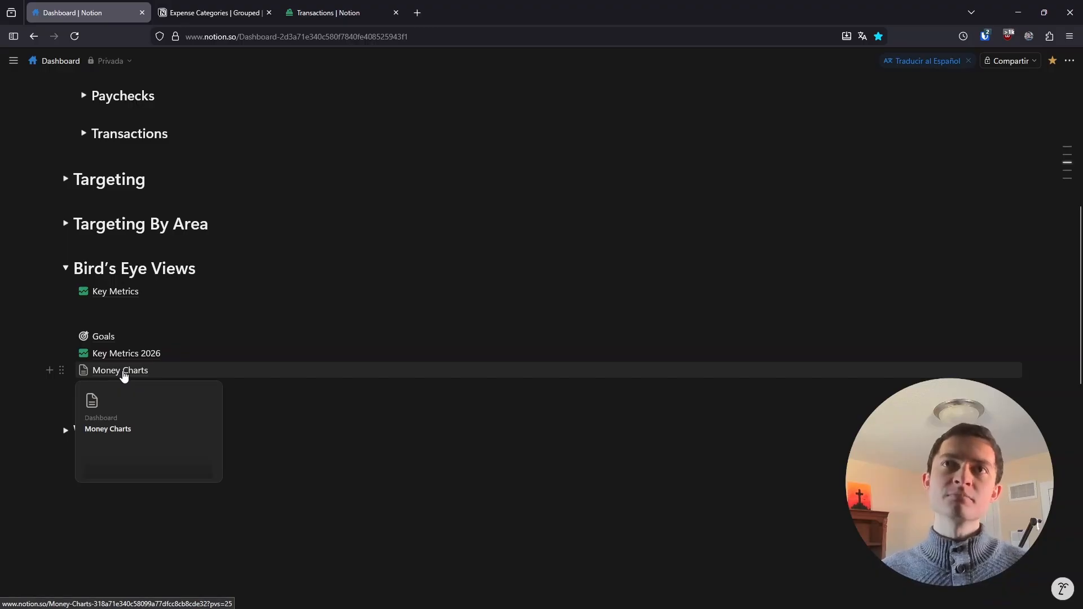
pyautogui.rightClick(124, 375)
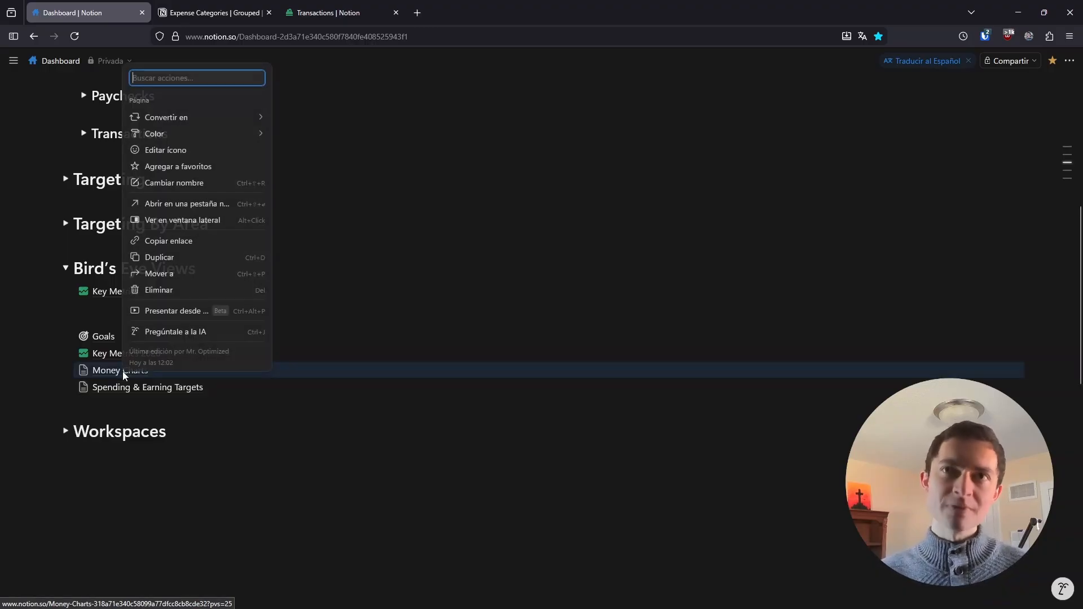
pyautogui.click(160, 206)
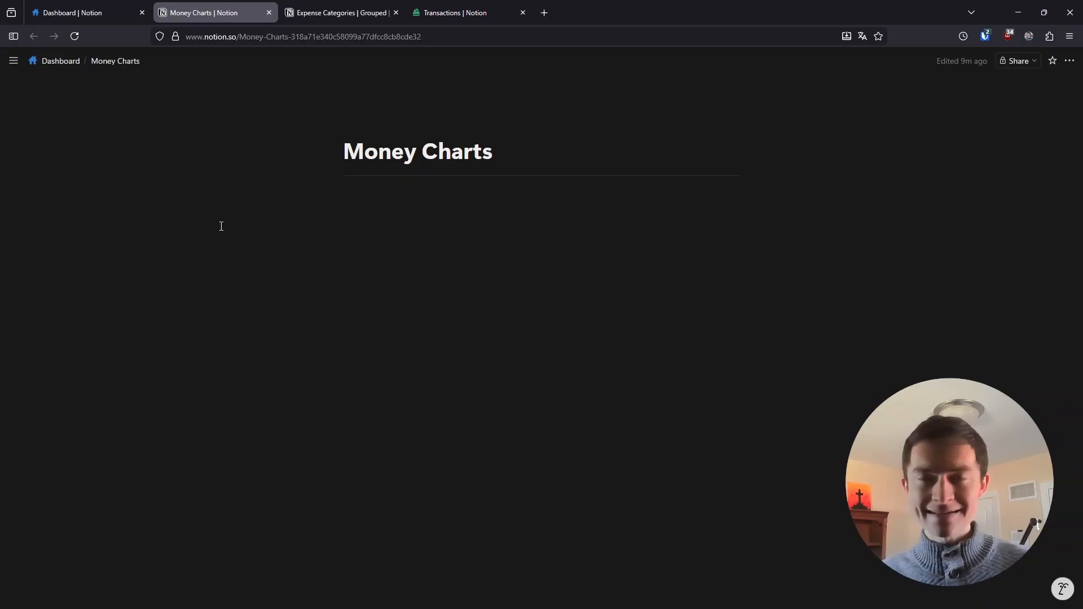
# Add a Heading 1 reading "Months by Category" to the empty Money Charts page
pyautogui.click(406, 241)
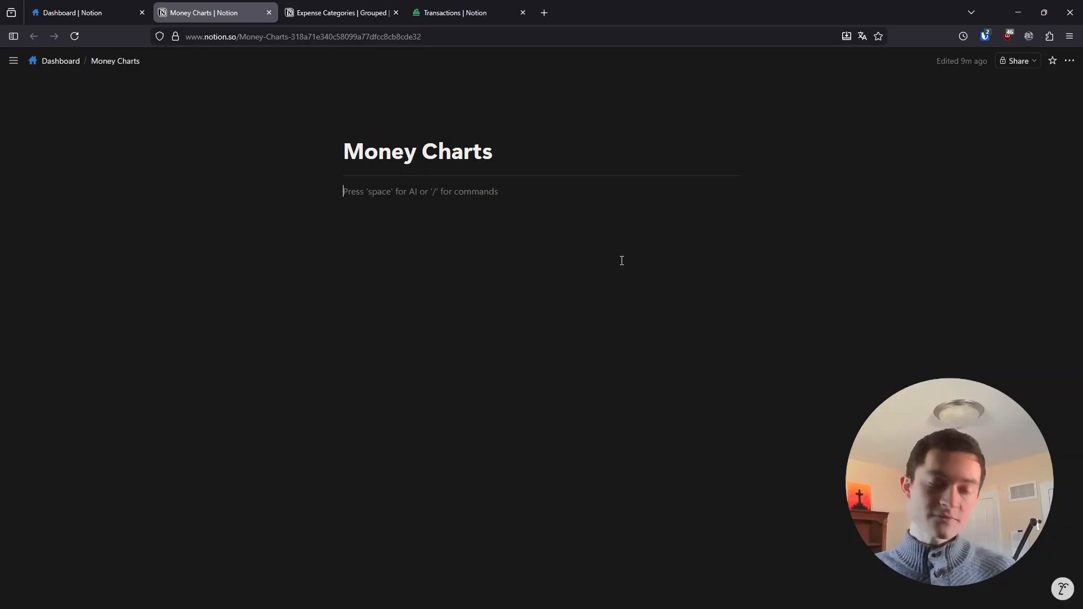
pyautogui.write('#')
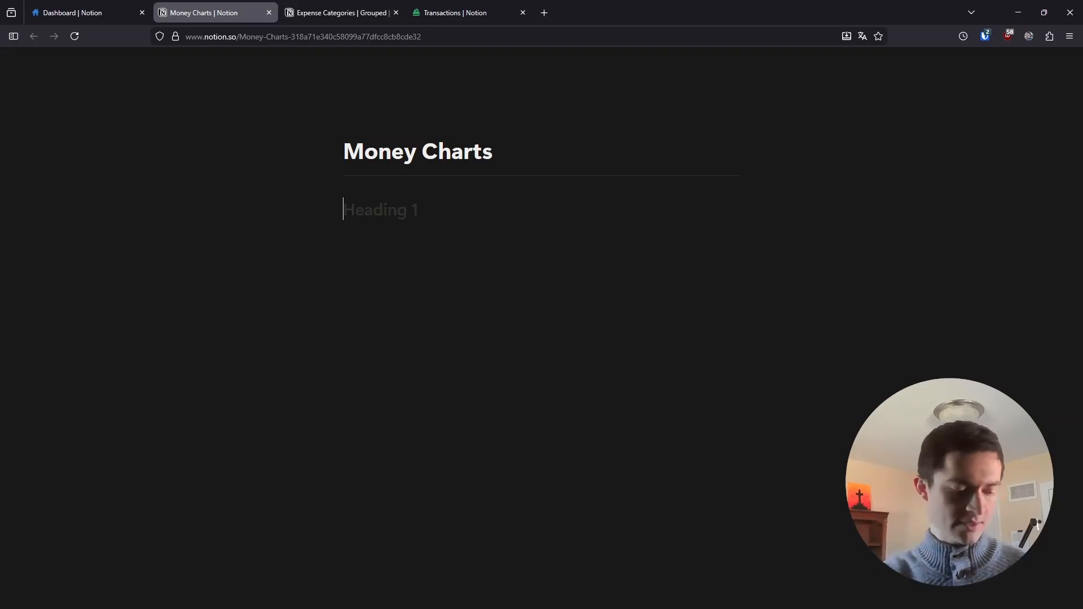
pyautogui.write('Months by Category')
pyautogui.press('Return')
# Insert a table view under the heading, linked to the existing Transactions data source from Databases
pyautogui.write('/')
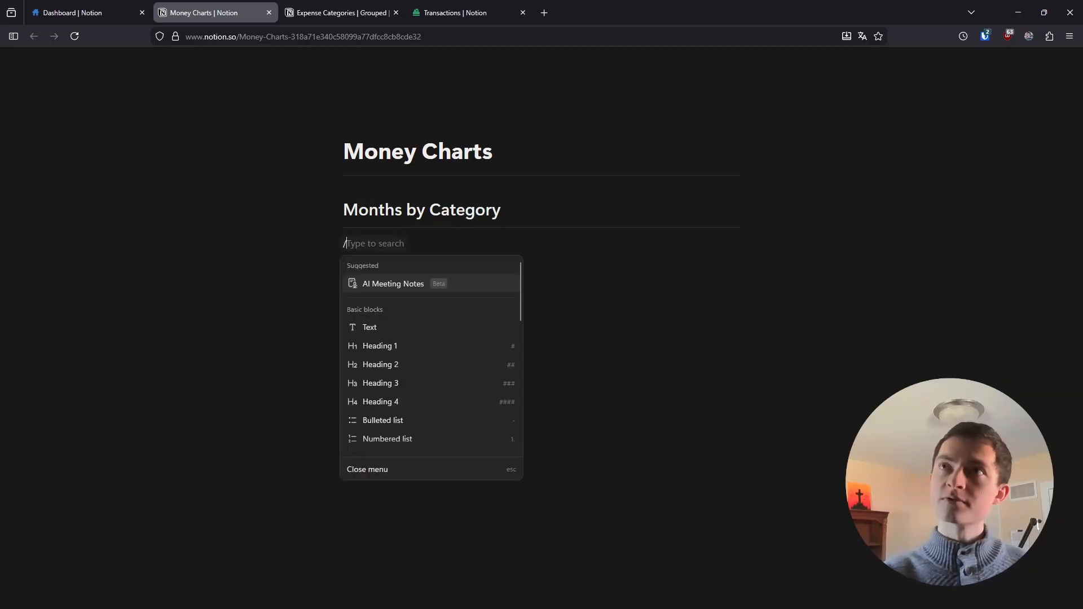
pyautogui.write('view')
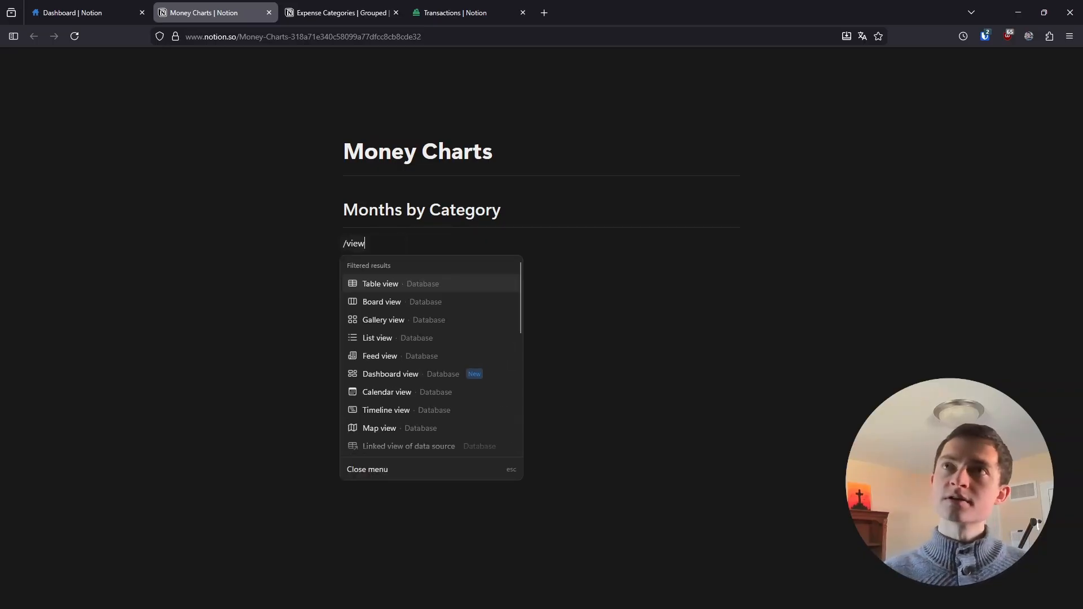
pyautogui.click(419, 288)
pyautogui.write('tra')
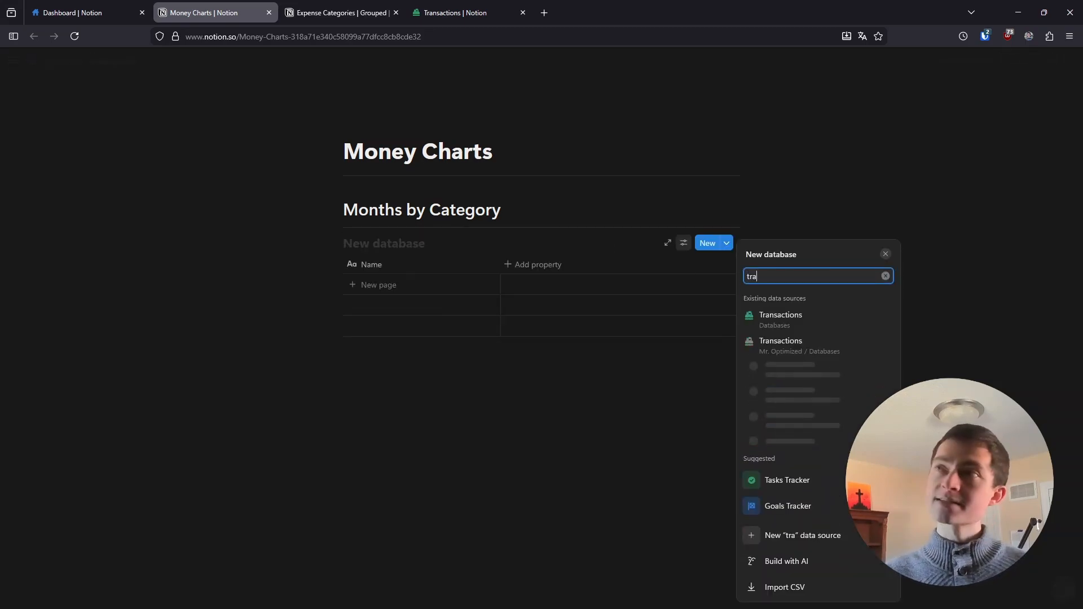
pyautogui.click(784, 330)
# Look over the Expense Categories and Transactions databases, and return to the Money Charts page
pyautogui.click(338, 18)
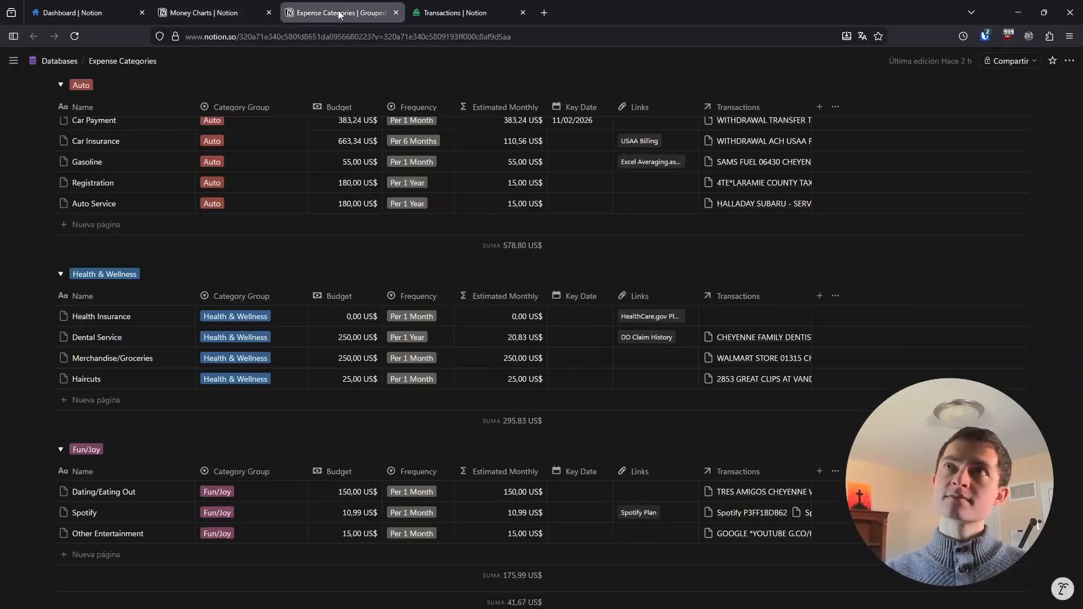
pyautogui.scroll(7, 351, 270)
pyautogui.scroll(2, 351, 269)
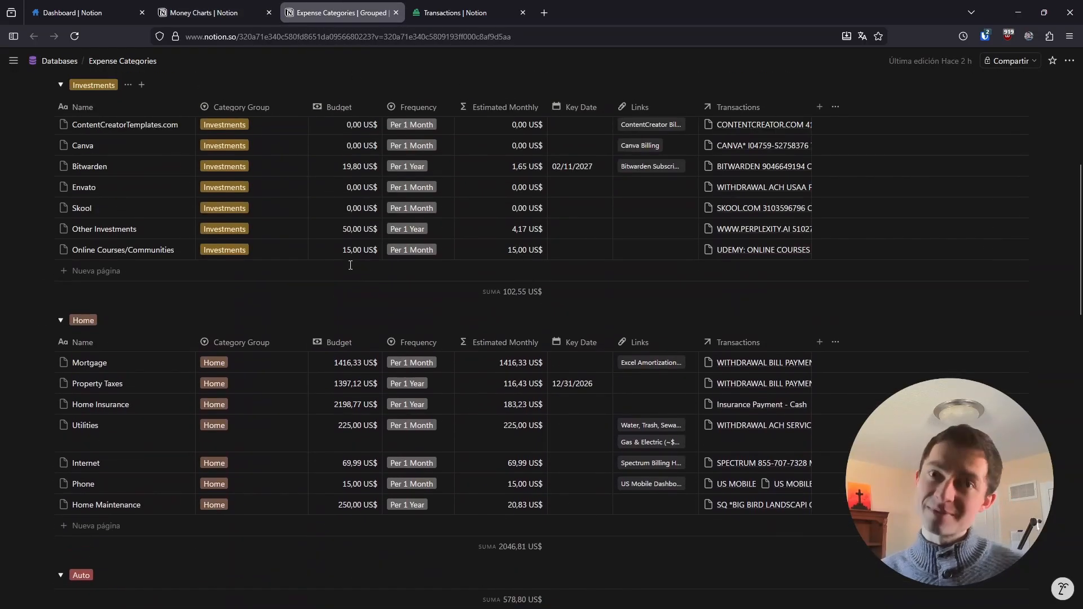
pyautogui.scroll(7, 351, 266)
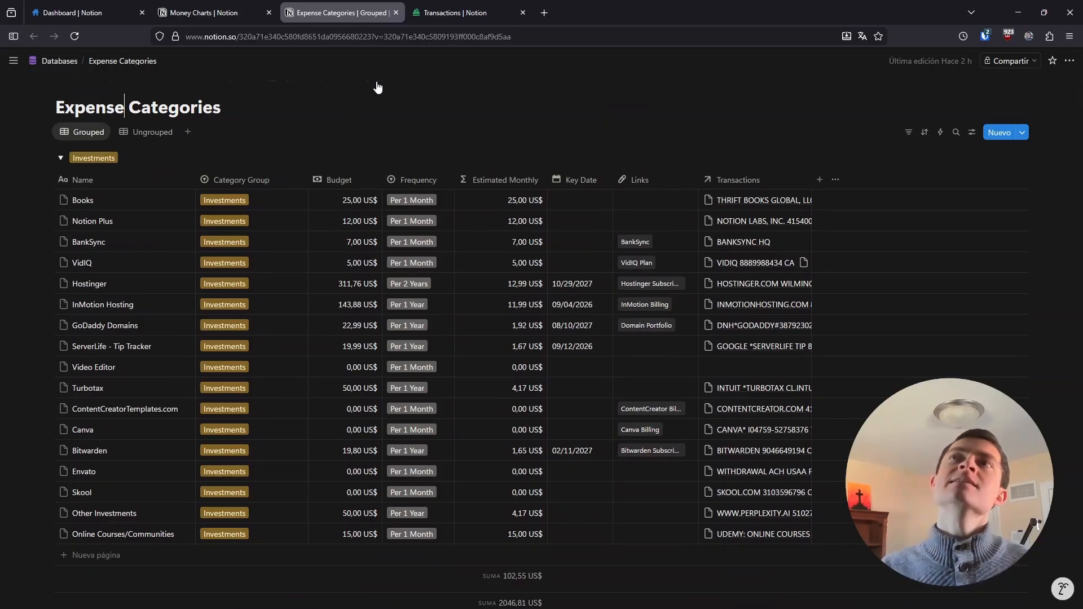
pyautogui.click(451, 12)
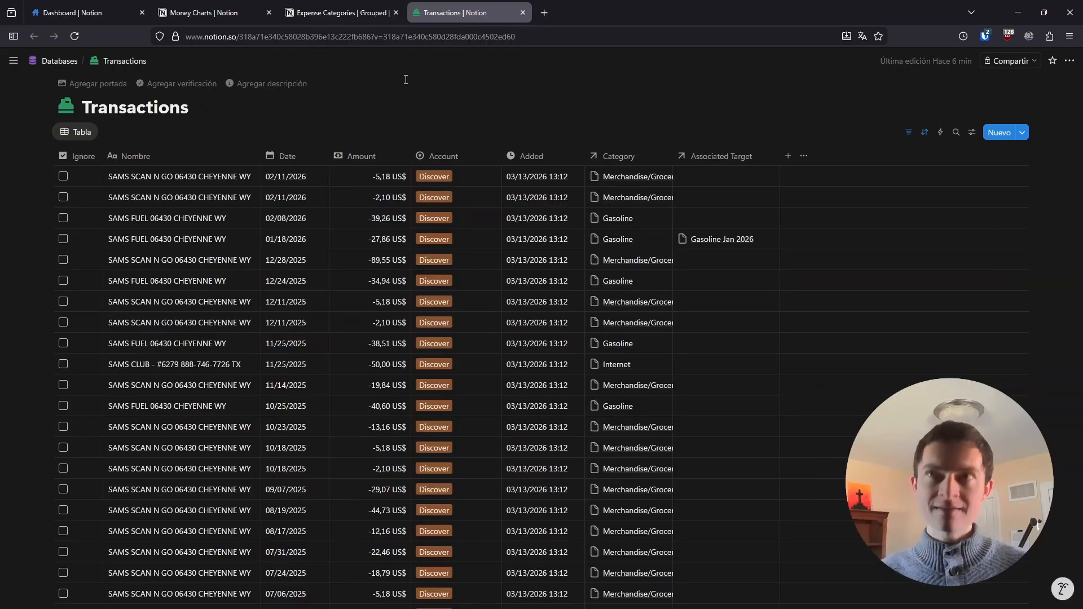
pyautogui.moveTo(225, 10)
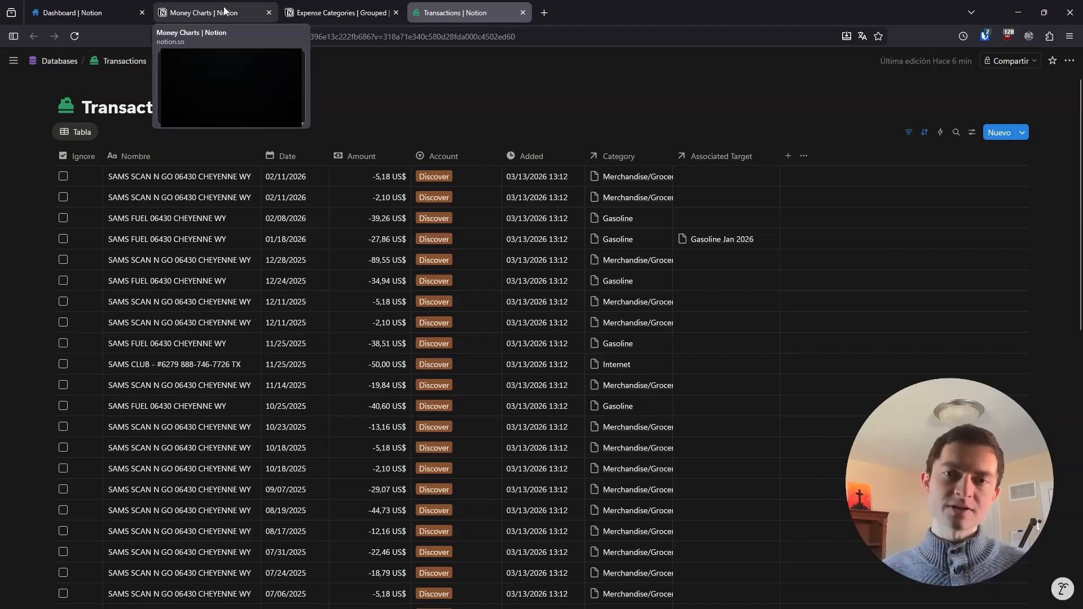
pyautogui.click(224, 10)
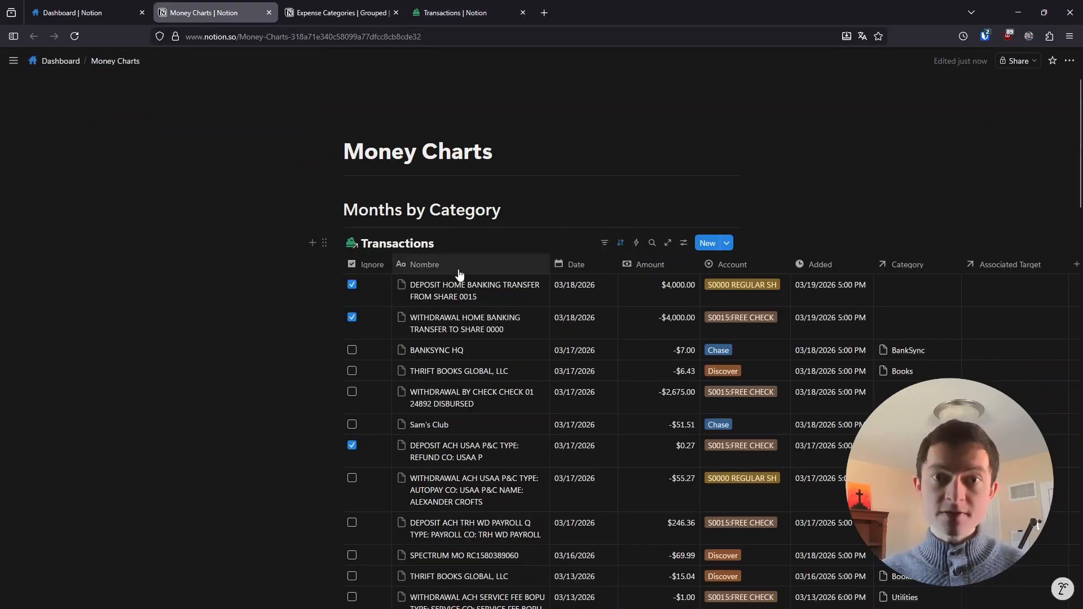
# Change the layout of the linked Transactions view on Money Charts from table to Chart
pyautogui.click(684, 245)
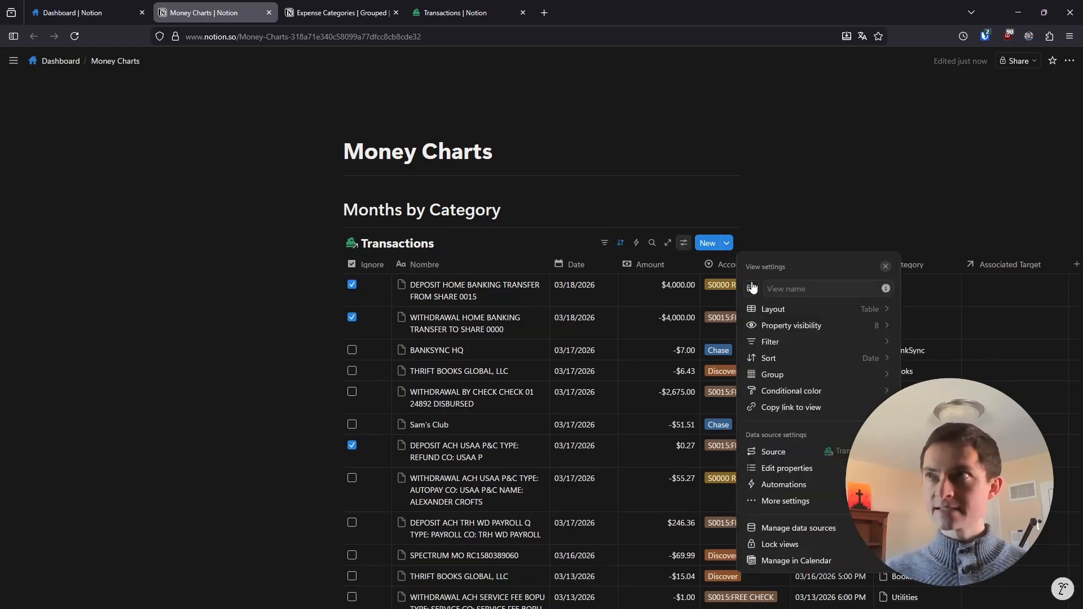
pyautogui.click(775, 310)
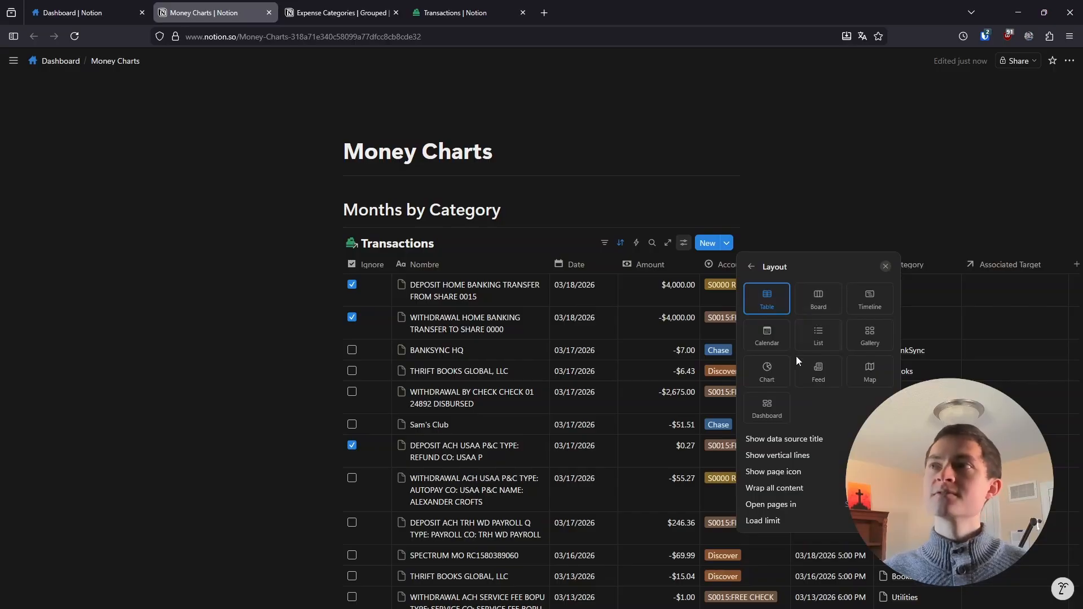
pyautogui.click(776, 373)
pyautogui.click(617, 248)
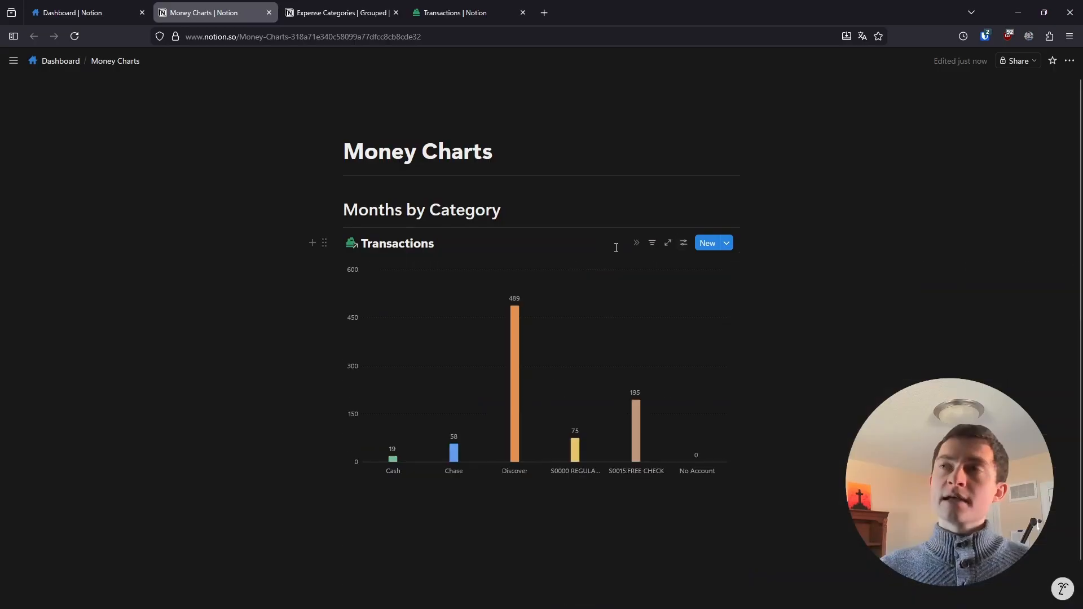
pyautogui.click(684, 243)
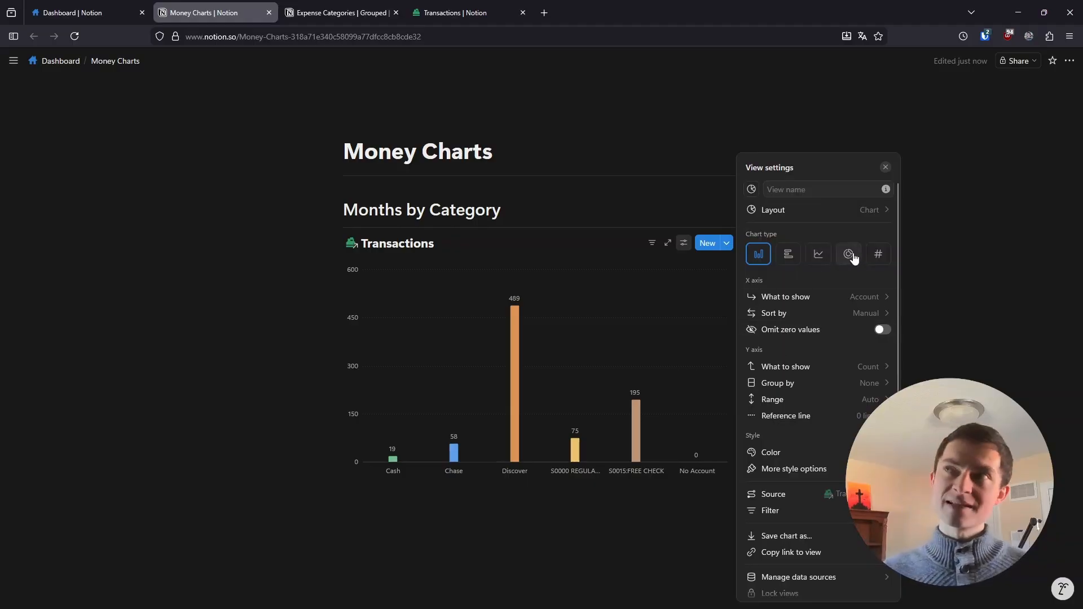
pyautogui.click(655, 245)
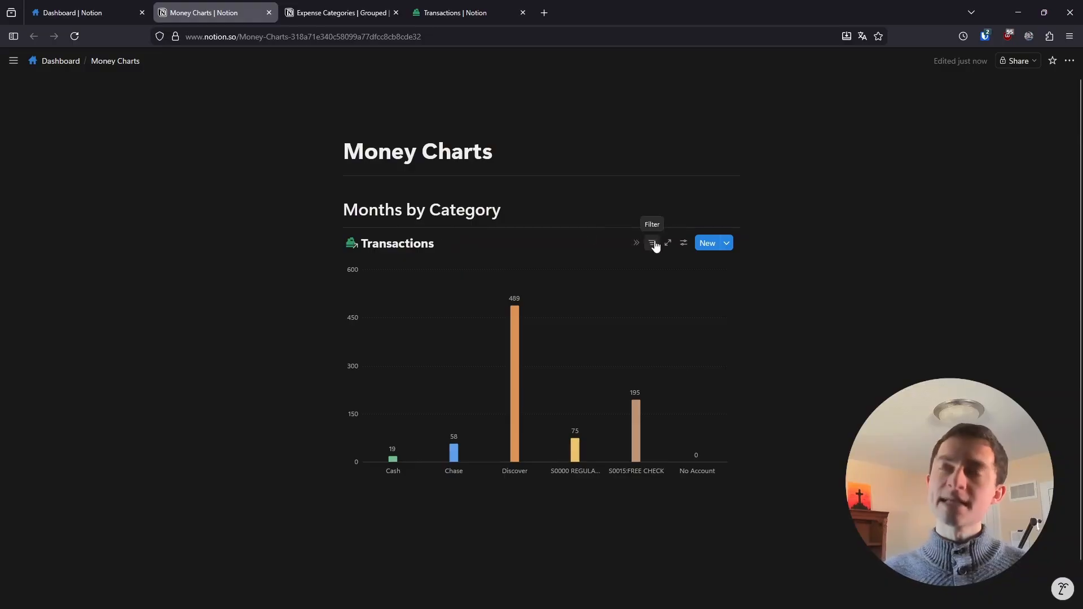
# Add an advanced filter to the Transactions chart with the rule Ignore is Unchecked
pyautogui.click(654, 244)
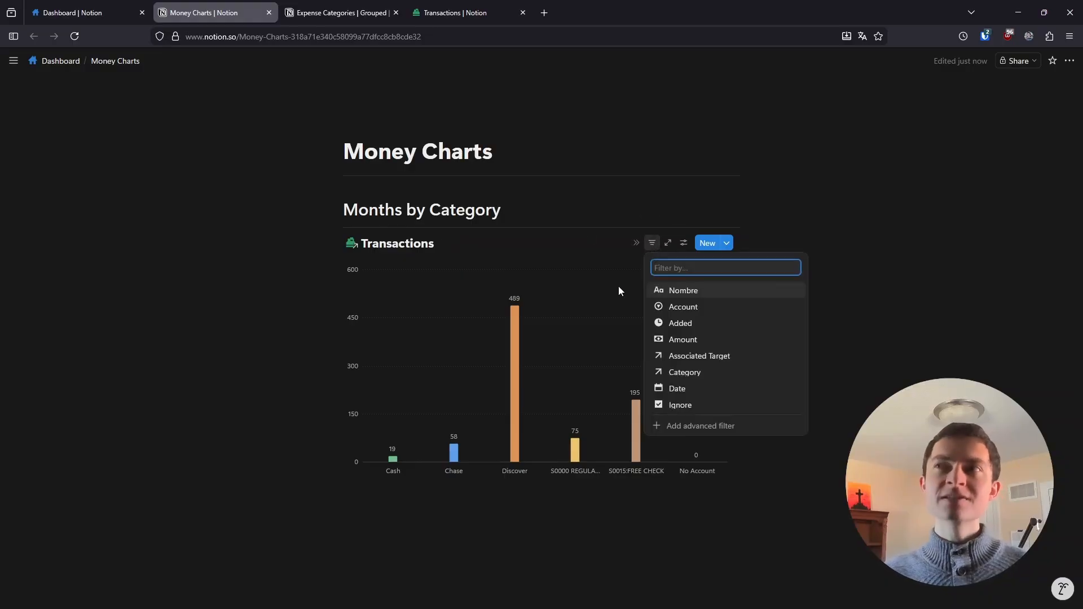
pyautogui.click(686, 427)
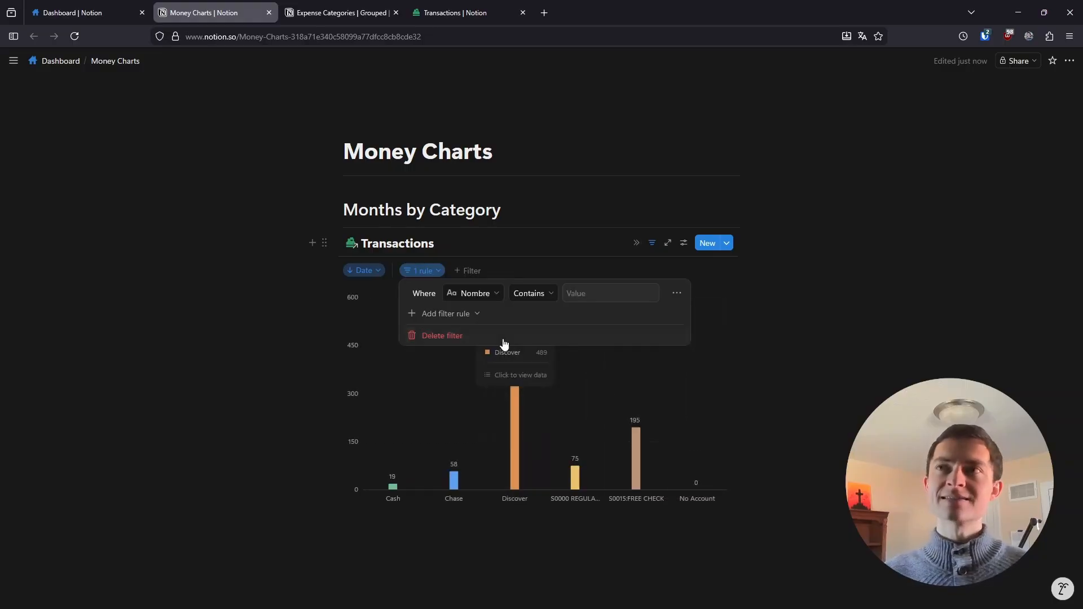
pyautogui.click(494, 293)
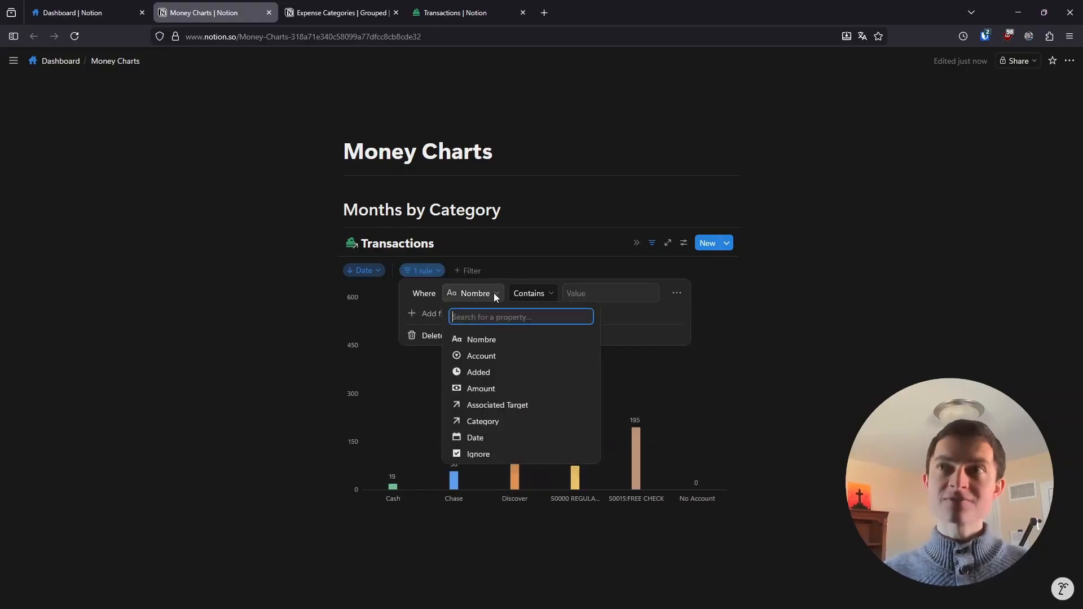
pyautogui.click(479, 455)
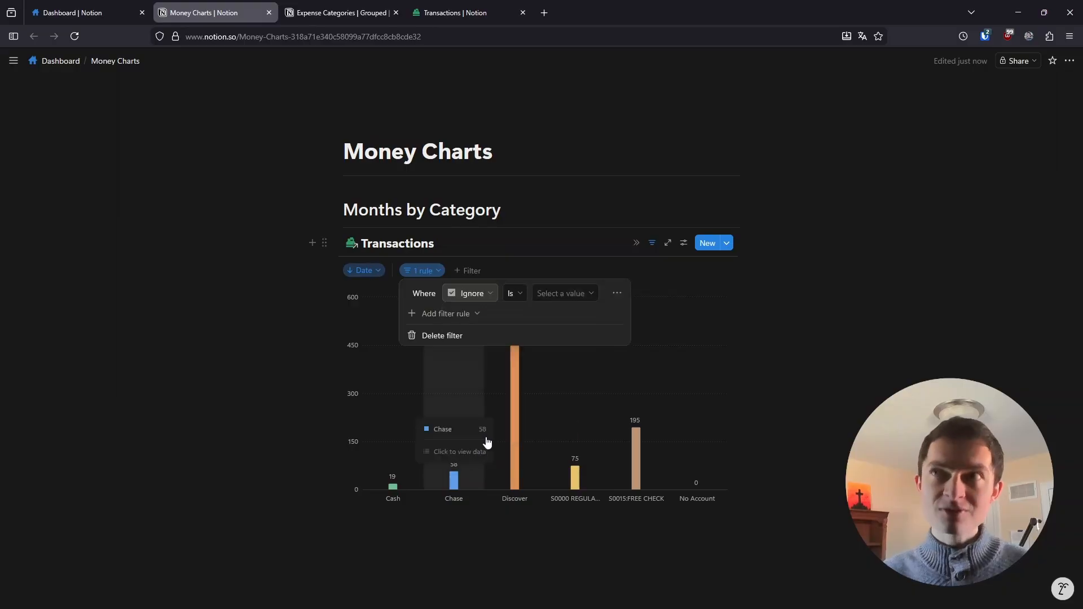
pyautogui.click(547, 293)
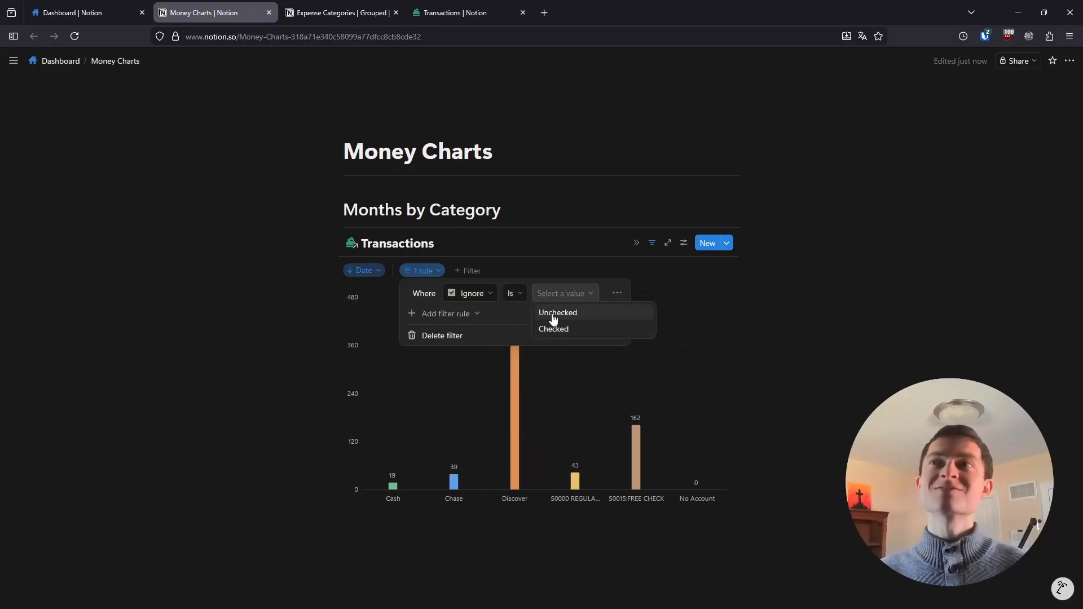
pyautogui.click(552, 315)
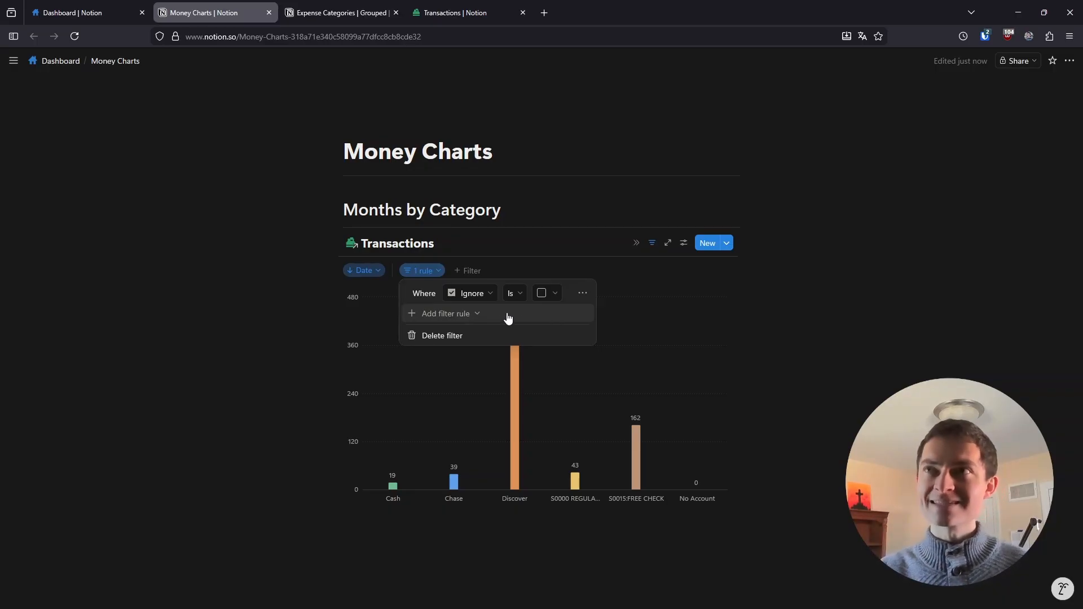
# Add a second filter rule with And, requiring the Date's start date to be between January 1 and January 31, 2026
pyautogui.click(480, 319)
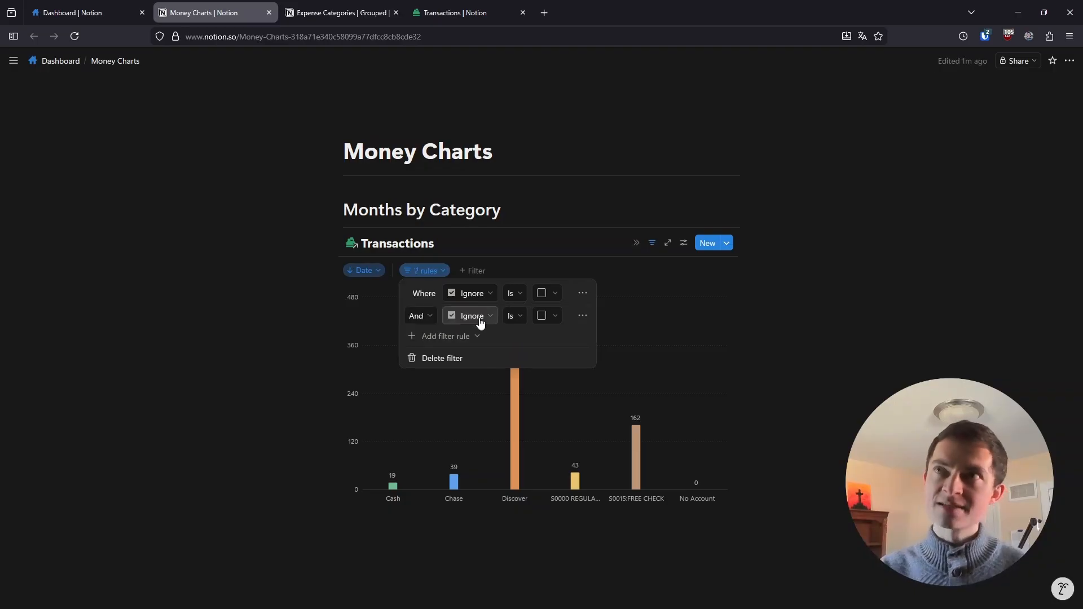
pyautogui.click(480, 320)
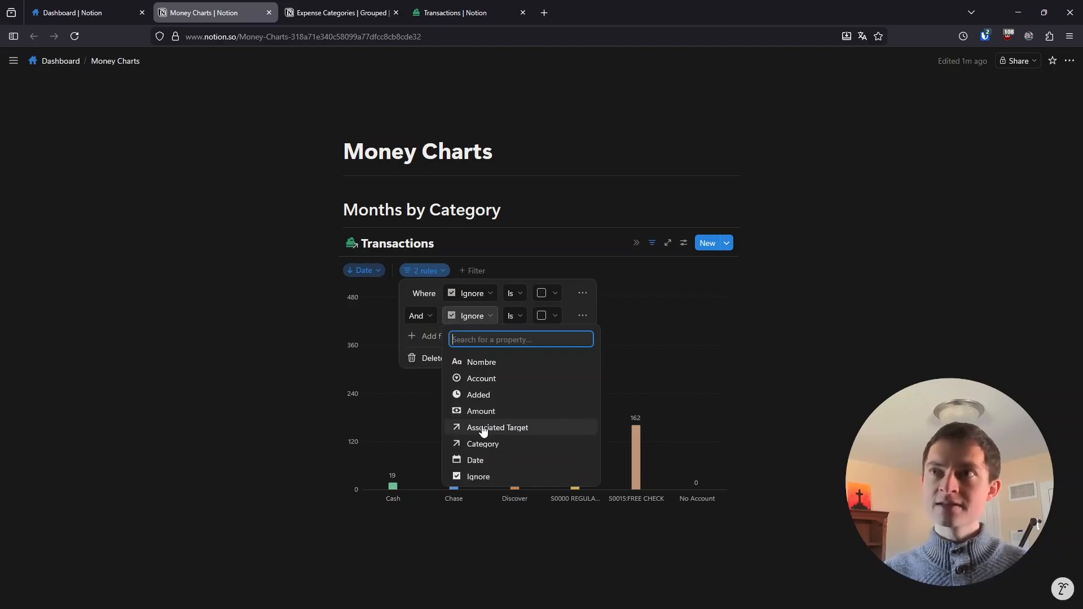
pyautogui.click(476, 460)
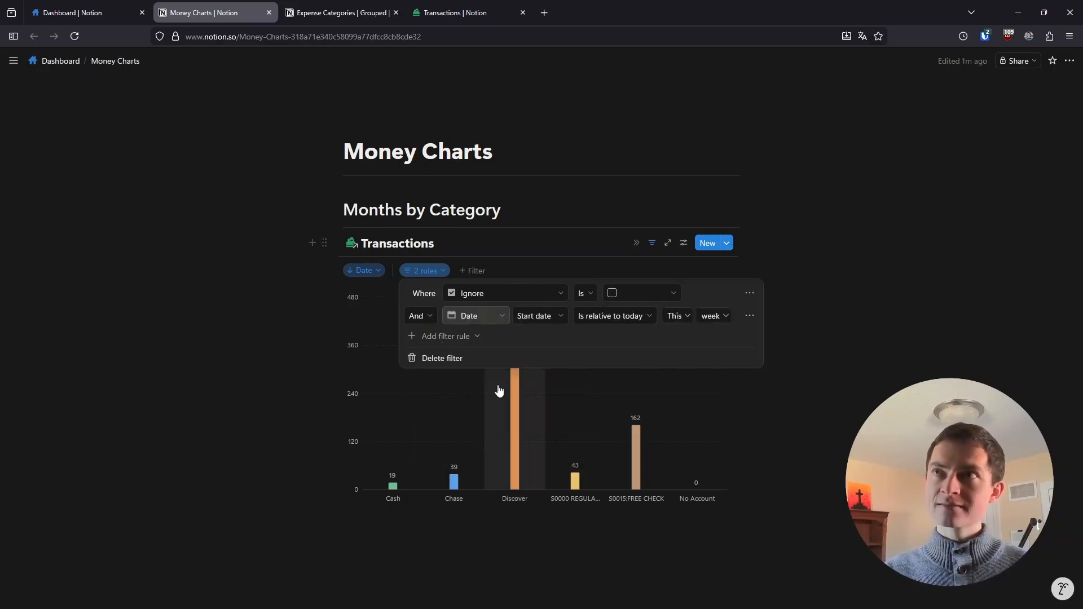
pyautogui.click(597, 318)
pyautogui.click(598, 416)
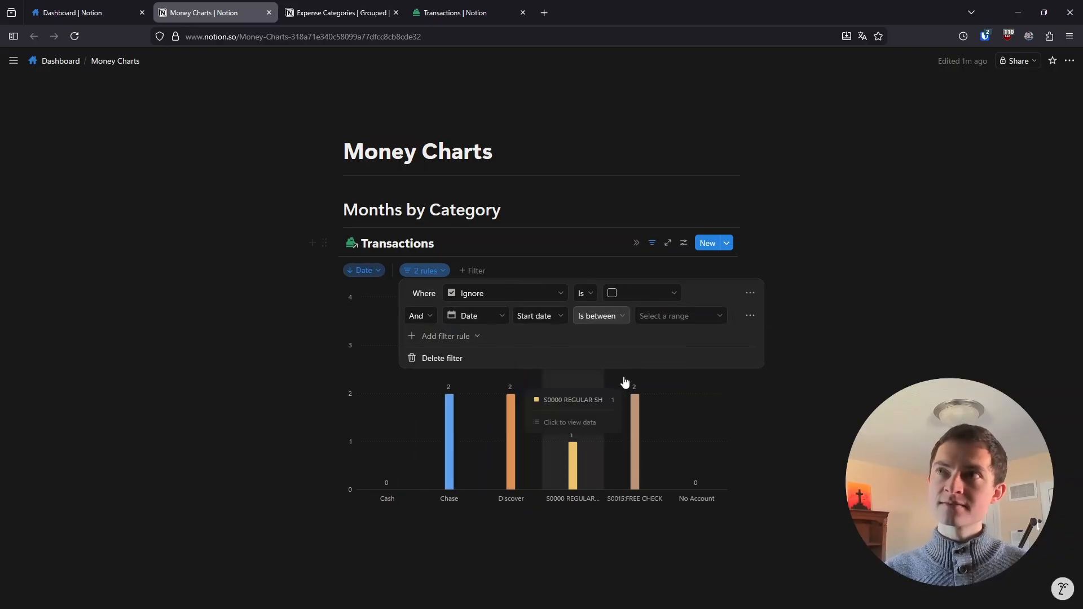
pyautogui.click(665, 318)
pyautogui.click(748, 379)
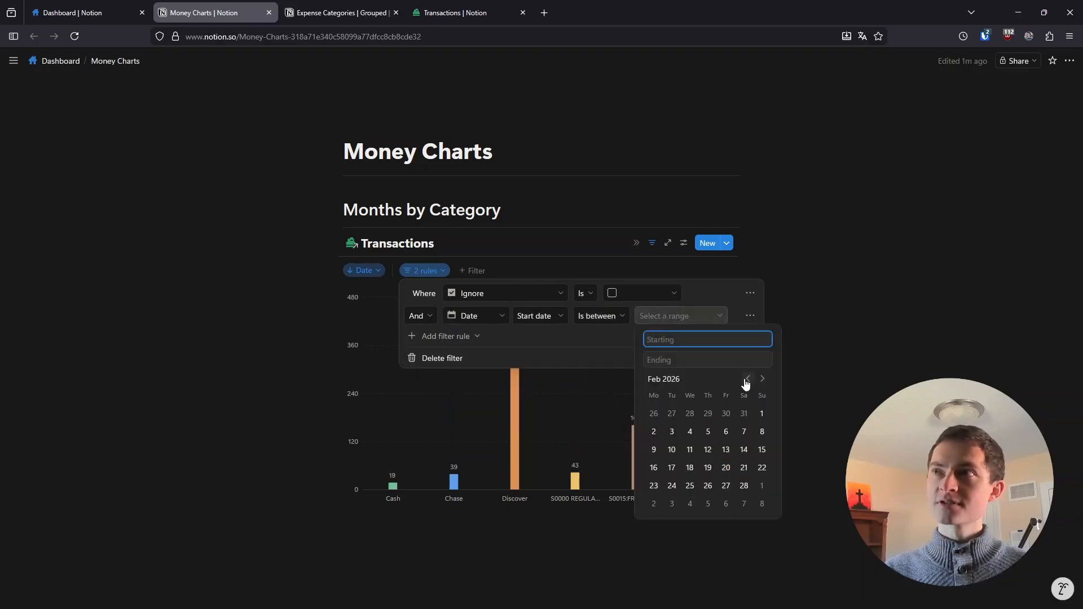
pyautogui.click(747, 379)
pyautogui.click(708, 414)
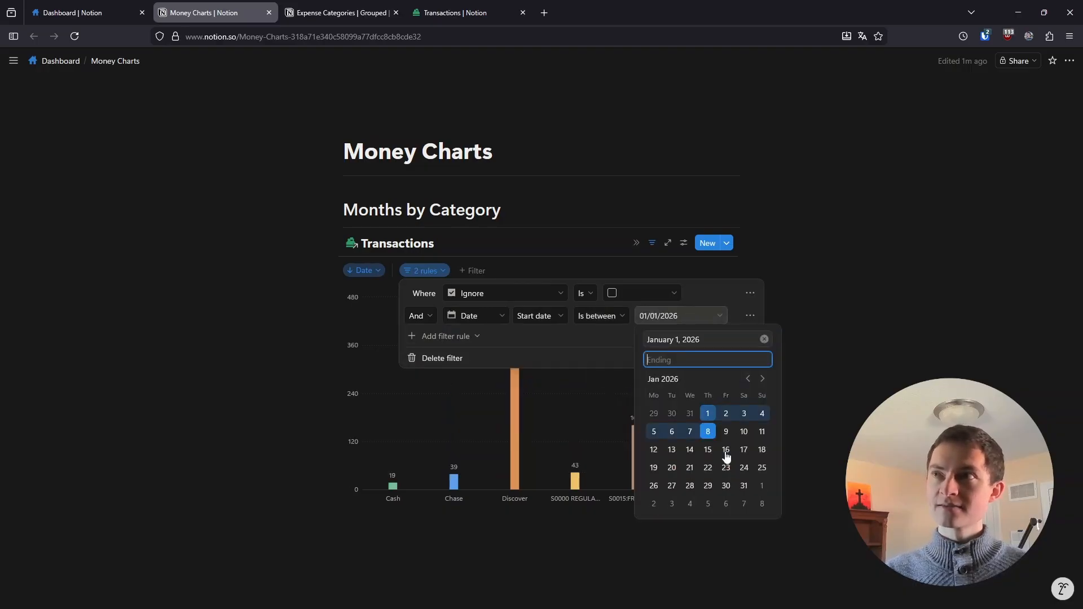
pyautogui.click(745, 487)
pyautogui.click(563, 551)
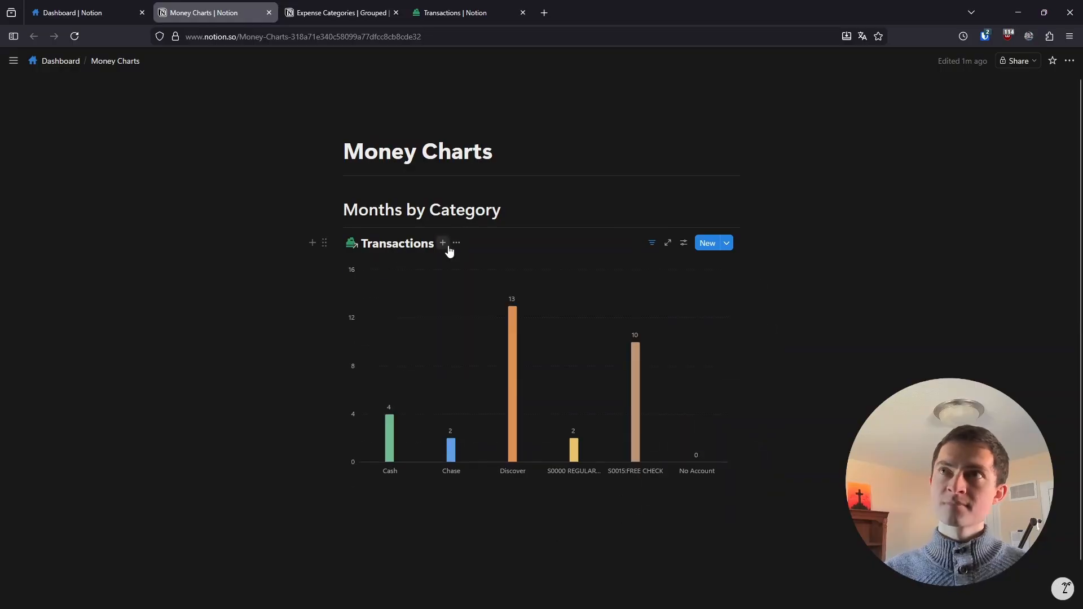
# Hide the Transactions title on the linked chart and name its view Jan
pyautogui.click(457, 243)
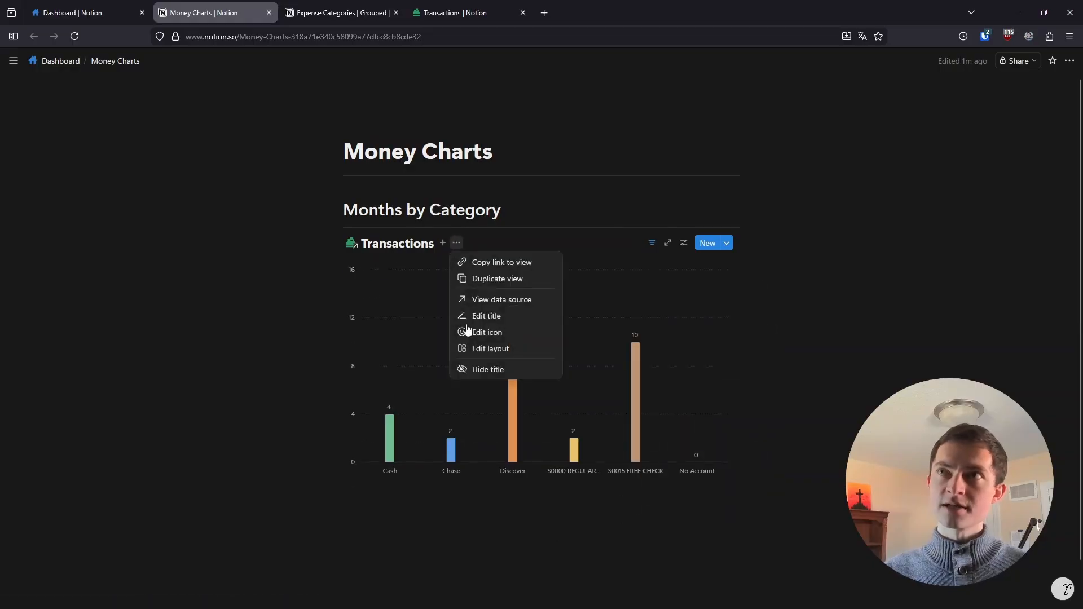
pyautogui.click(482, 370)
pyautogui.click(381, 244)
pyautogui.click(375, 265)
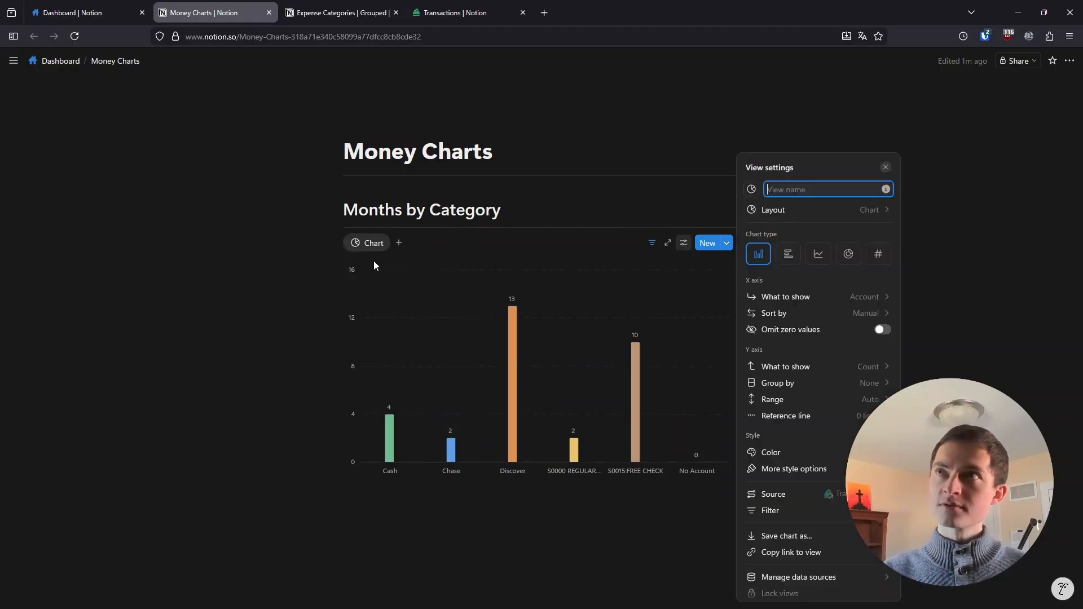
pyautogui.write('Jan')
pyautogui.press('Return')
pyautogui.click(293, 199)
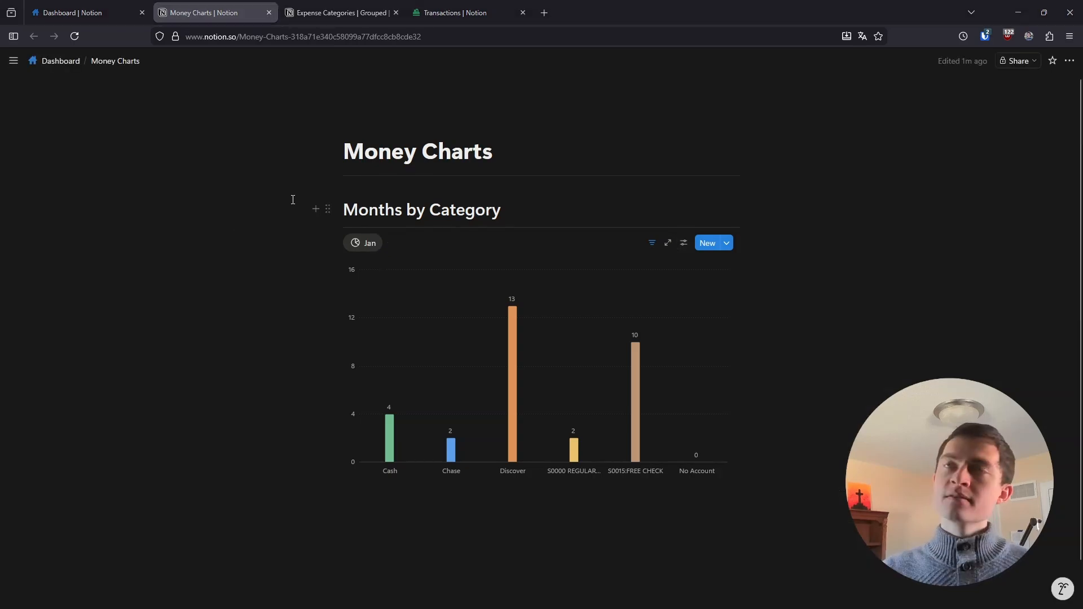
# Look through the Transactions inbox on the Dashboard page, and return to the Money Charts page
pyautogui.click(95, 12)
pyautogui.moveTo(99, 290)
pyautogui.scroll(4, 98, 290)
pyautogui.click(84, 346)
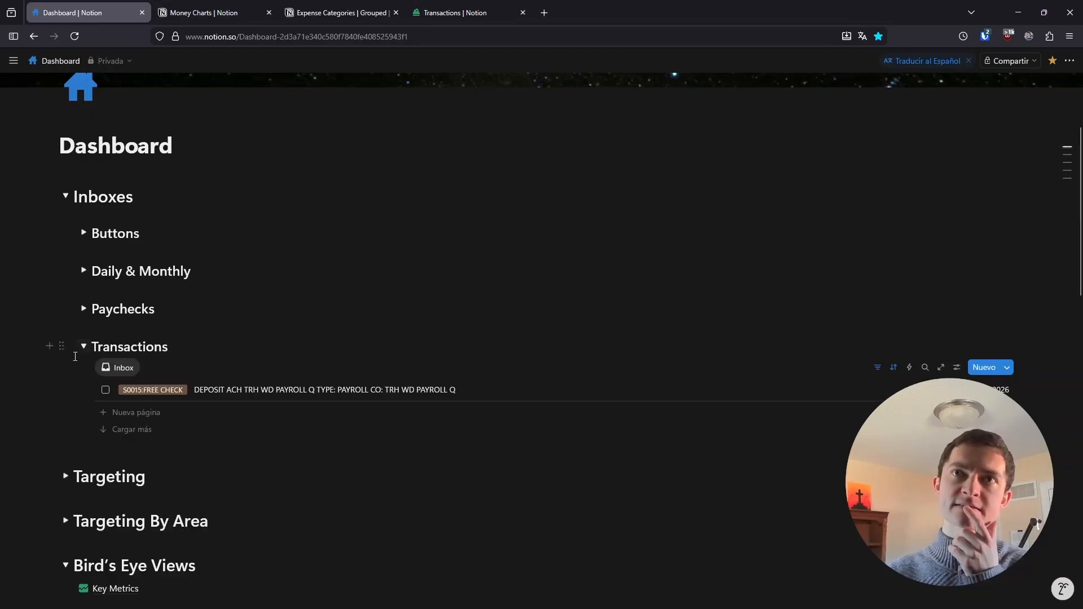
pyautogui.scroll(-2, 64, 376)
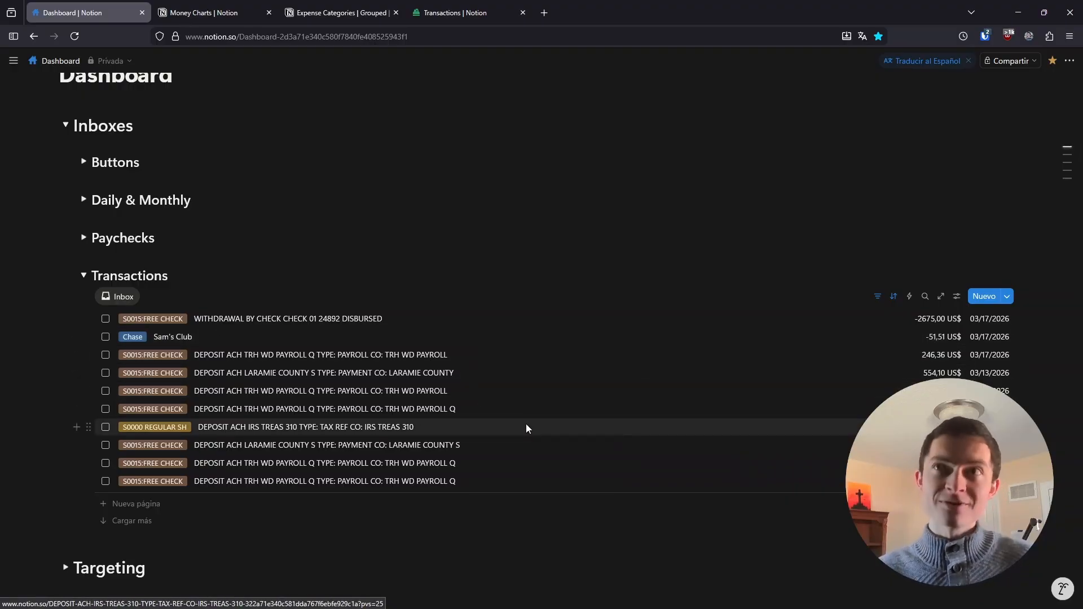
pyautogui.click(204, 21)
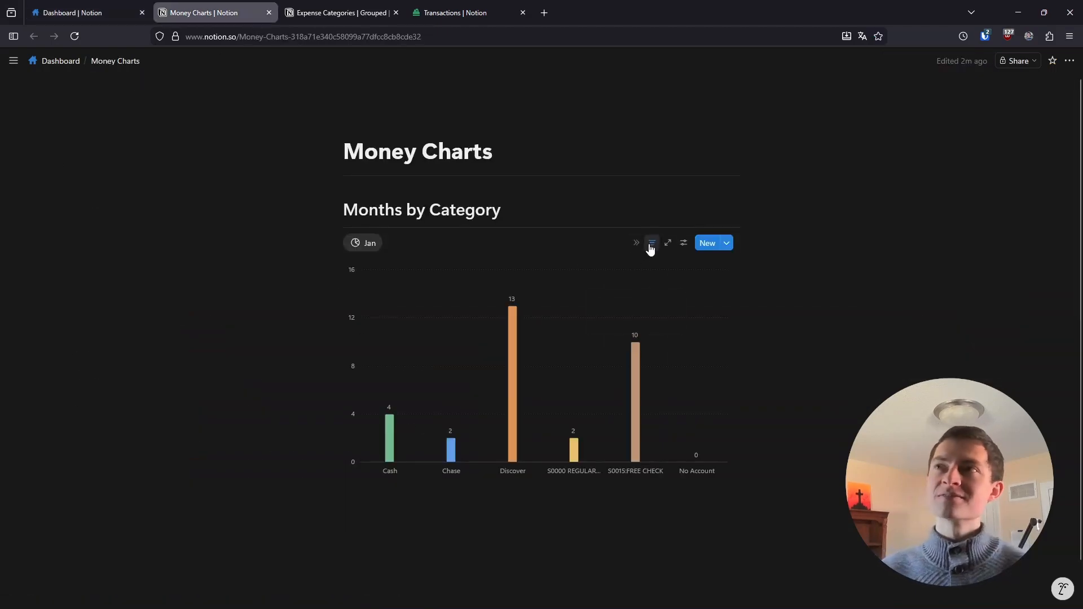
# Add a third filter rule to the Jan chart with And, requiring that Category is not empty
pyautogui.click(651, 244)
pyautogui.click(440, 276)
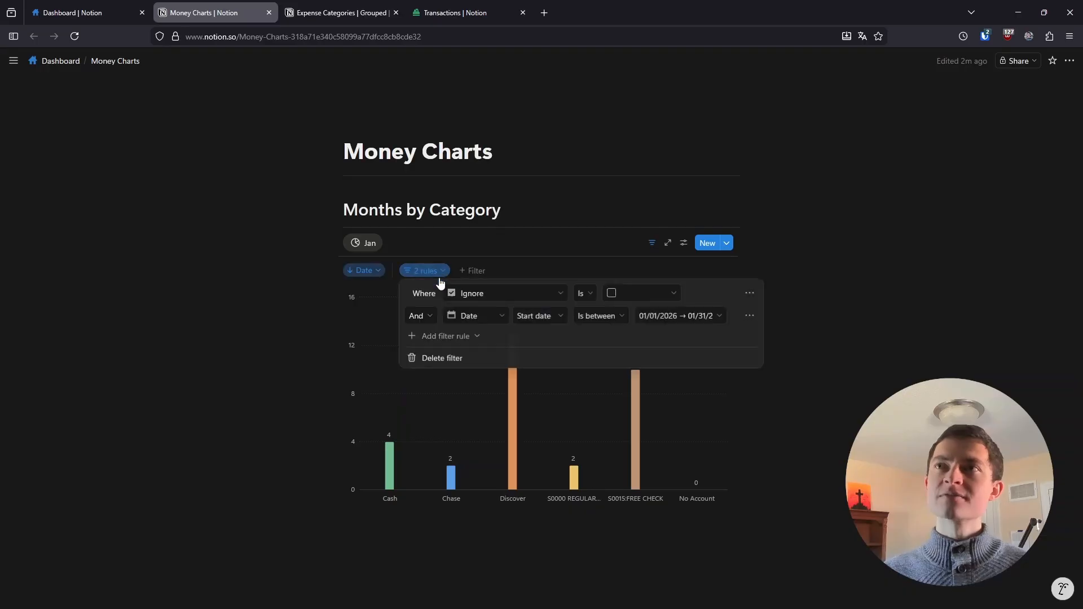
pyautogui.click(445, 339)
pyautogui.click(447, 353)
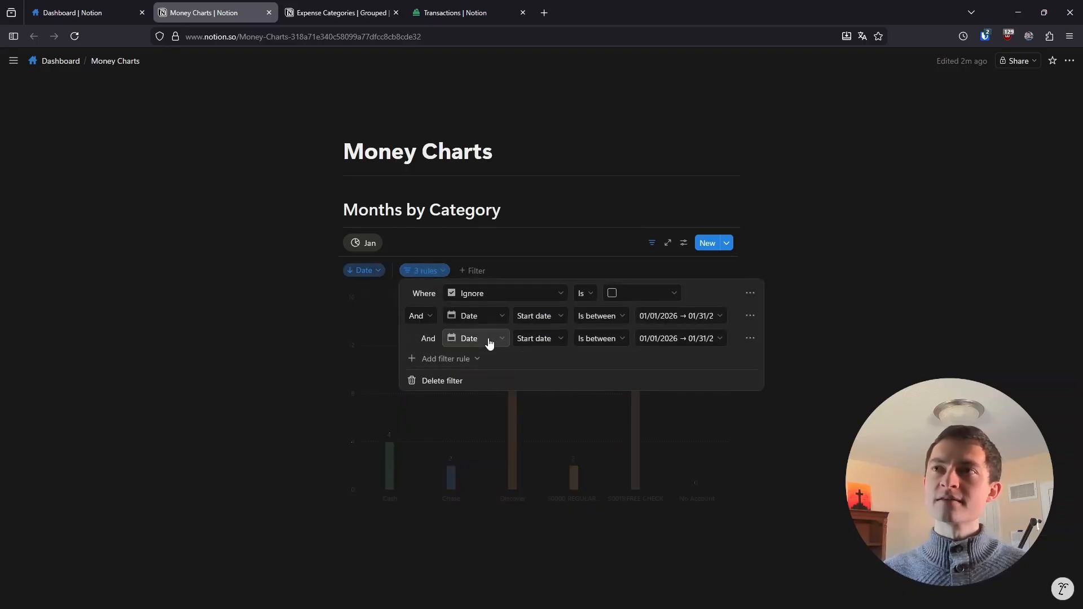
pyautogui.click(484, 339)
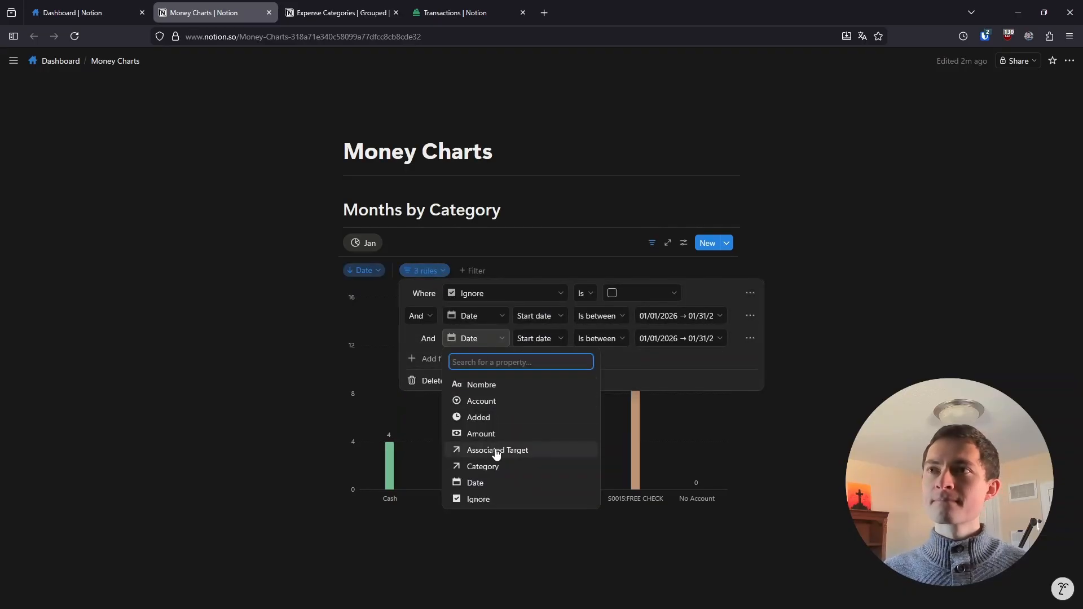
pyautogui.click(483, 469)
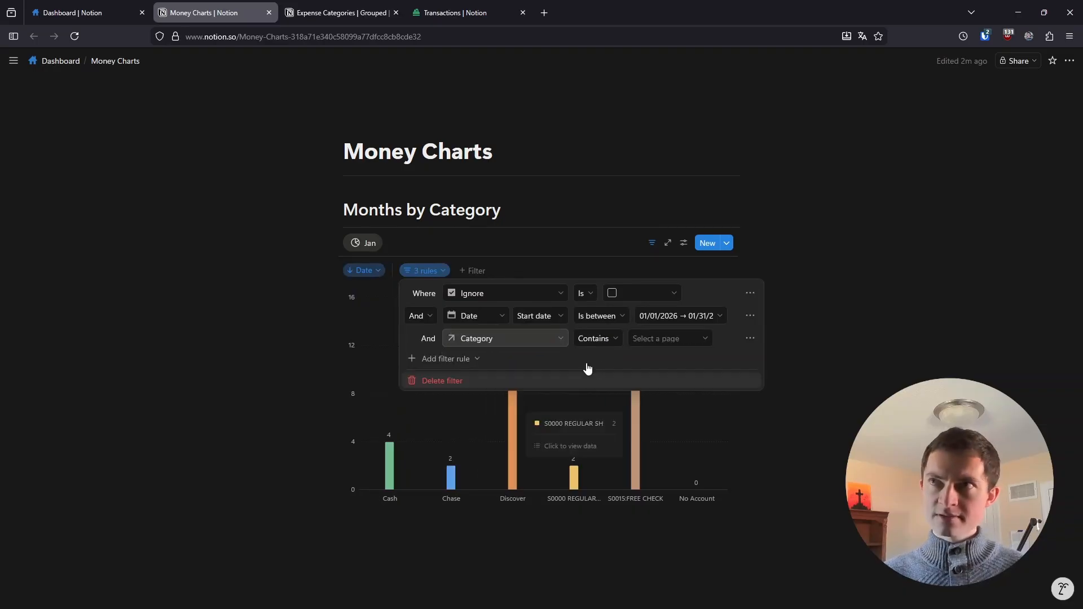
pyautogui.click(615, 340)
pyautogui.click(599, 408)
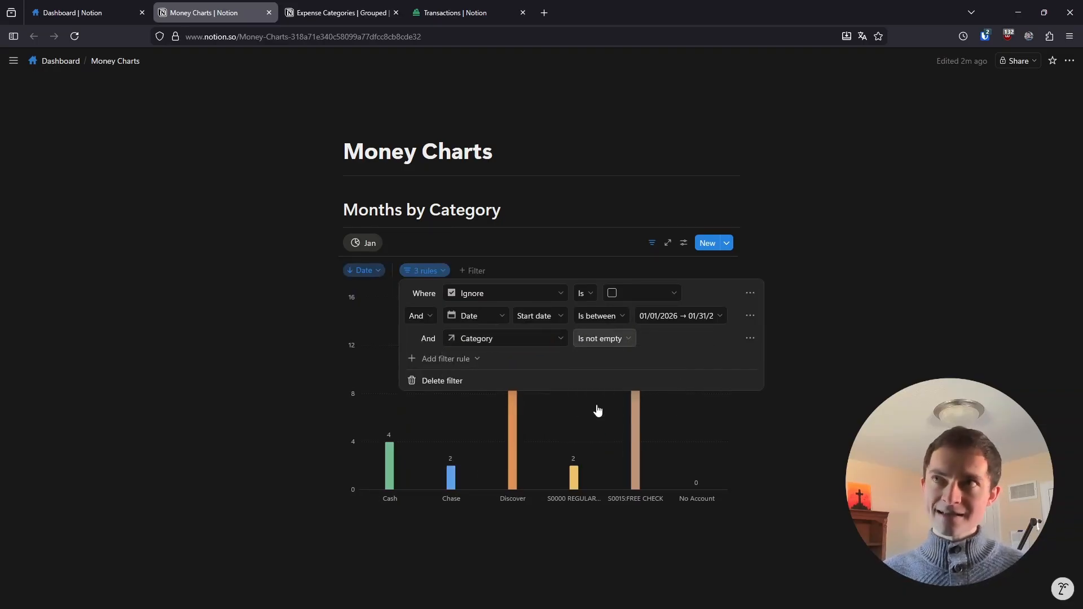
pyautogui.click(252, 310)
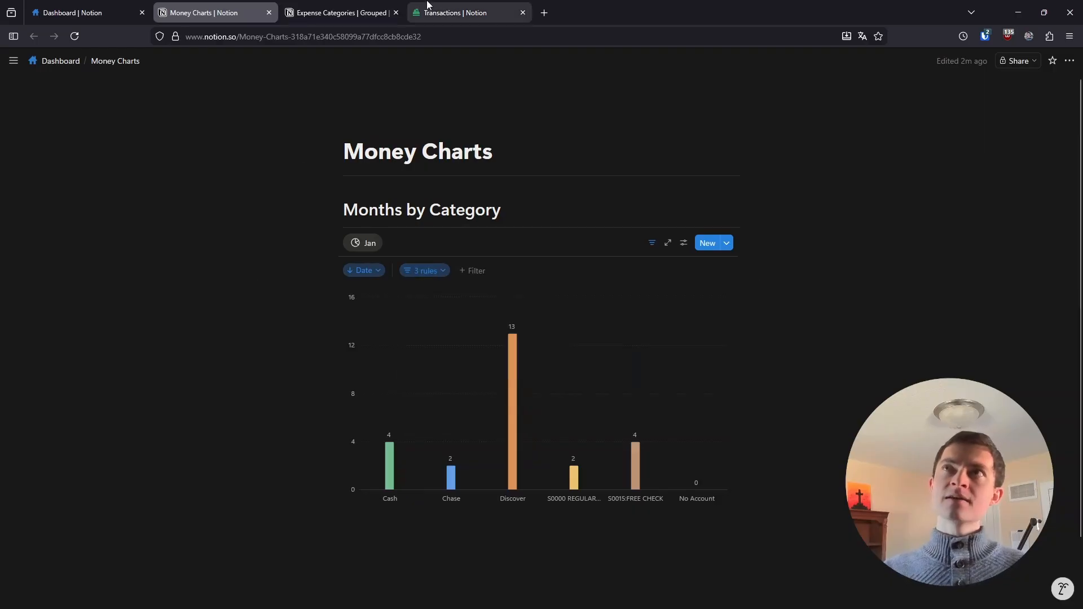
# Look over the Transactions database, the Dashboard's transaction inbox and Expense Categories, and return to the Money Charts page
pyautogui.click(445, 11)
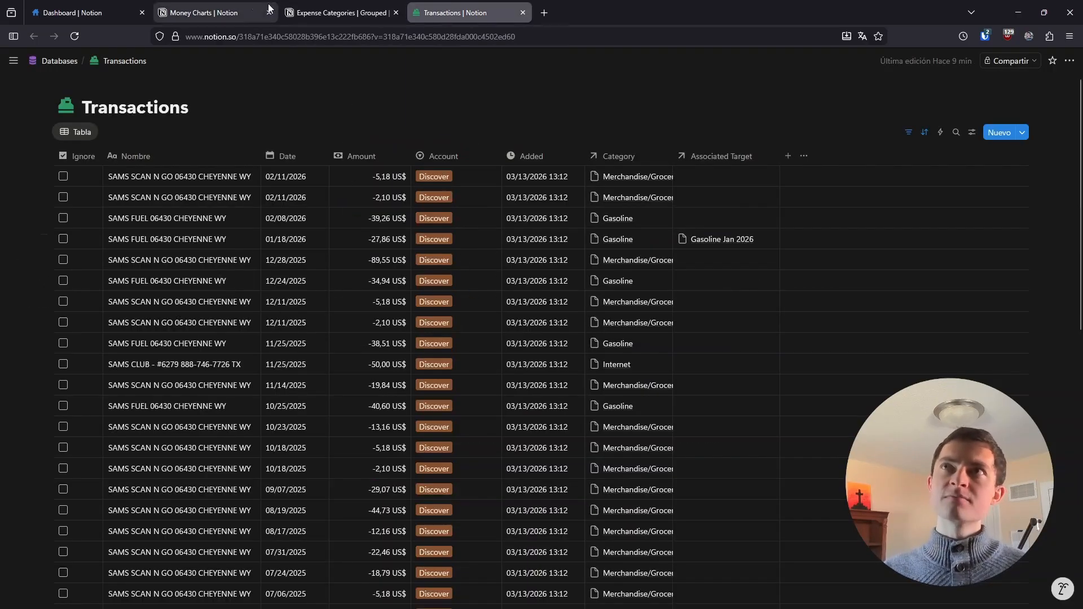
pyautogui.click(110, 7)
pyautogui.scroll(-2, 266, 406)
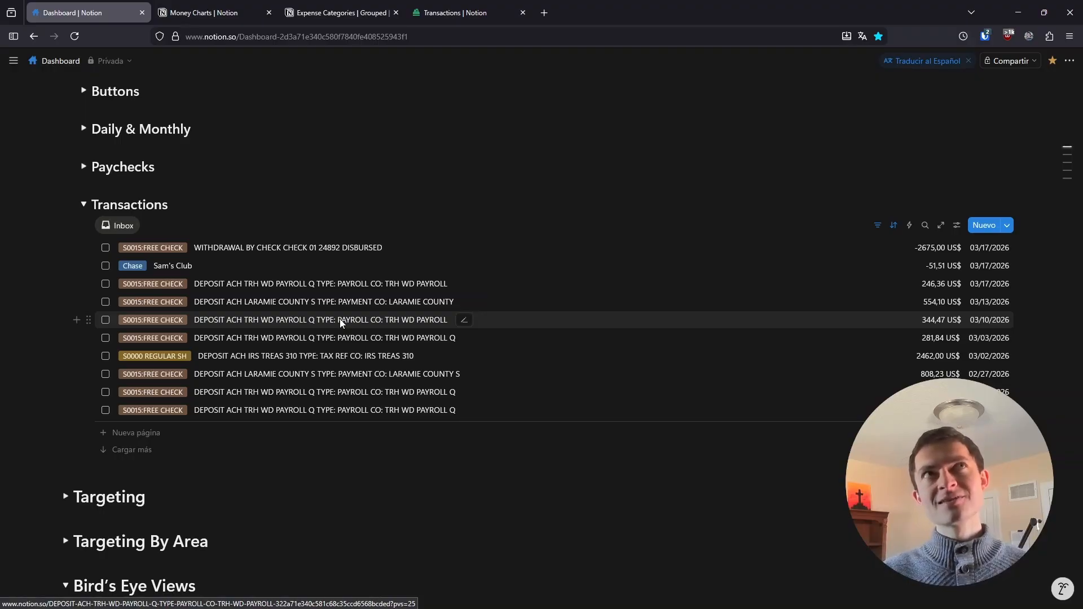
pyautogui.click(346, 12)
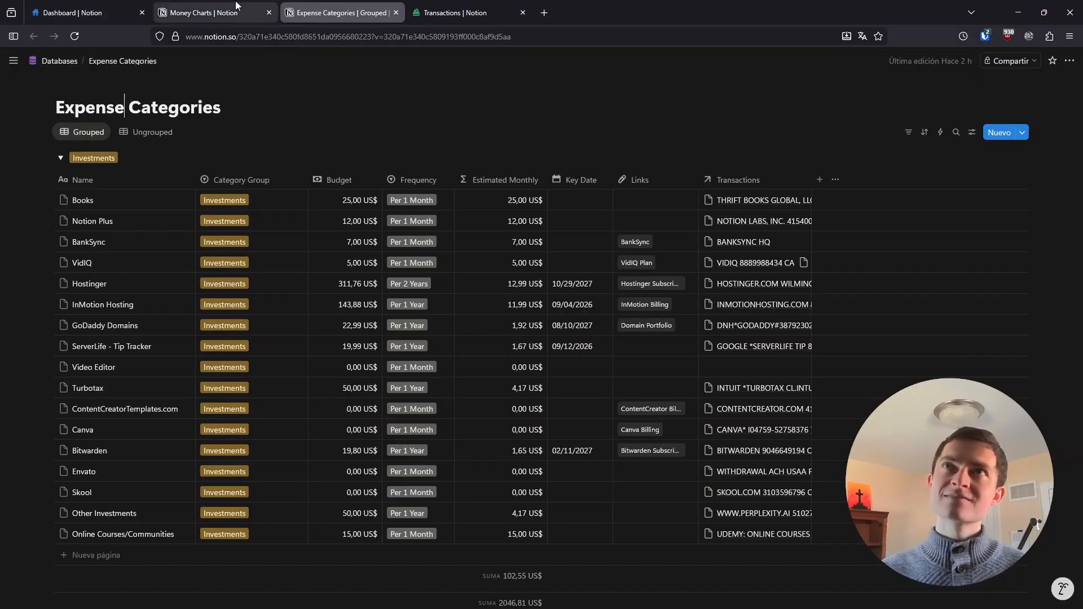
pyautogui.click(472, 7)
pyautogui.click(229, 11)
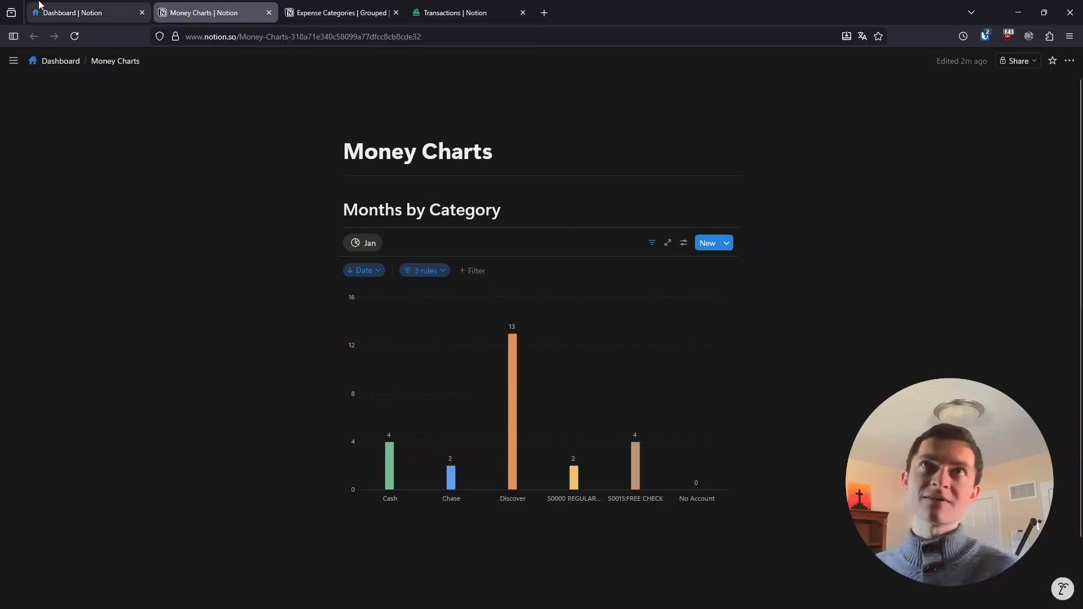
pyautogui.click(74, 13)
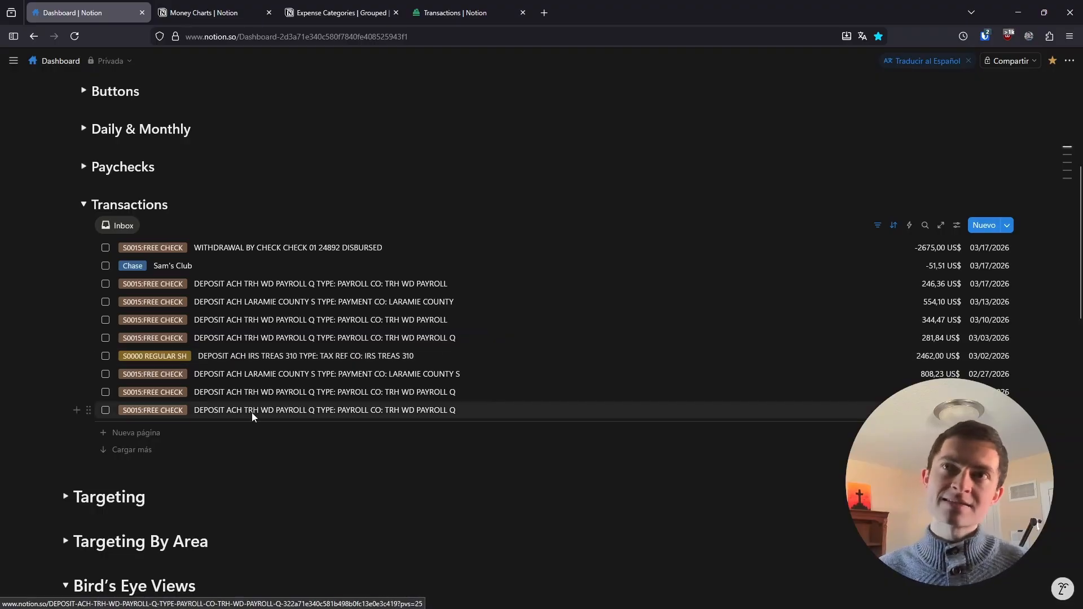
pyautogui.click(204, 13)
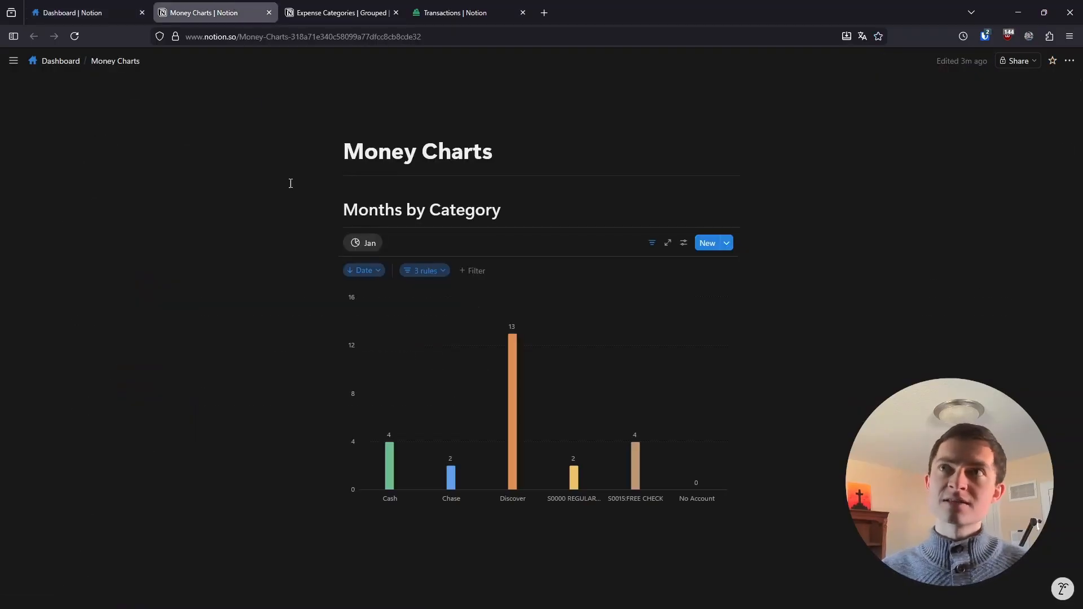
# Add a fourth filter rule to the Jan chart with And, requiring Amount ≤ 0
pyautogui.click(423, 271)
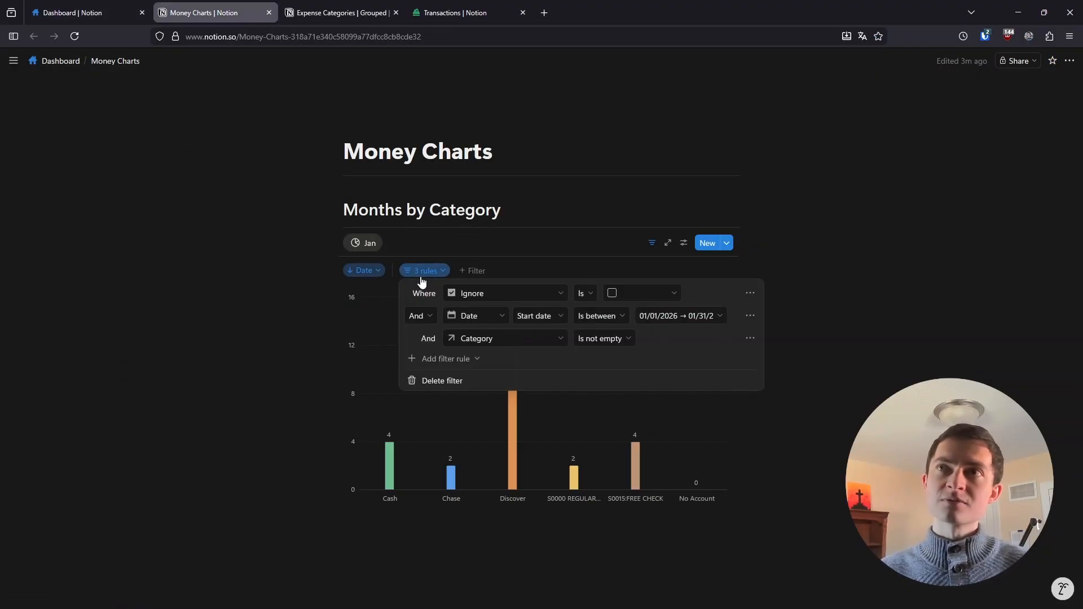
pyautogui.click(449, 361)
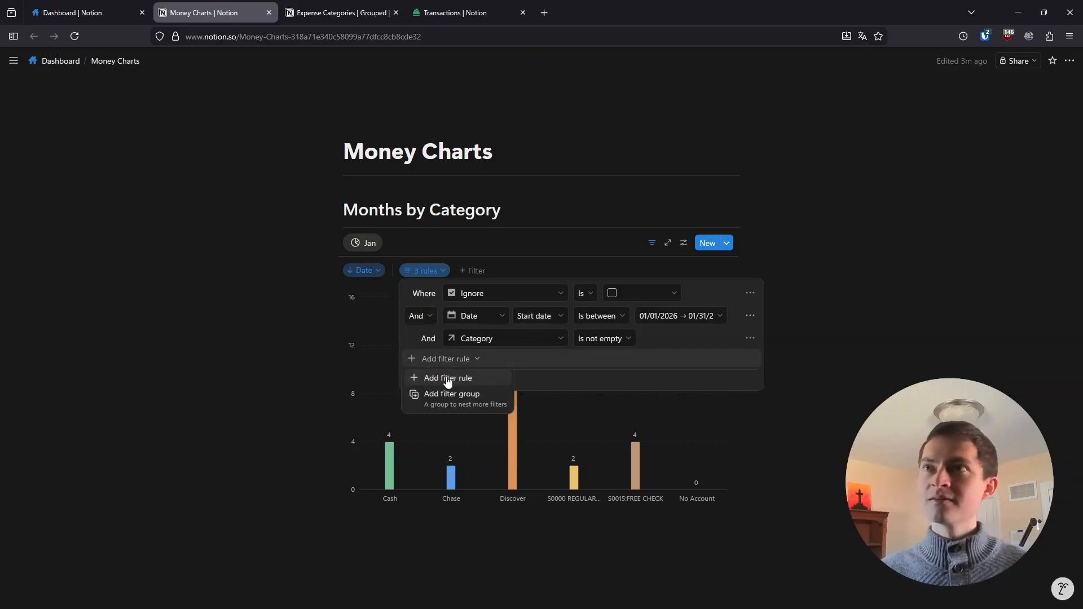
pyautogui.click(448, 378)
pyautogui.click(486, 362)
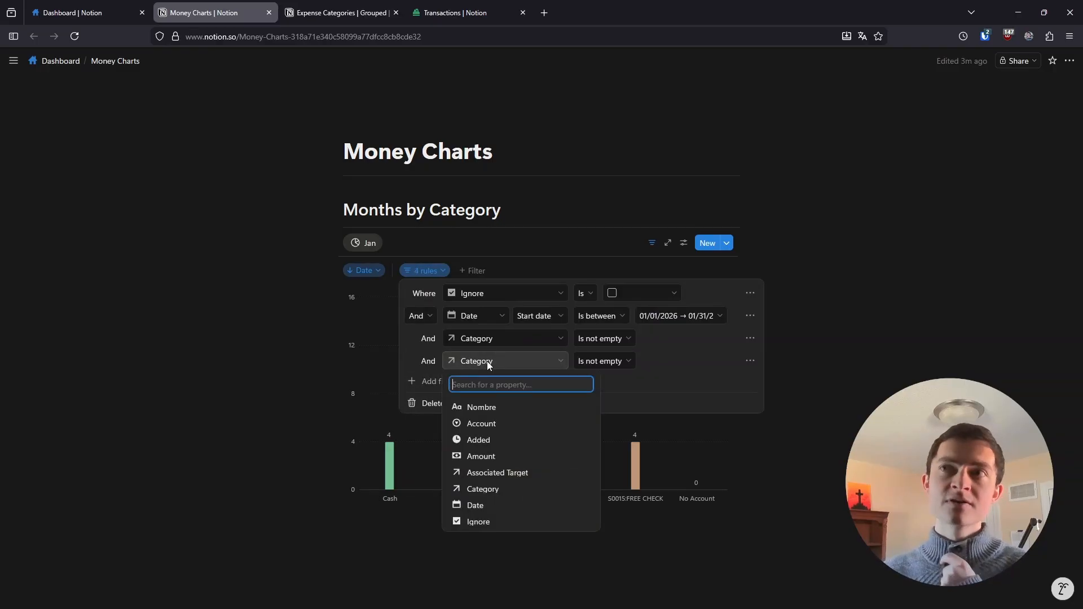
pyautogui.click(492, 458)
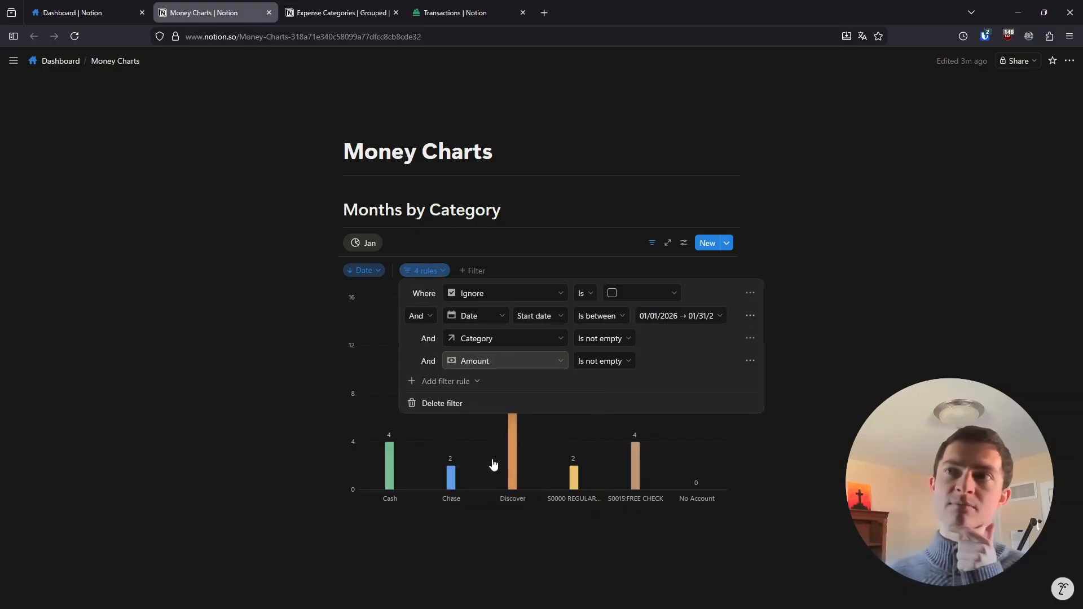
pyautogui.click(598, 364)
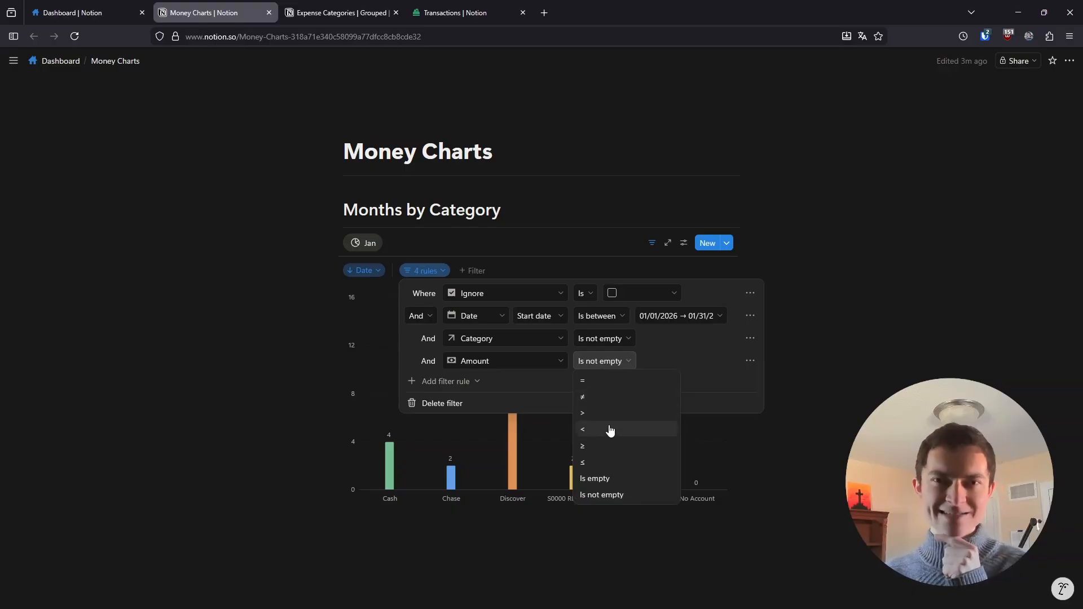
pyautogui.click(598, 462)
pyautogui.click(613, 361)
pyautogui.write('0')
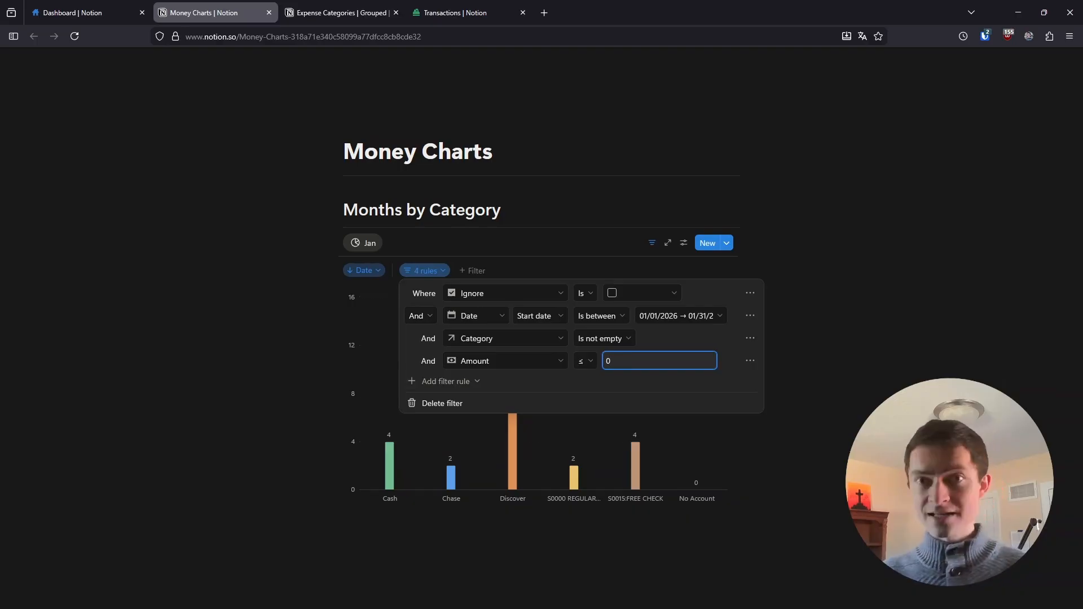
pyautogui.click(654, 247)
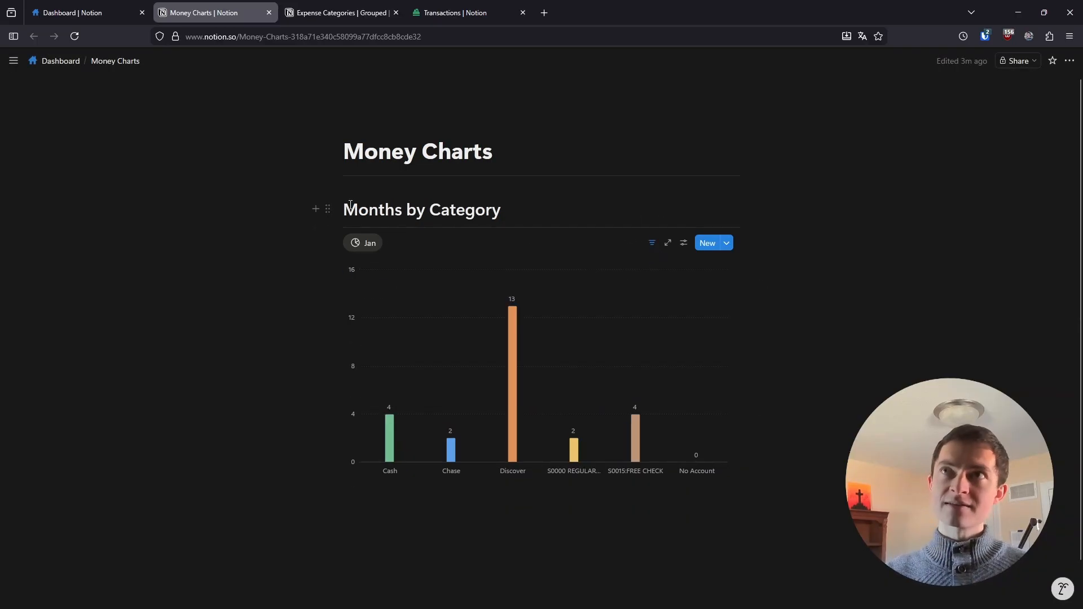
# Change the heading above the chart to Monthly Expenses by Category, and check the chart's filter rules
pyautogui.doubleClick(370, 204)
pyautogui.write('Monthly Expenses')
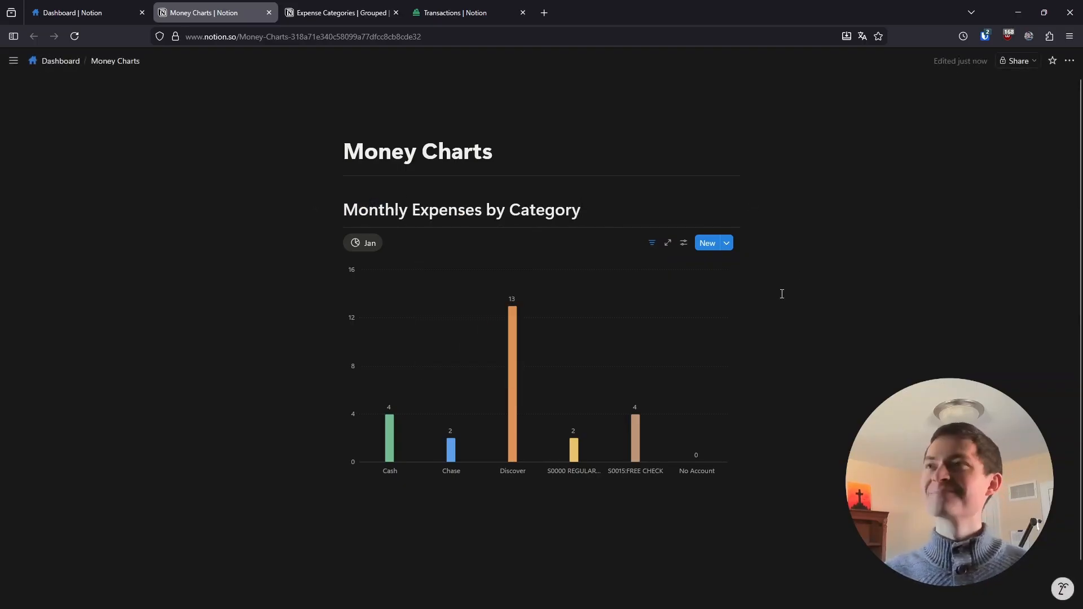
pyautogui.click(652, 243)
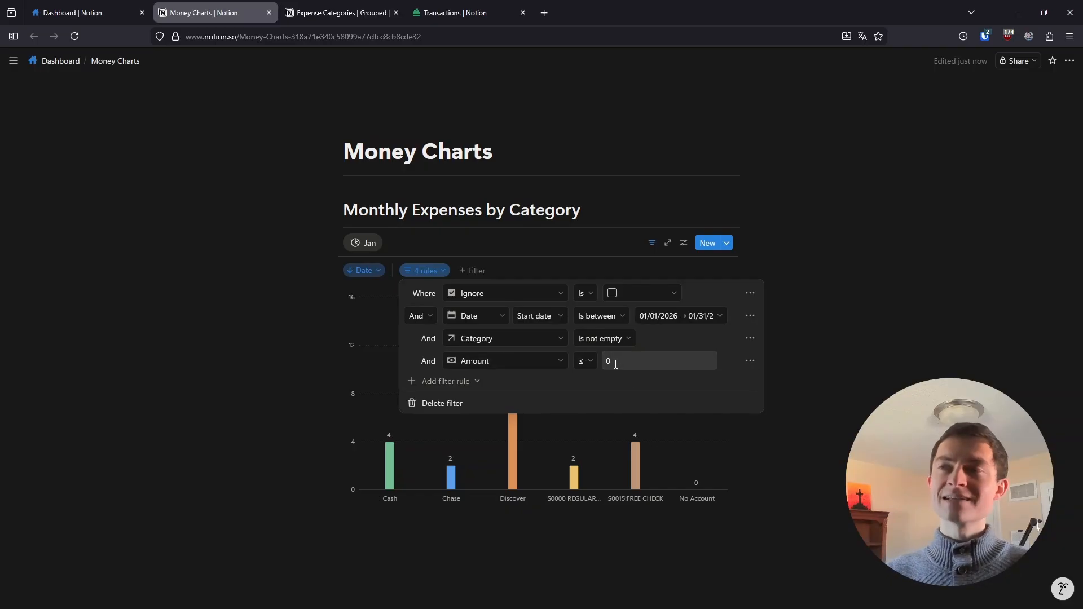
pyautogui.click(652, 251)
# Change the Jan chart's type to Donut and set what it shows to Category
pyautogui.click(685, 246)
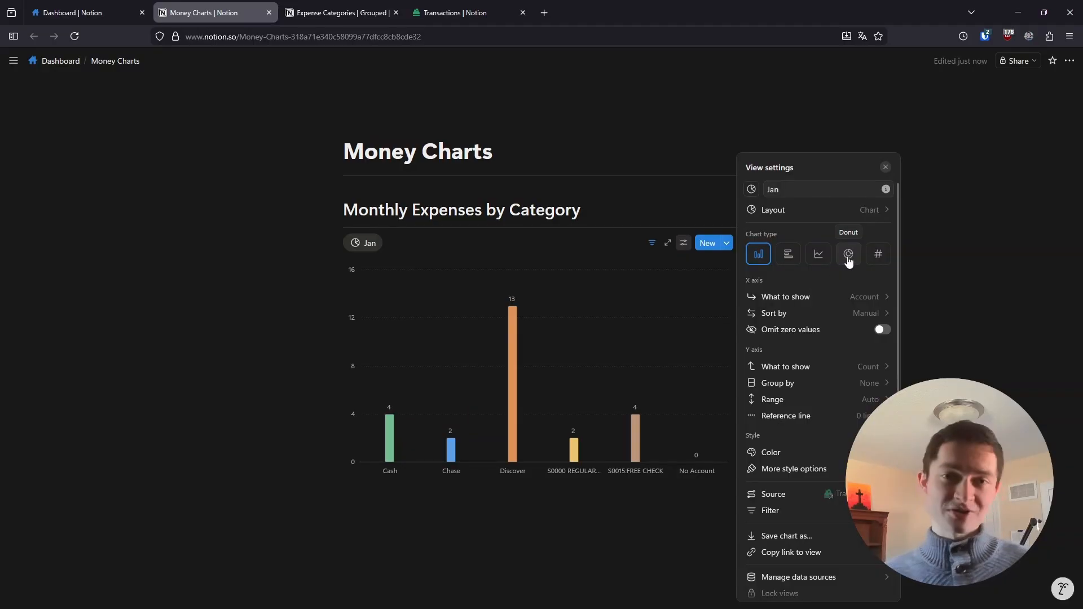
pyautogui.click(848, 256)
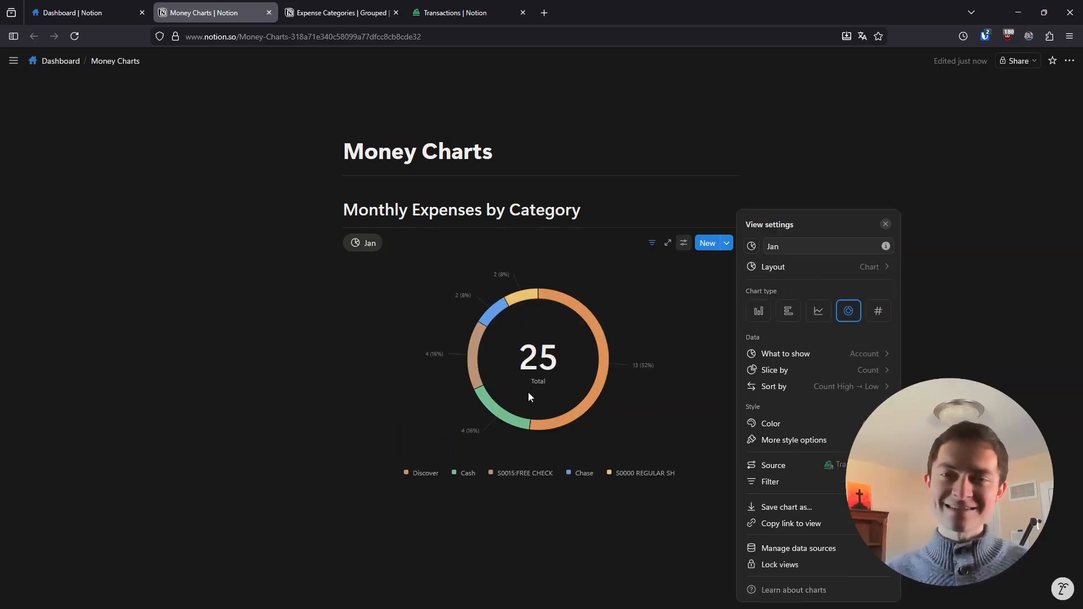
pyautogui.click(809, 356)
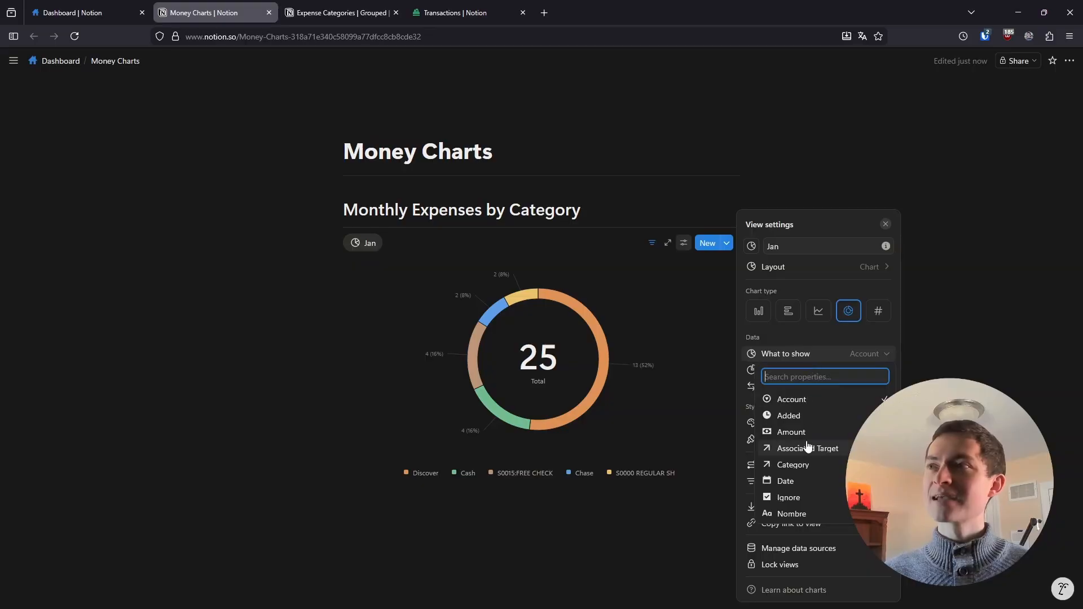
pyautogui.click(796, 465)
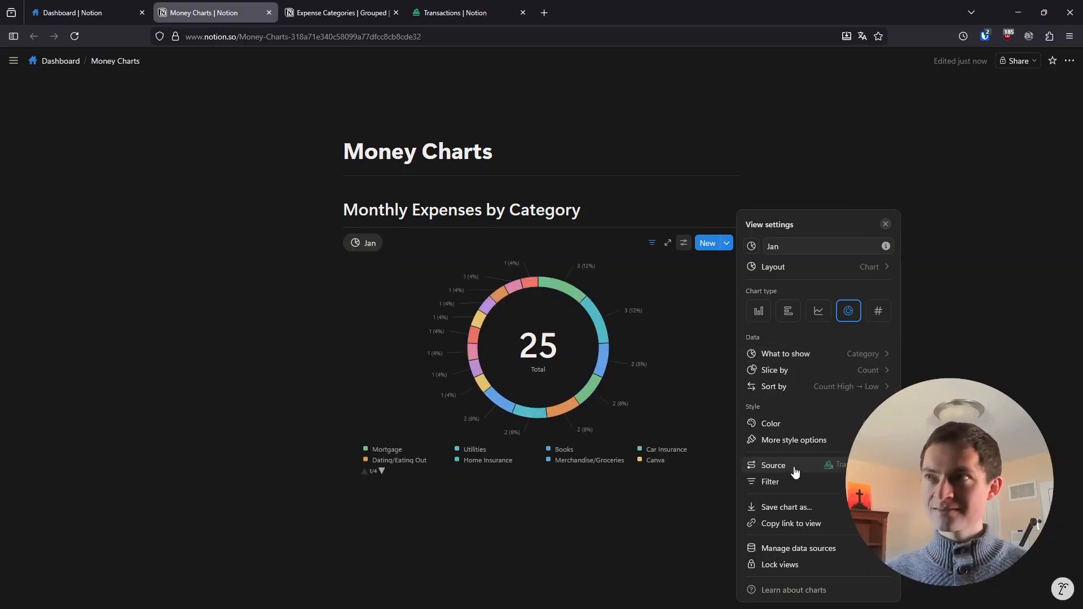
pyautogui.click(647, 529)
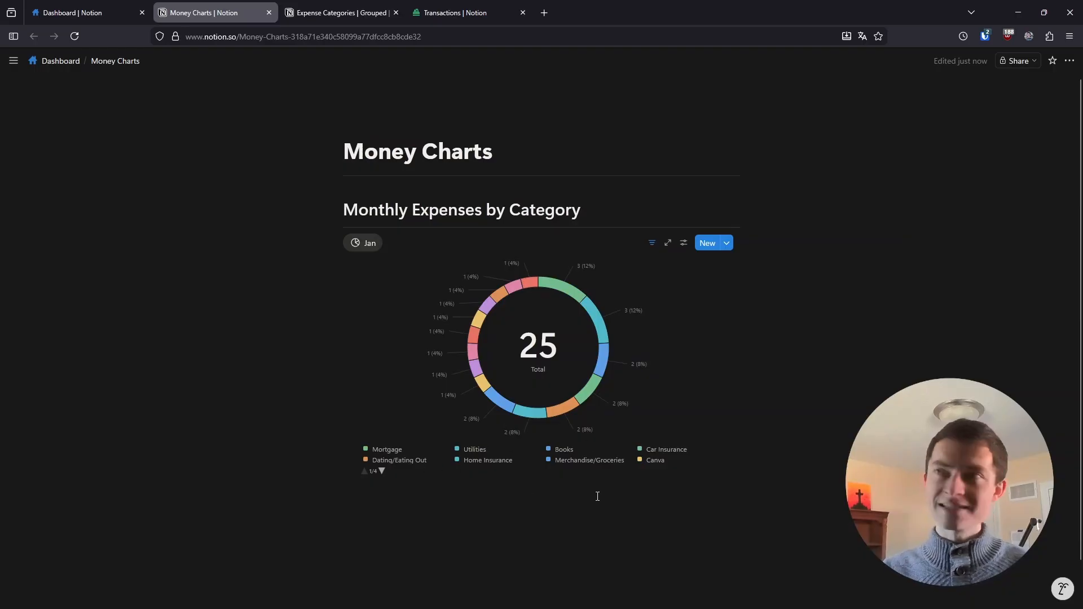
# Slice the Jan donut chart by the sum of Amount
pyautogui.click(684, 242)
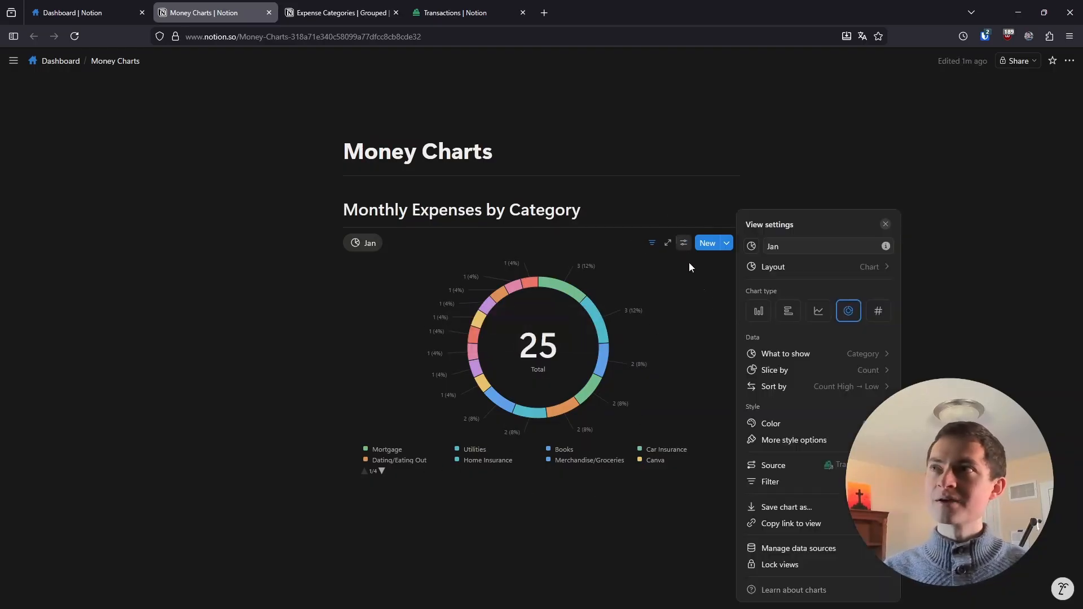
pyautogui.click(823, 373)
pyautogui.moveTo(798, 443)
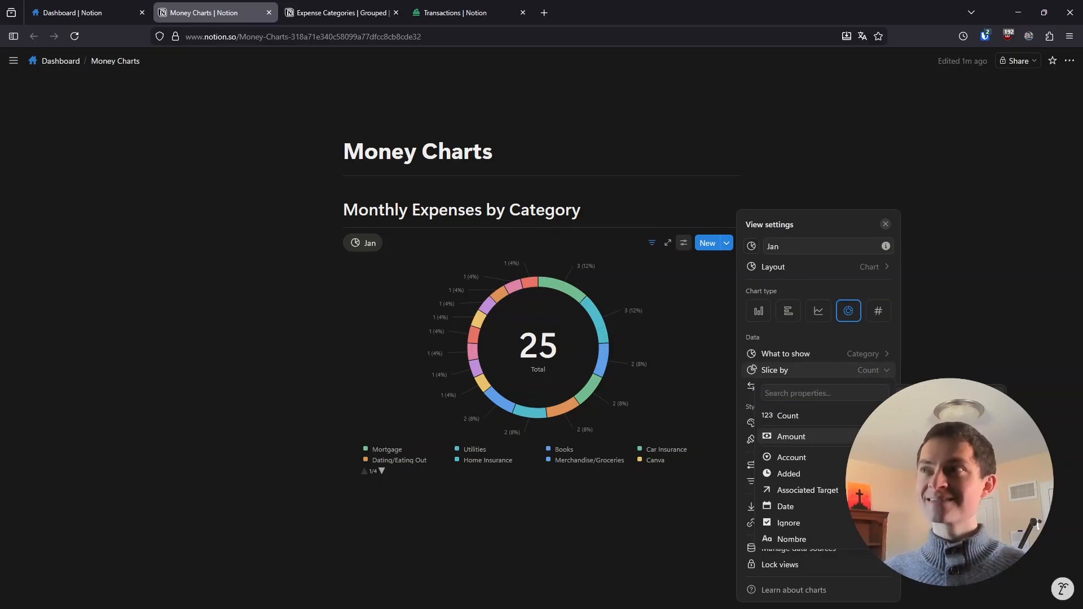
pyautogui.click(926, 397)
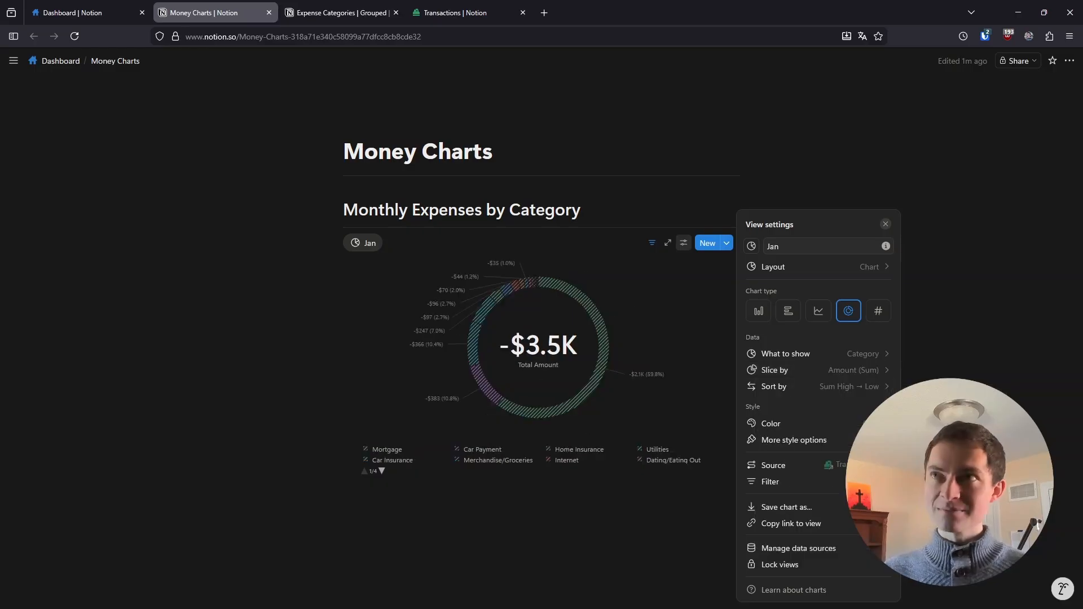
# Close the view settings and review the Jan donut's slices and its filter rules
pyautogui.click(974, 365)
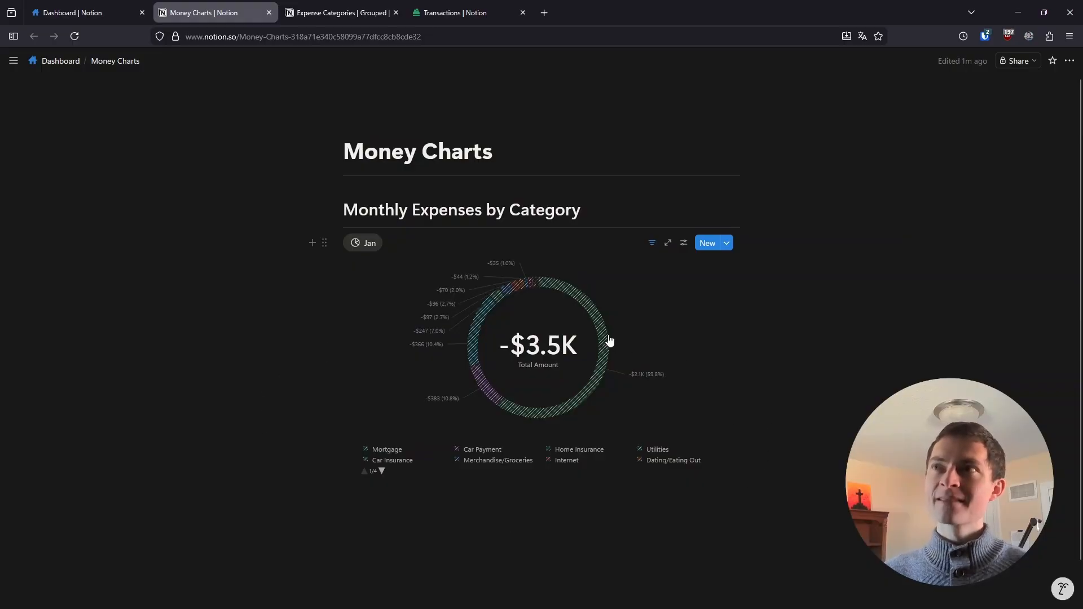
pyautogui.moveTo(607, 339)
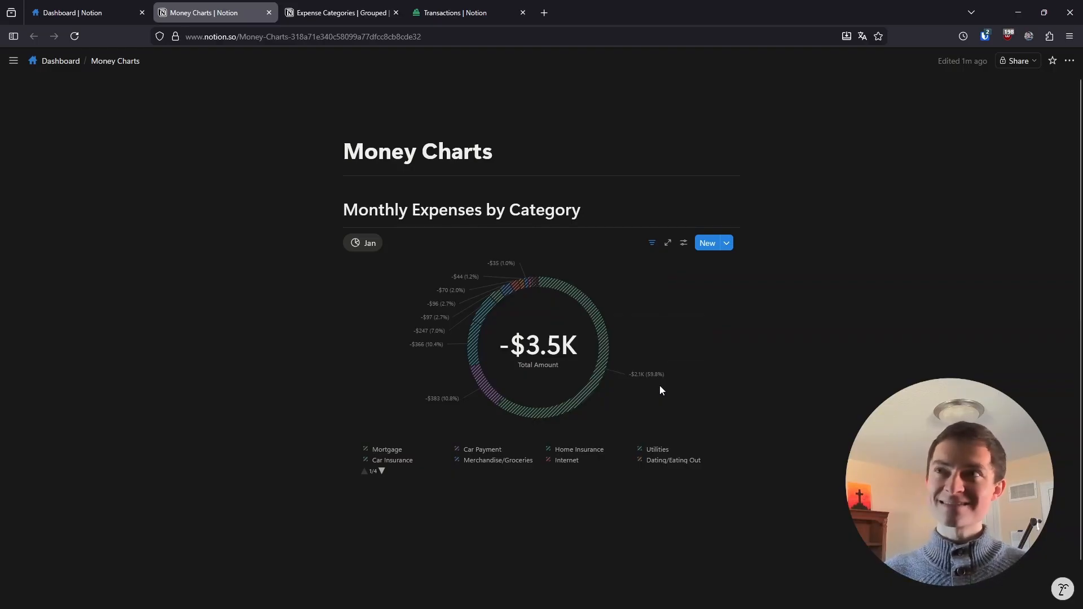
pyautogui.moveTo(542, 418)
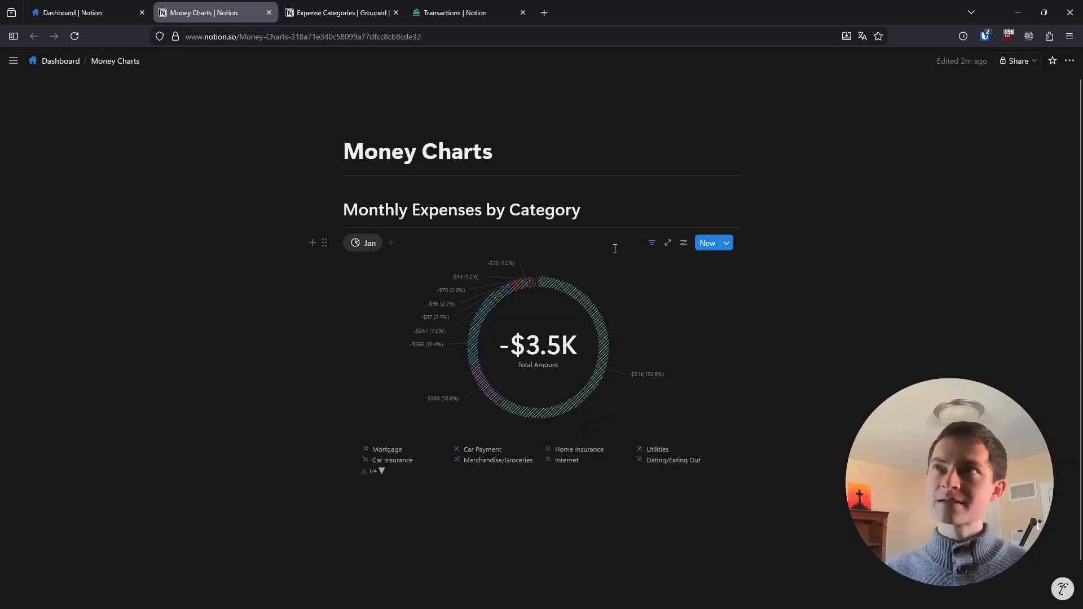
pyautogui.click(652, 242)
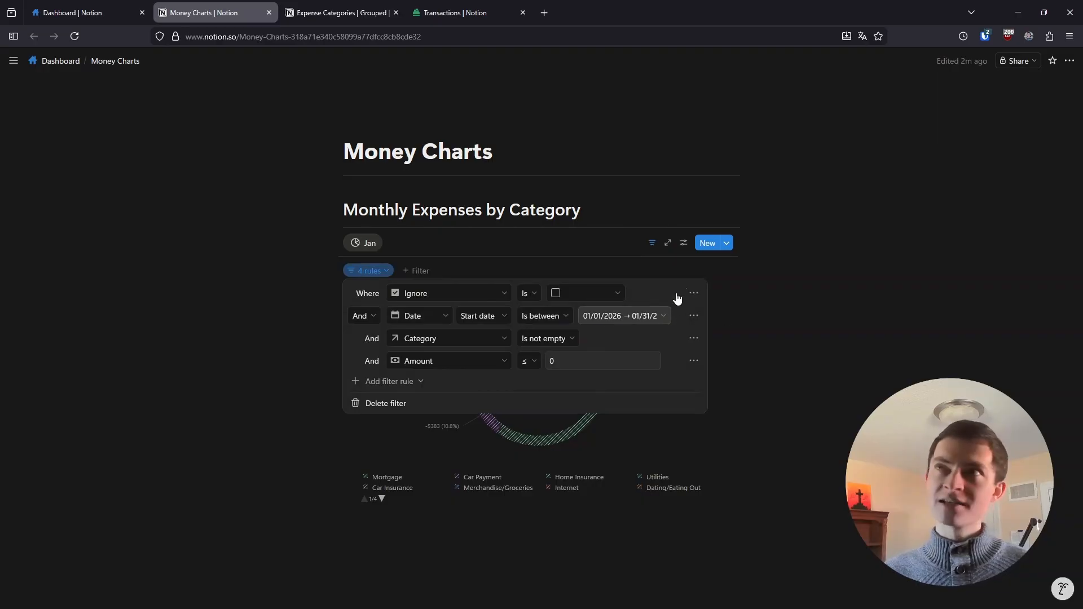
pyautogui.click(652, 242)
# Duplicate the Jan chart view and name the copy Feb
pyautogui.click(363, 248)
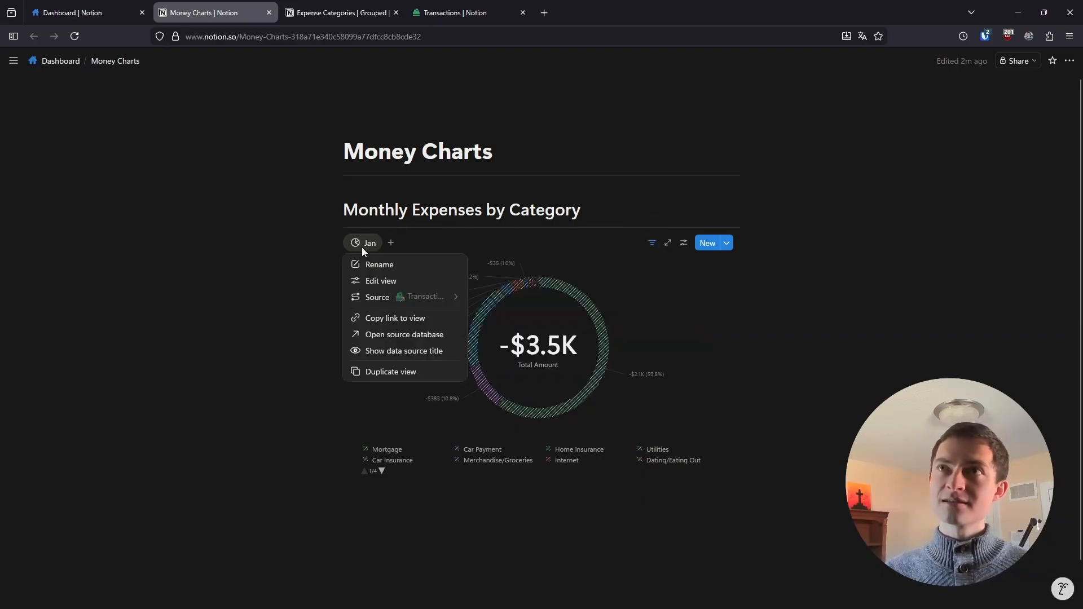
pyautogui.click(382, 373)
pyautogui.hotkey('ctrl', 'a')
pyautogui.write('Feb')
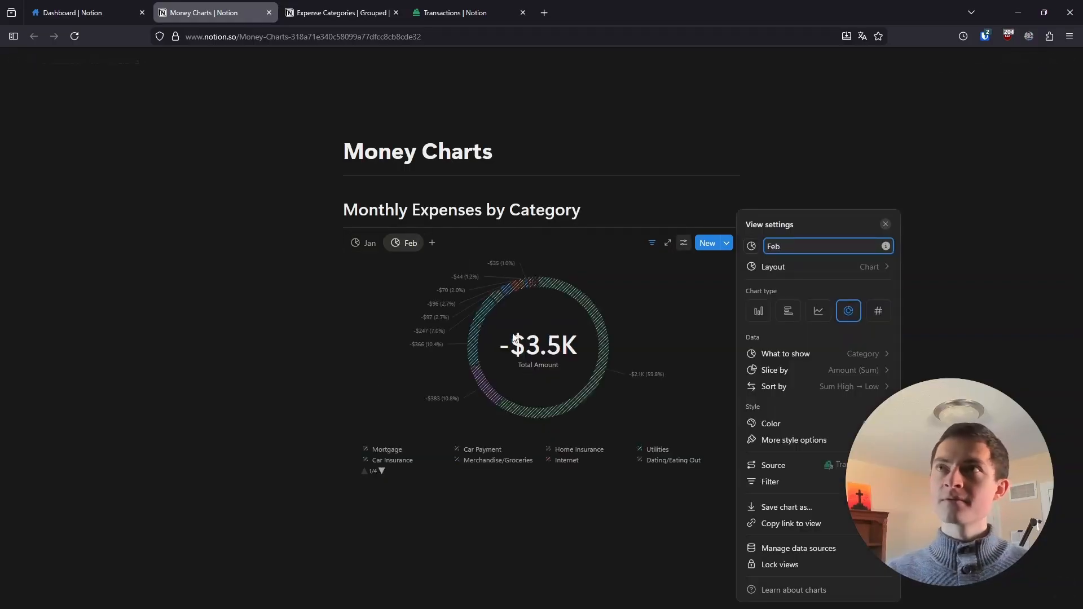
pyautogui.click(500, 241)
# Set the Feb chart's Date filter to the range February 1, 2026 to February 28, 2026
pyautogui.click(652, 243)
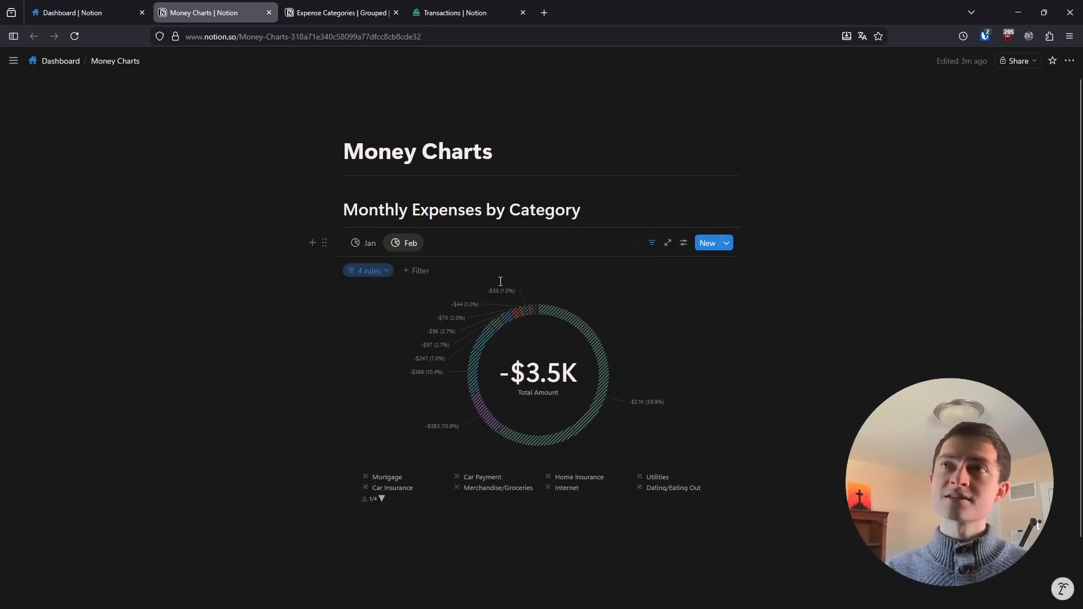
pyautogui.click(370, 271)
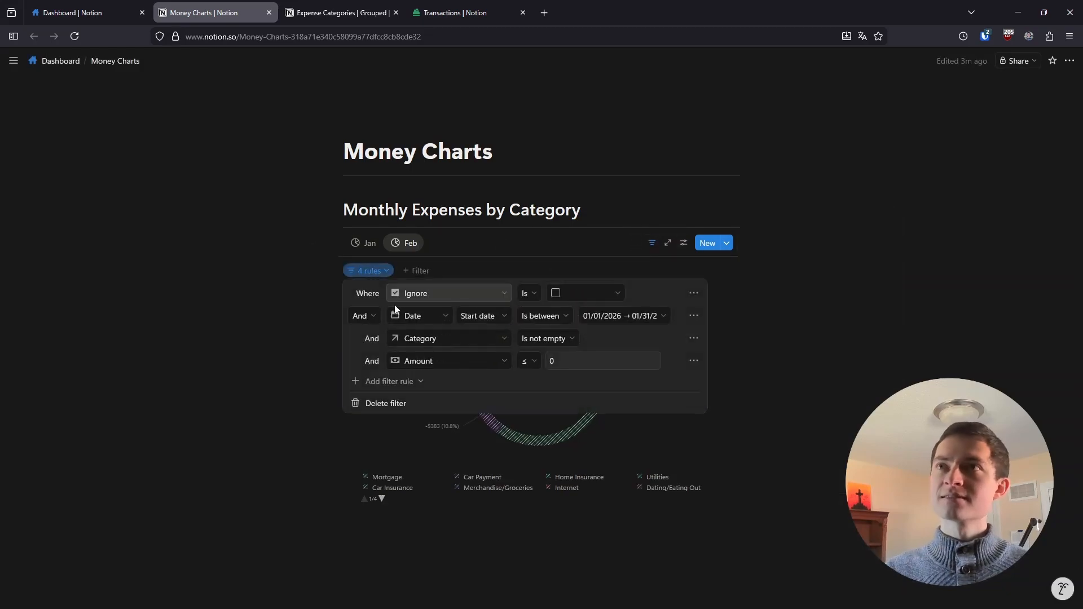
pyautogui.click(609, 320)
pyautogui.click(709, 340)
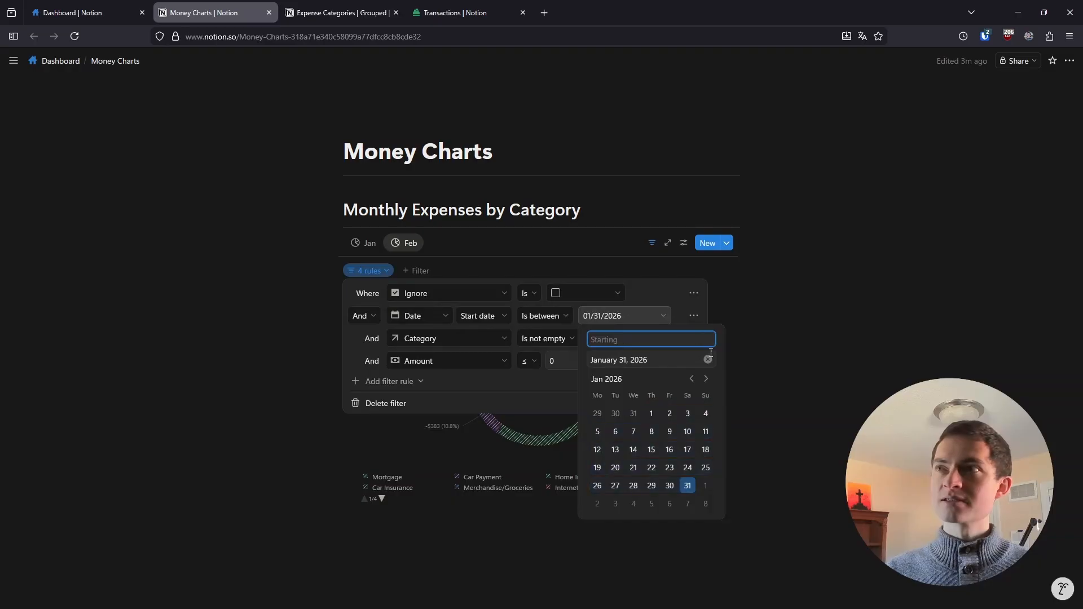
pyautogui.click(708, 360)
pyautogui.click(691, 379)
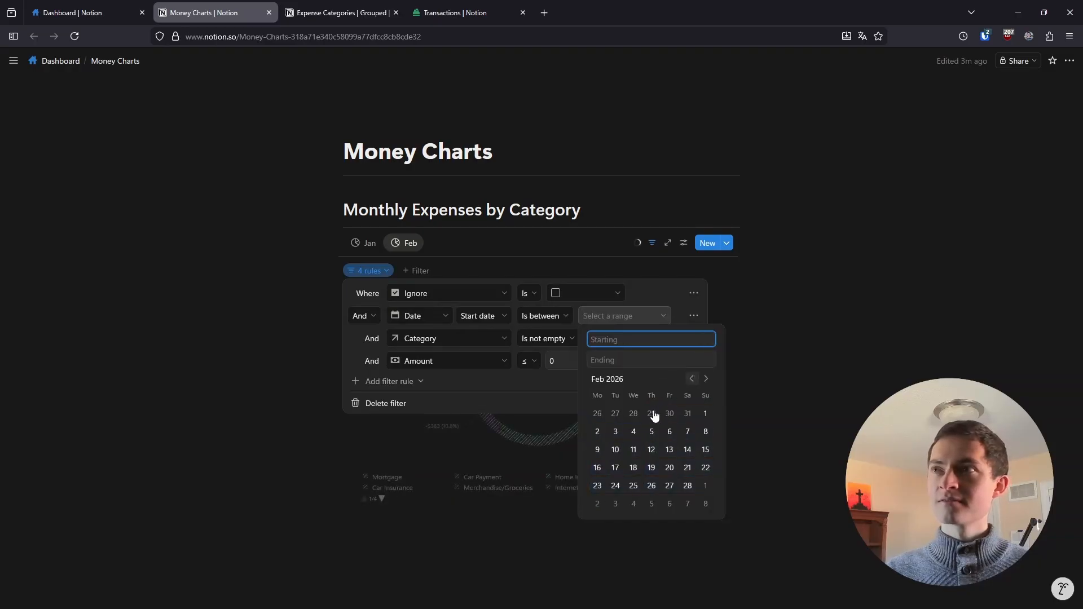
pyautogui.click(705, 413)
pyautogui.click(687, 486)
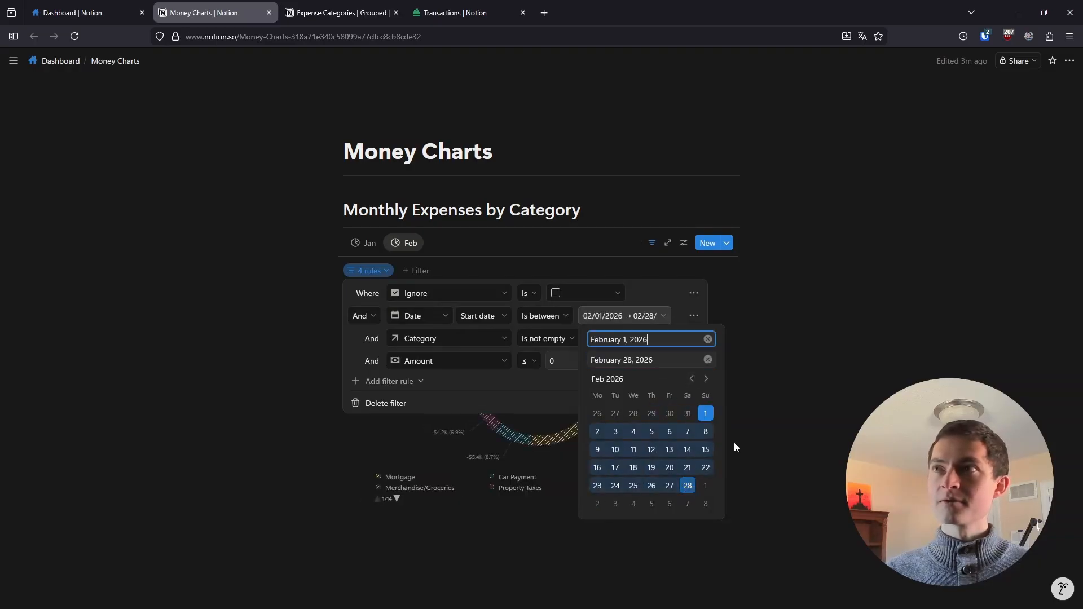
pyautogui.click(656, 246)
pyautogui.click(652, 243)
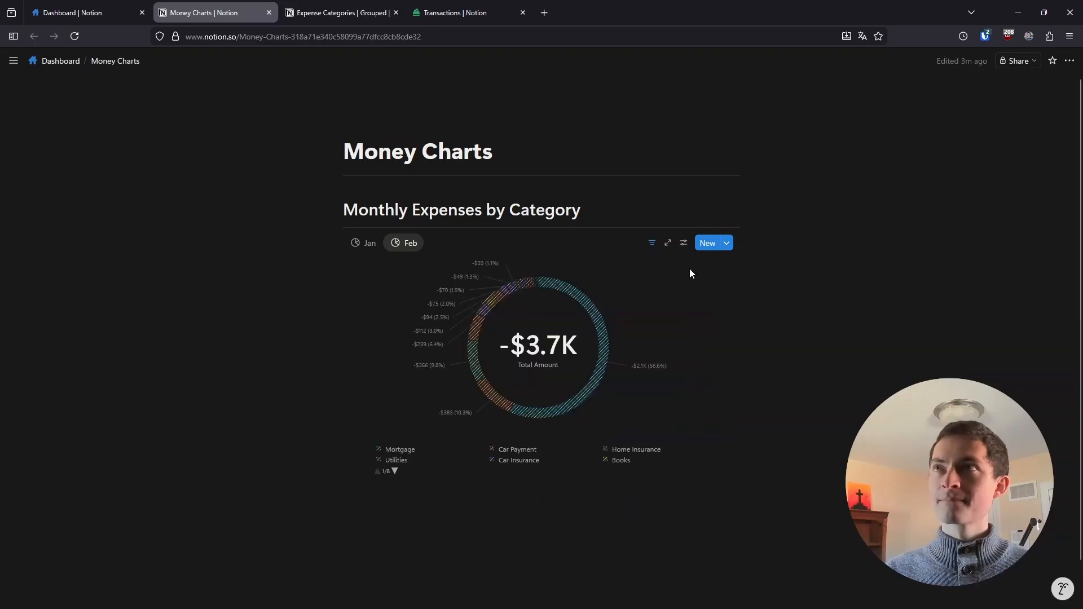
# Inspect the category and amount of individual slices around the Feb donut
pyautogui.moveTo(605, 362)
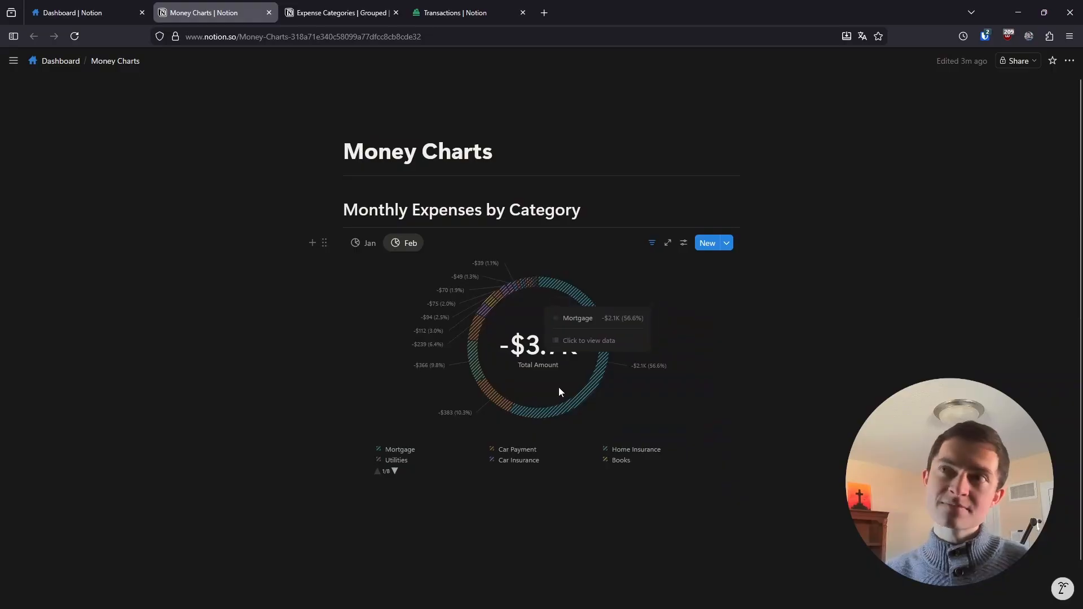
pyautogui.moveTo(499, 401)
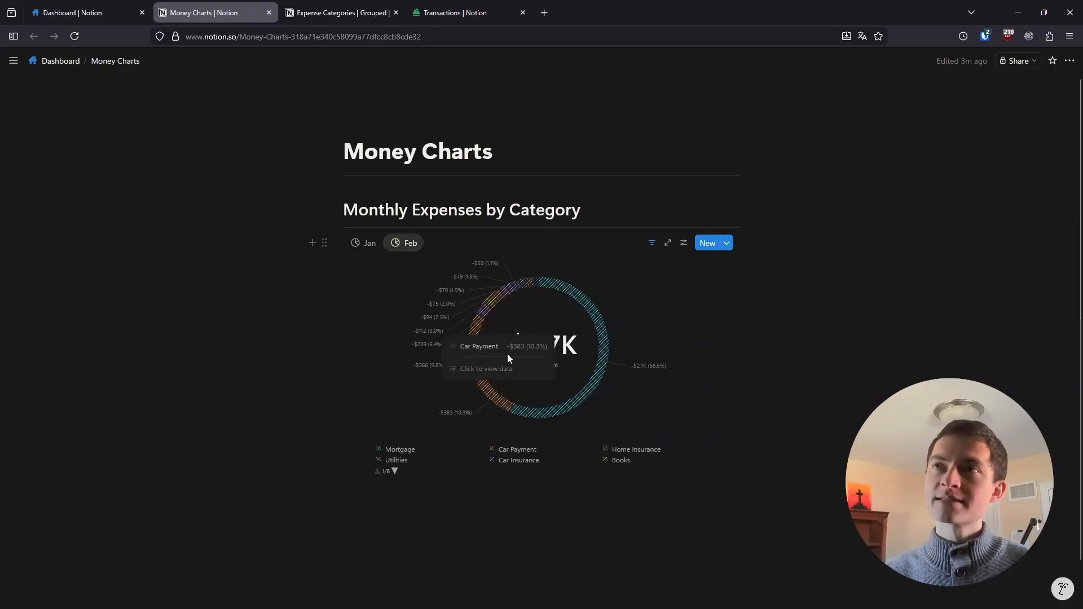
pyautogui.moveTo(477, 358)
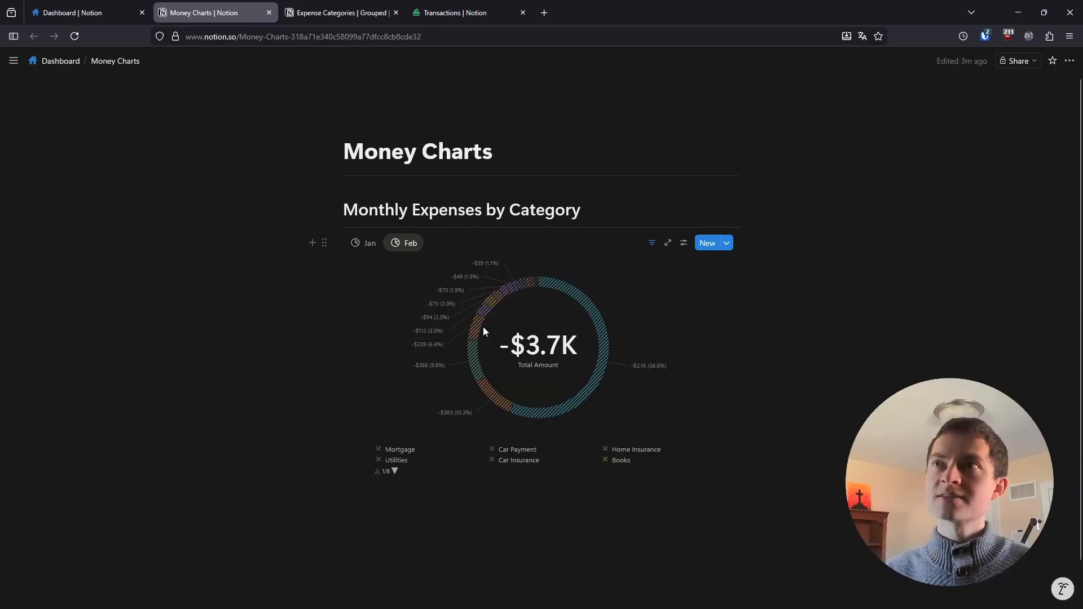
pyautogui.moveTo(480, 329)
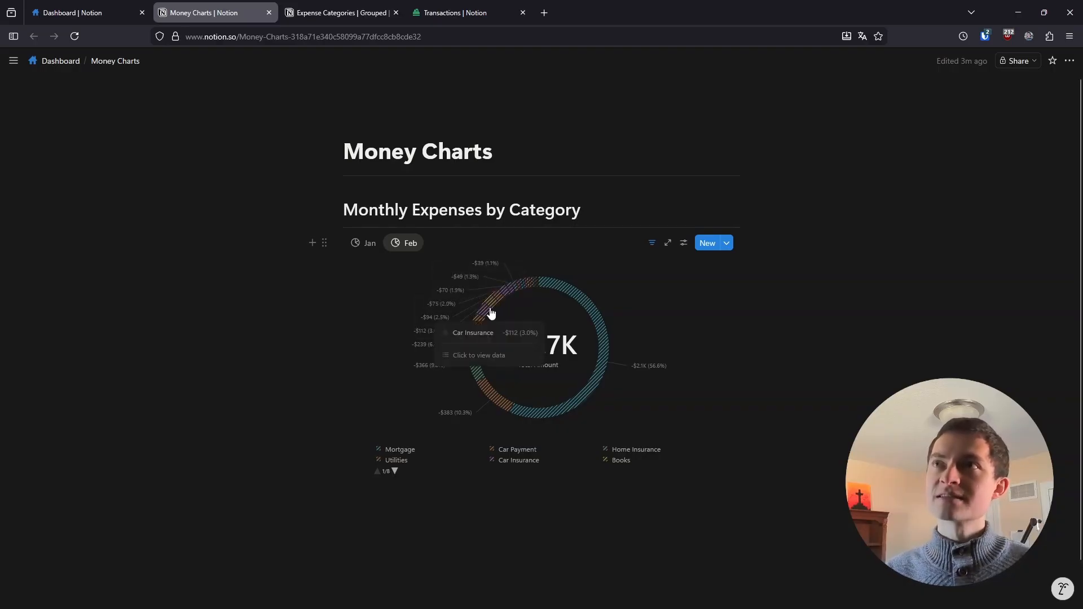
pyautogui.moveTo(495, 304)
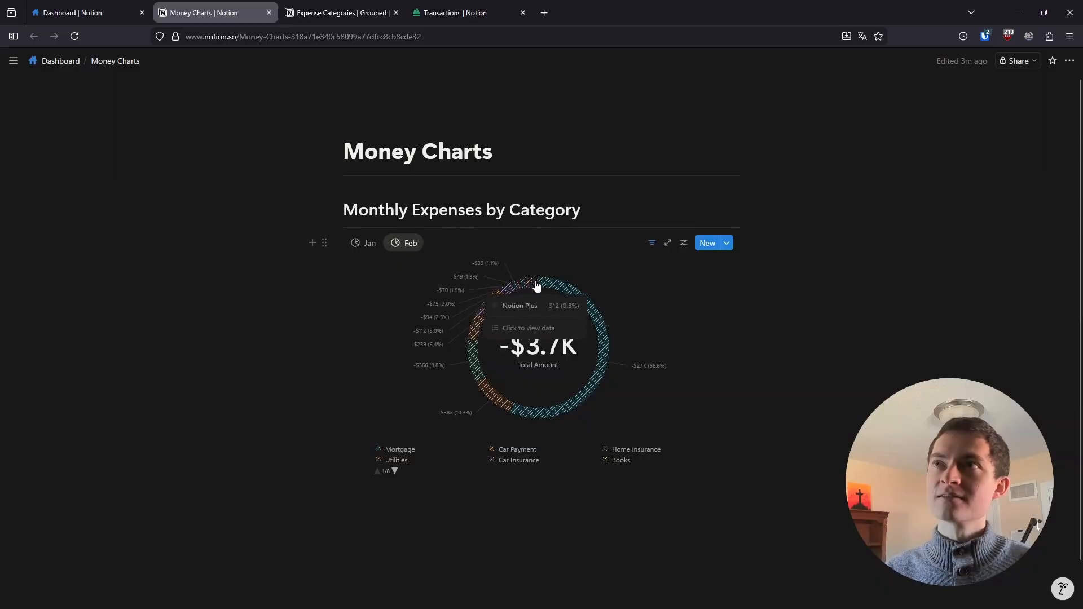
pyautogui.moveTo(518, 292)
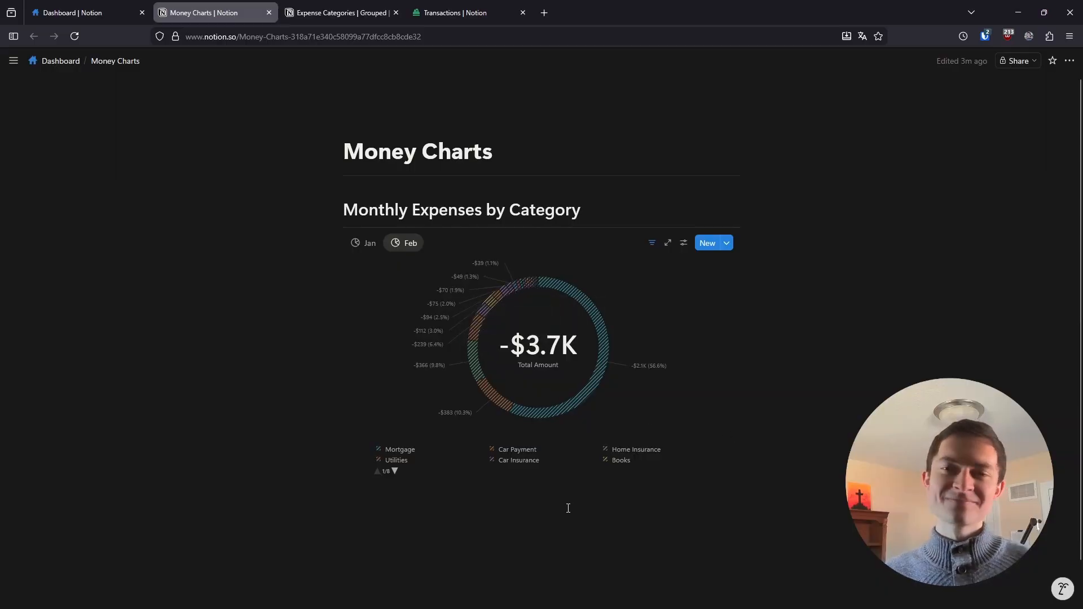
# Duplicate the Monthly Expenses by Category heading, move the copy below the chart, and add an empty line under it
pyautogui.click(477, 484)
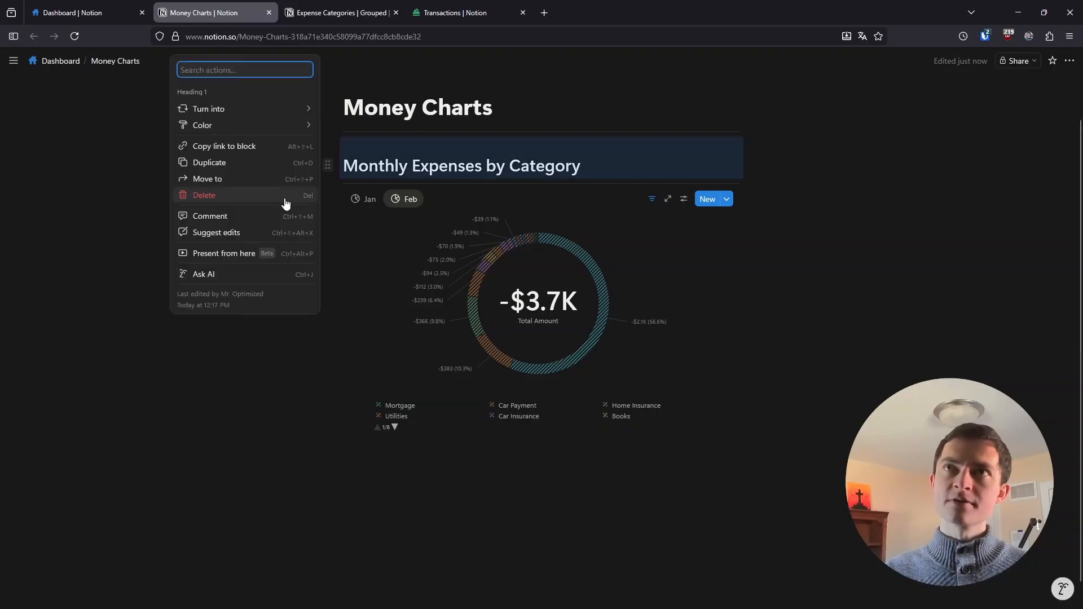
pyautogui.click(206, 164)
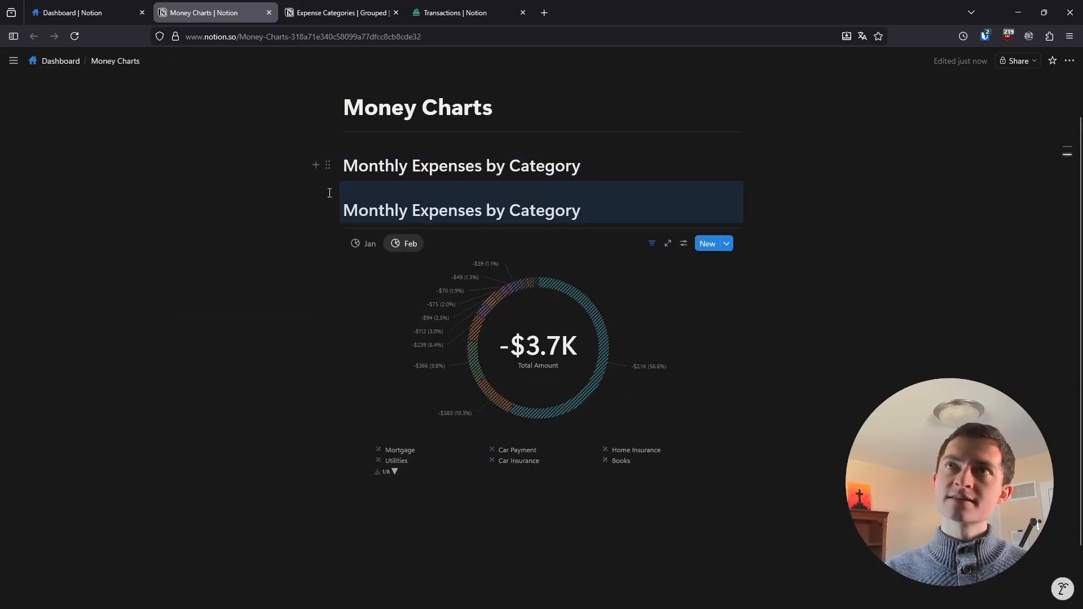
pyautogui.moveTo(329, 204); pyautogui.dragTo(363, 500)
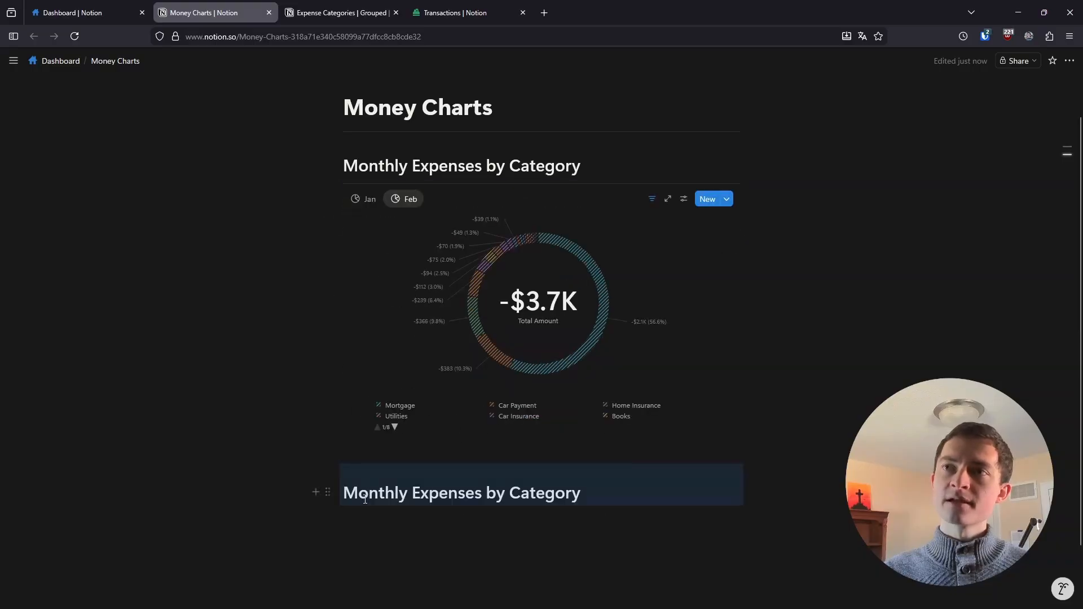
pyautogui.click(579, 493)
pyautogui.press('Return')
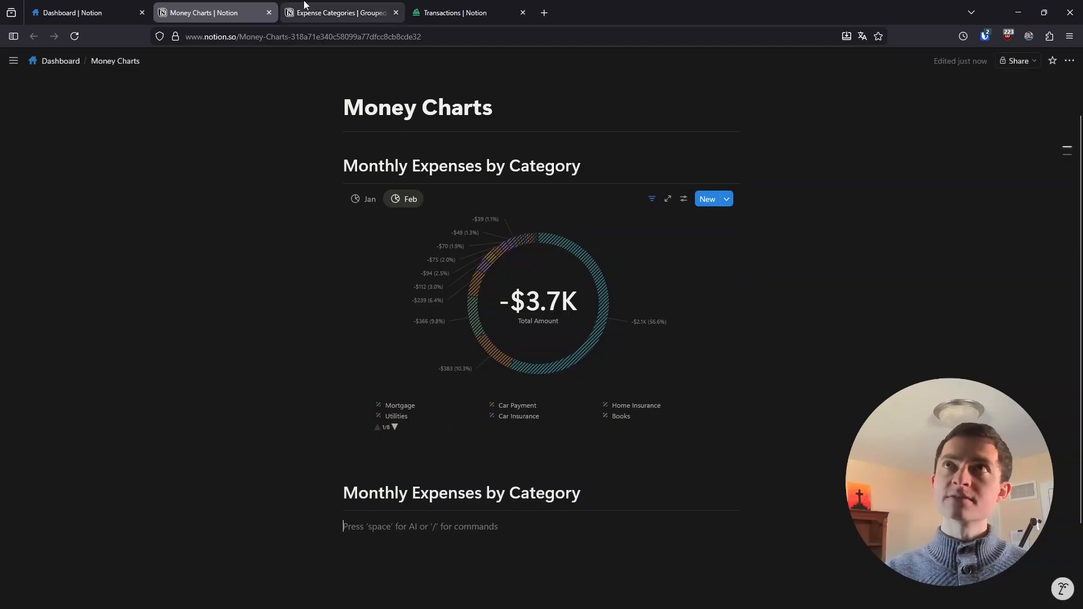
# Examine the Category Group options in the Expense Categories database and the Transactions columns, and return to Money Charts
pyautogui.click(339, 12)
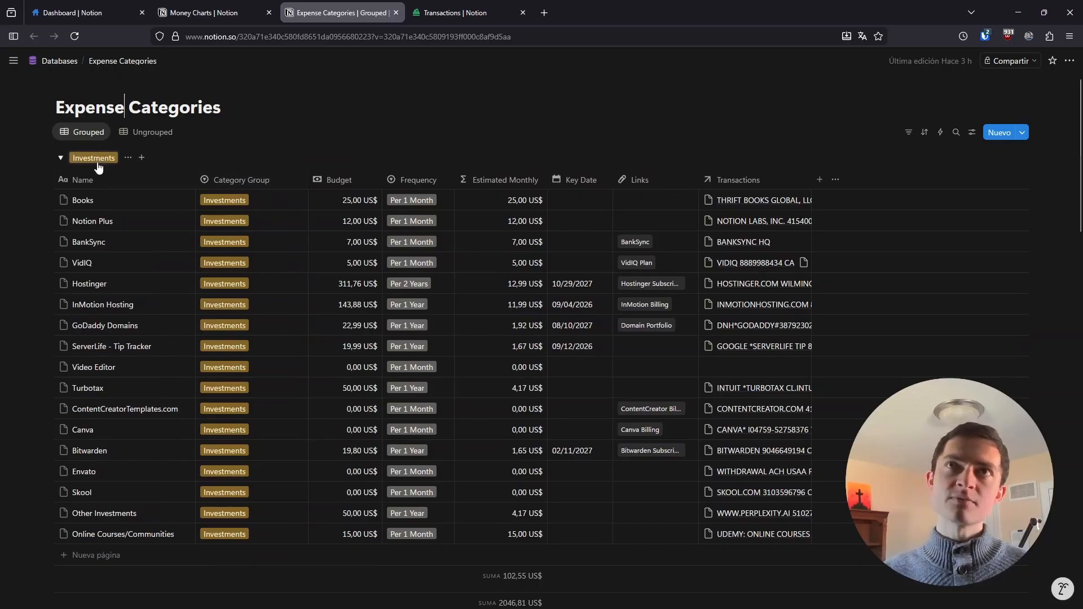
pyautogui.scroll(-5, 169, 262)
pyautogui.scroll(5, 226, 203)
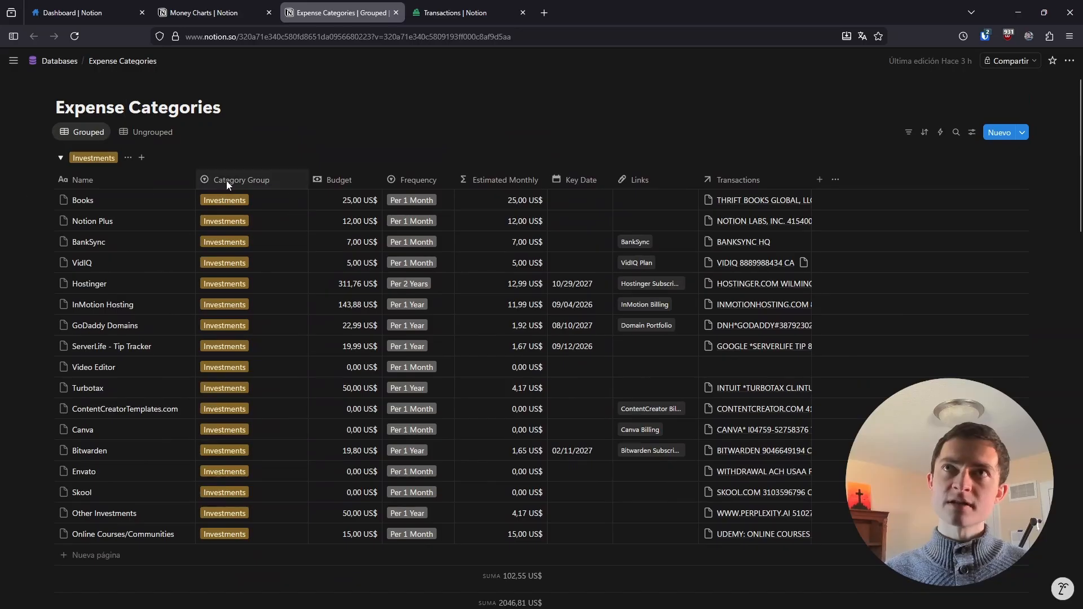
pyautogui.click(243, 180)
pyautogui.moveTo(271, 223)
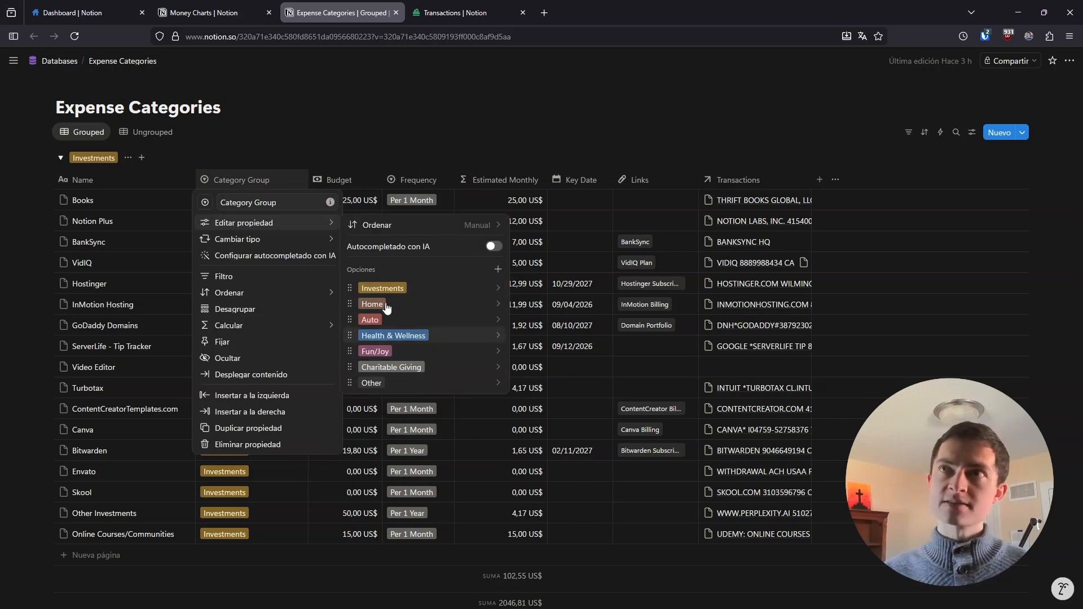
pyautogui.click(449, 7)
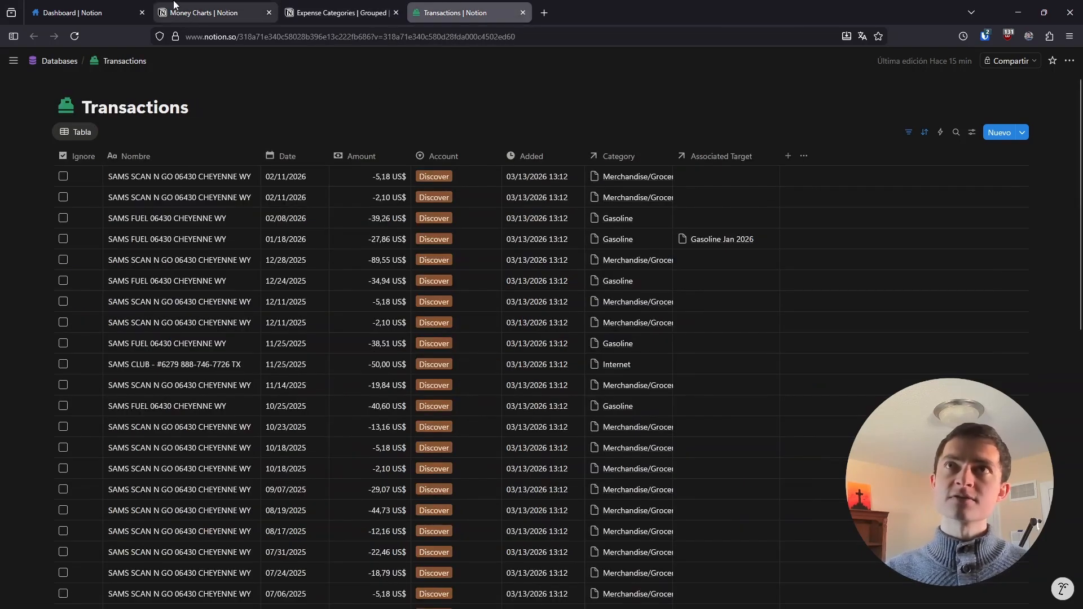
pyautogui.click(118, 7)
pyautogui.click(206, 11)
# Duplicate the chart block with its Jan and Feb views and place the copy under the second heading
pyautogui.scroll(-3, 423, 485)
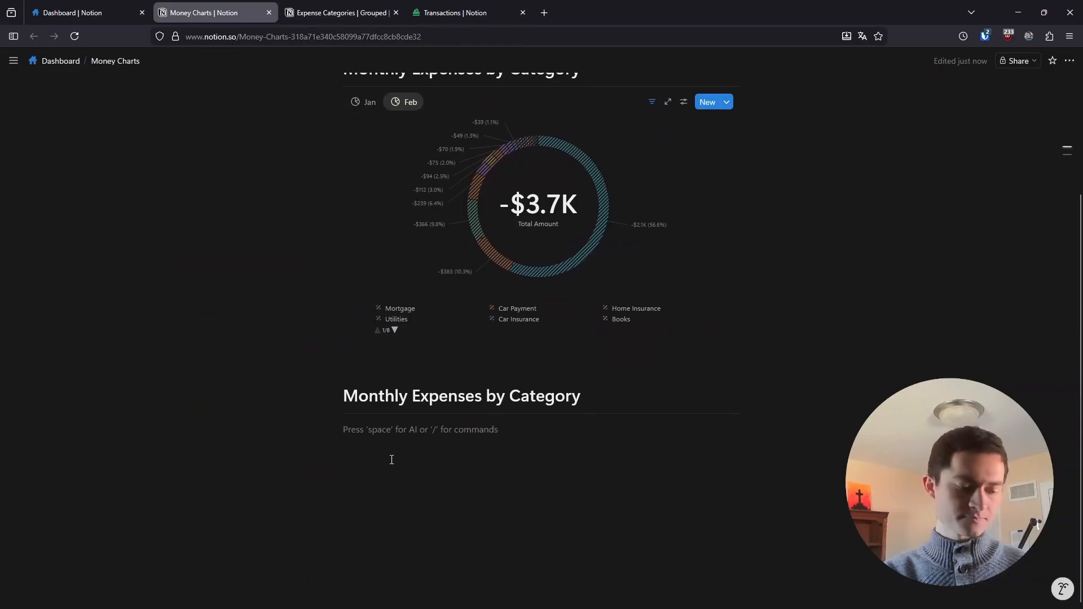
pyautogui.write('/vie')
pyautogui.click(325, 113)
pyautogui.click(237, 245)
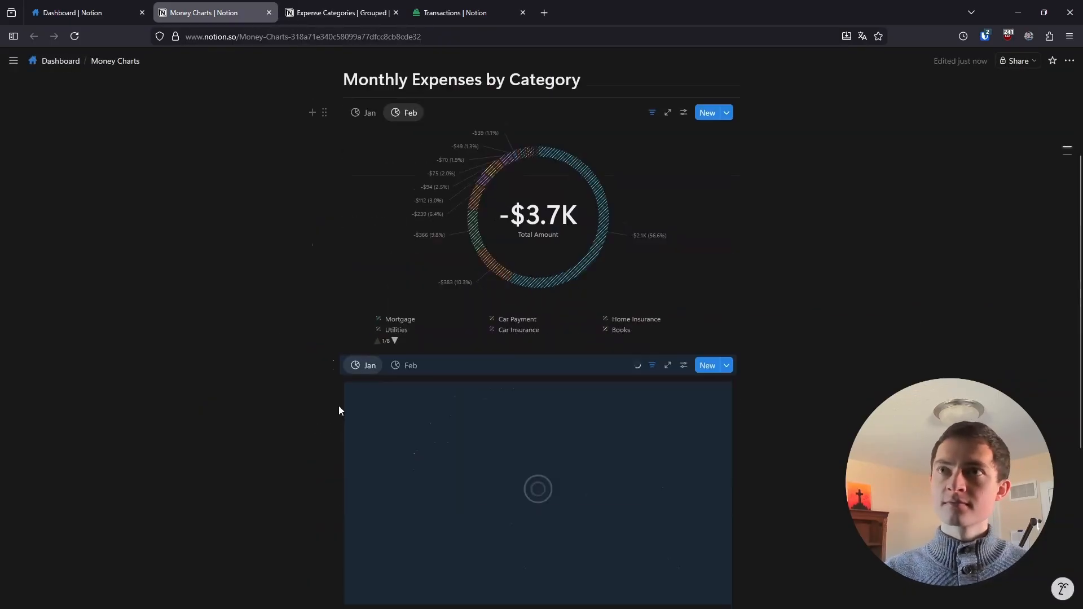
pyautogui.scroll(-3, 444, 373)
# Check which properties the copied Jan chart can show, comparing them with the columns of the Transactions database
pyautogui.click(684, 318)
pyautogui.click(863, 354)
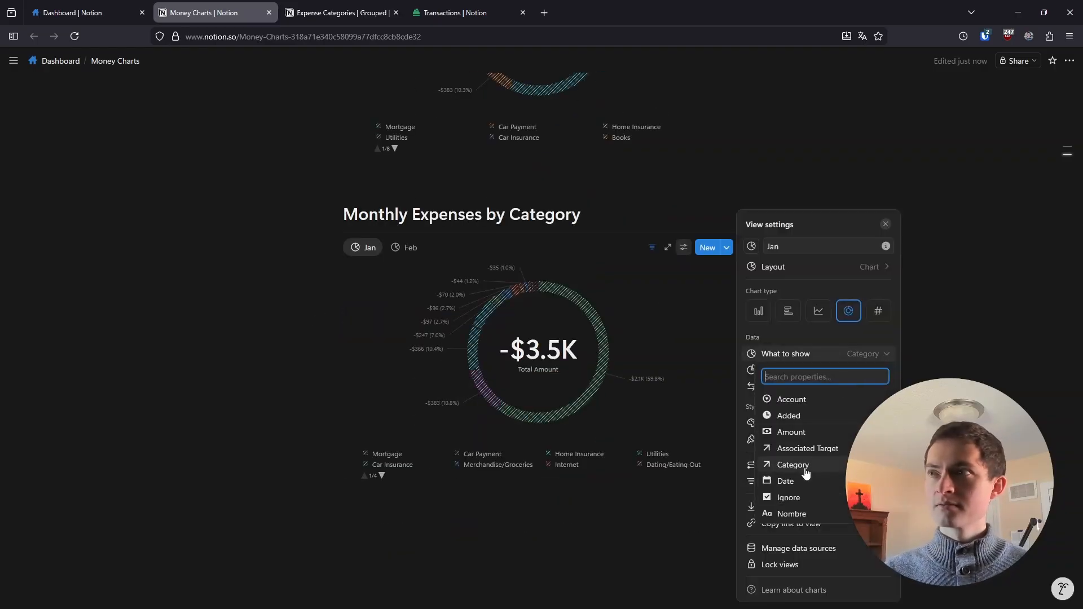
pyautogui.click(455, 13)
pyautogui.click(204, 12)
pyautogui.click(454, 12)
pyautogui.click(204, 13)
pyautogui.click(784, 363)
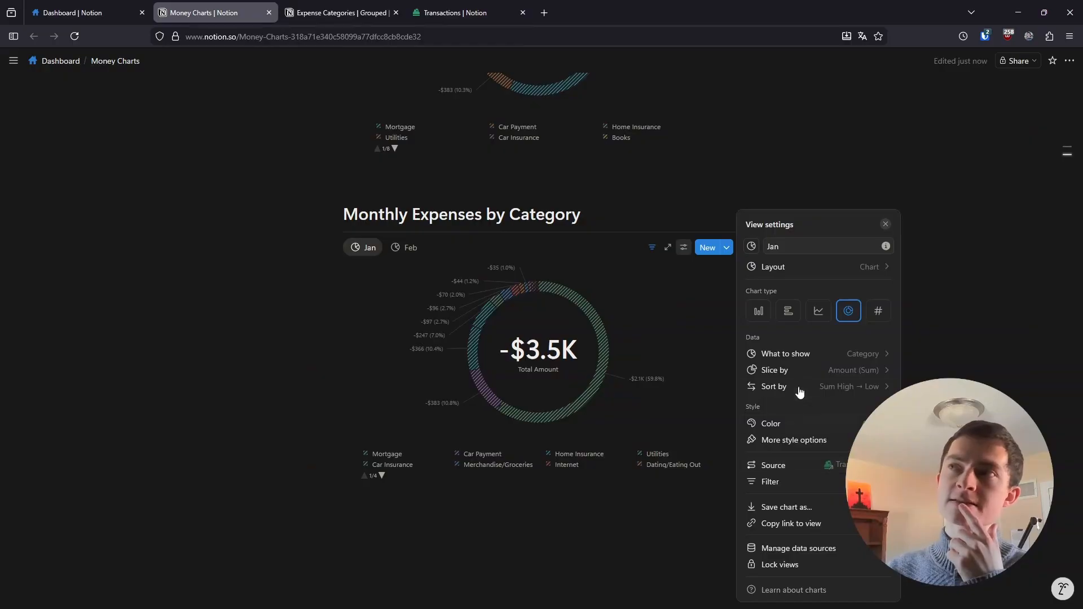
pyautogui.click(788, 358)
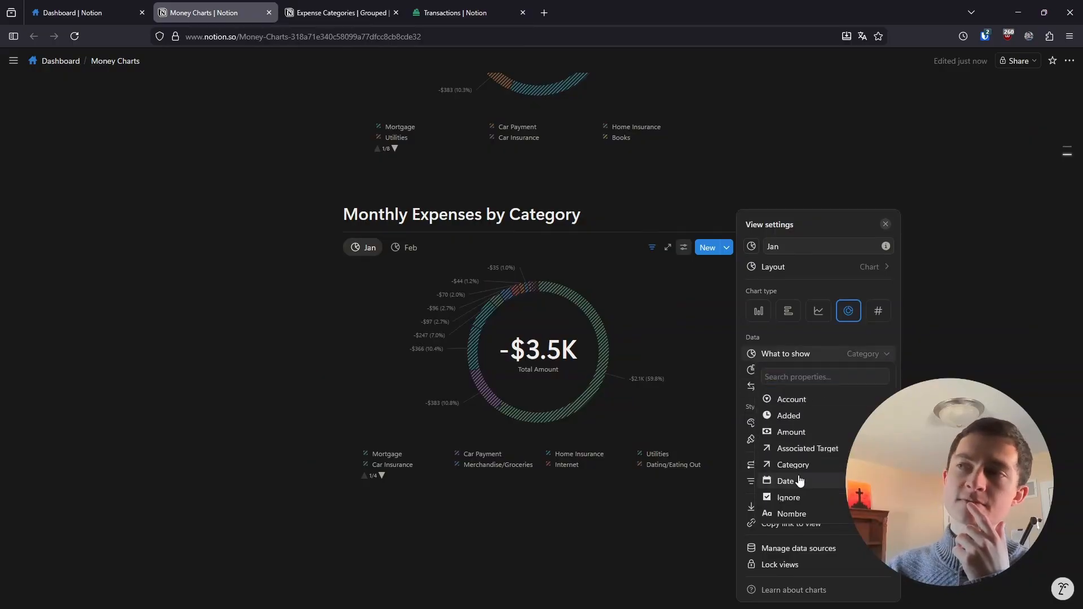
# Compare the Category Group property in Expense Categories with the columns in Transactions, and close the property's options
pyautogui.click(342, 13)
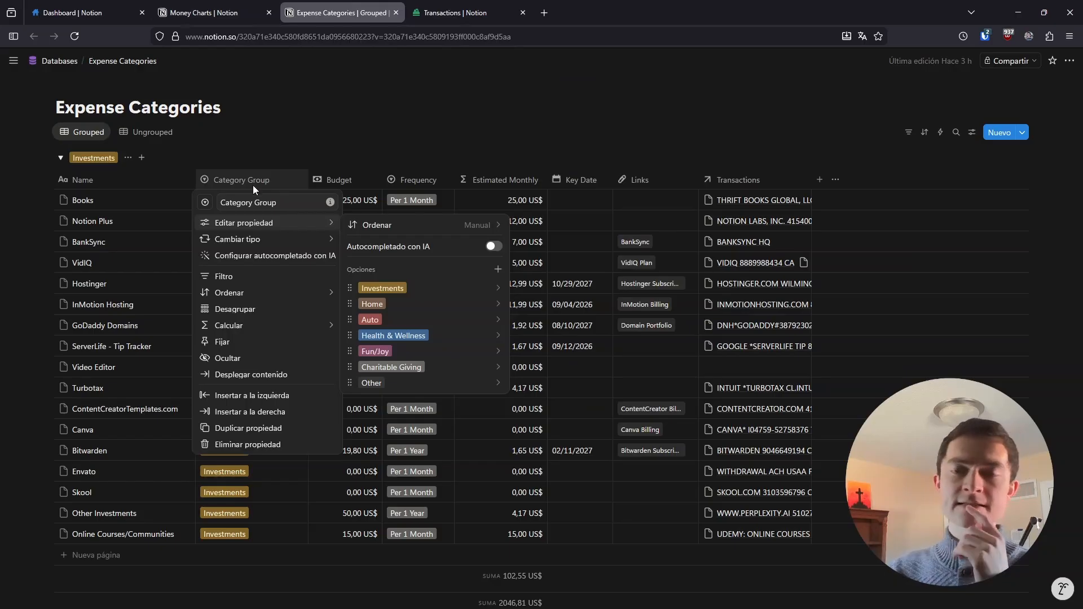
pyautogui.click(457, 17)
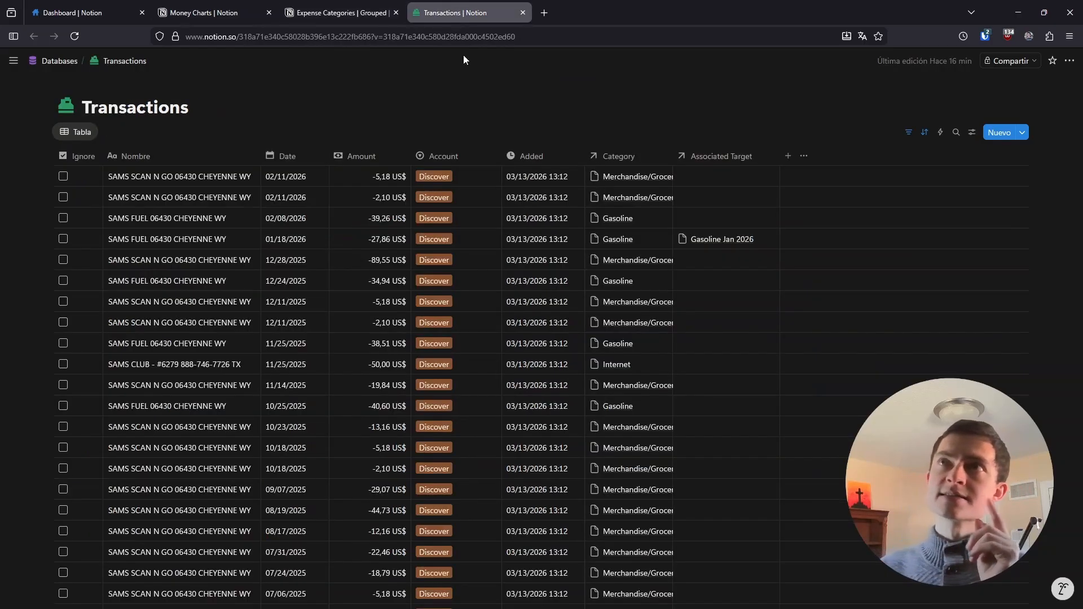
pyautogui.click(333, 12)
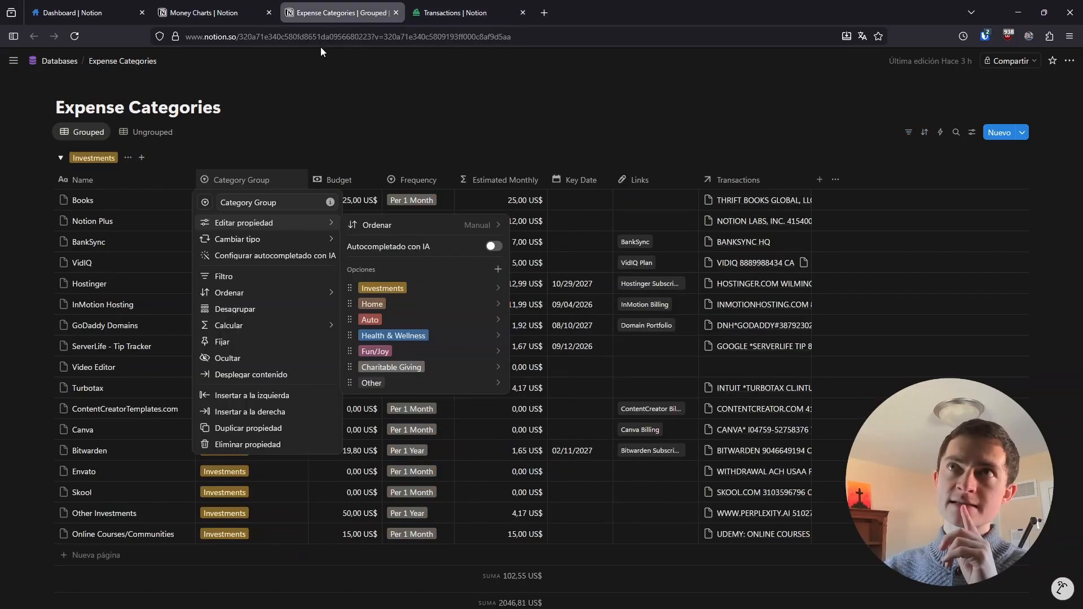
pyautogui.click(269, 147)
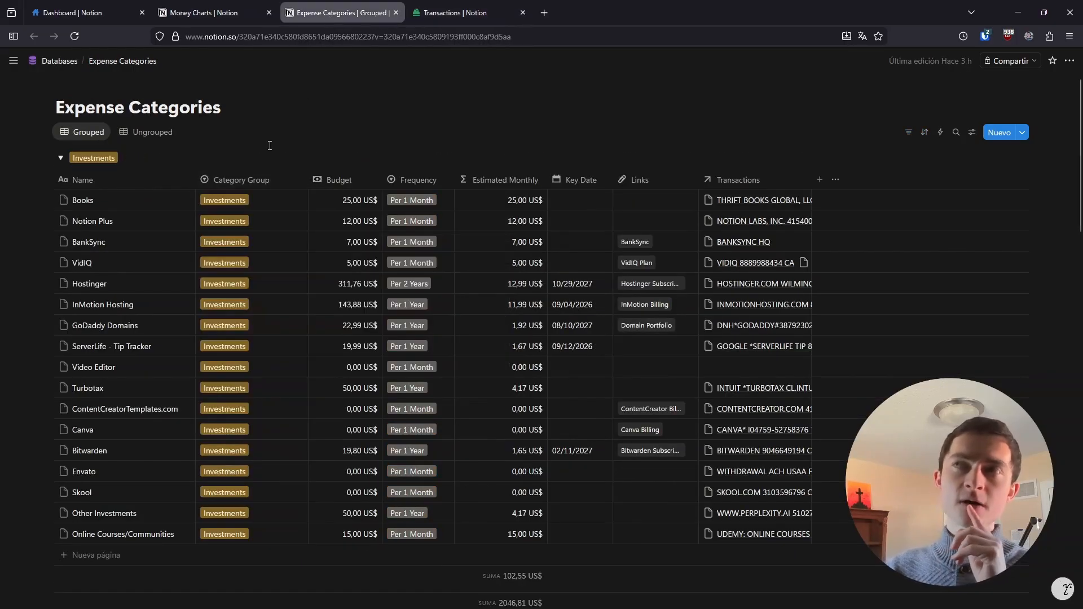
# Compare the columns of the Transactions and Expense Categories databases, and slightly narrow the Category Group column in Expense Categories
pyautogui.click(446, 9)
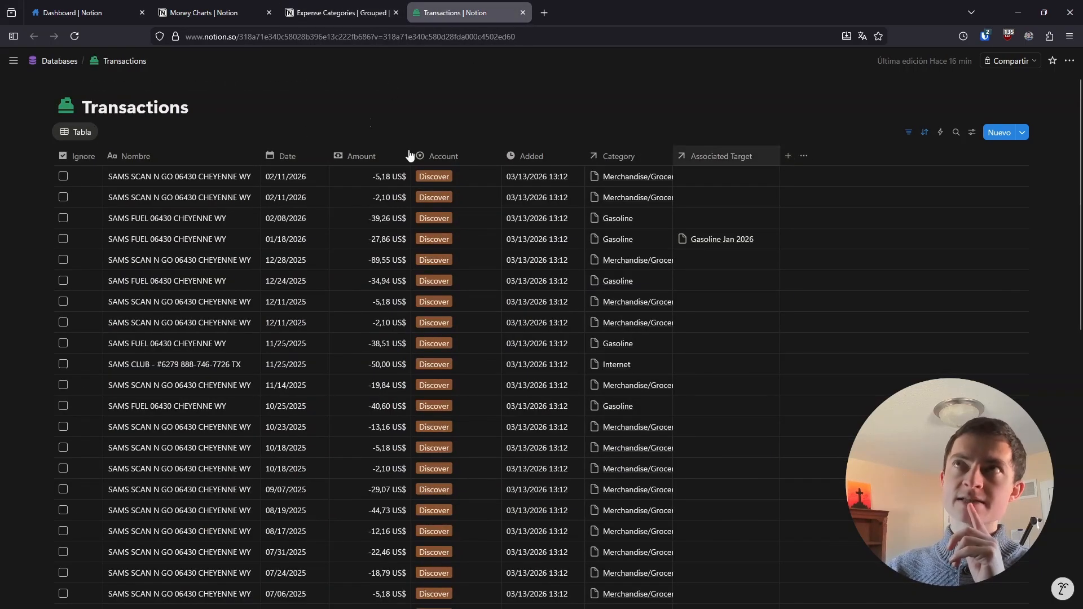
pyautogui.click(351, 16)
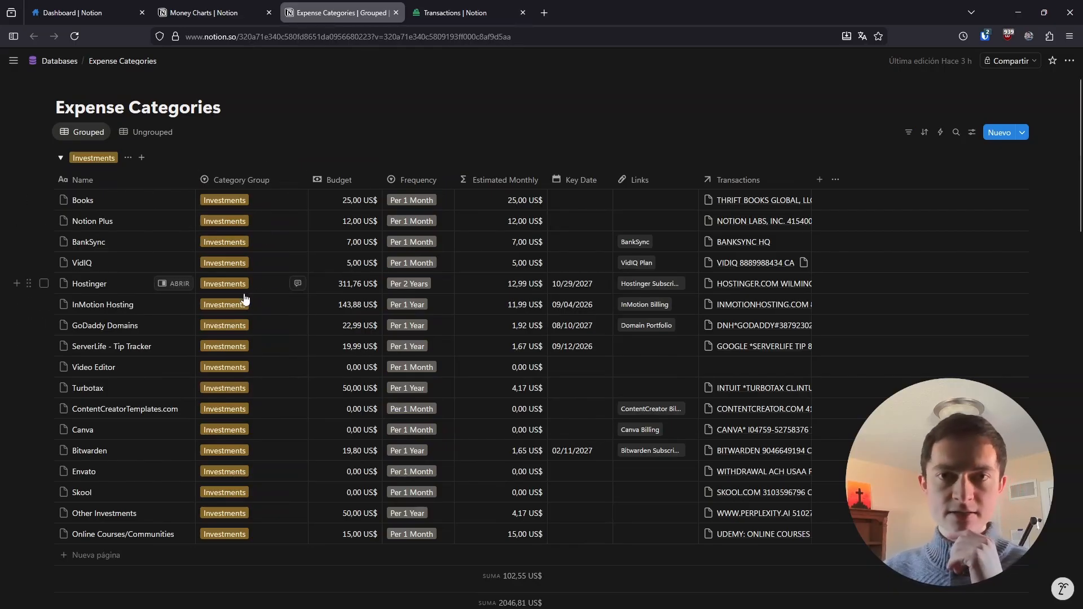
pyautogui.moveTo(297, 178); pyautogui.dragTo(288, 180)
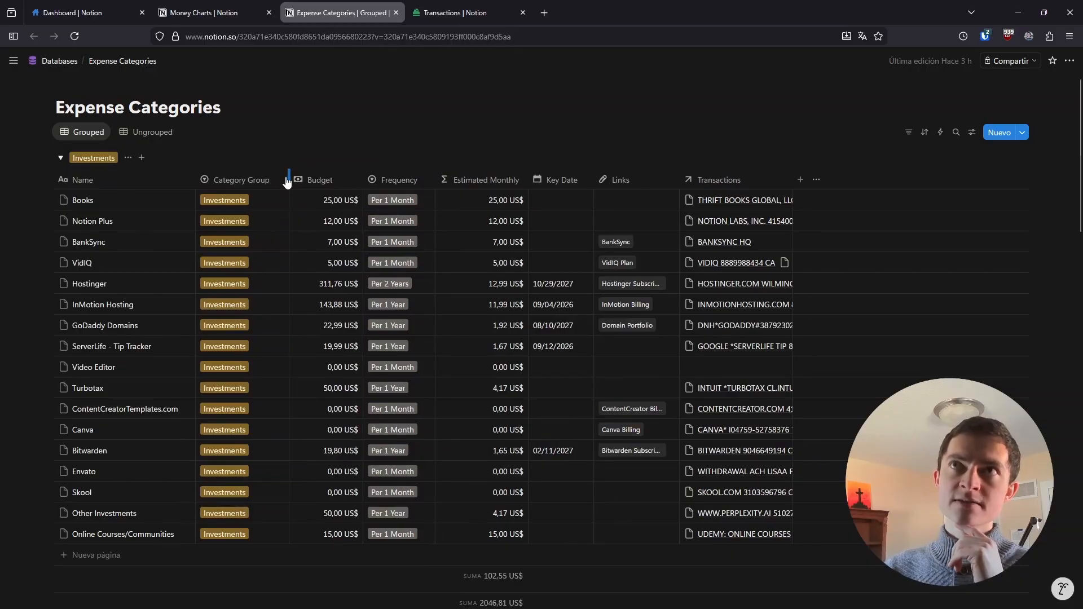
pyautogui.click(454, 13)
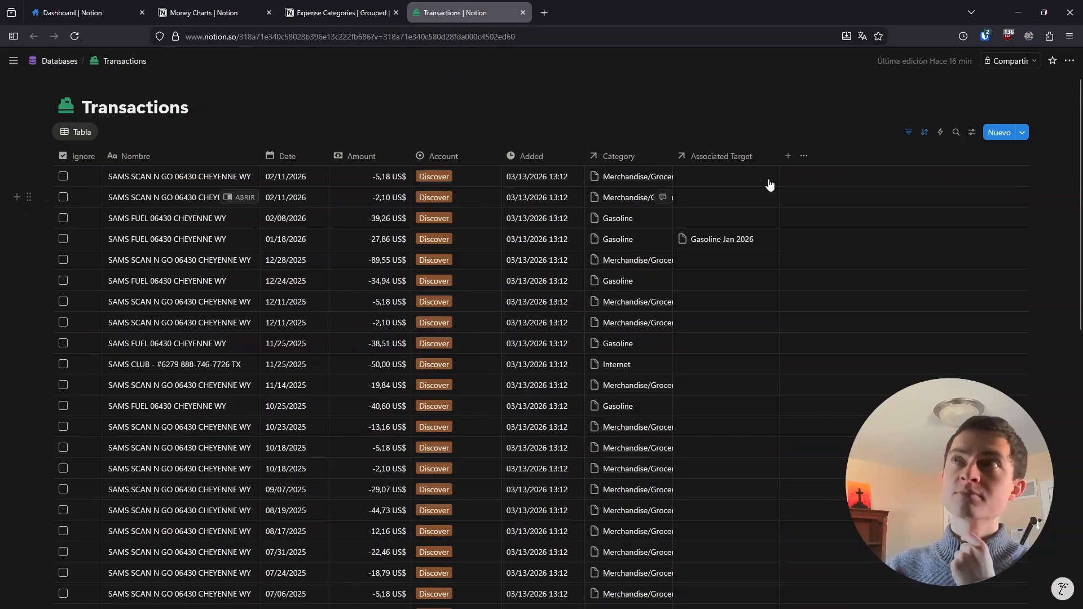
pyautogui.hotkey('ctrl', 'shift', 'Tab')
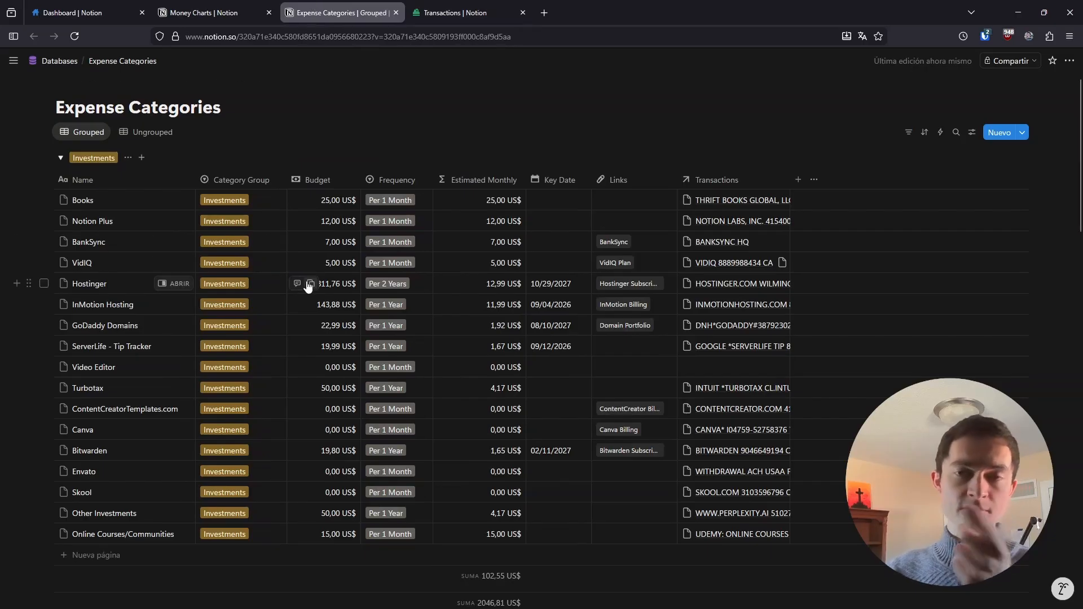
# Add a new Rollup property to the Transactions database
pyautogui.click(468, 13)
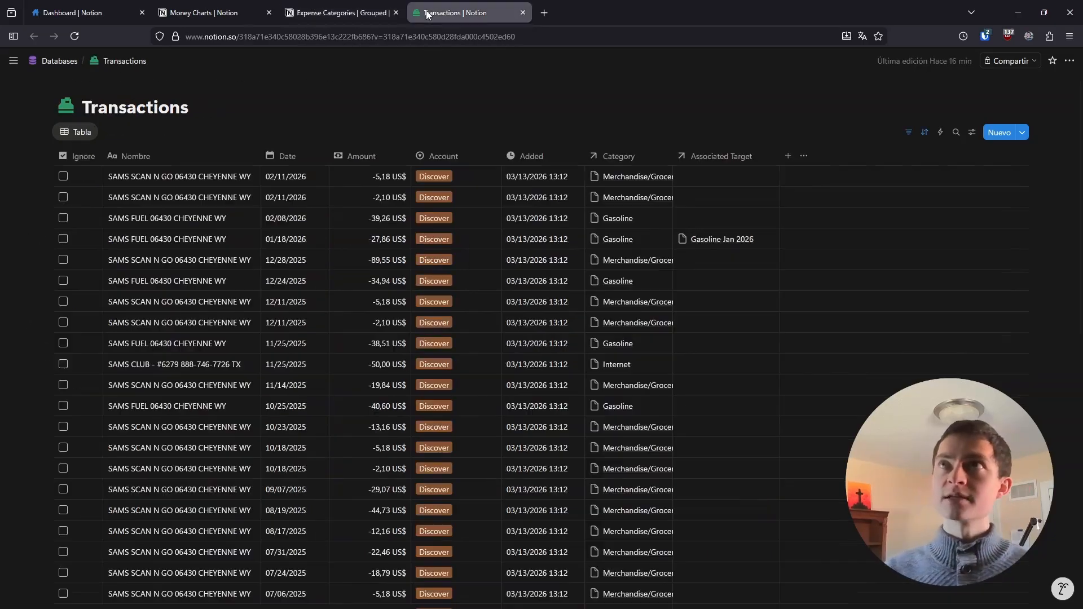
pyautogui.click(789, 157)
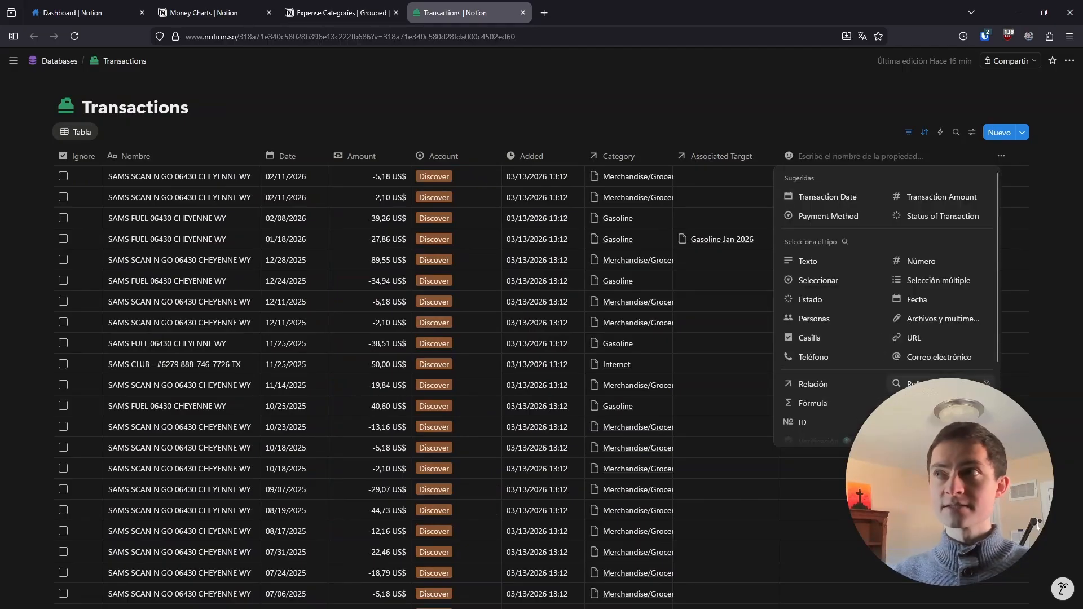
pyautogui.click(915, 383)
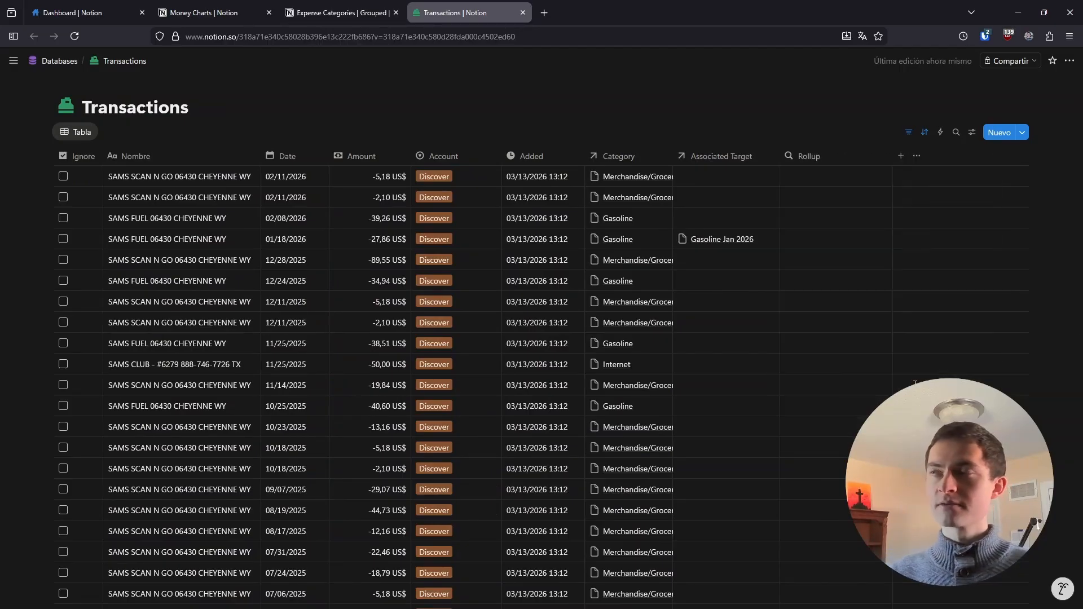
# Configure the new rollup in Transactions to use the Category relation and show its Category Group property
pyautogui.click(824, 160)
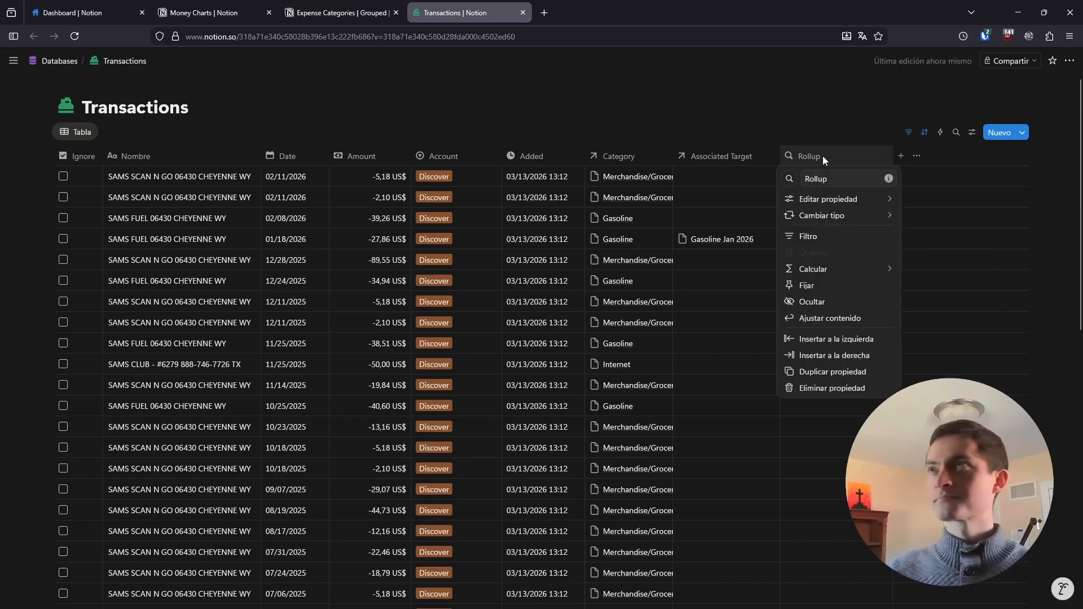
pyautogui.moveTo(827, 202)
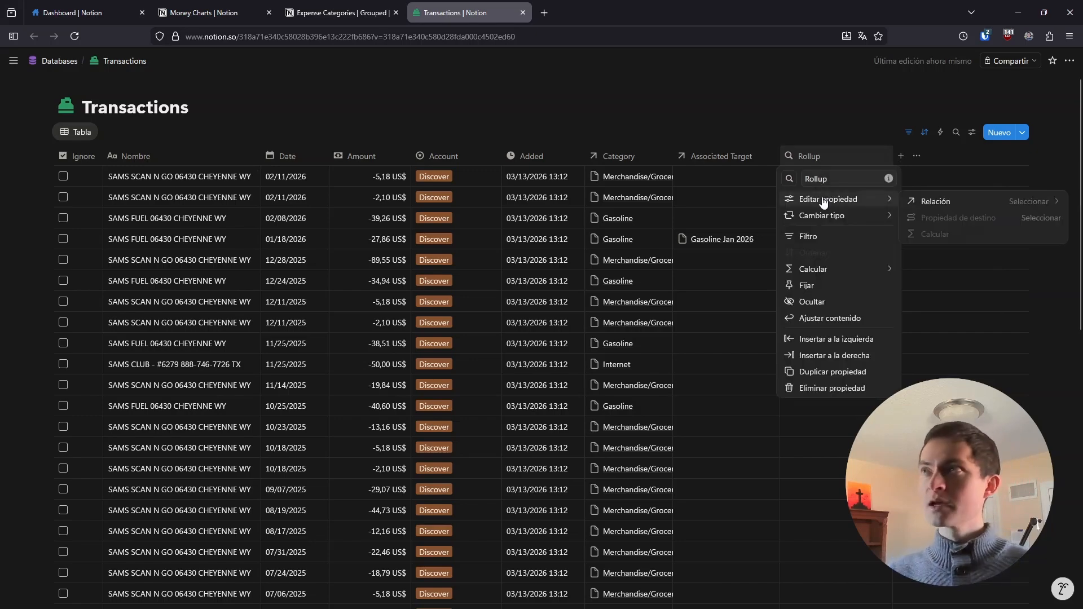
pyautogui.click(953, 203)
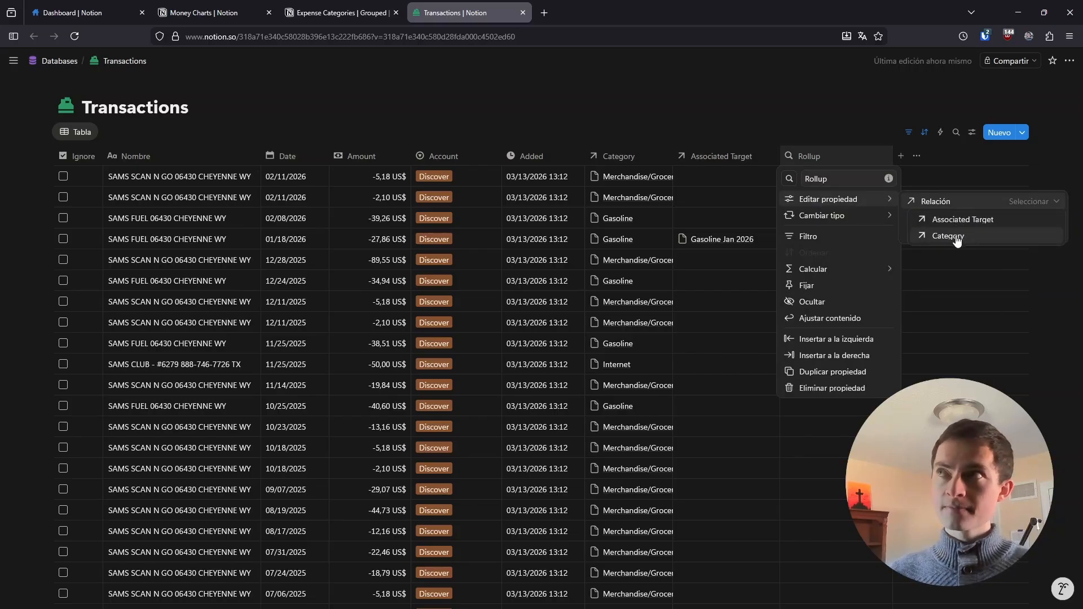
pyautogui.click(957, 237)
pyautogui.click(957, 217)
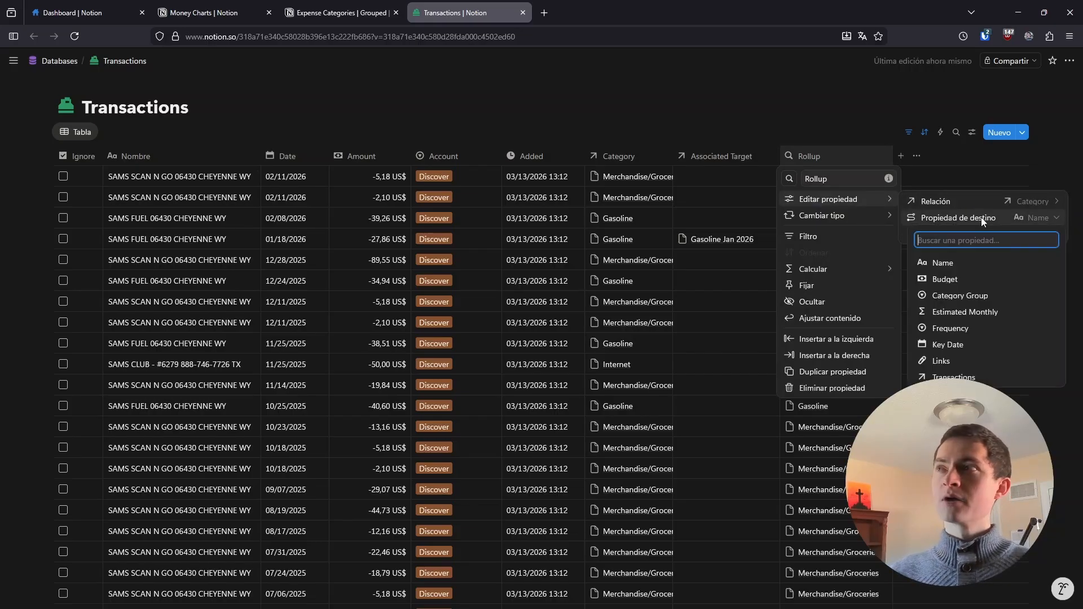
pyautogui.click(951, 298)
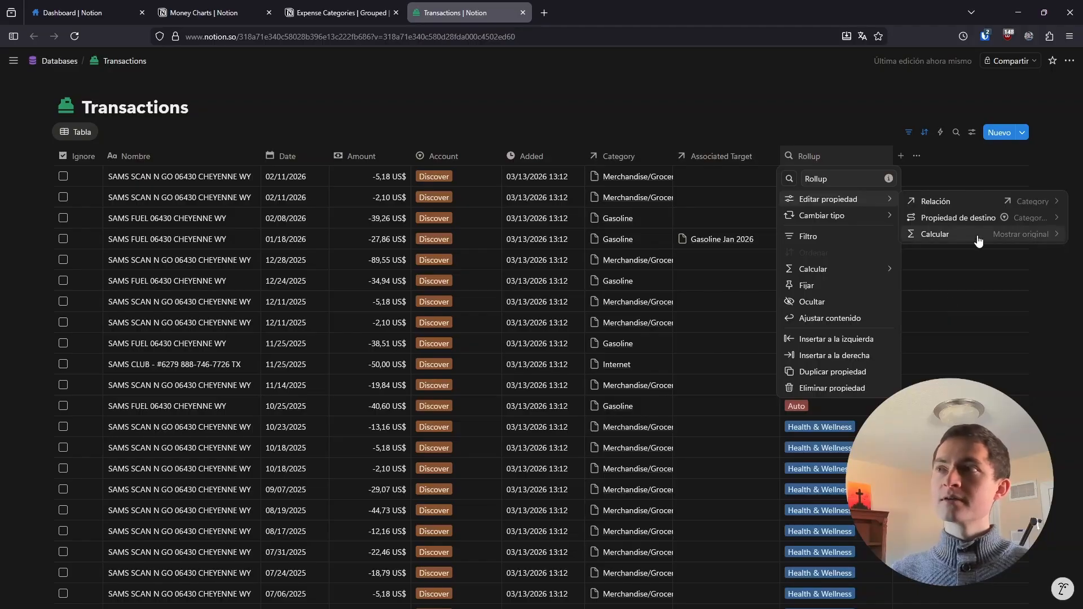
# Check the rollup's calculation options, leave it on Mostrar original, and slightly narrow the Rollup column
pyautogui.click(1011, 236)
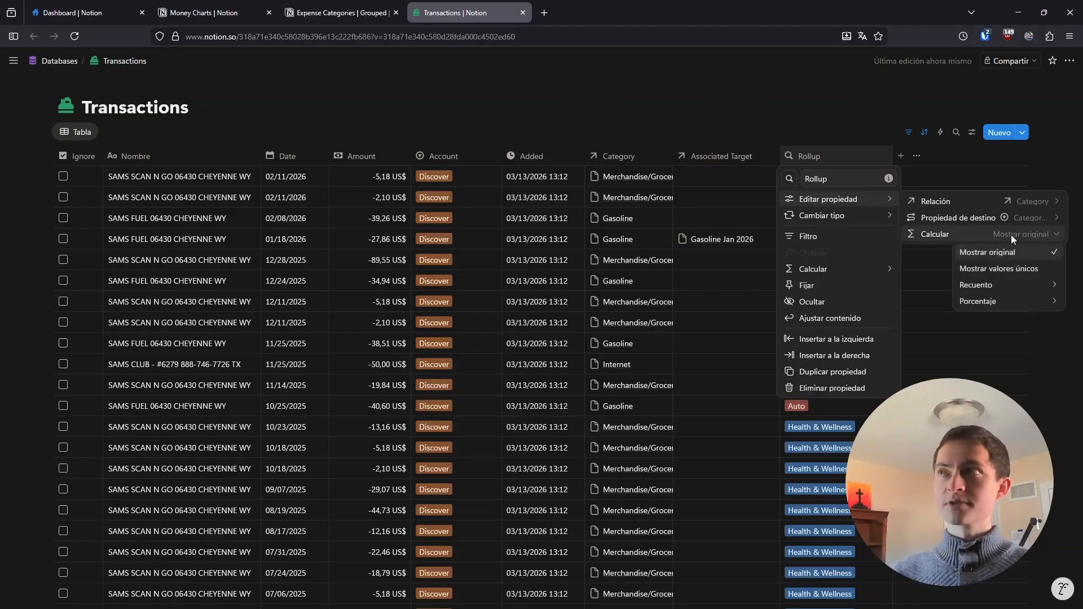
pyautogui.click(1013, 236)
pyautogui.click(808, 87)
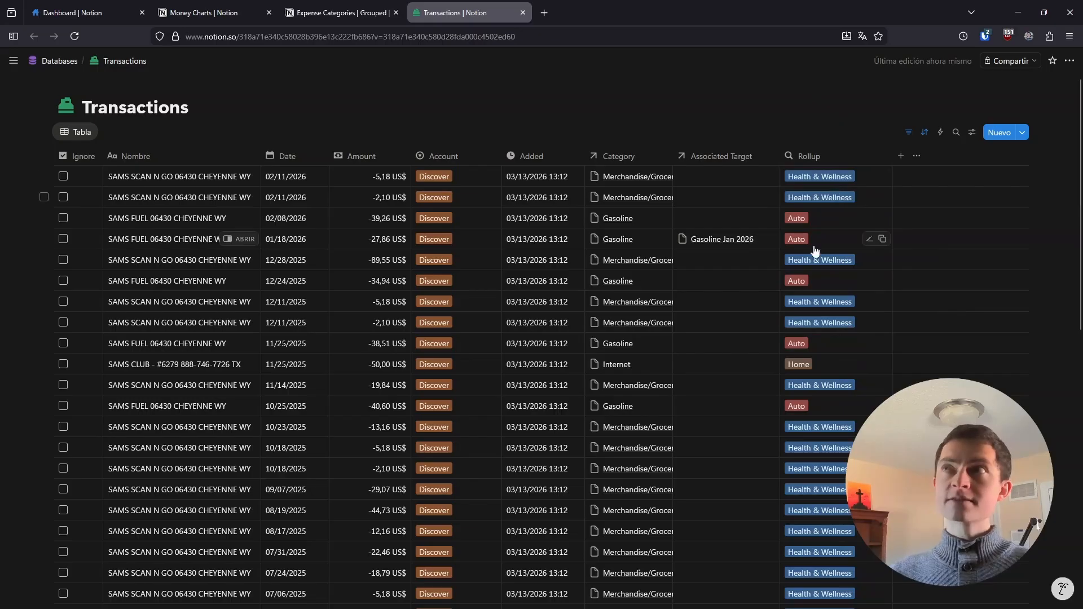
pyautogui.moveTo(889, 158); pyautogui.dragTo(885, 156)
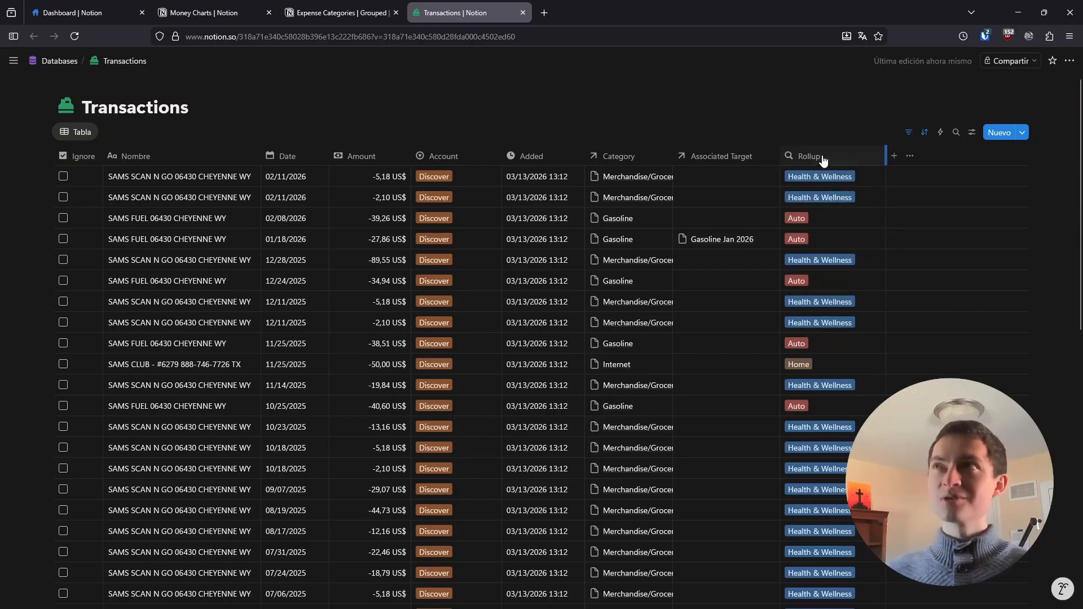
# Check whether the second Jan chart on Money Charts offers the new rollup as the property to show
pyautogui.click(204, 12)
pyautogui.click(990, 313)
pyautogui.click(997, 295)
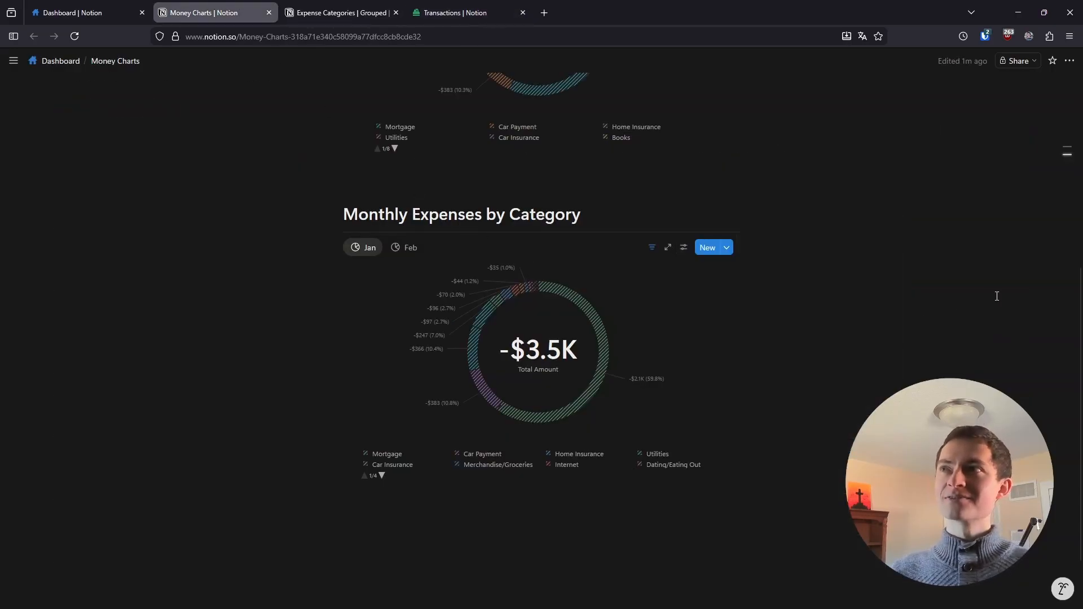
pyautogui.click(683, 248)
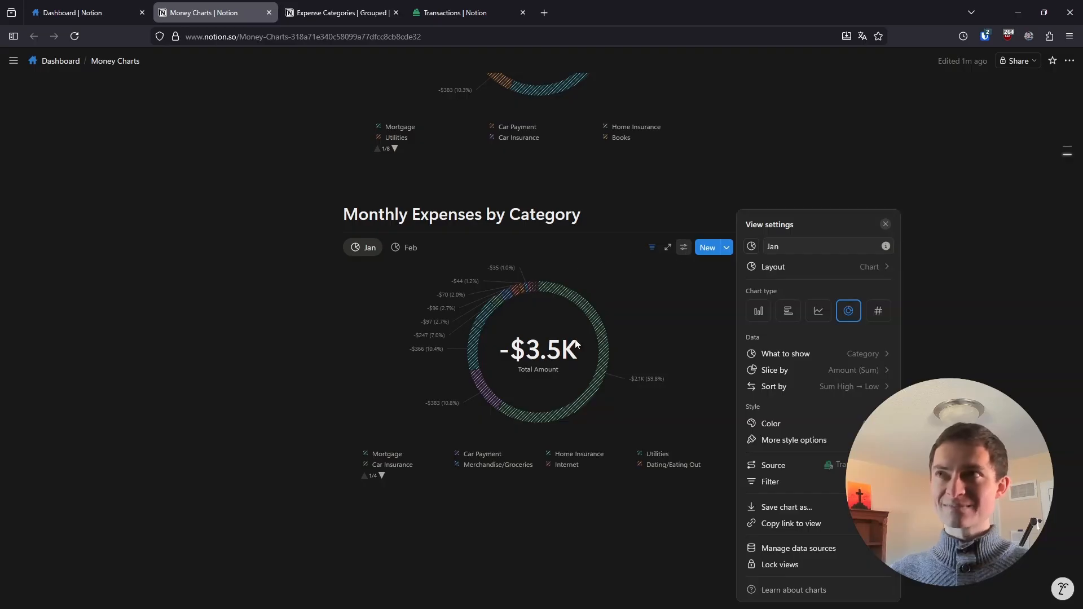
pyautogui.click(830, 357)
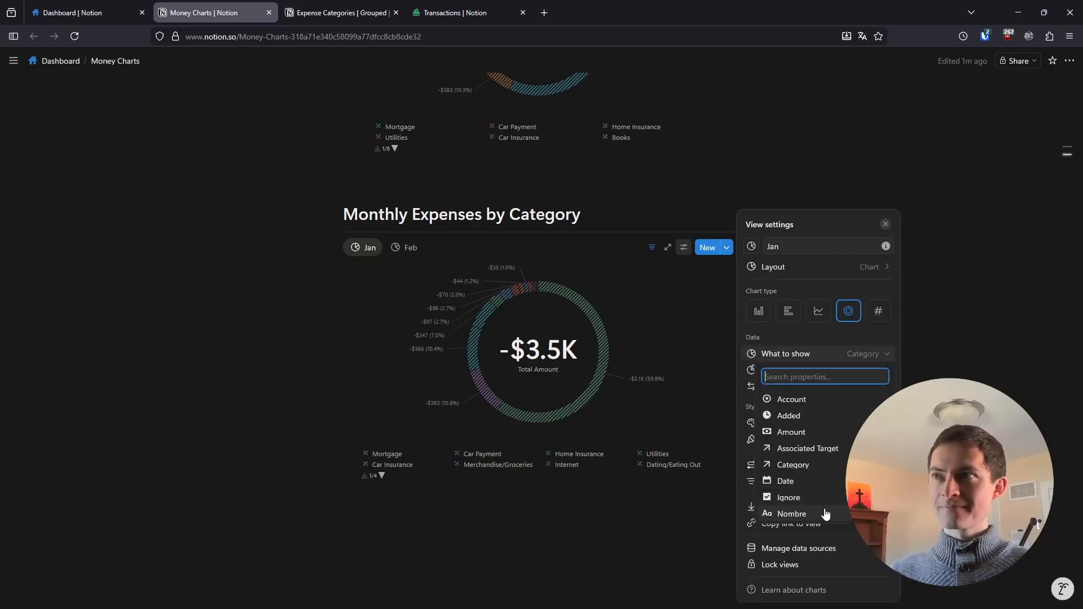
pyautogui.press('Escape')
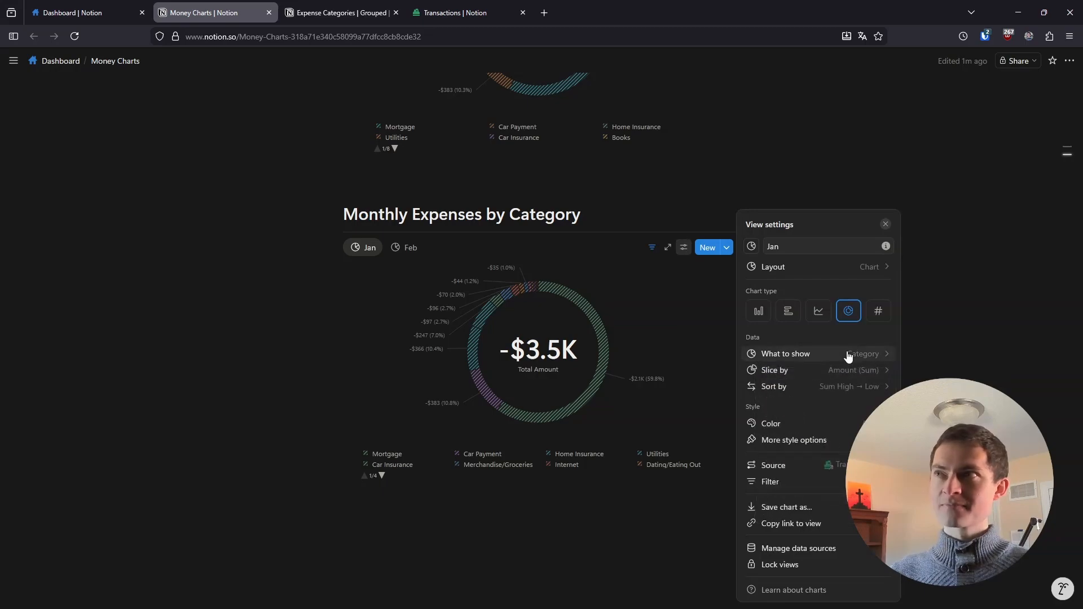
pyautogui.click(1021, 360)
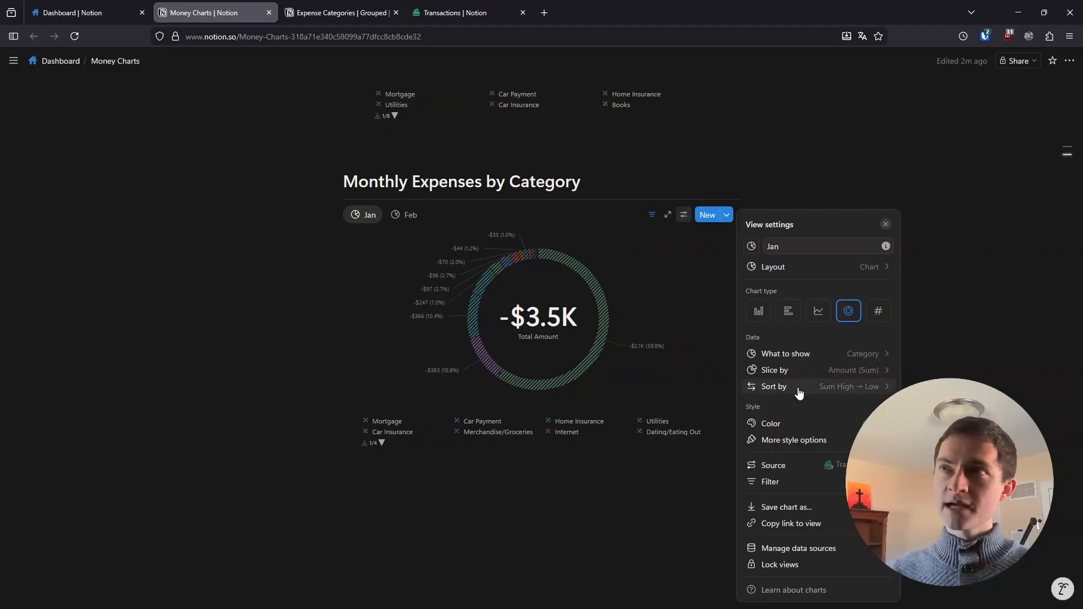
pyautogui.click(532, 96)
# Recheck the Rollup column in Transactions against the properties available for the second Jan chart, and close the chart's settings
pyautogui.click(463, 12)
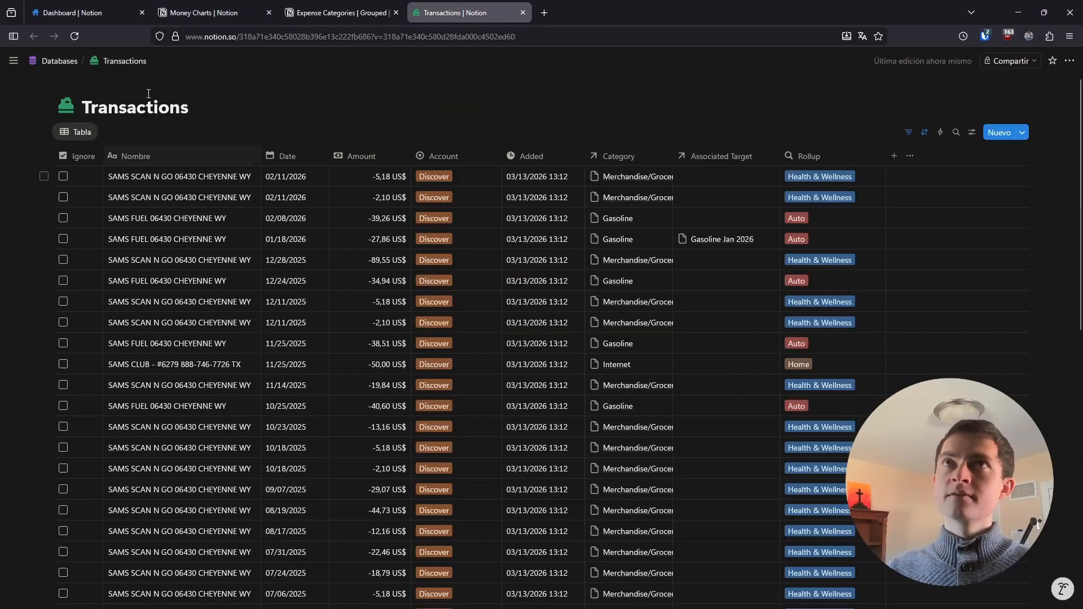
pyautogui.click(208, 13)
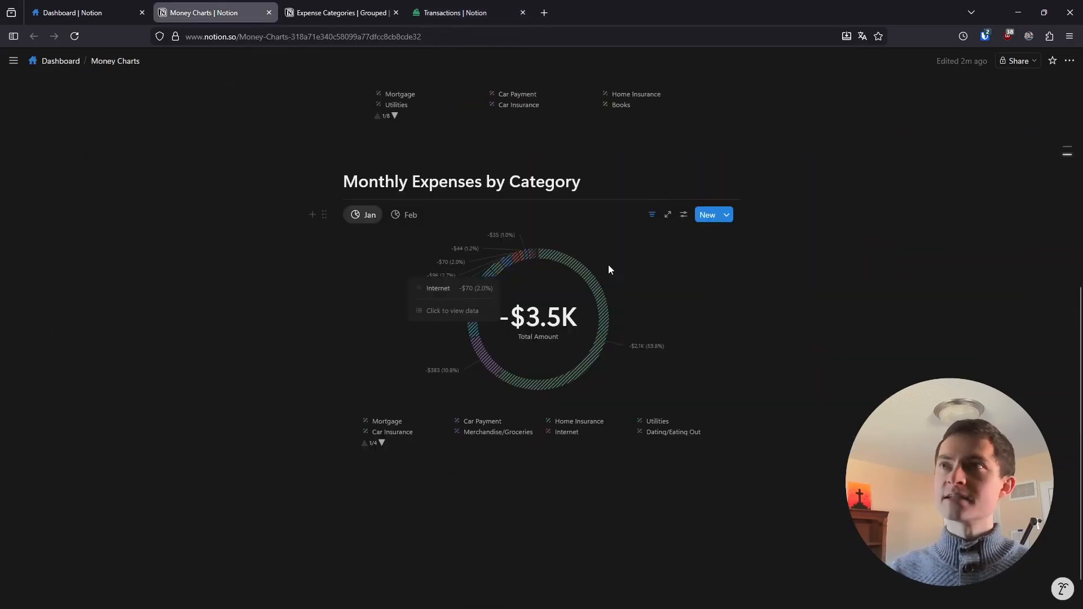
pyautogui.click(683, 215)
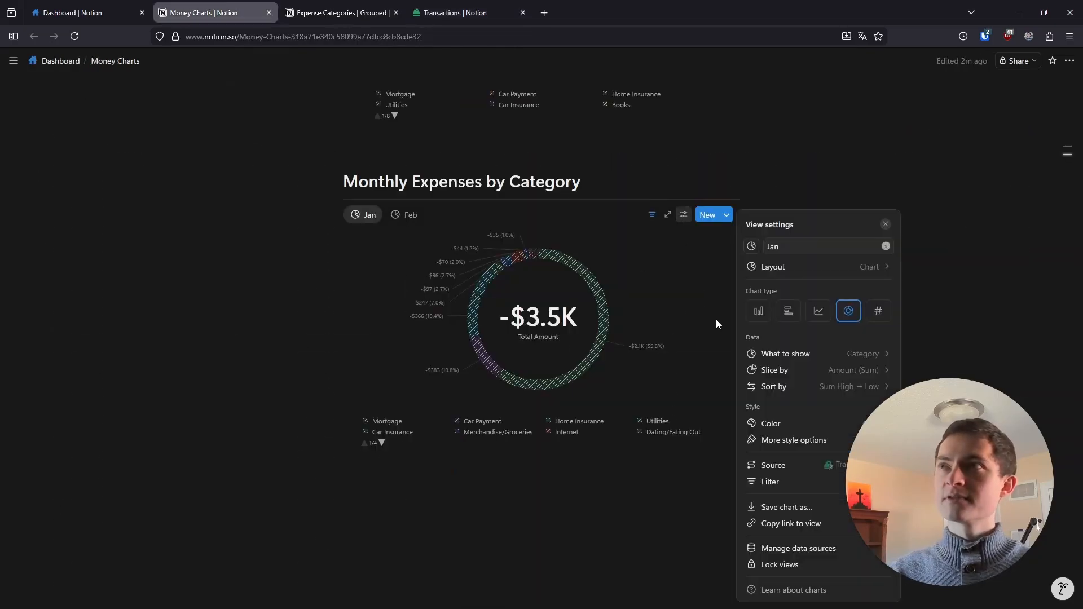
pyautogui.click(828, 358)
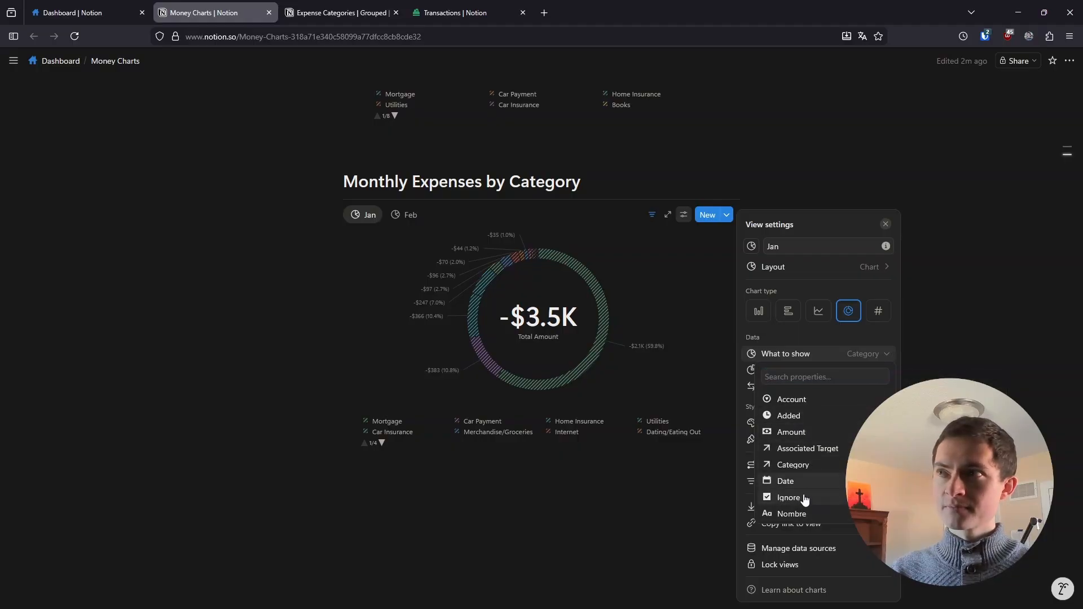
pyautogui.click(943, 380)
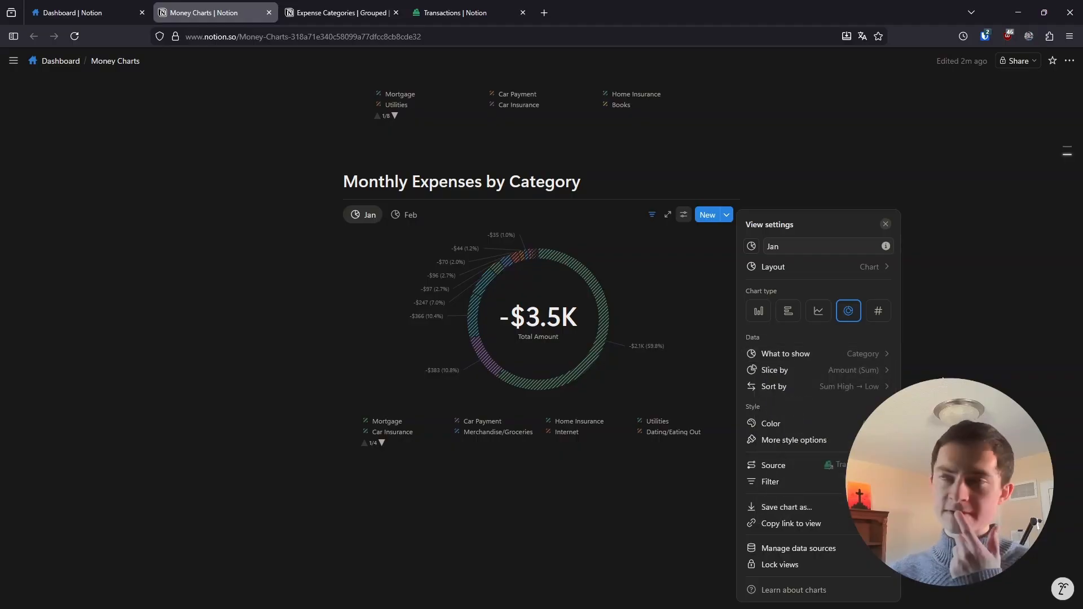
pyautogui.click(943, 378)
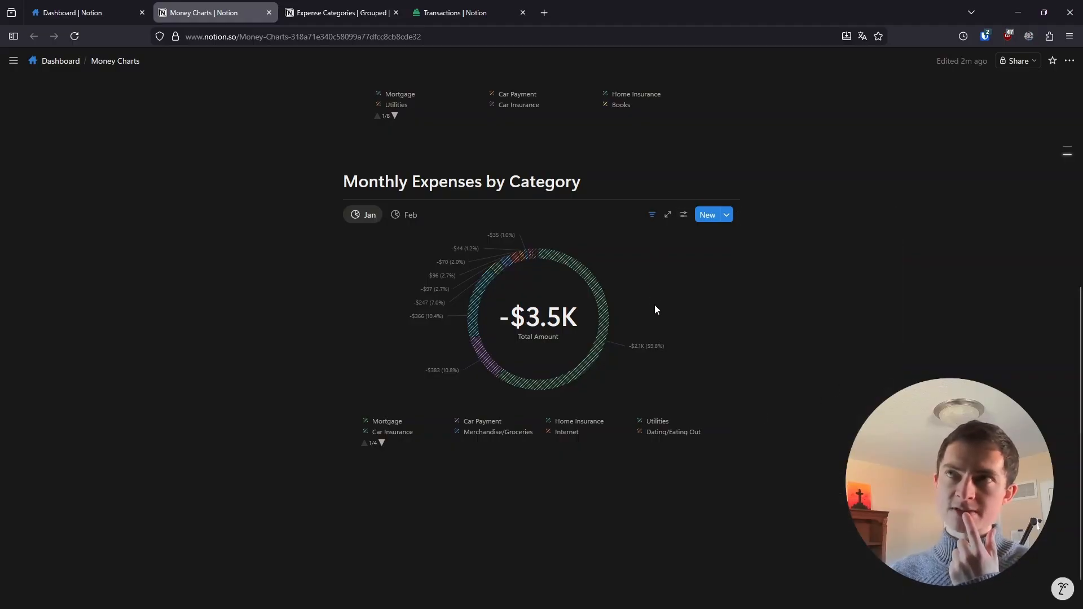
# Rename the second chart heading as "Monthly Expenses by Category Group"
pyautogui.doubleClick(543, 181)
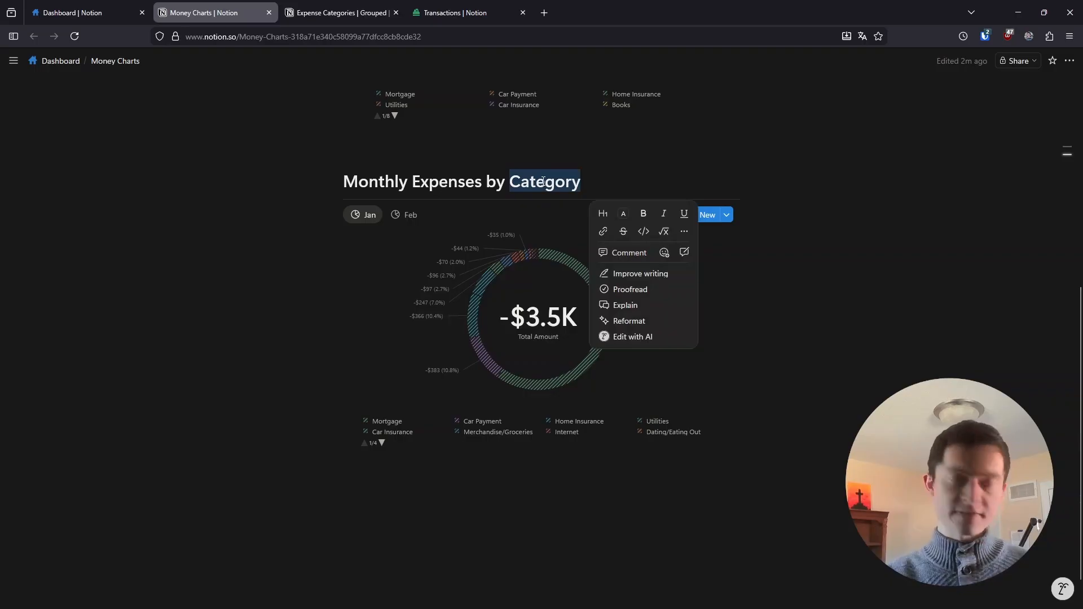
pyautogui.press('Right')
pyautogui.write('Group')
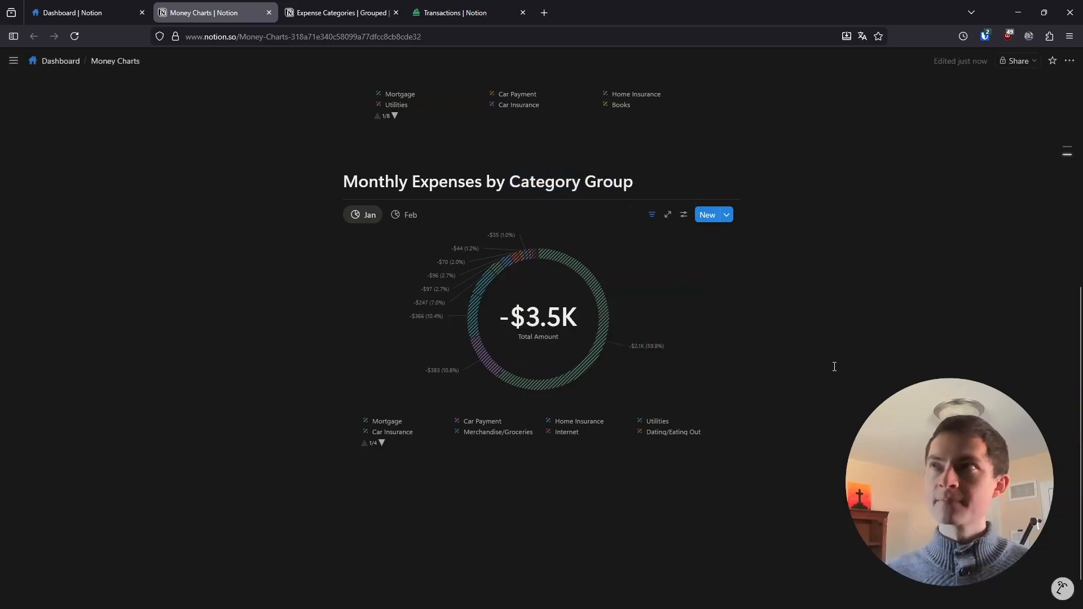
pyautogui.scroll(-1, 843, 398)
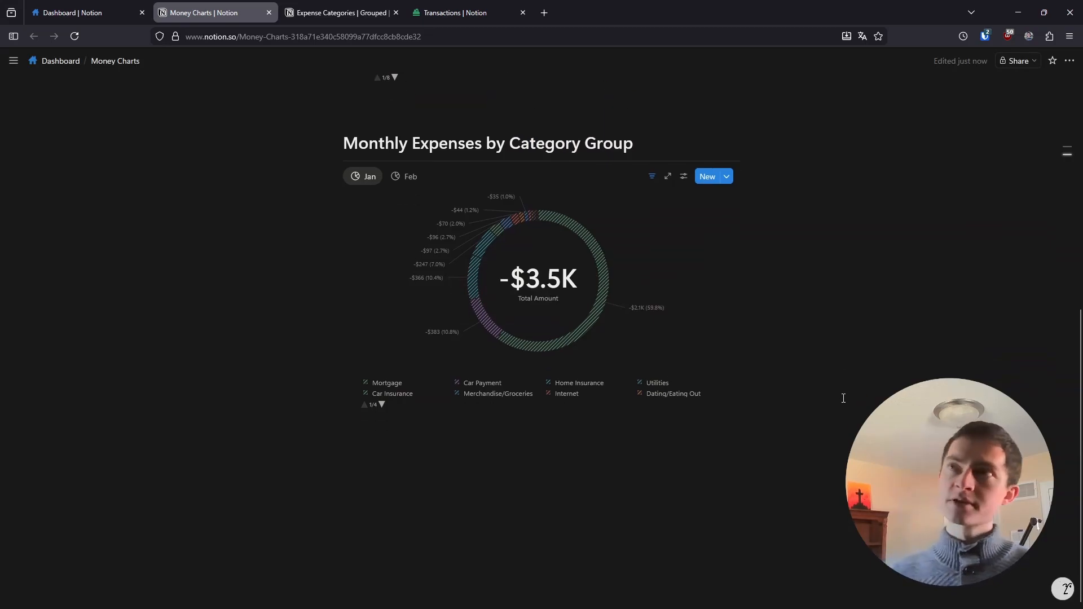
pyautogui.click(509, 466)
# Review the Money Charts page and the Expense Categories groups, including the transactions linked to Merchandise/Groceries
pyautogui.scroll(8, 513, 474)
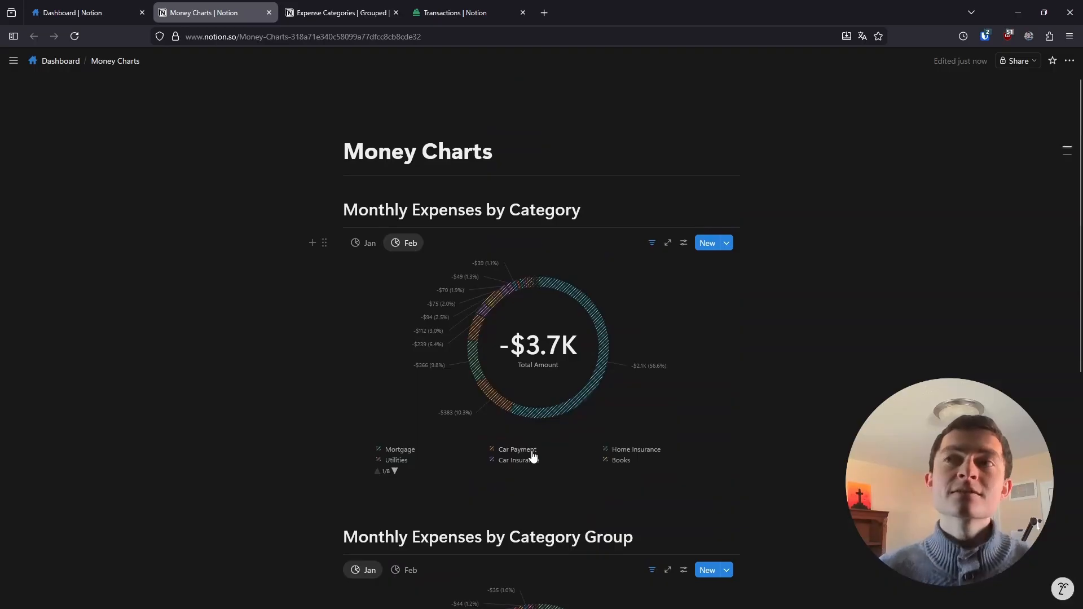
pyautogui.scroll(-8, 532, 455)
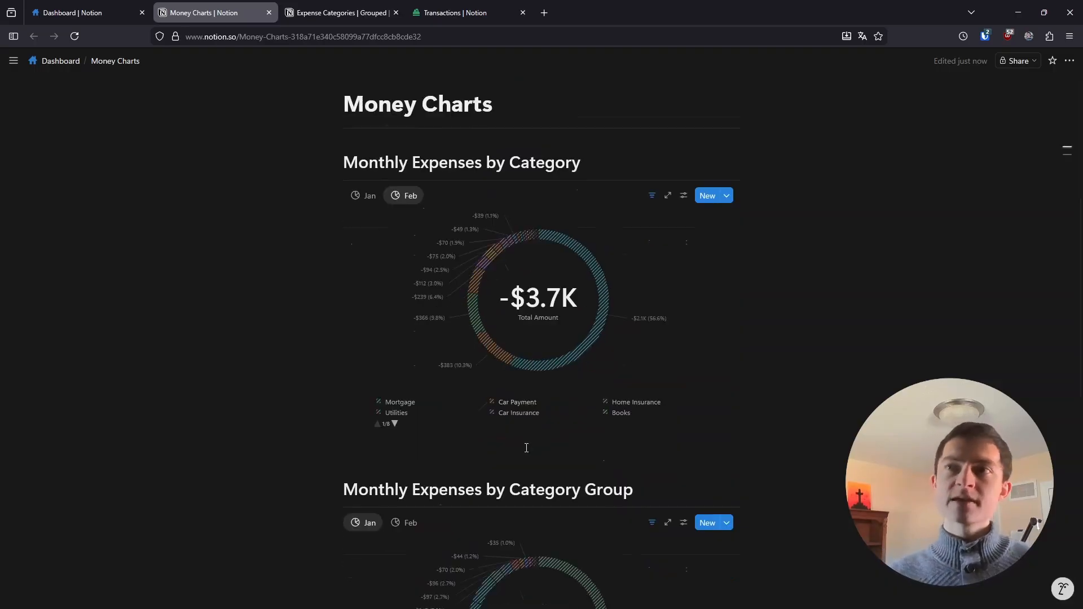
pyautogui.click(467, 511)
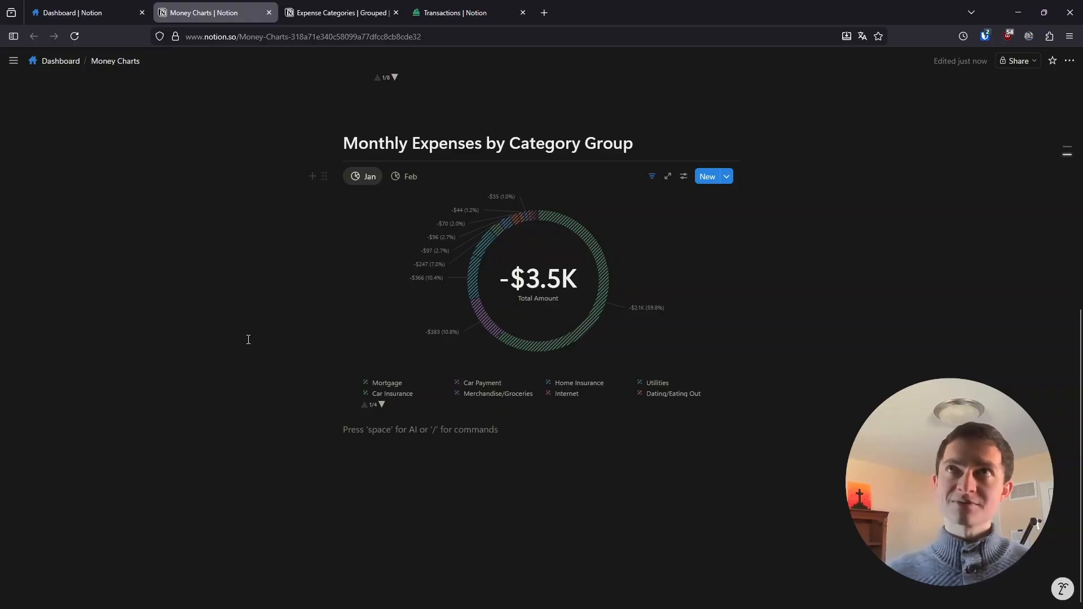
pyautogui.click(339, 13)
pyautogui.scroll(-5, 470, 353)
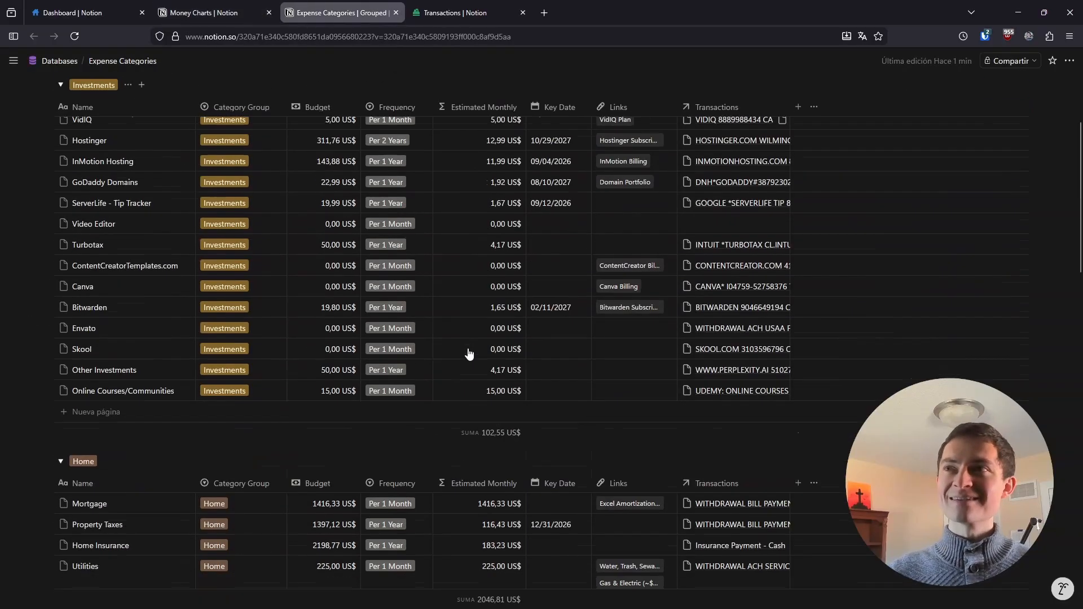
pyautogui.scroll(-10, 471, 354)
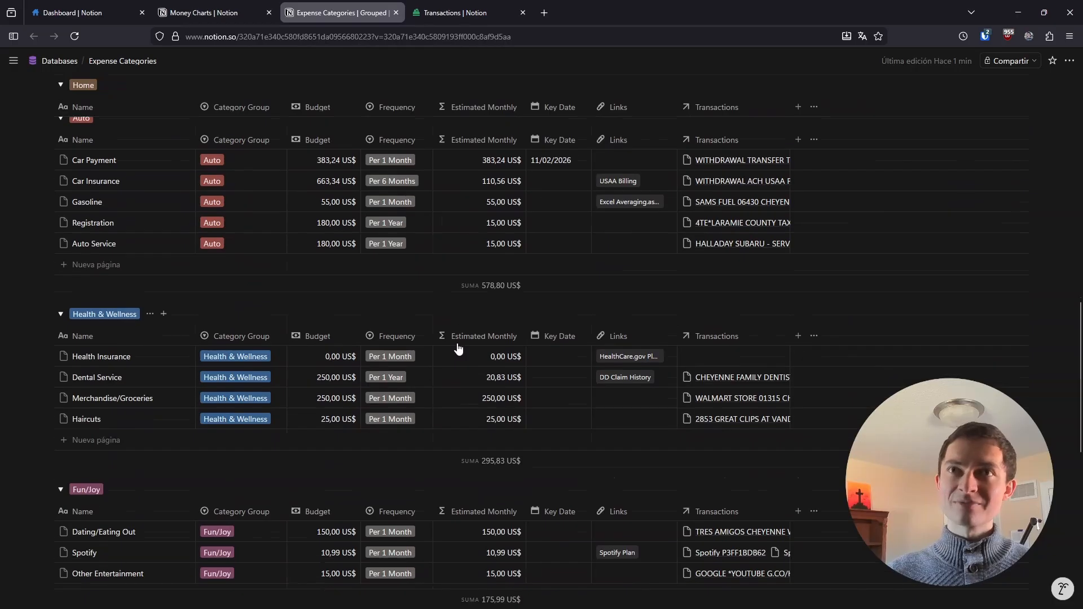
pyautogui.click(733, 361)
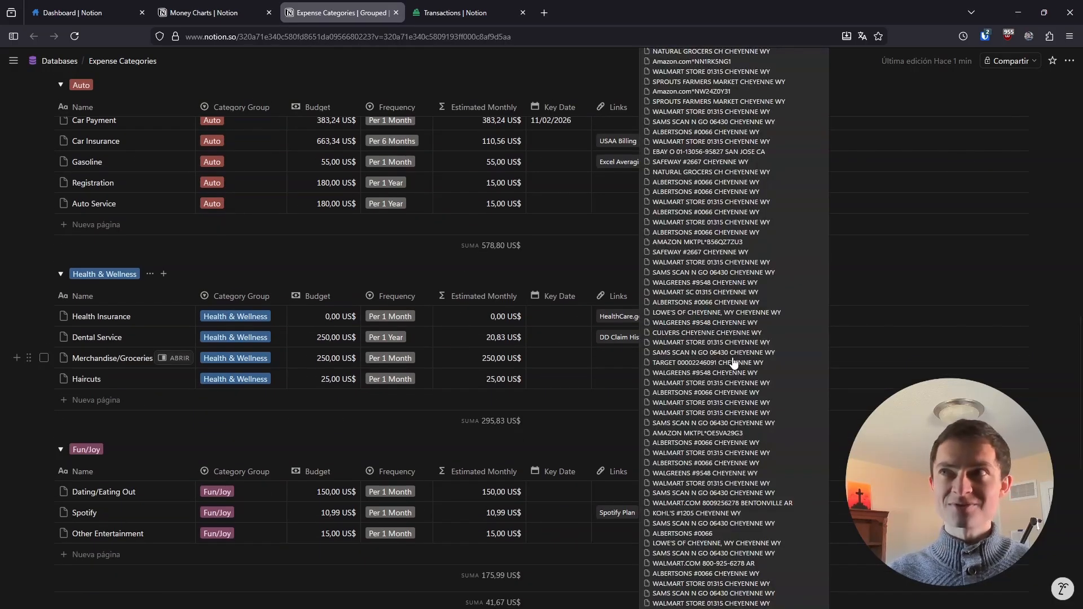
pyautogui.press('Escape')
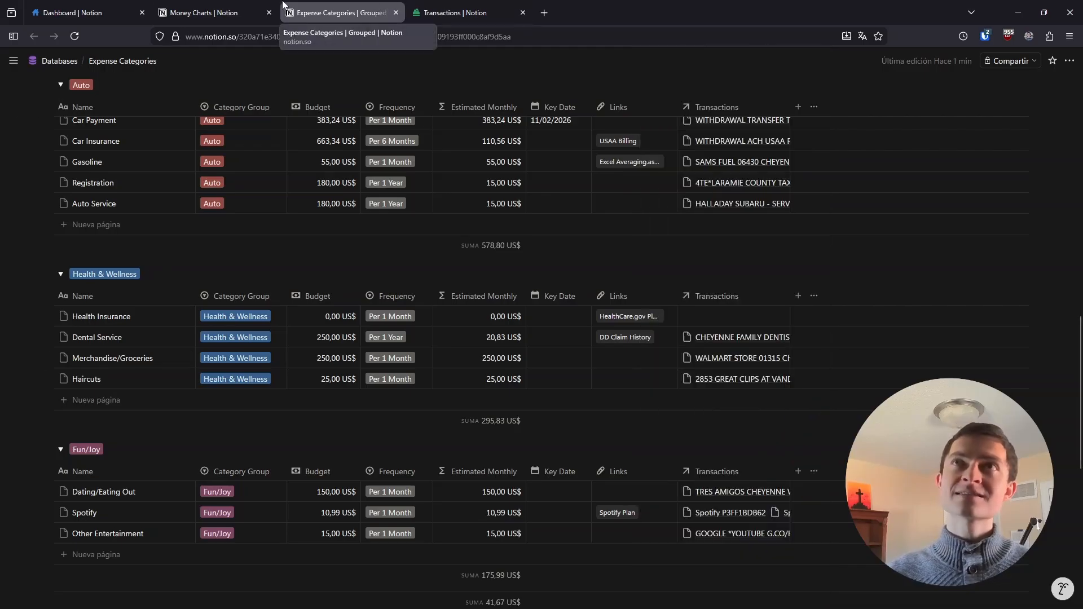
# Return to Money Charts and delete the empty new database below the category group chart
pyautogui.click(209, 12)
pyautogui.scroll(1, 442, 482)
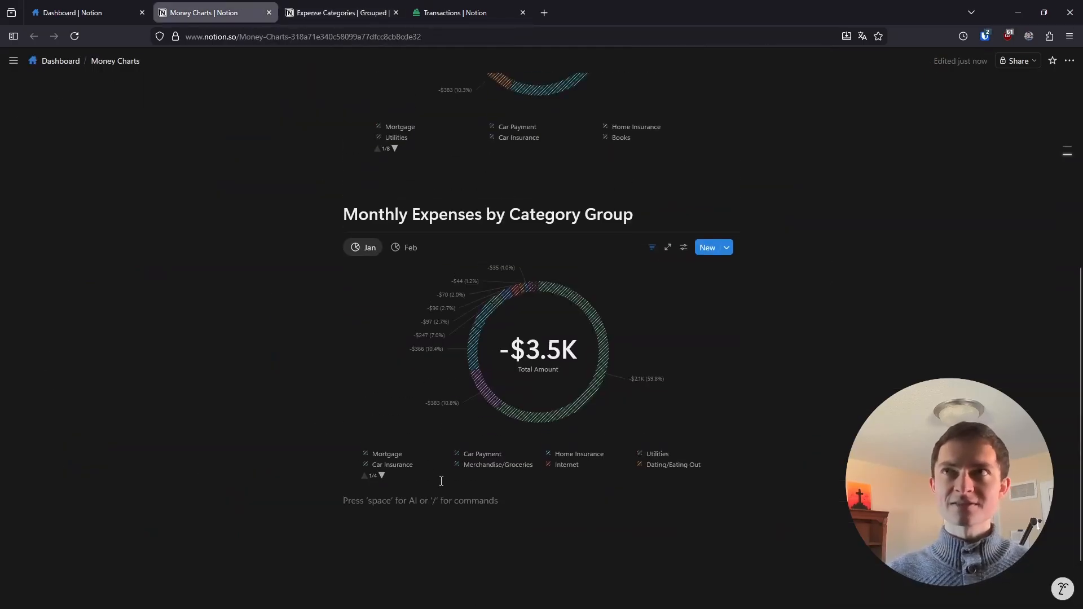
pyautogui.scroll(-1, 430, 461)
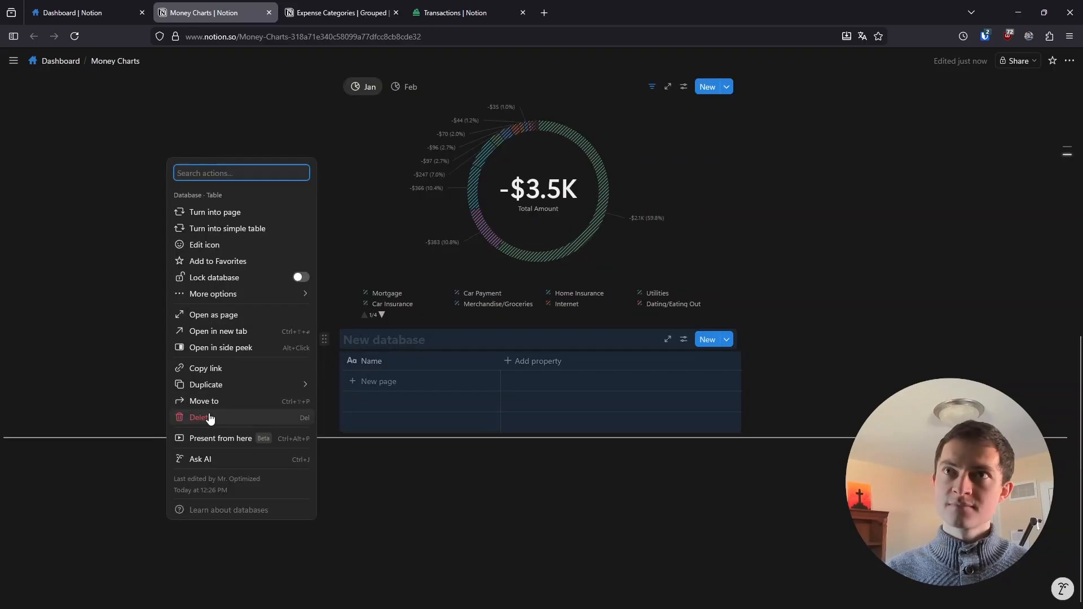
pyautogui.click(209, 419)
pyautogui.click(511, 337)
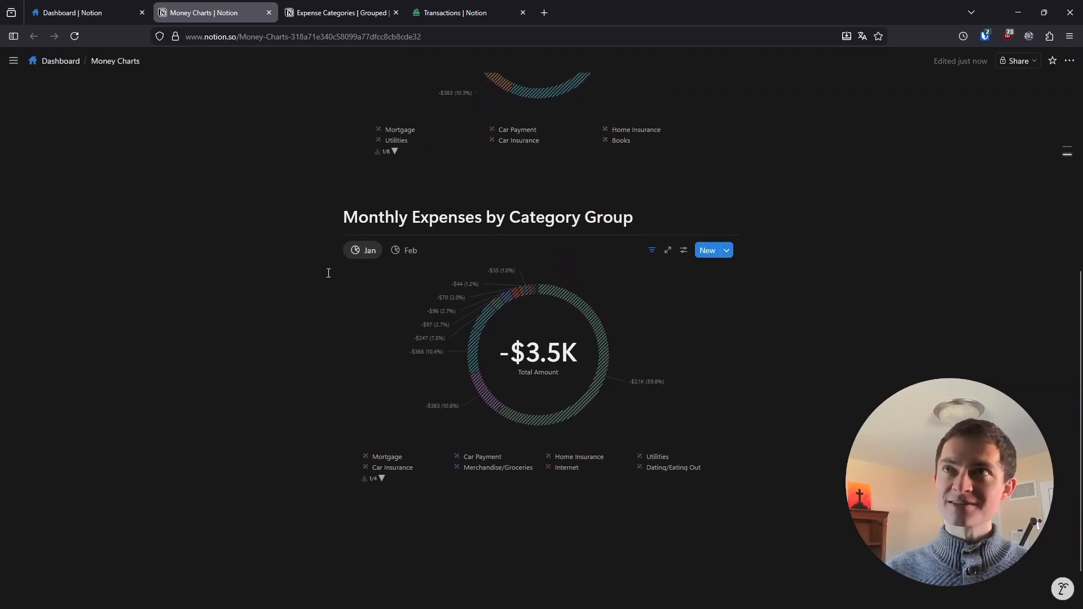
# Duplicate the Monthly Expenses by Category Group heading with its chart, and rename the copied heading "Historical - Merchandise/Groceries"
pyautogui.scroll(-3, 315, 271)
pyautogui.moveTo(278, 162); pyautogui.dragTo(316, 308)
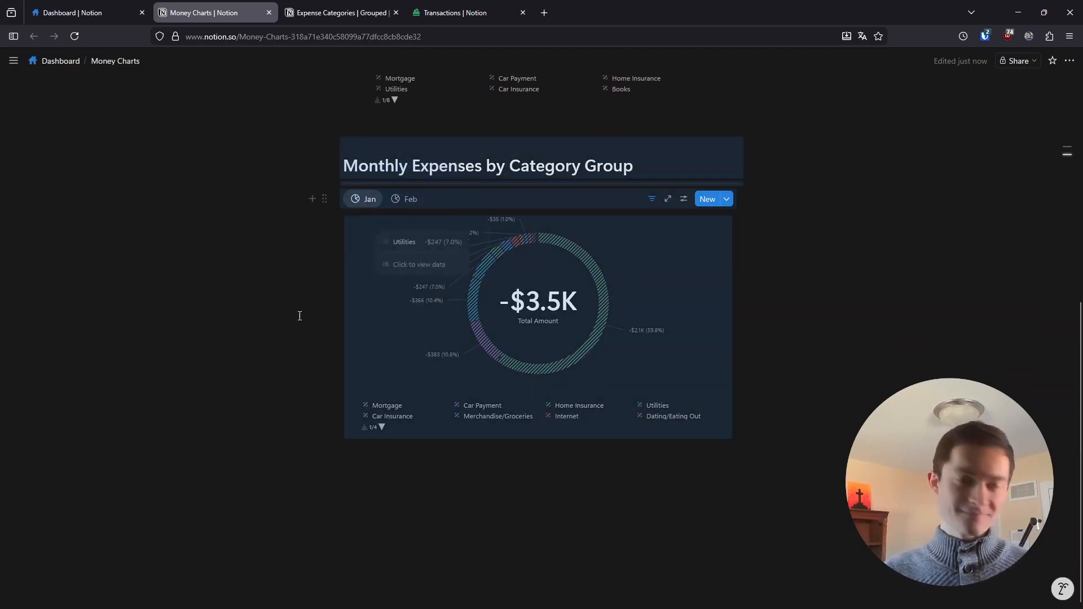
pyautogui.hotkey('ctrl', 'd')
pyautogui.scroll(-4, 269, 339)
pyautogui.tripleClick(350, 255)
pyautogui.write('Merchandi')
pyautogui.hotkey('ctrl', 'a')
pyautogui.write('Historical - Merchandise/Groceries')
# Delete the Feb view from the Historical - Merchandise/Groceries chart
pyautogui.click(410, 290)
pyautogui.click(411, 290)
pyautogui.click(411, 437)
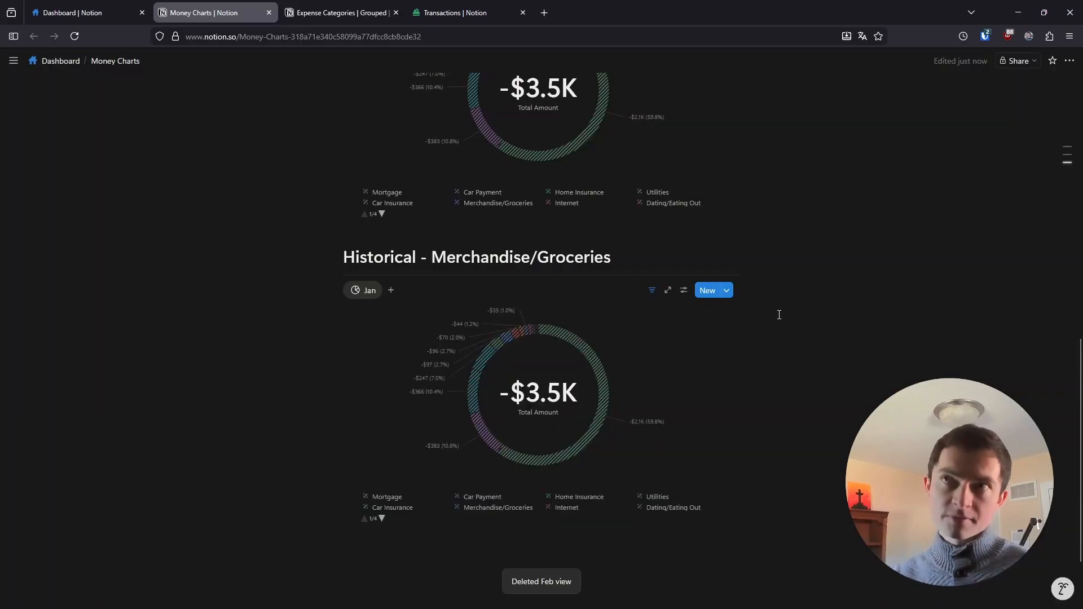
# Remove the Date range rule from the Historical - Merchandise/Groceries chart's filter
pyautogui.click(652, 290)
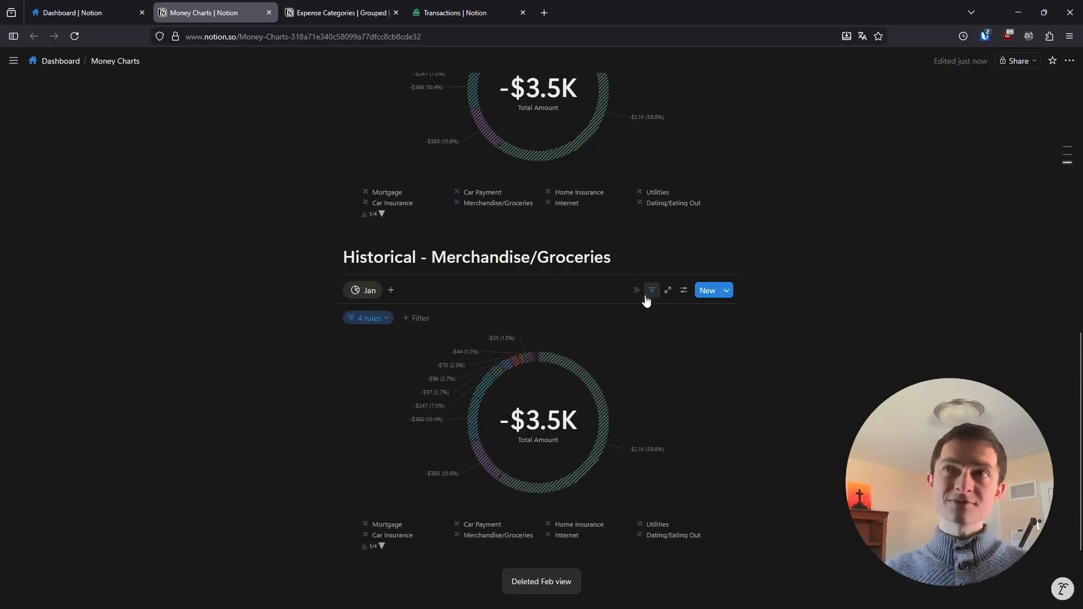
pyautogui.click(373, 317)
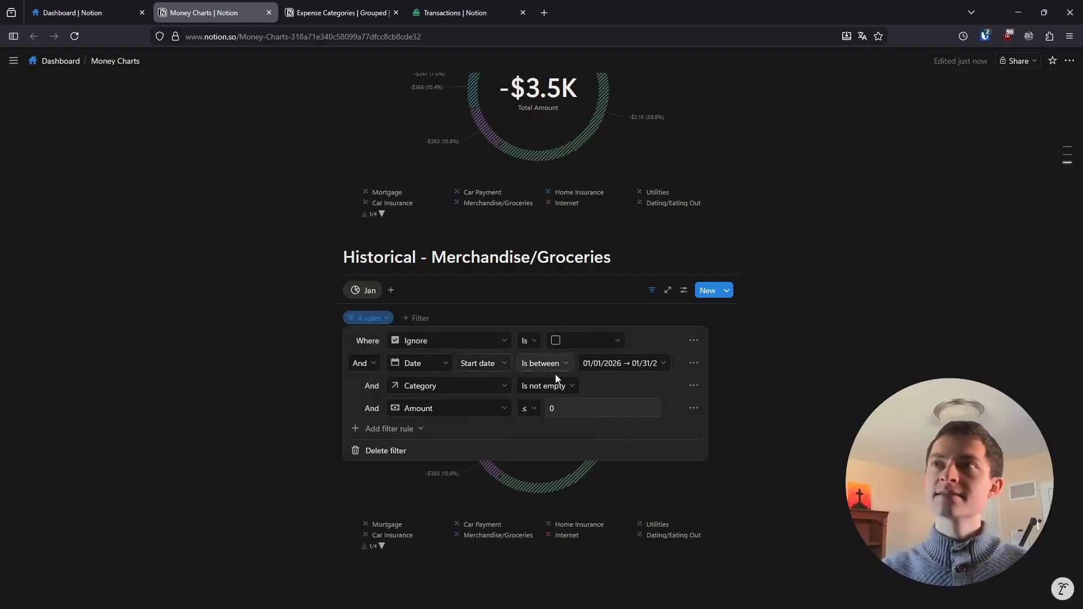
pyautogui.click(694, 362)
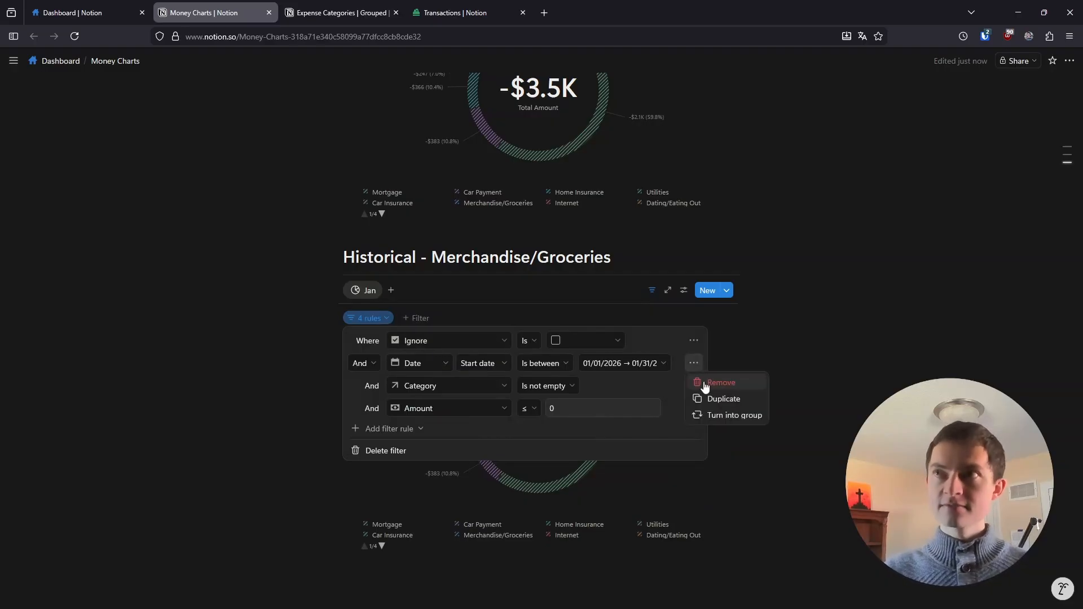
pyautogui.click(705, 383)
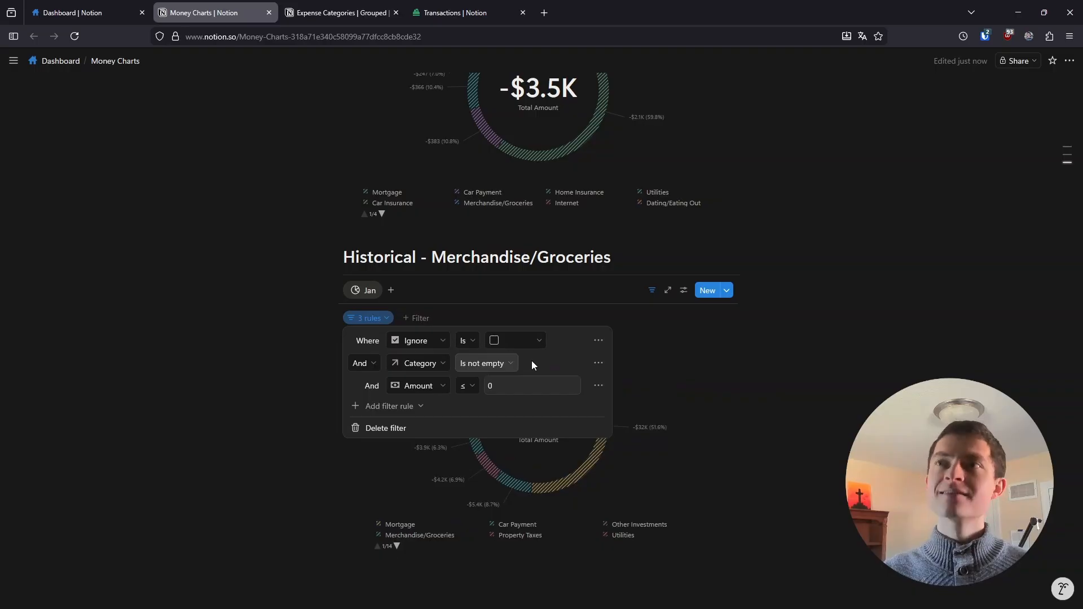
# Change the Category filter rule to Contains Merchandise/Groceries, and collapse the filter display
pyautogui.click(515, 366)
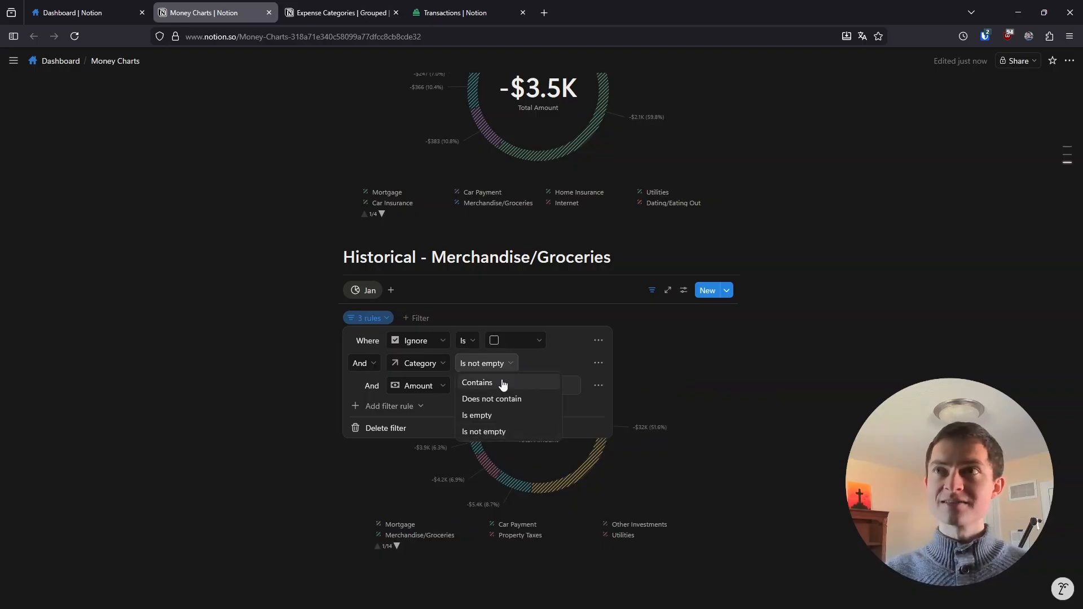
pyautogui.click(503, 383)
pyautogui.click(536, 366)
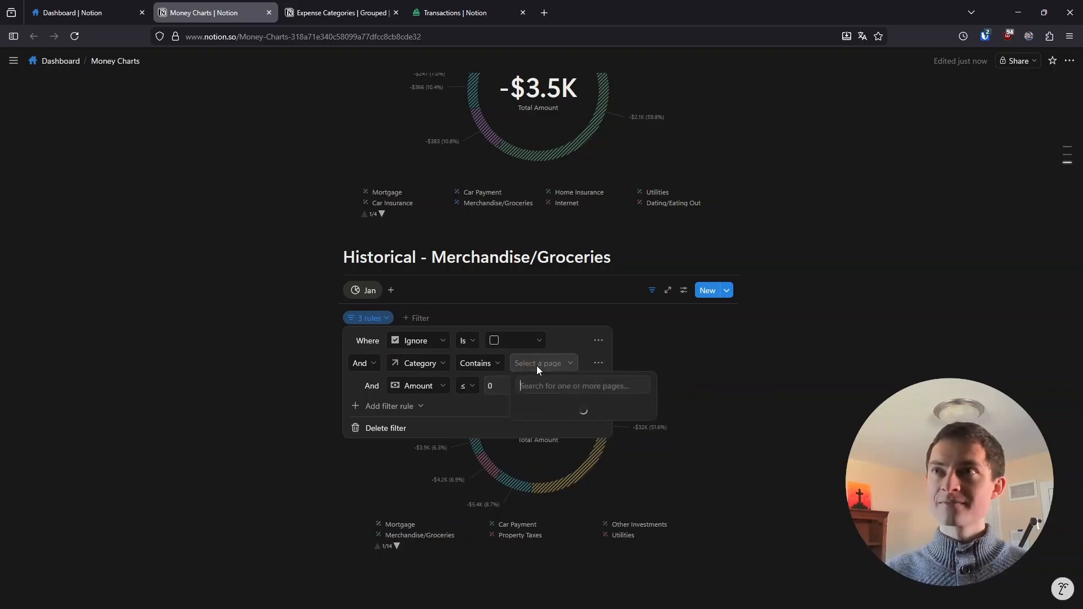
pyautogui.click(560, 266)
pyautogui.click(514, 412)
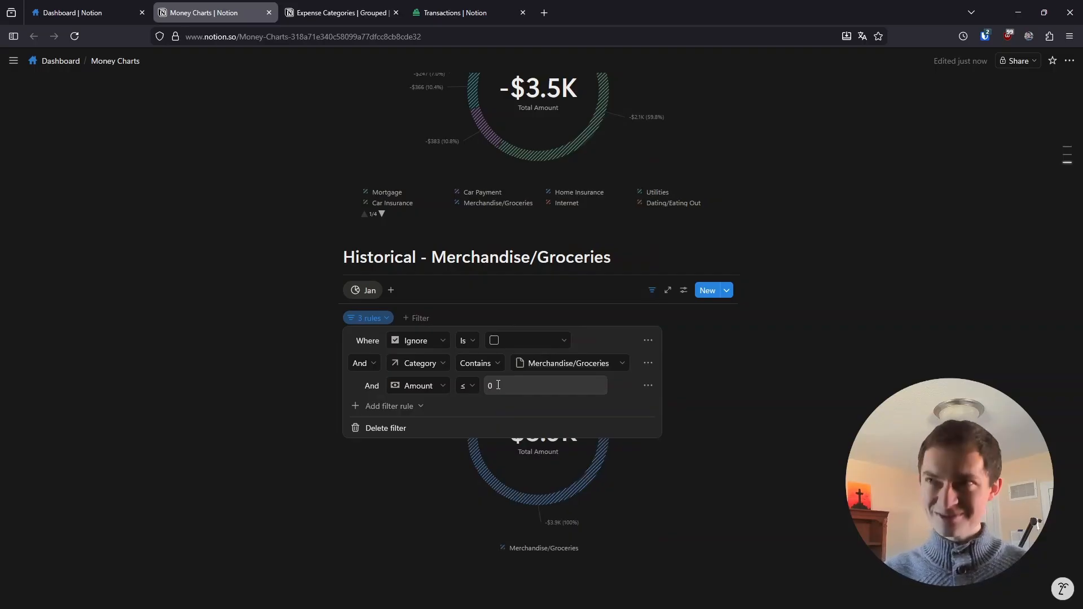
pyautogui.click(652, 291)
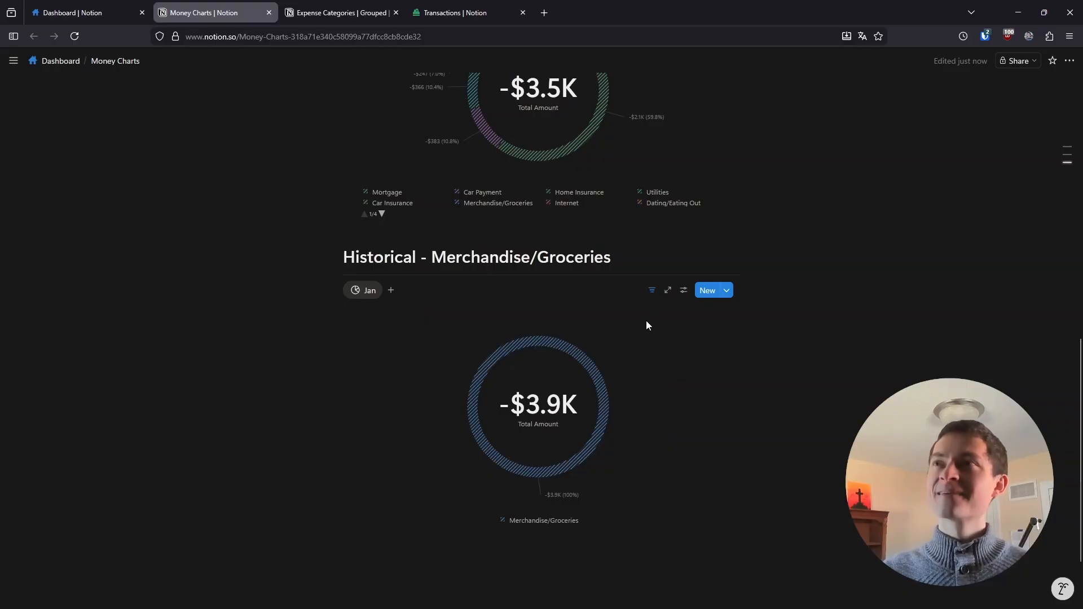
# Change the Historical - Merchandise/Groceries chart from a donut to a vertical bar chart
pyautogui.click(684, 290)
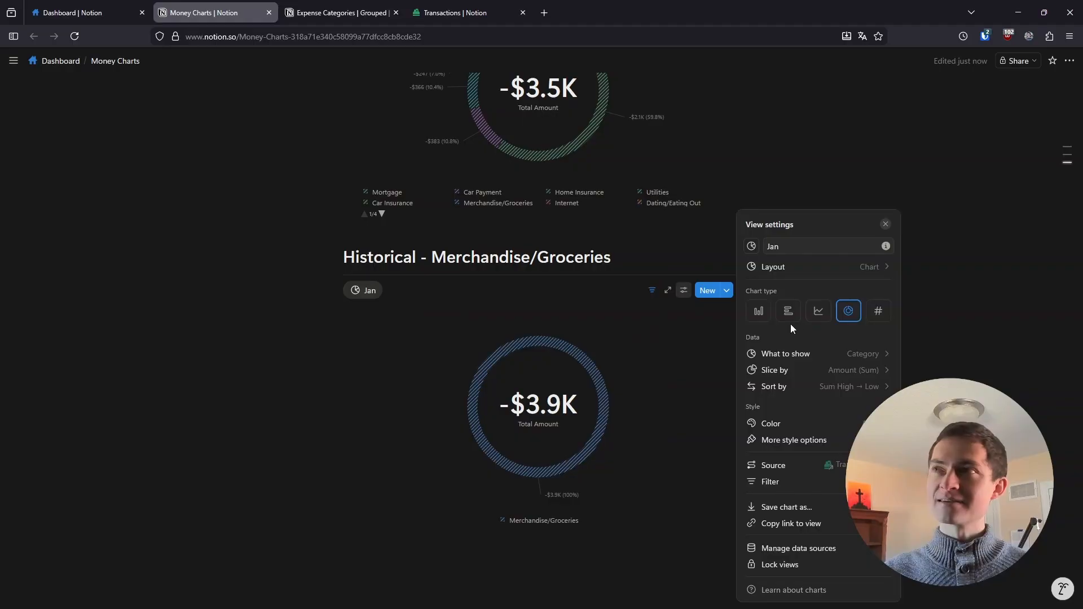
pyautogui.click(759, 312)
pyautogui.click(922, 340)
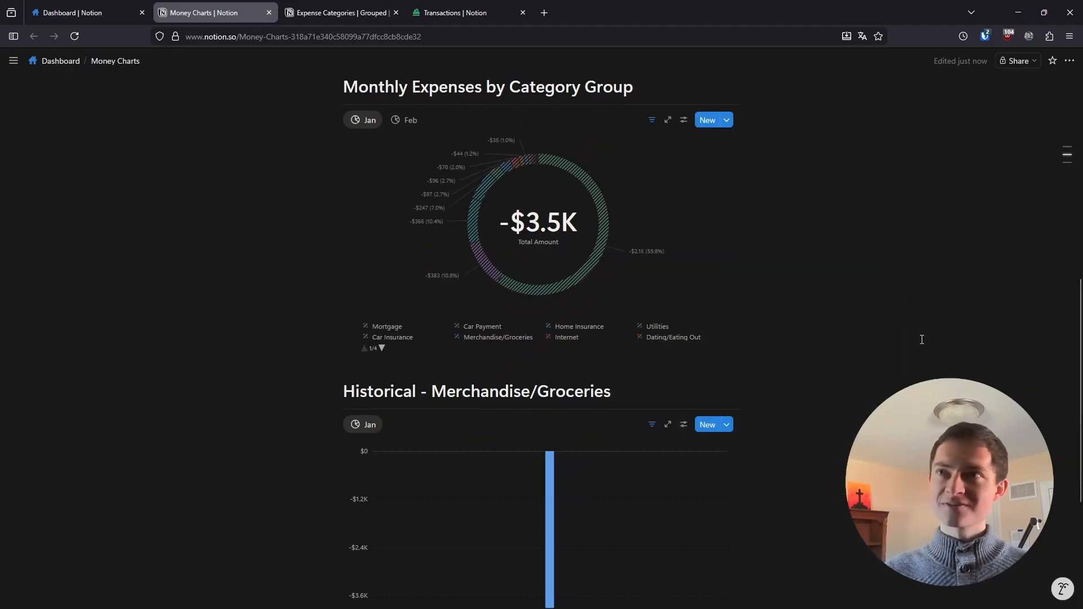
pyautogui.scroll(-4, 922, 340)
pyautogui.scroll(1, 903, 328)
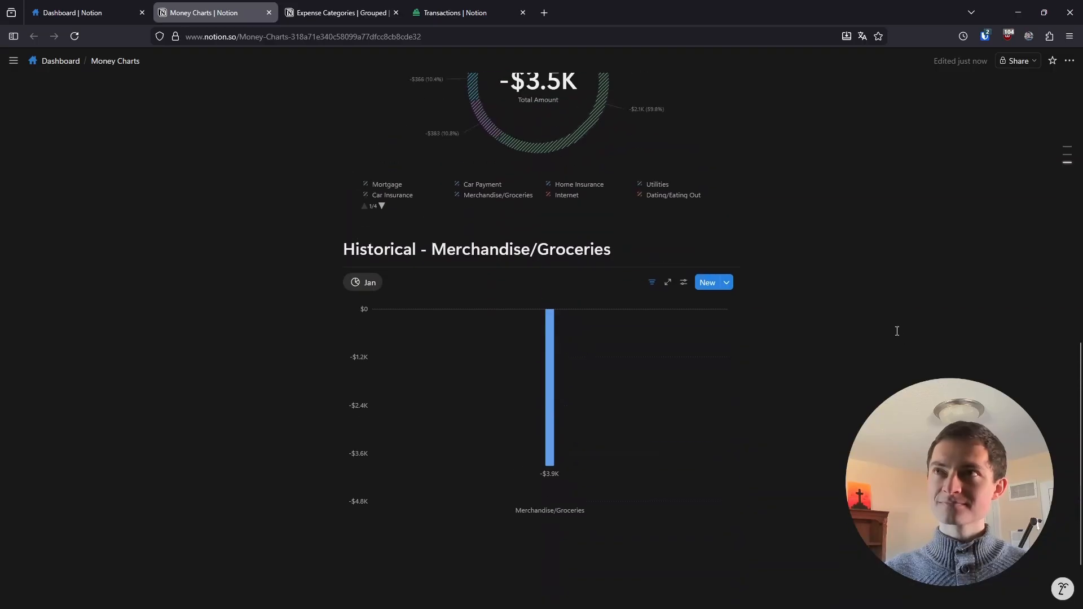
# Show Date grouped by month on the X axis of the Historical - Merchandise/Groceries chart
pyautogui.click(684, 282)
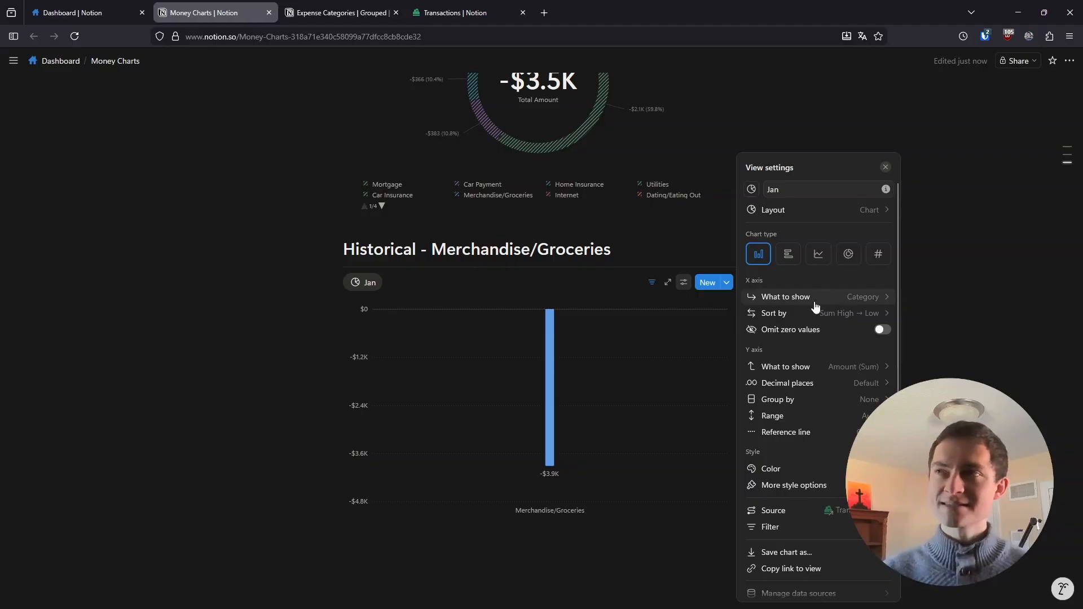
pyautogui.click(847, 301)
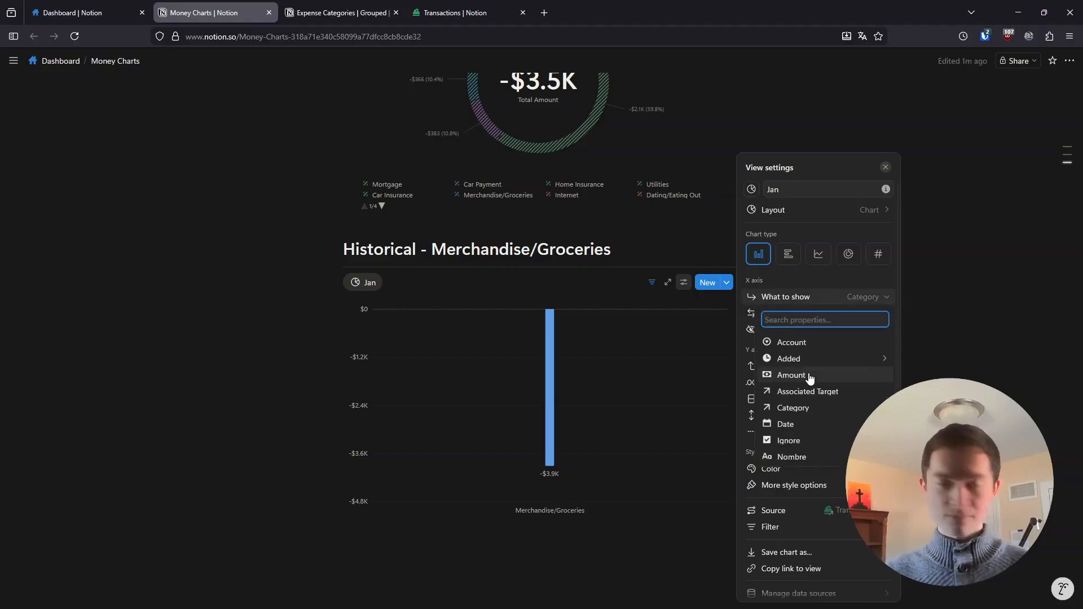
pyautogui.moveTo(804, 429)
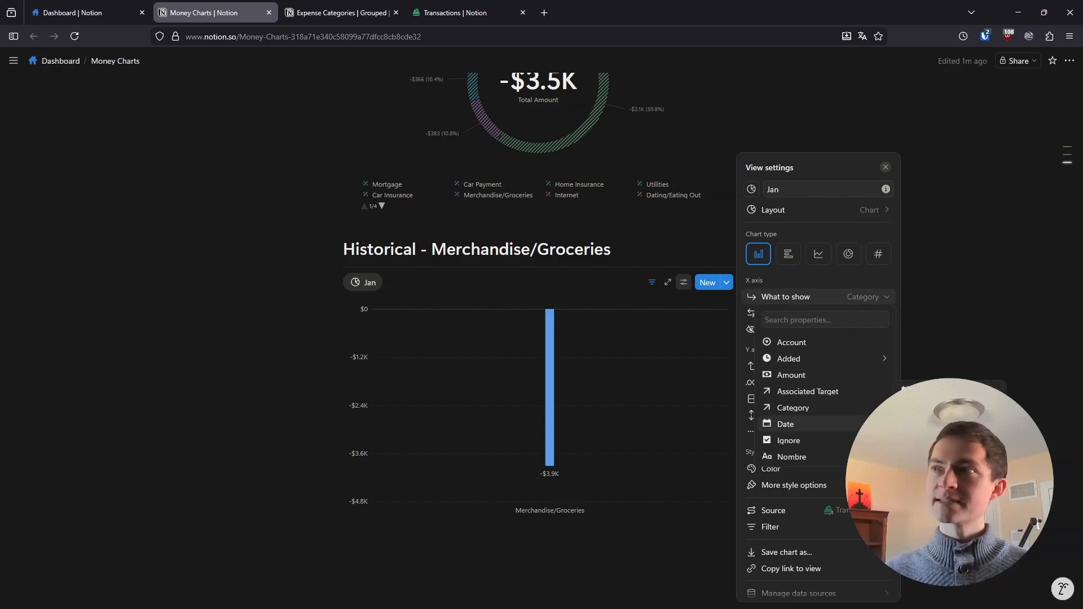
pyautogui.click(942, 438)
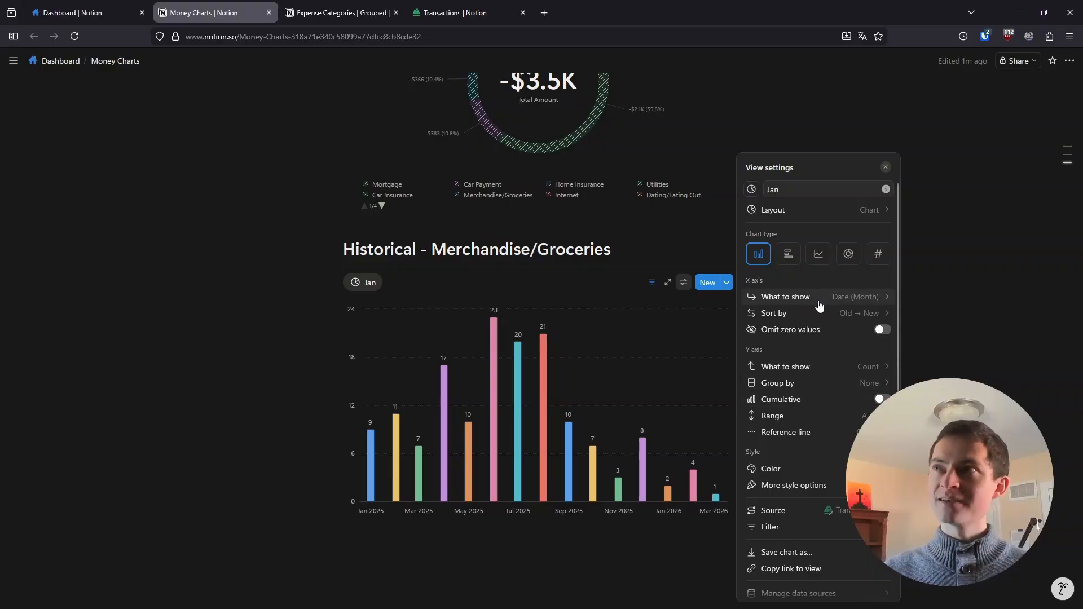
pyautogui.click(802, 300)
pyautogui.moveTo(800, 427)
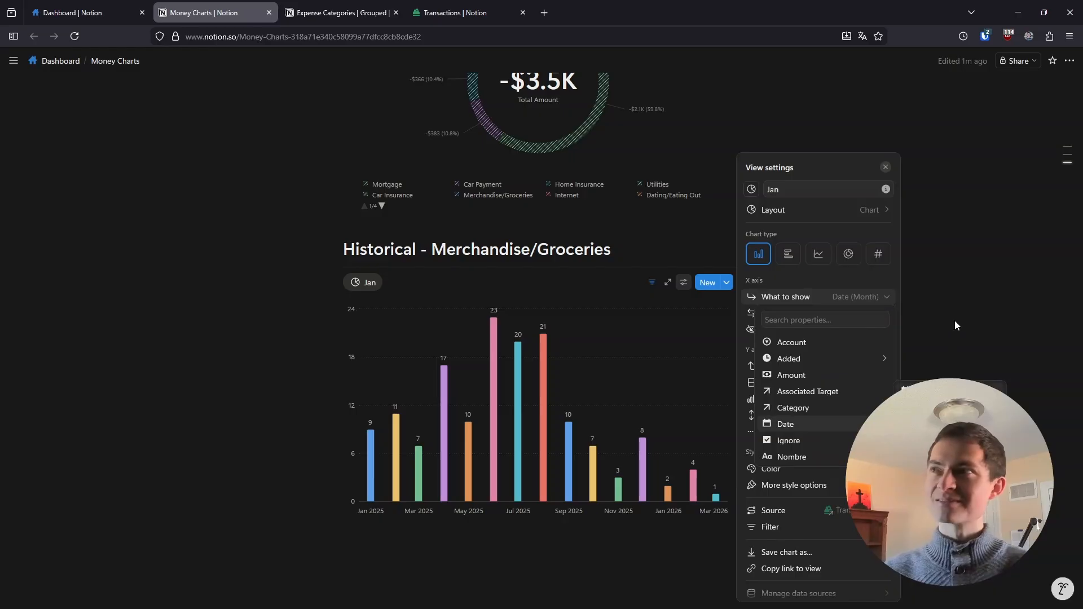
pyautogui.click(832, 294)
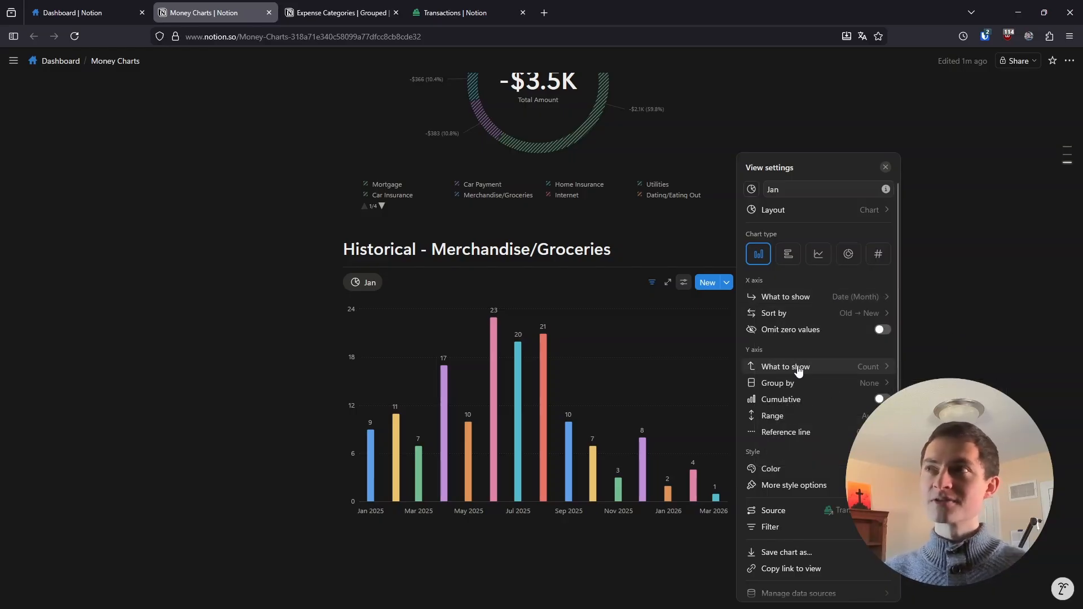
# Show the sum of Amount on the historical chart's Y axis, and close the view settings
pyautogui.click(799, 368)
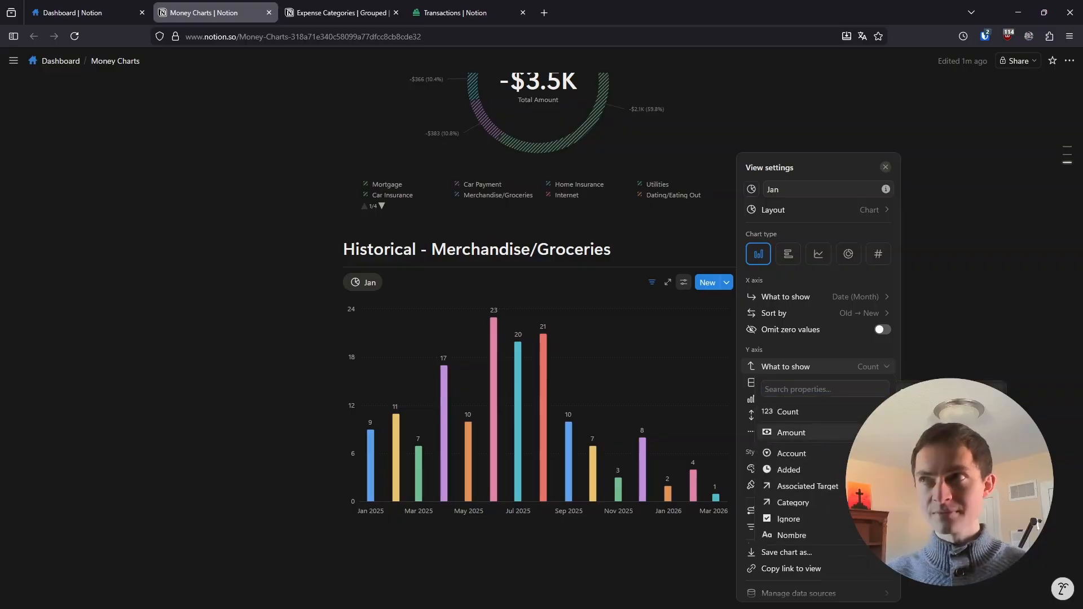
pyautogui.click(928, 393)
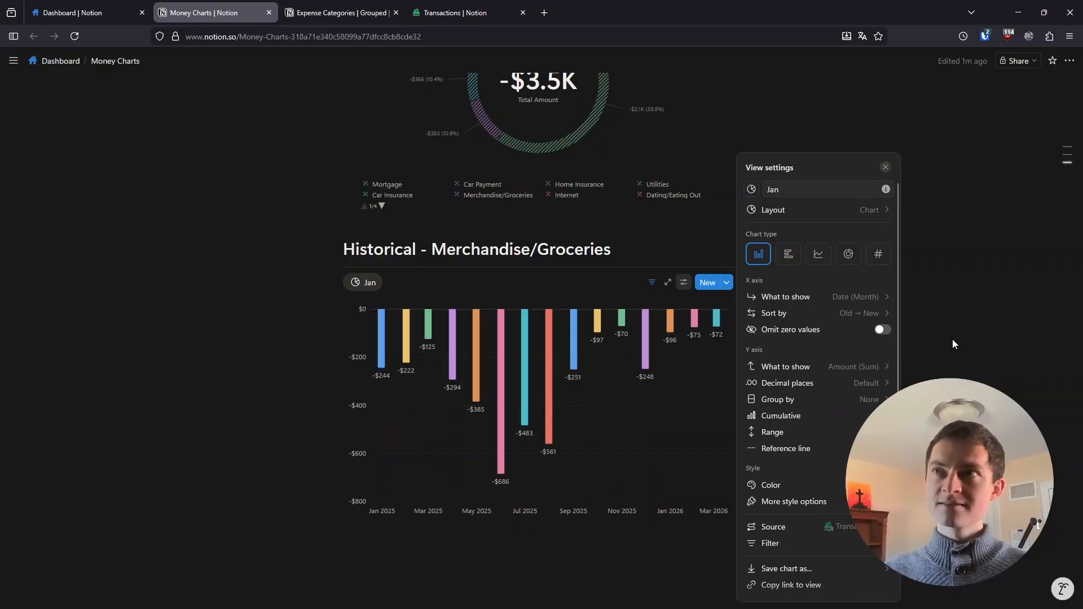
pyautogui.click(953, 340)
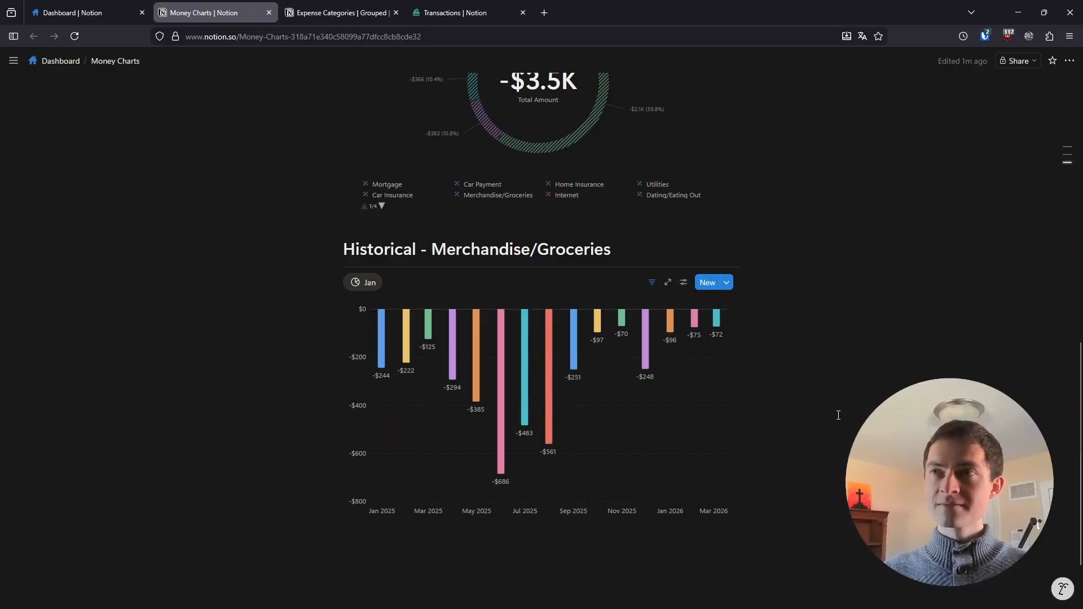
# Set the Historical - Merchandise/Groceries chart's color to Red and close the view settings
pyautogui.moveTo(682, 321)
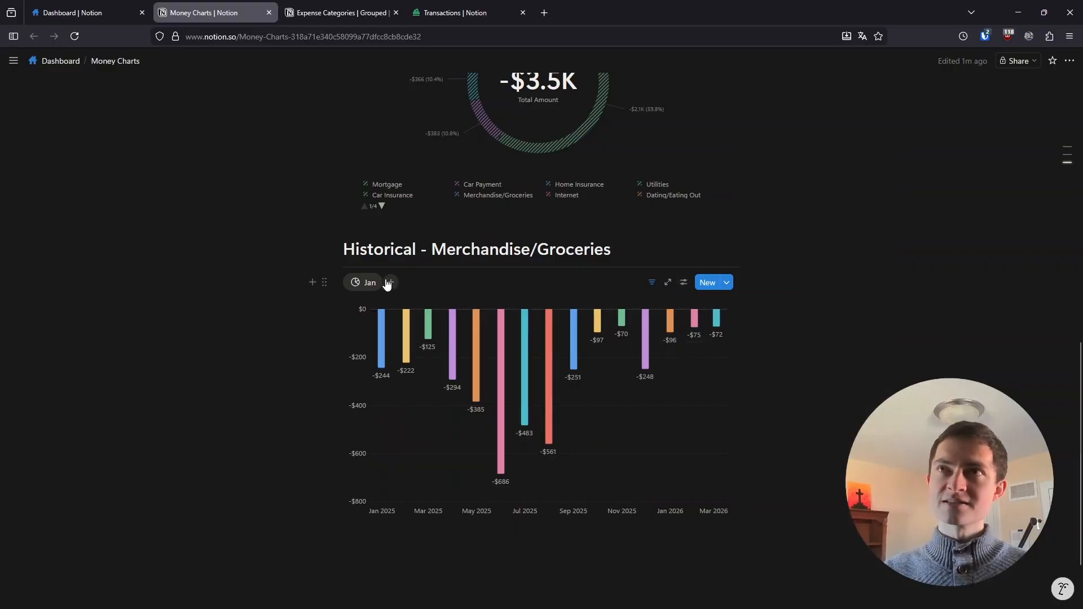
pyautogui.click(684, 282)
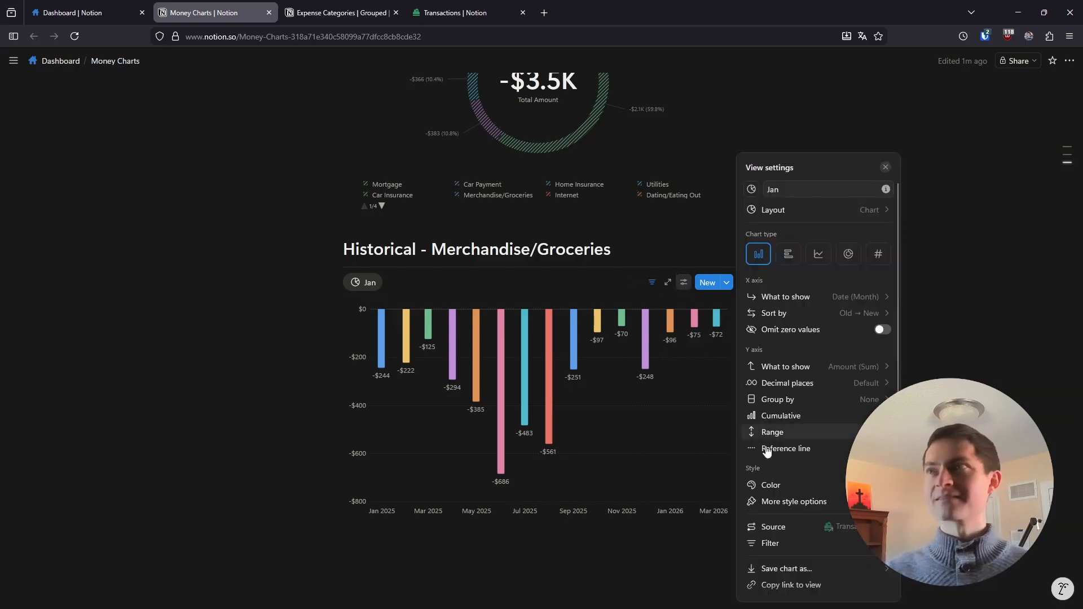
pyautogui.scroll(-1, 811, 505)
pyautogui.scroll(-1, 811, 505)
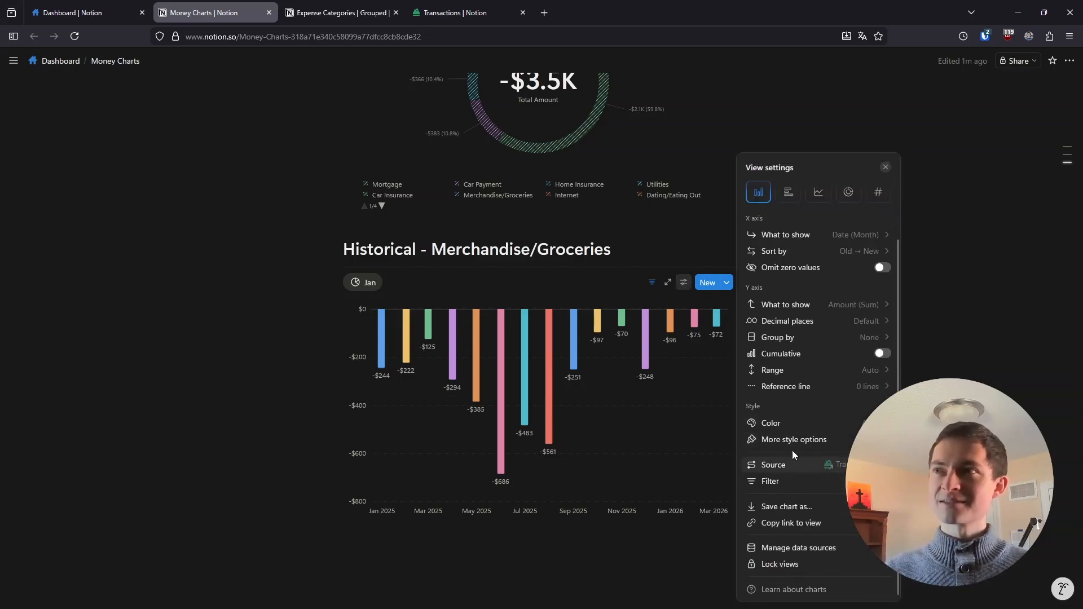
pyautogui.click(781, 422)
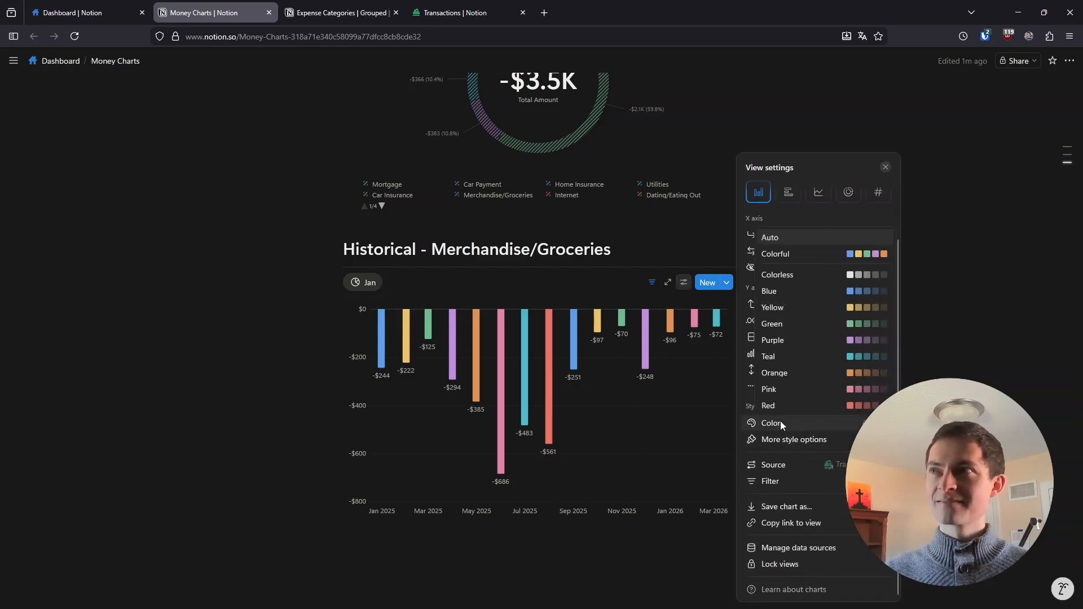
pyautogui.click(806, 406)
pyautogui.click(948, 357)
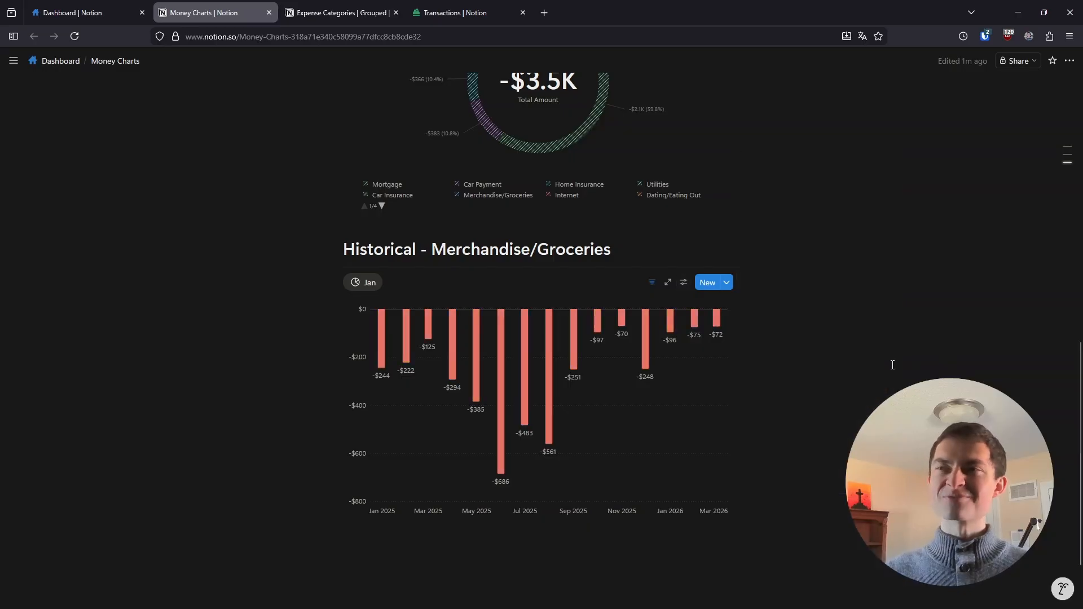
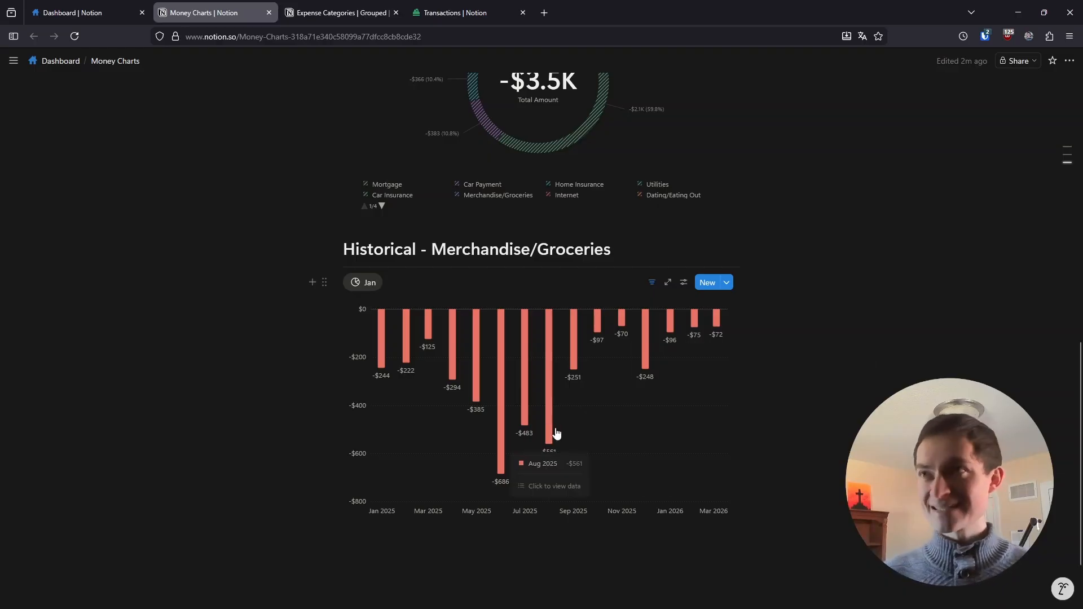
# Examine the Dashboard's Daily & Monthly table and Transactions inbox, along with the full Transactions database
pyautogui.moveTo(561, 429)
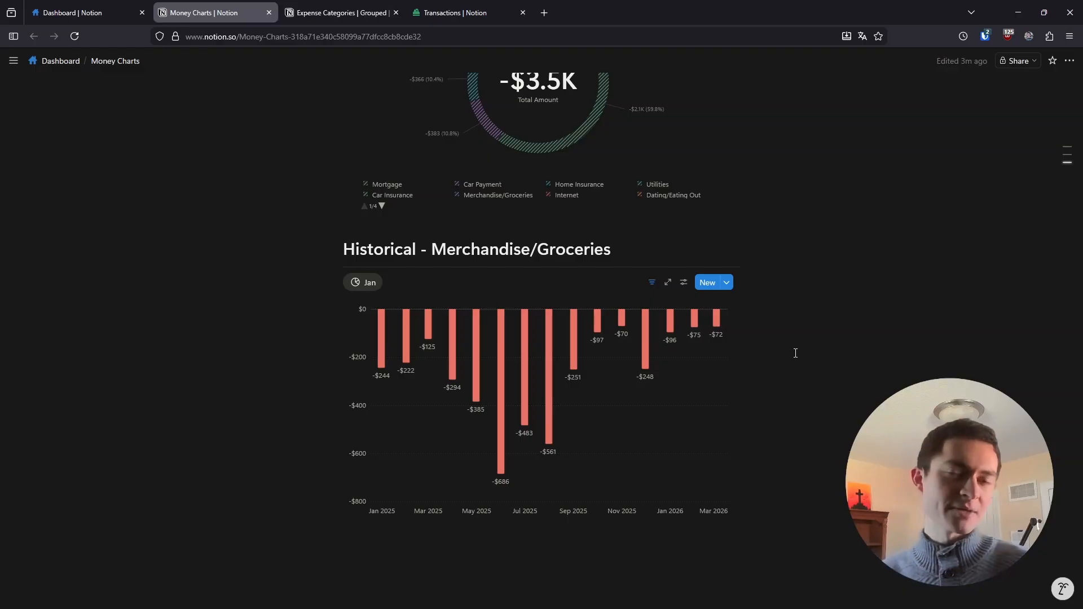
pyautogui.click(81, 13)
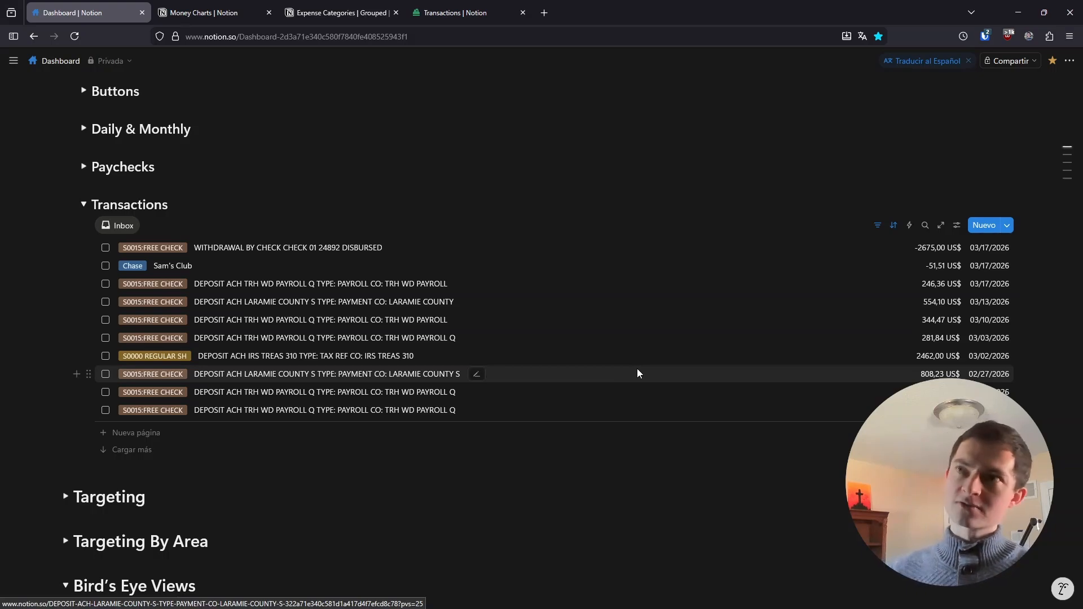
pyautogui.scroll(5, 564, 328)
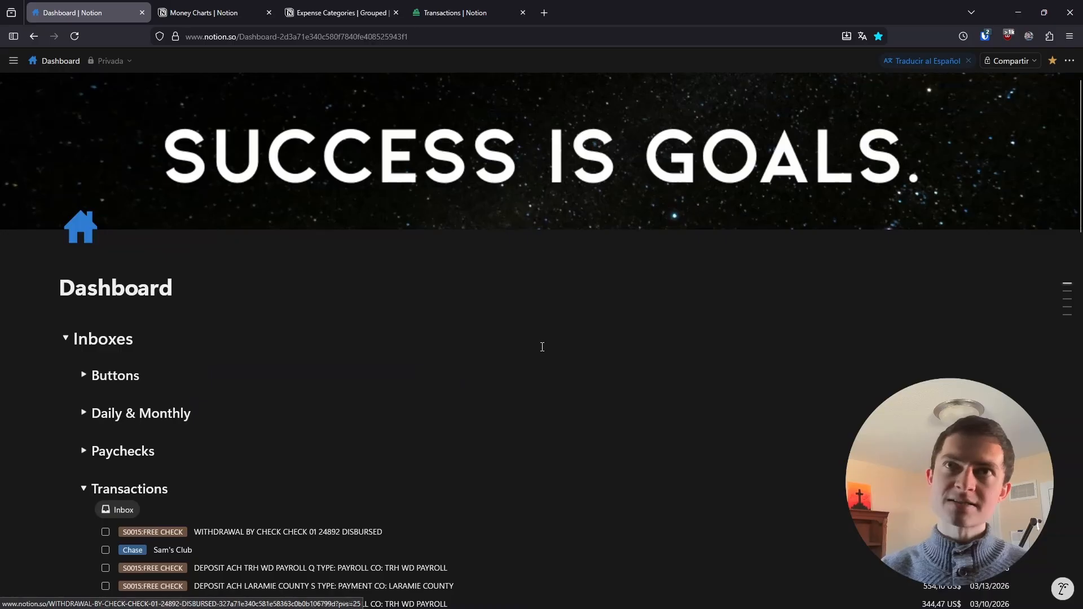
pyautogui.scroll(-1, 169, 378)
pyautogui.click(84, 342)
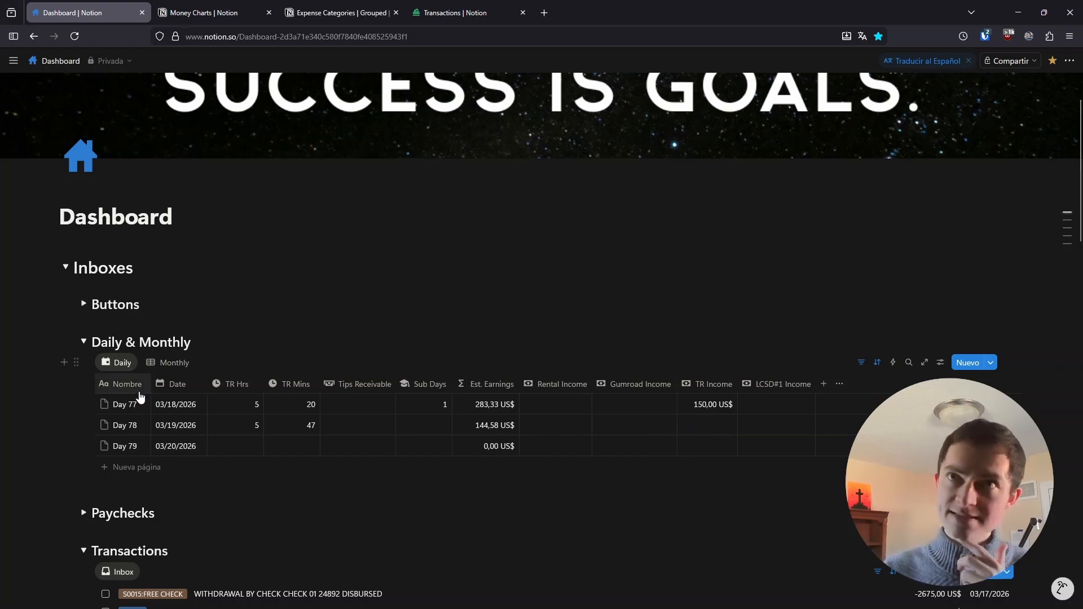
pyautogui.click(454, 12)
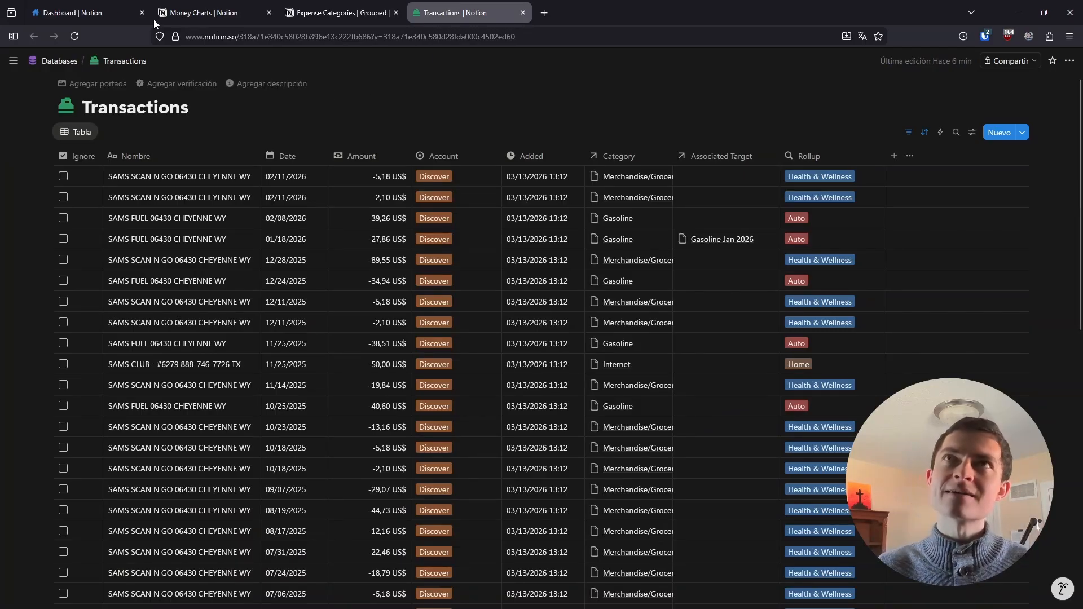
pyautogui.click(94, 21)
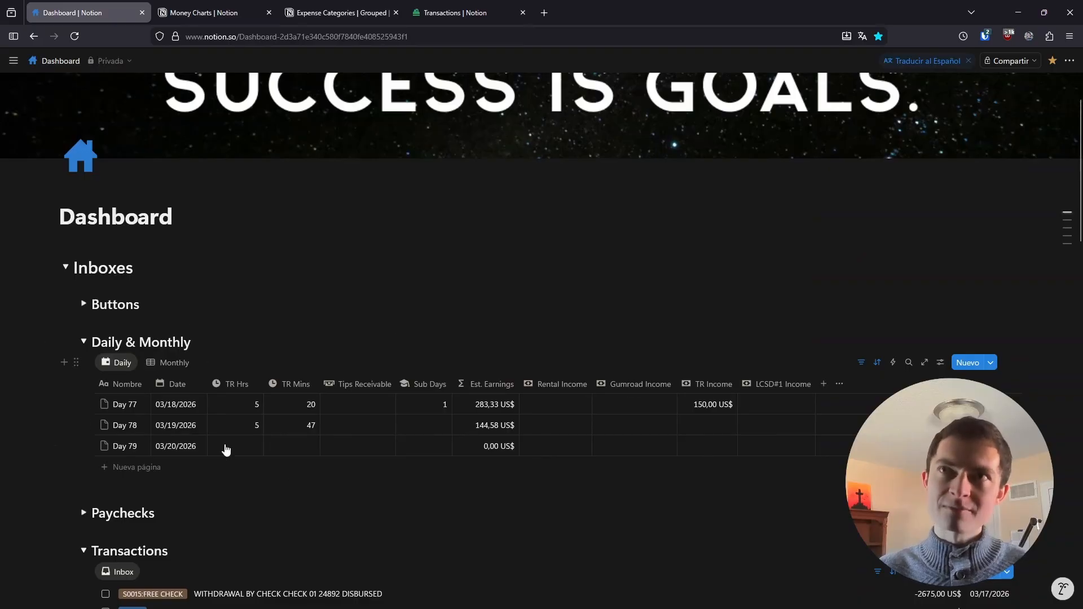
pyautogui.click(83, 342)
pyautogui.scroll(-4, 90, 350)
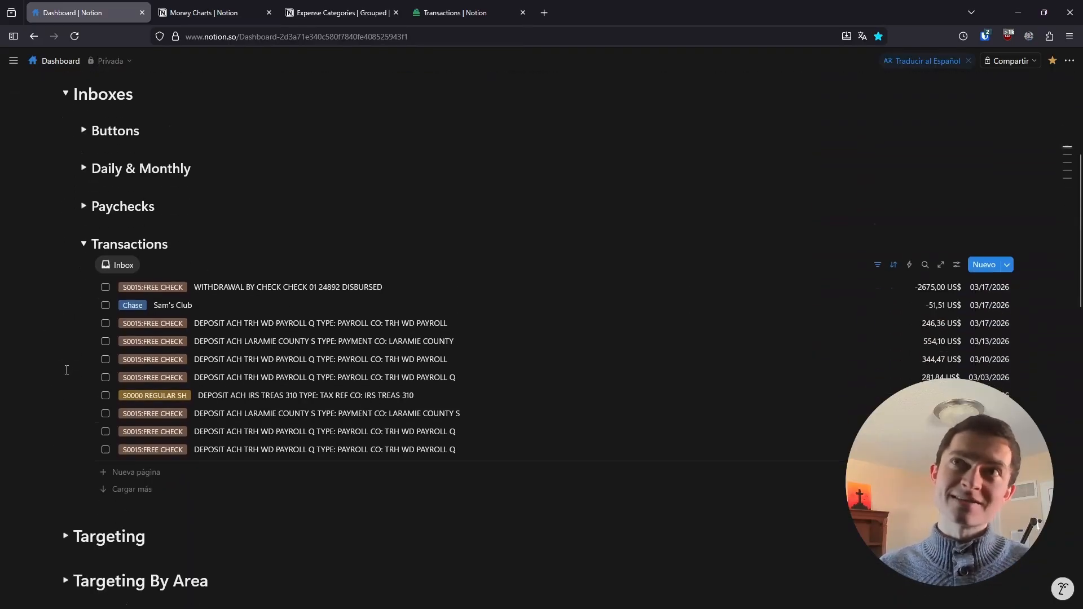
pyautogui.click(509, 5)
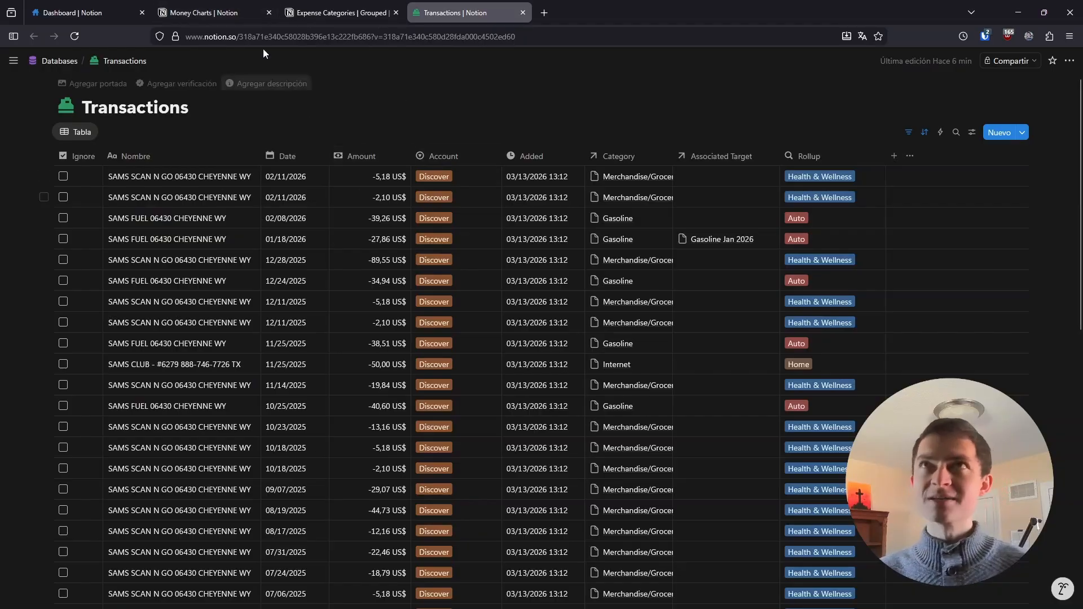
# Review the Money Charts page, comparing the category and category group donut charts with the historical Merchandise/Groceries chart
pyautogui.click(214, 13)
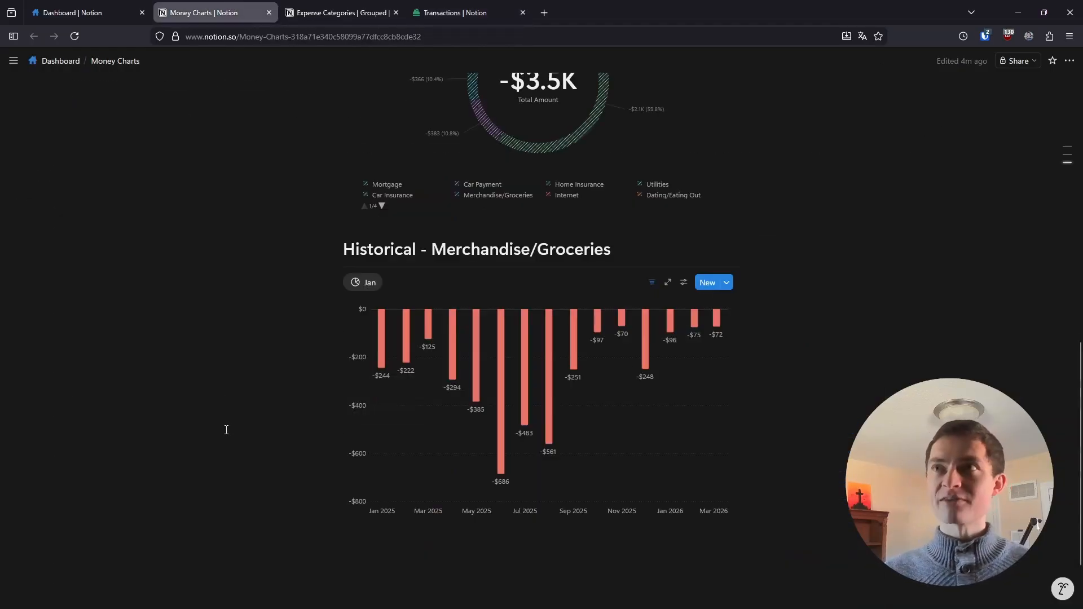
pyautogui.scroll(2, 227, 430)
pyautogui.scroll(2, 226, 430)
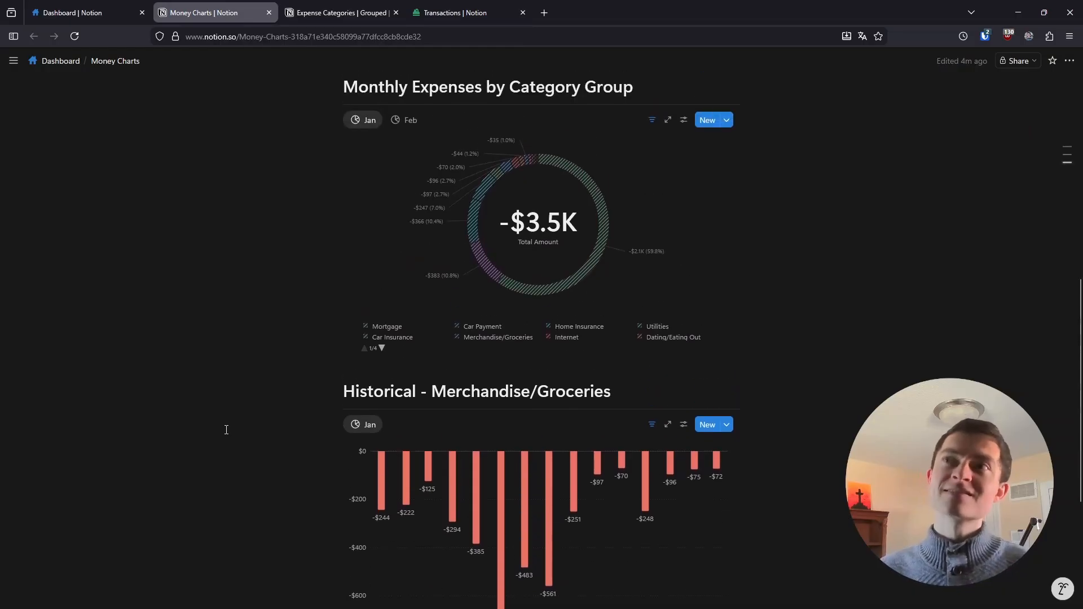
pyautogui.scroll(6, 224, 427)
pyautogui.scroll(3, 221, 425)
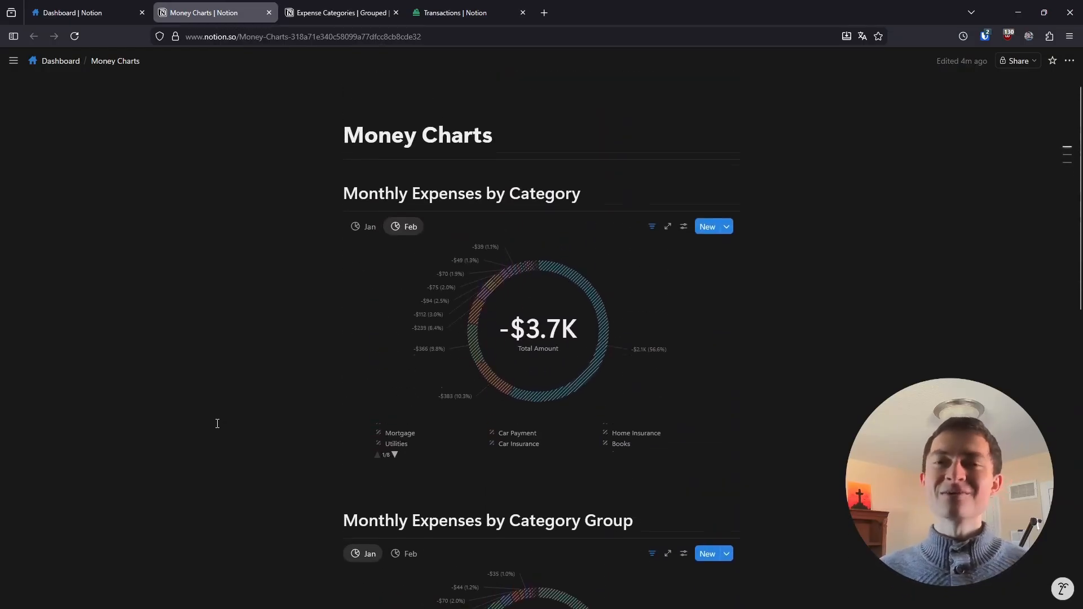
pyautogui.scroll(-2, 217, 424)
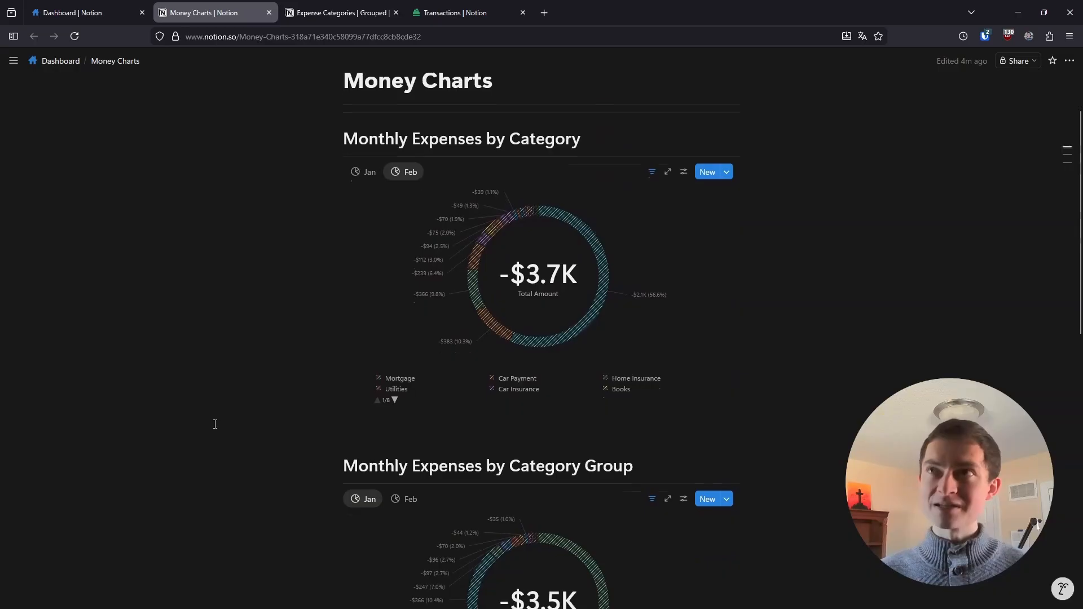
pyautogui.scroll(2, 215, 424)
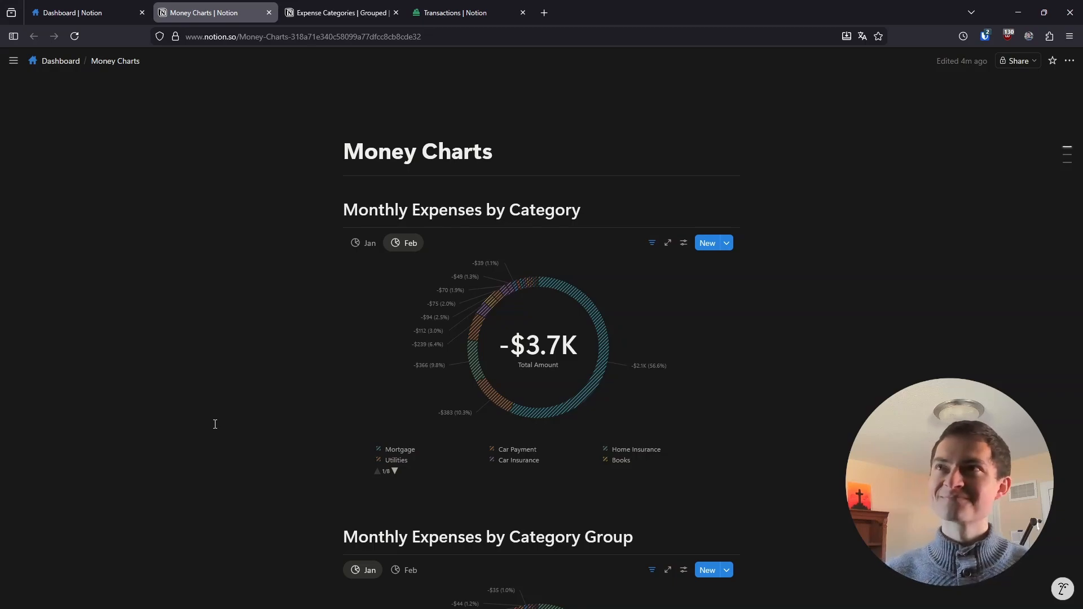
pyautogui.scroll(-10, 223, 471)
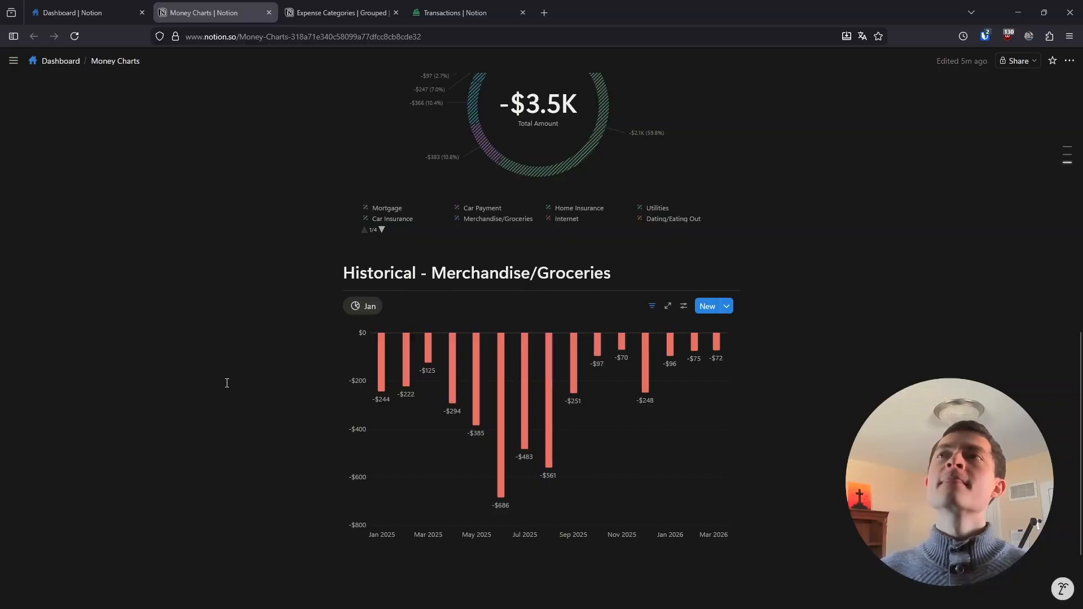
pyautogui.scroll(4, 230, 397)
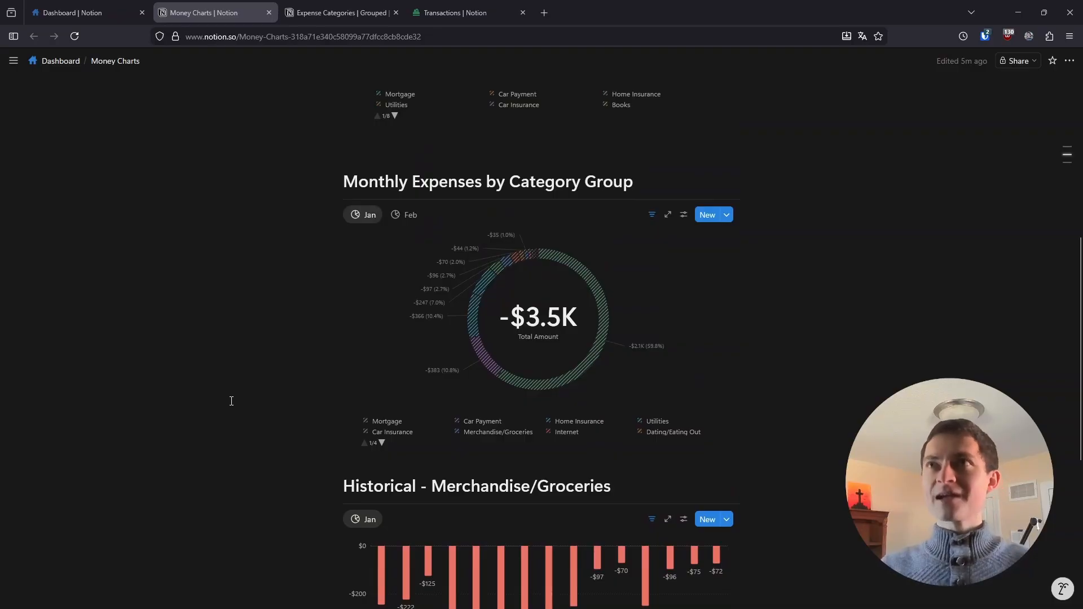
pyautogui.scroll(-4, 232, 401)
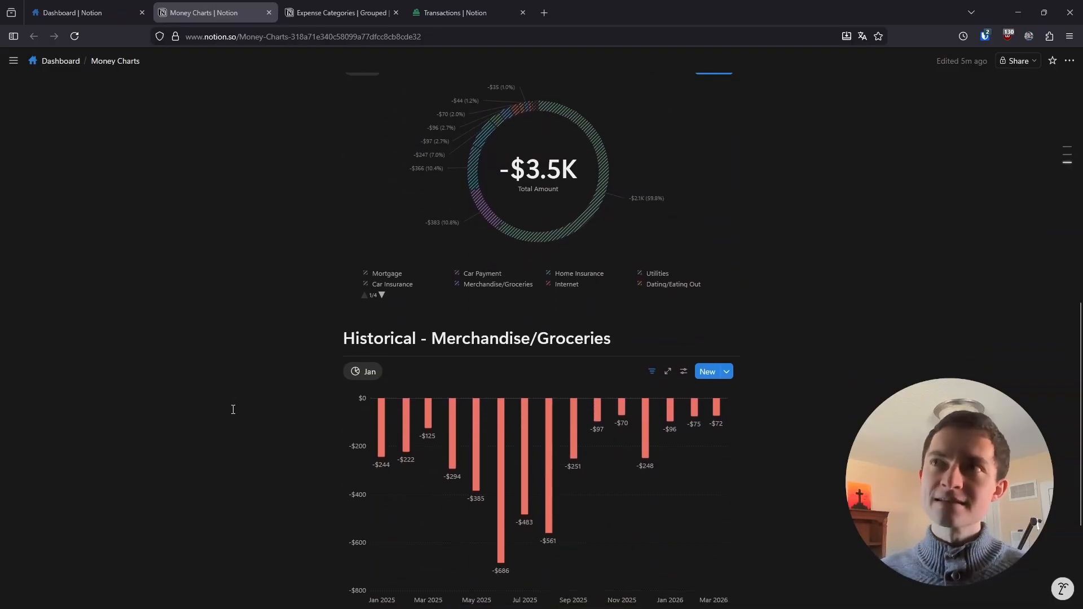
pyautogui.scroll(4, 233, 410)
pyautogui.scroll(3, 233, 410)
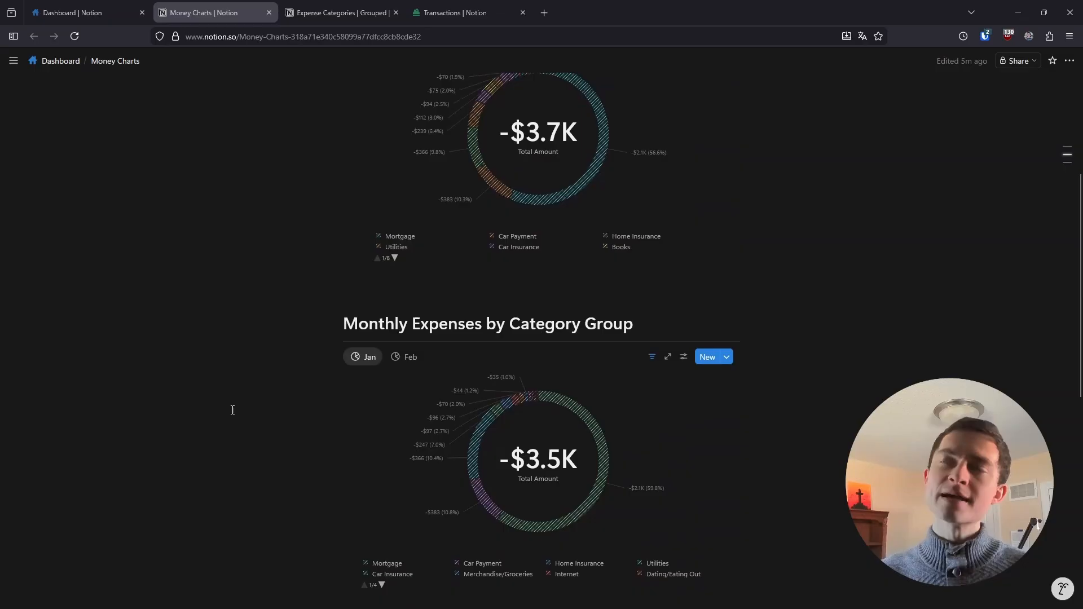
pyautogui.scroll(4, 233, 410)
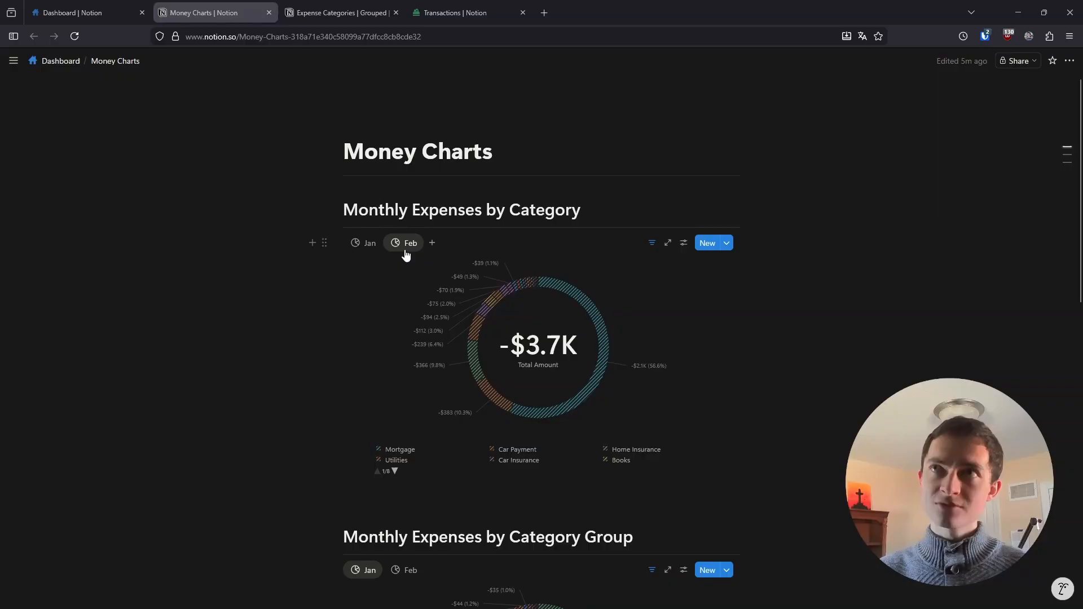
pyautogui.scroll(-3, 204, 412)
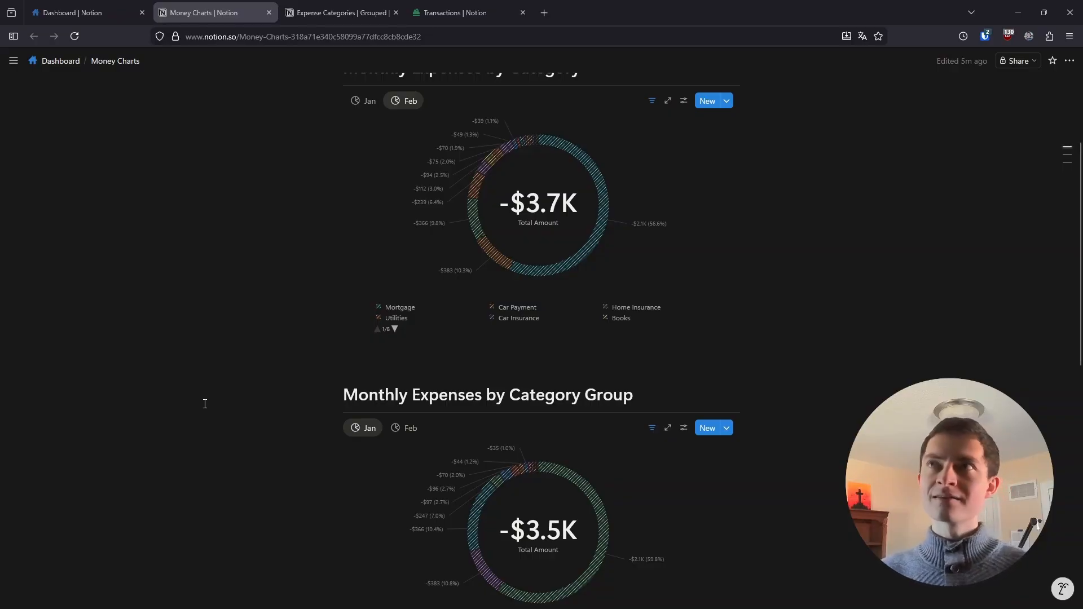
pyautogui.scroll(-2, 205, 404)
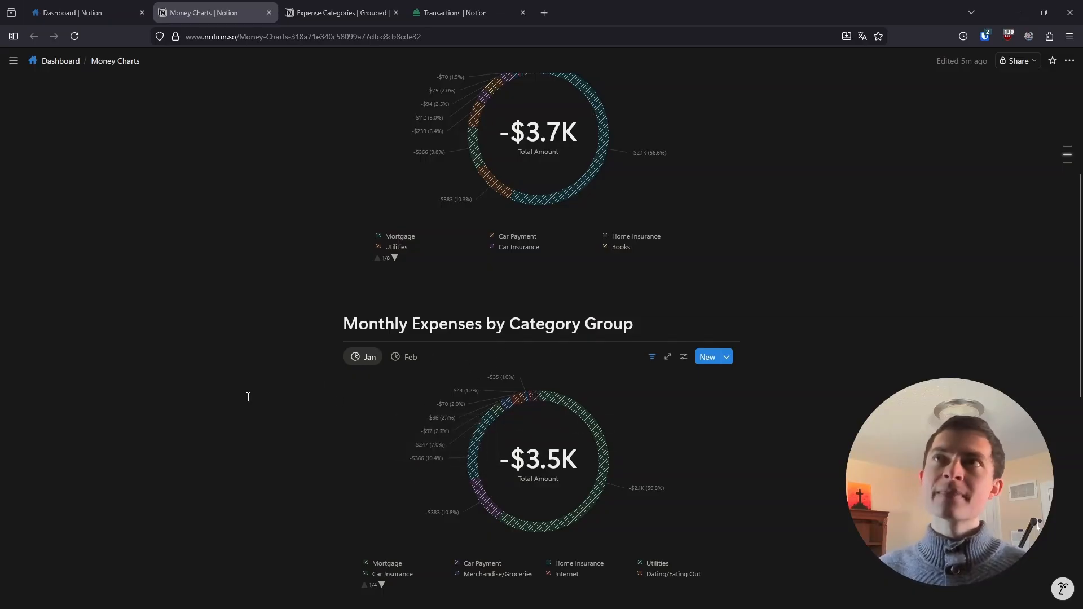
pyautogui.scroll(-2, 246, 391)
pyautogui.scroll(2, 246, 391)
# Check the Transactions database again, and look over the Dashboard's Buttons section and Transactions inbox
pyautogui.click(468, 13)
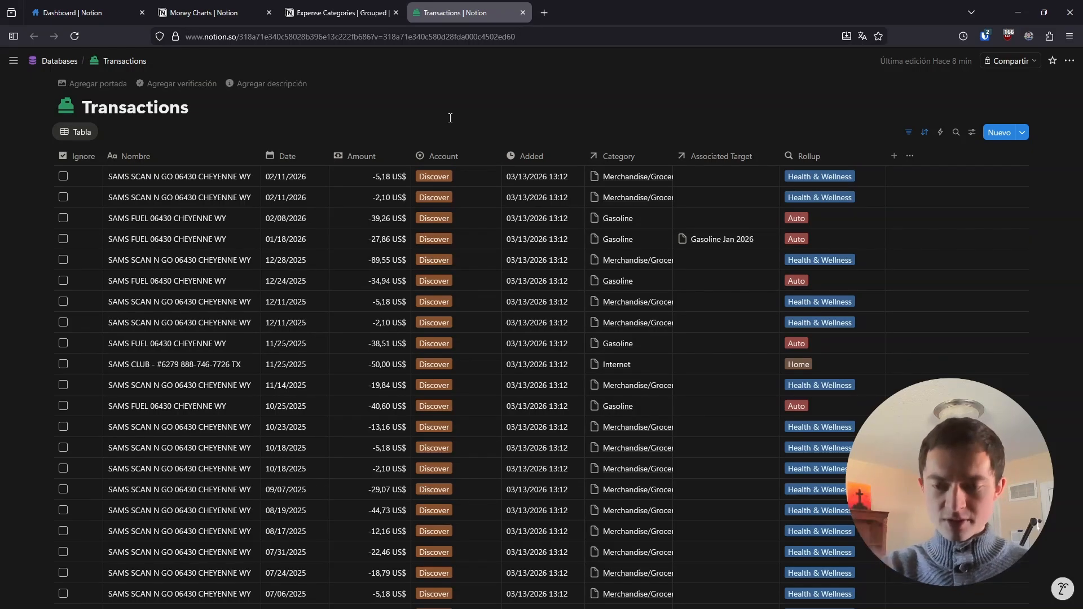
pyautogui.click(84, 13)
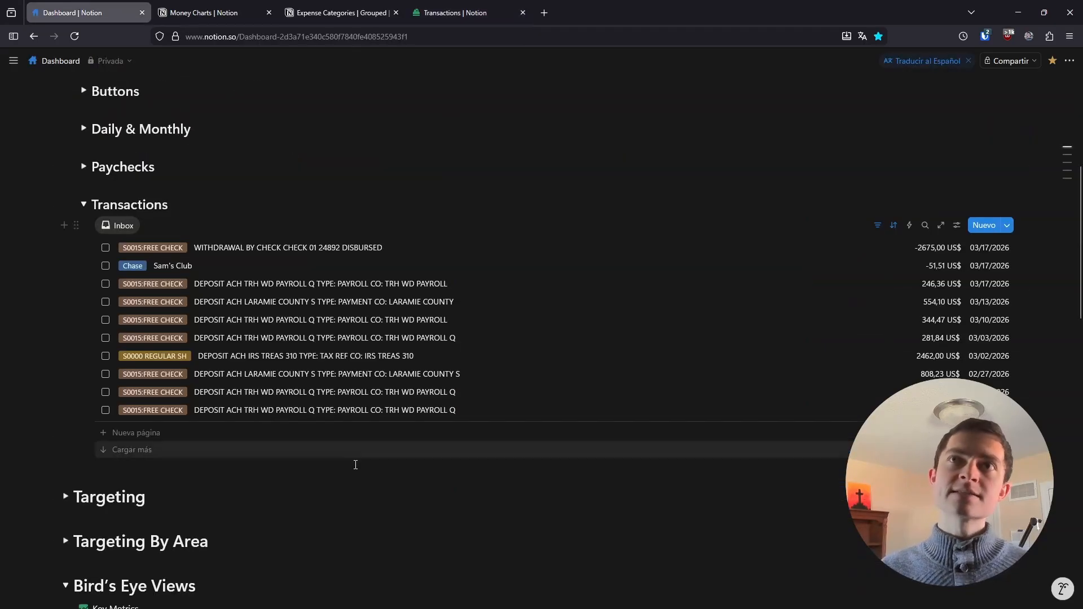
pyautogui.scroll(3, 355, 463)
pyautogui.scroll(3, 380, 304)
pyautogui.scroll(-3, 378, 299)
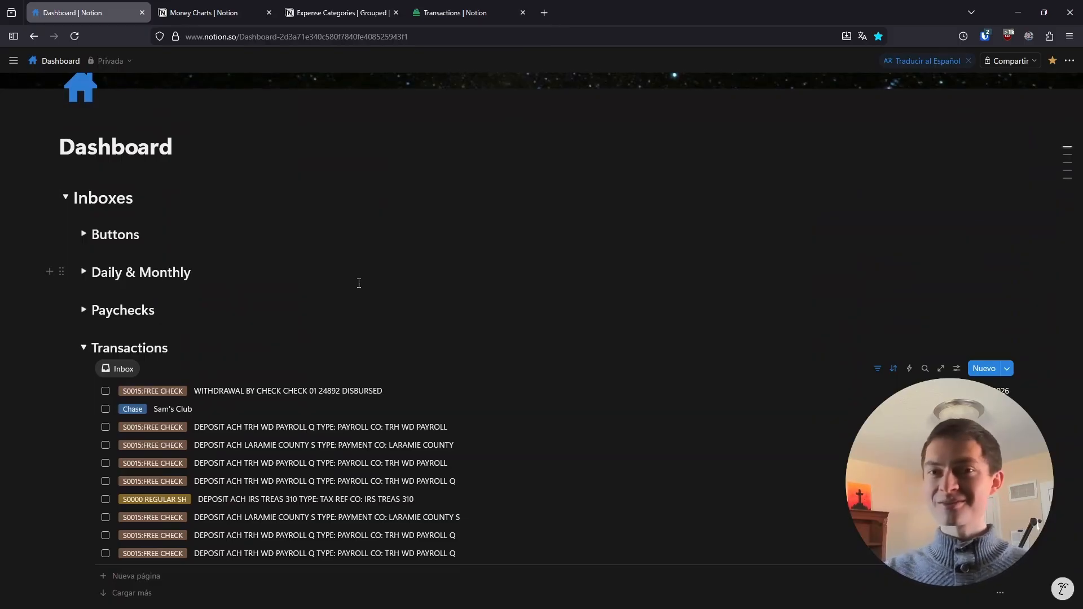
pyautogui.click(83, 235)
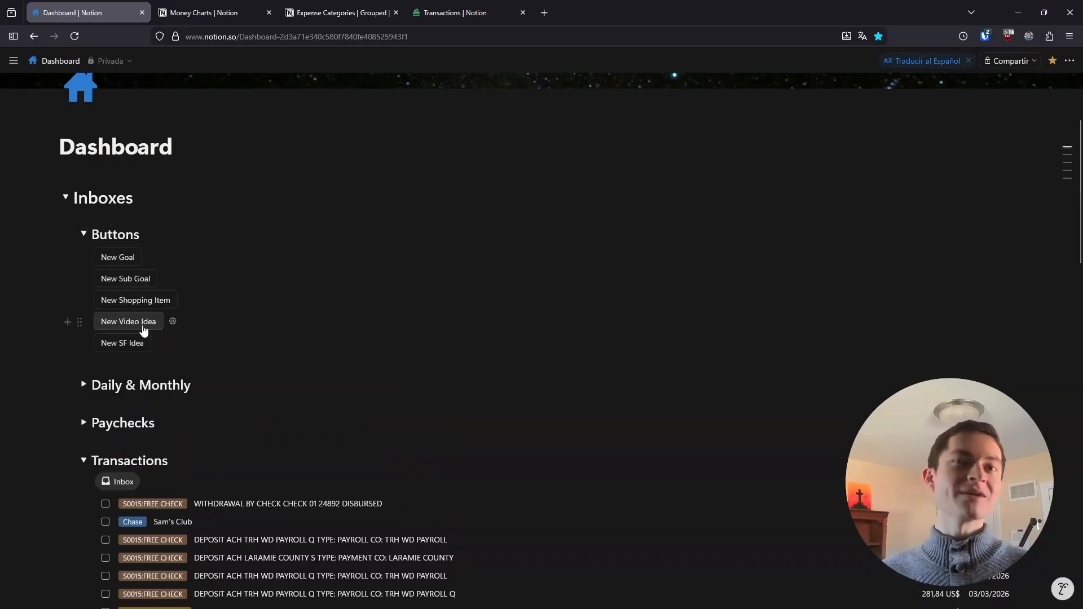
pyautogui.click(85, 235)
pyautogui.scroll(-2, 247, 291)
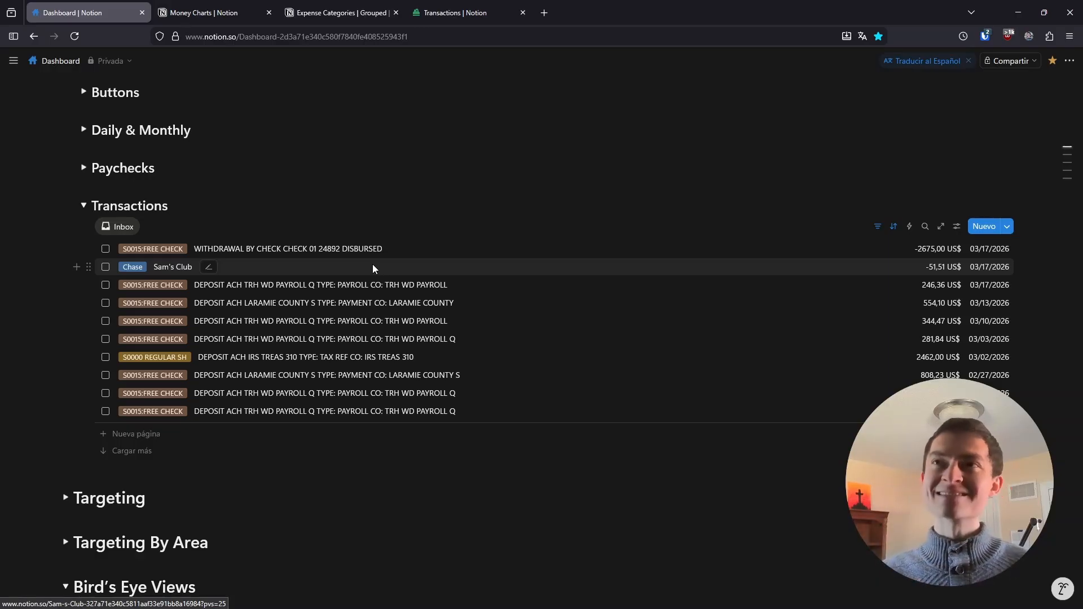
# Return to the Money Charts page and examine the monthly bars of the Historical - Merchandise/Groceries chart
pyautogui.click(246, 9)
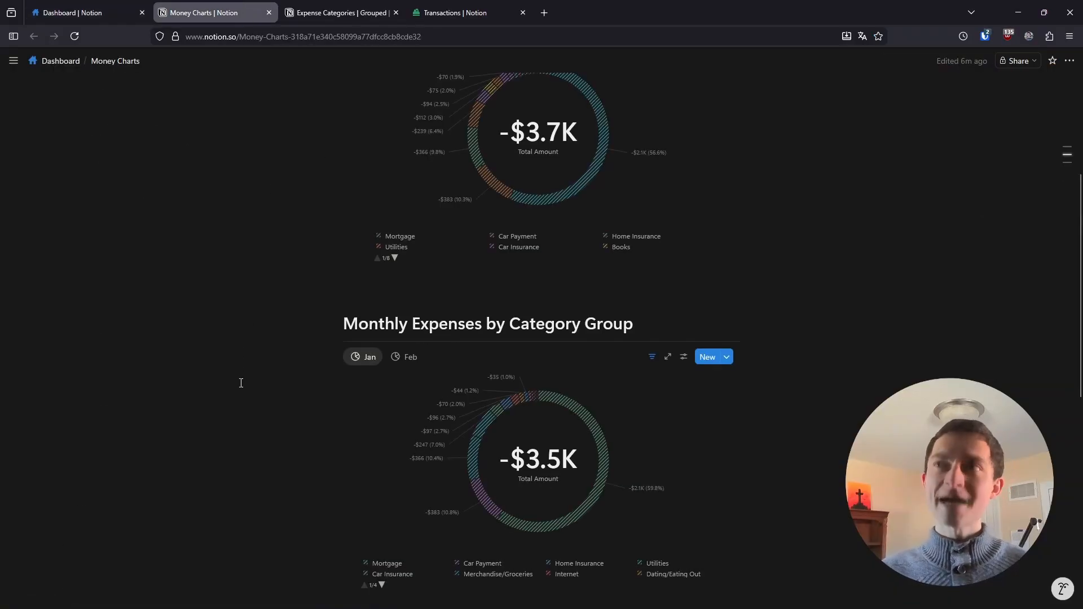
pyautogui.scroll(-5, 241, 383)
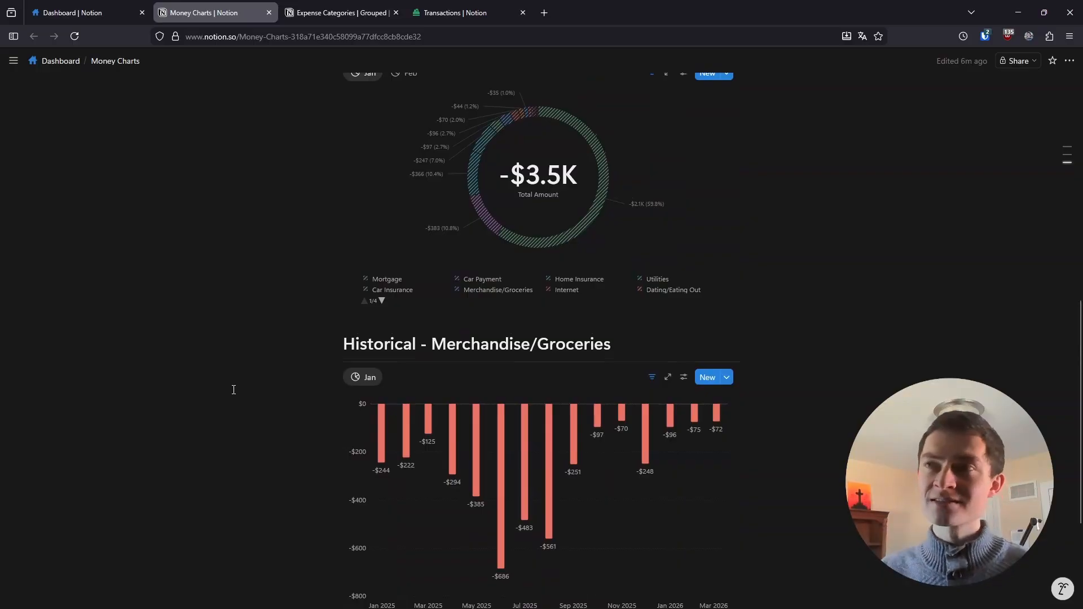
pyautogui.scroll(-3, 231, 392)
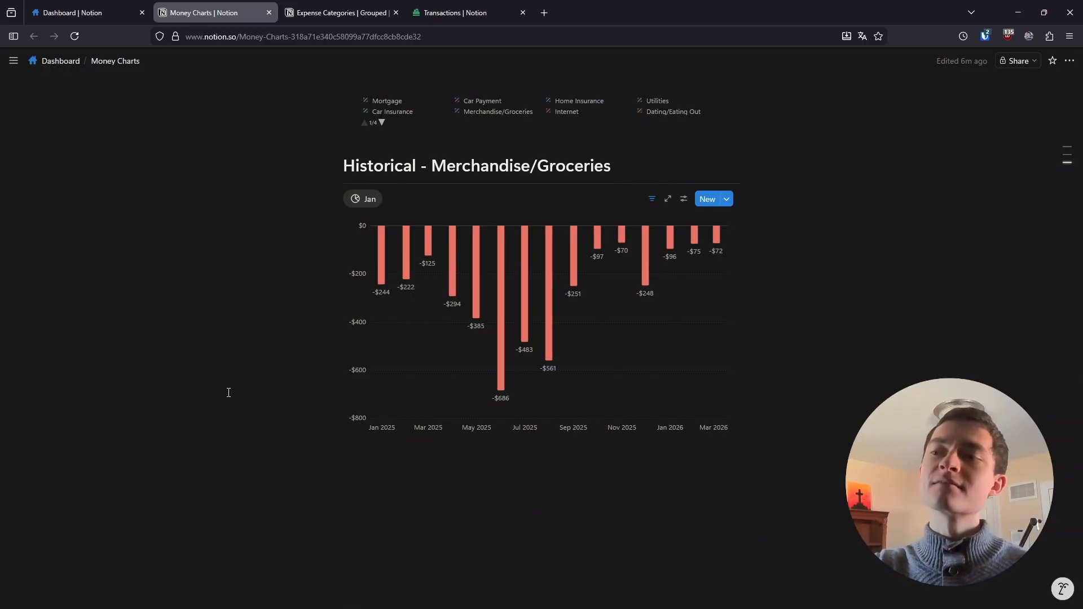
pyautogui.scroll(1, 228, 421)
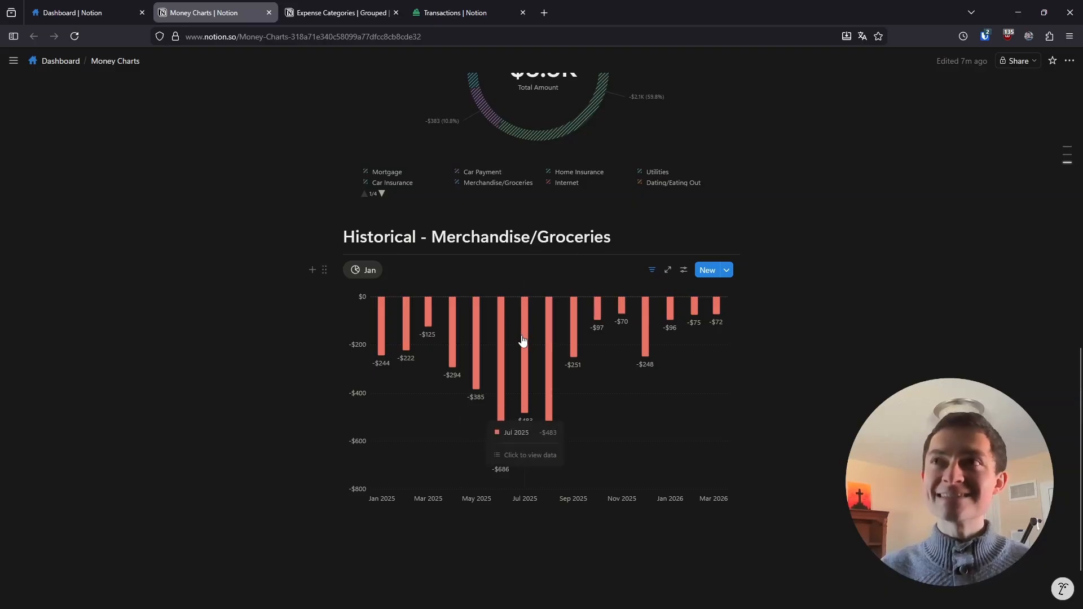
# Open the transactions behind the June 2025 bar of the Merchandise/Groceries chart and look through their names and dates
pyautogui.click(502, 367)
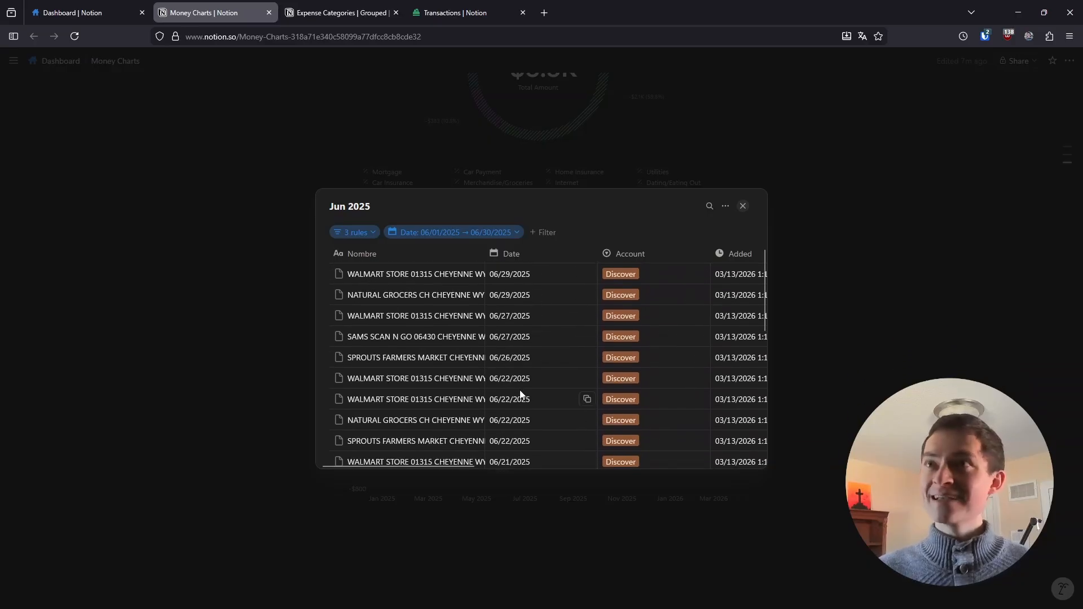
pyautogui.scroll(-2, 402, 369)
pyautogui.scroll(-2, 402, 364)
pyautogui.scroll(-2, 418, 381)
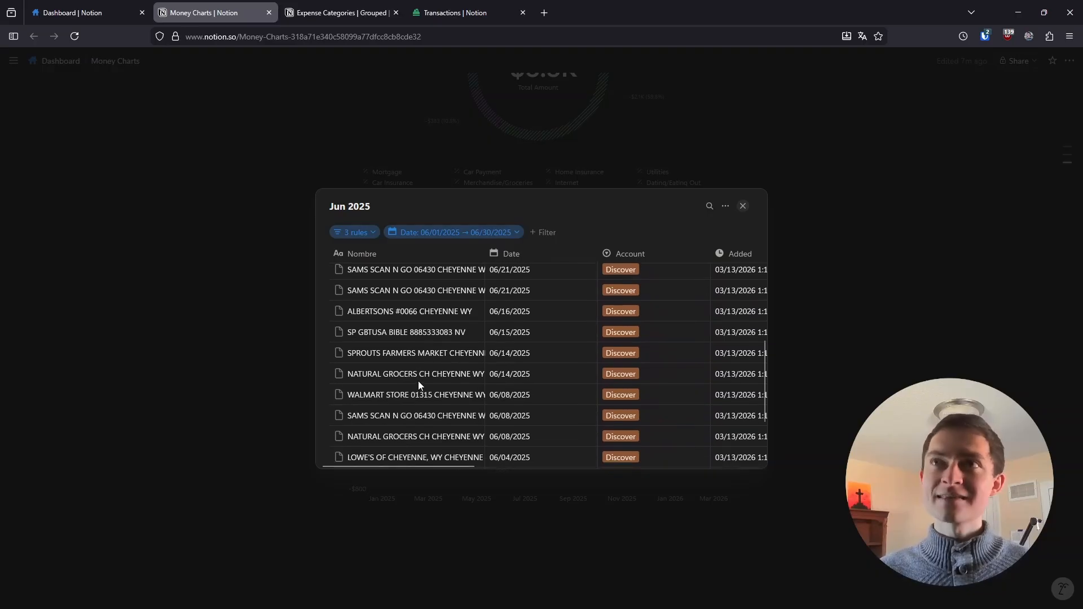
pyautogui.scroll(-2, 398, 387)
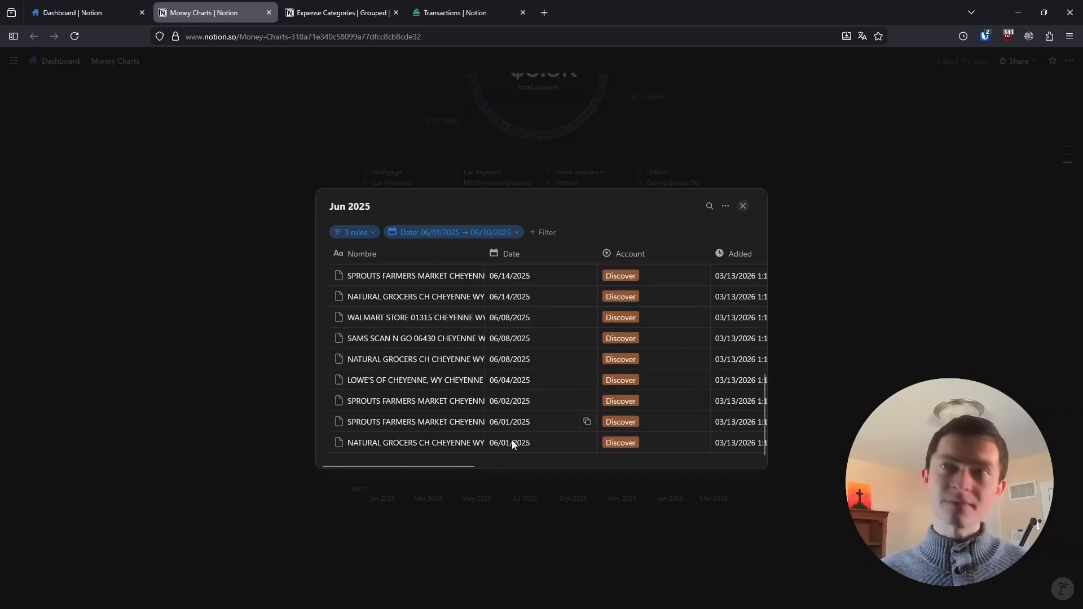
# Examine the amounts of the June 2025 grocery transactions against their names, and close the list
pyautogui.hscroll(5, 447, 391)
pyautogui.hscroll(1, 460, 401)
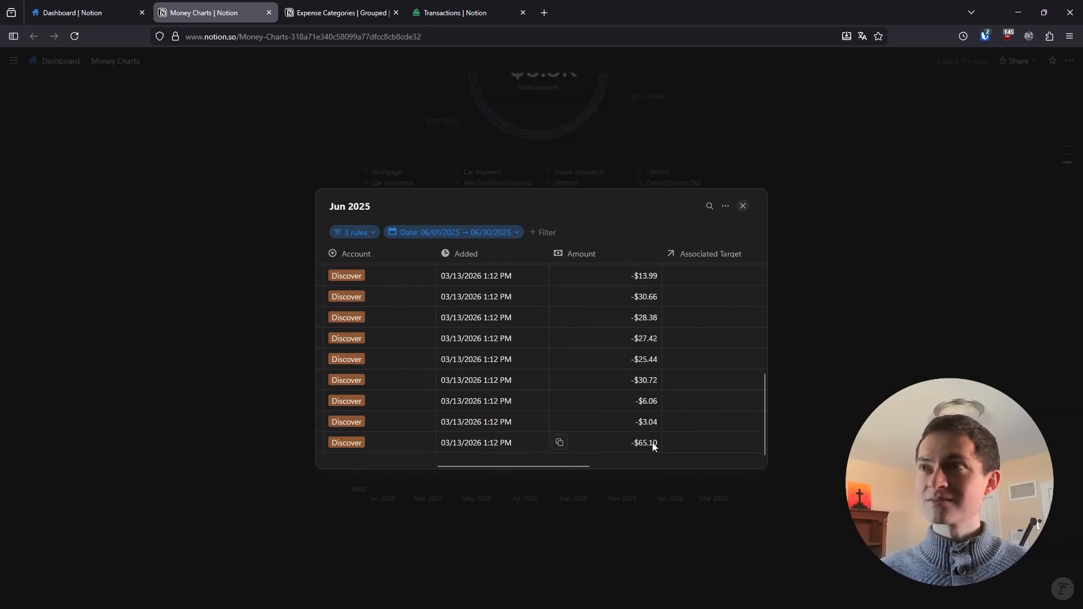
pyautogui.hscroll(-8, 580, 441)
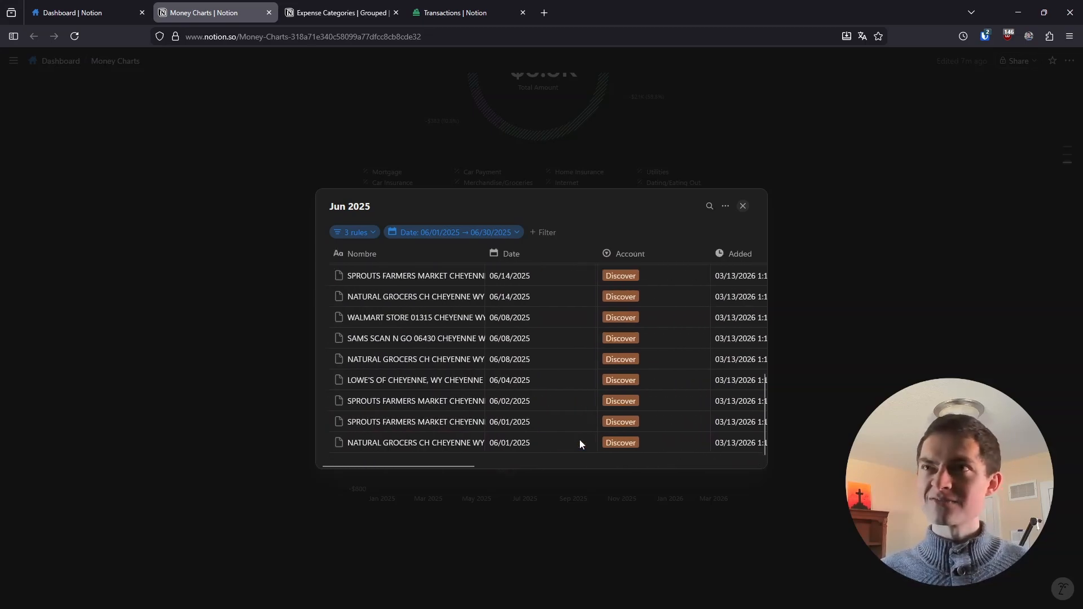
pyautogui.hscroll(5, 587, 443)
pyautogui.hscroll(3, 597, 443)
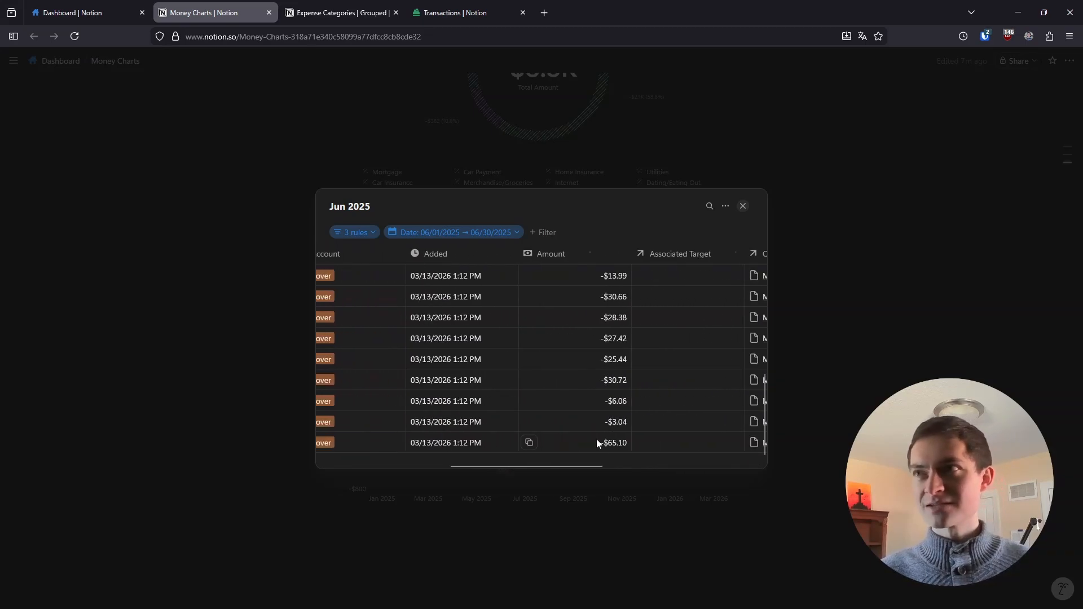
pyautogui.scroll(3, 655, 412)
pyautogui.scroll(3, 656, 413)
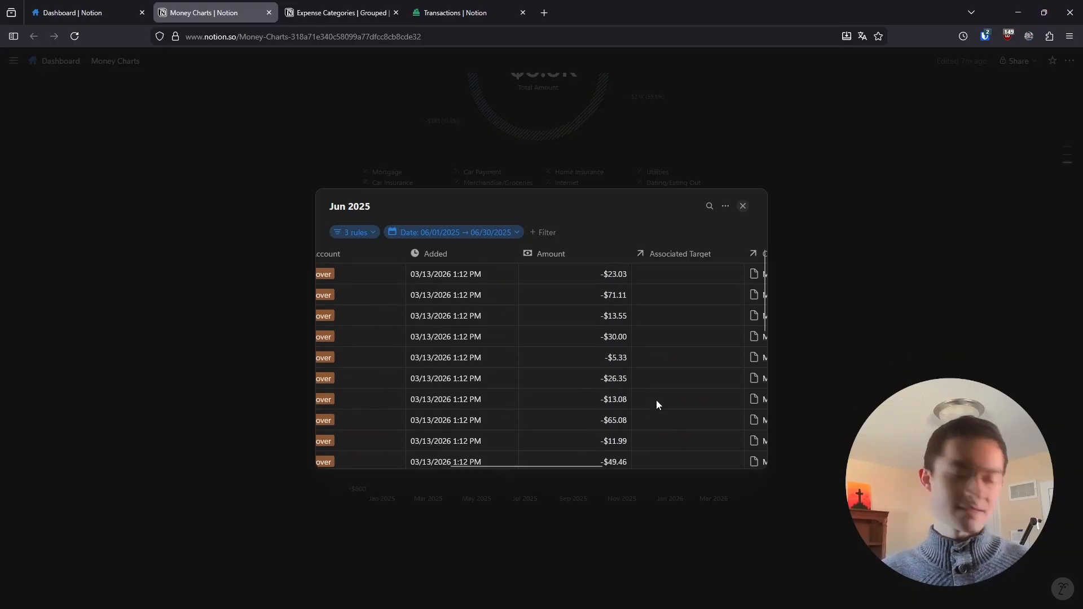
pyautogui.hscroll(-3, 624, 401)
pyautogui.click(208, 294)
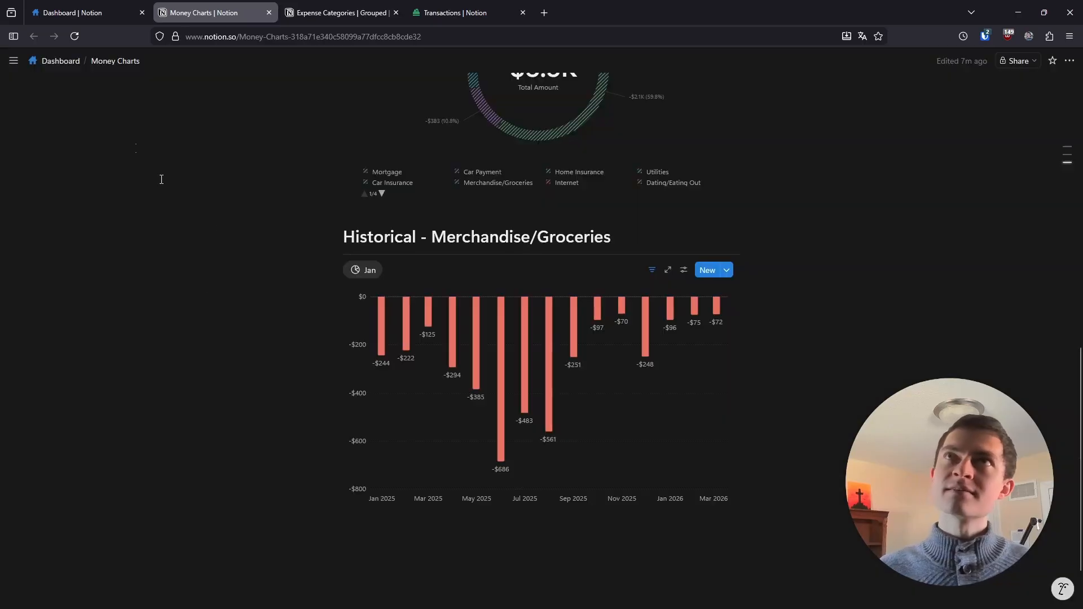
# Load older entries in the Dashboard's Transactions inbox, look through them back to mid-2025, and return to the Money Charts page
pyautogui.click(84, 13)
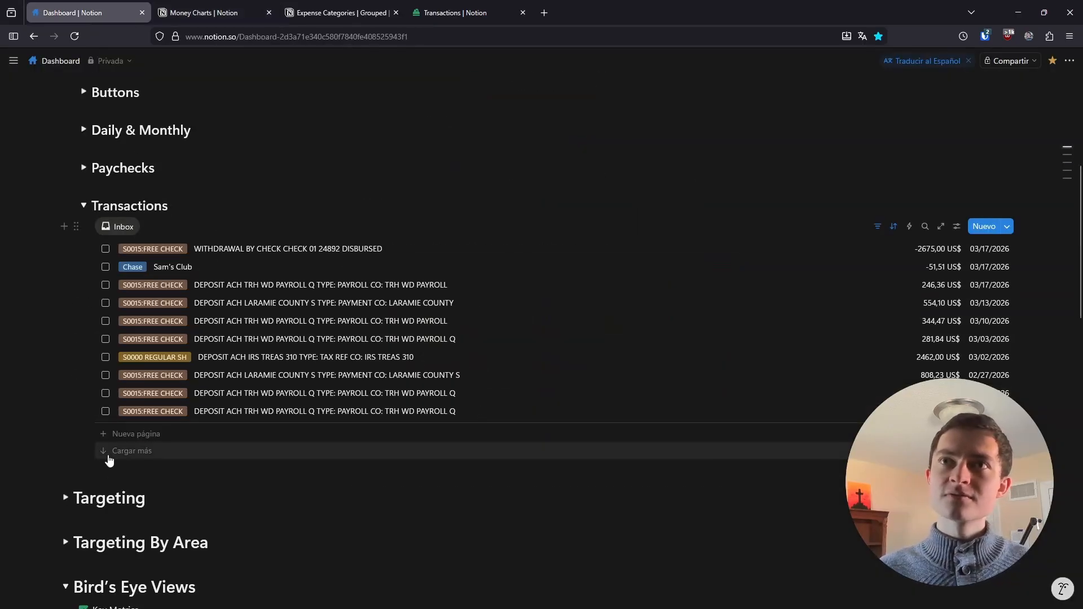
pyautogui.click(299, 454)
pyautogui.scroll(-4, 421, 442)
pyautogui.scroll(-12, 421, 442)
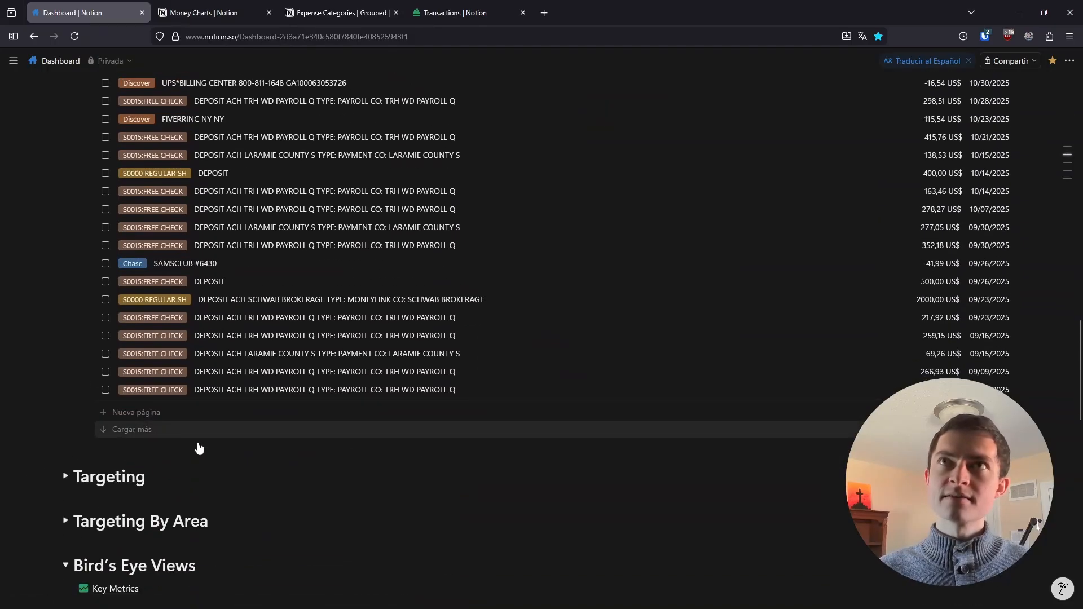
pyautogui.click(199, 430)
pyautogui.scroll(-15, 199, 434)
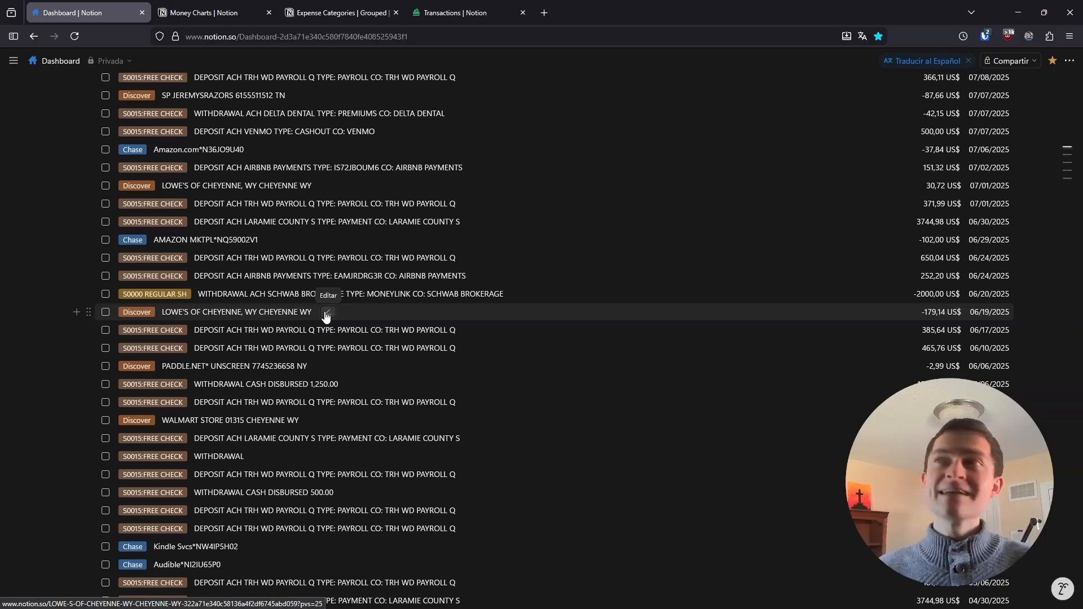
pyautogui.click(226, 13)
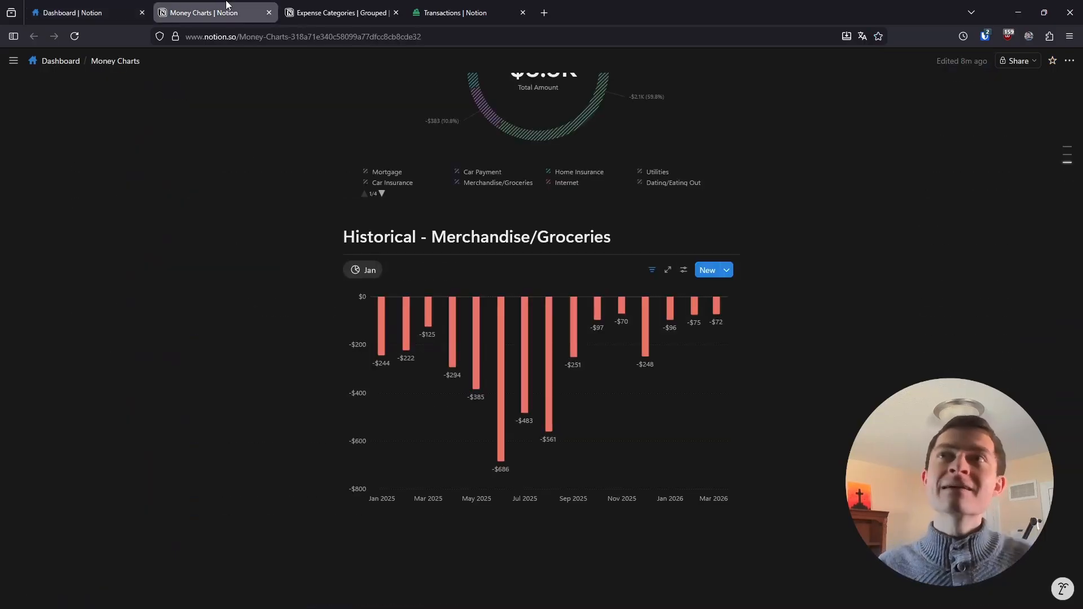